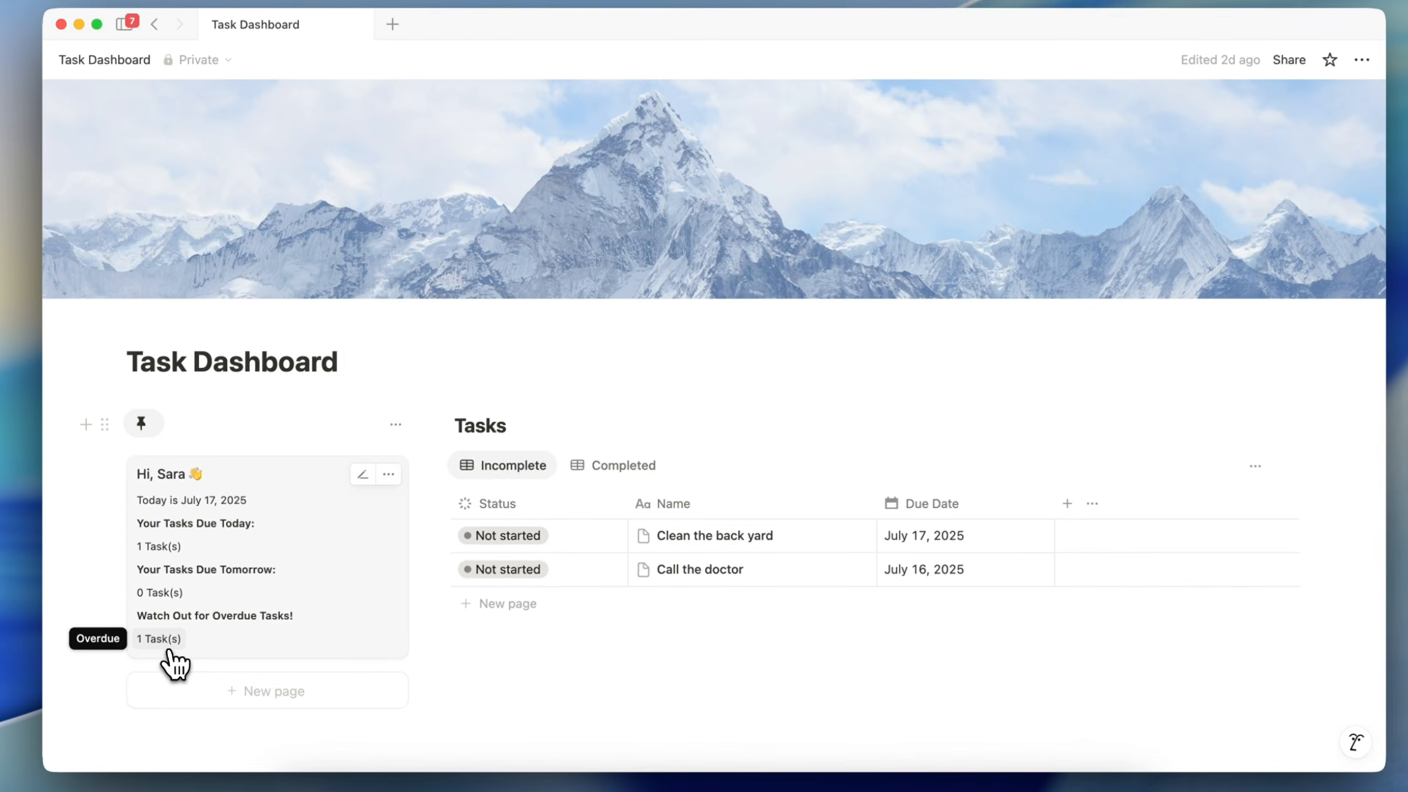
- Examine the formulas behind the due-today, due-tomorrow and overdue task counts on the finished dashboard card
{"action": "left_click", "coordinate": [162, 554]}
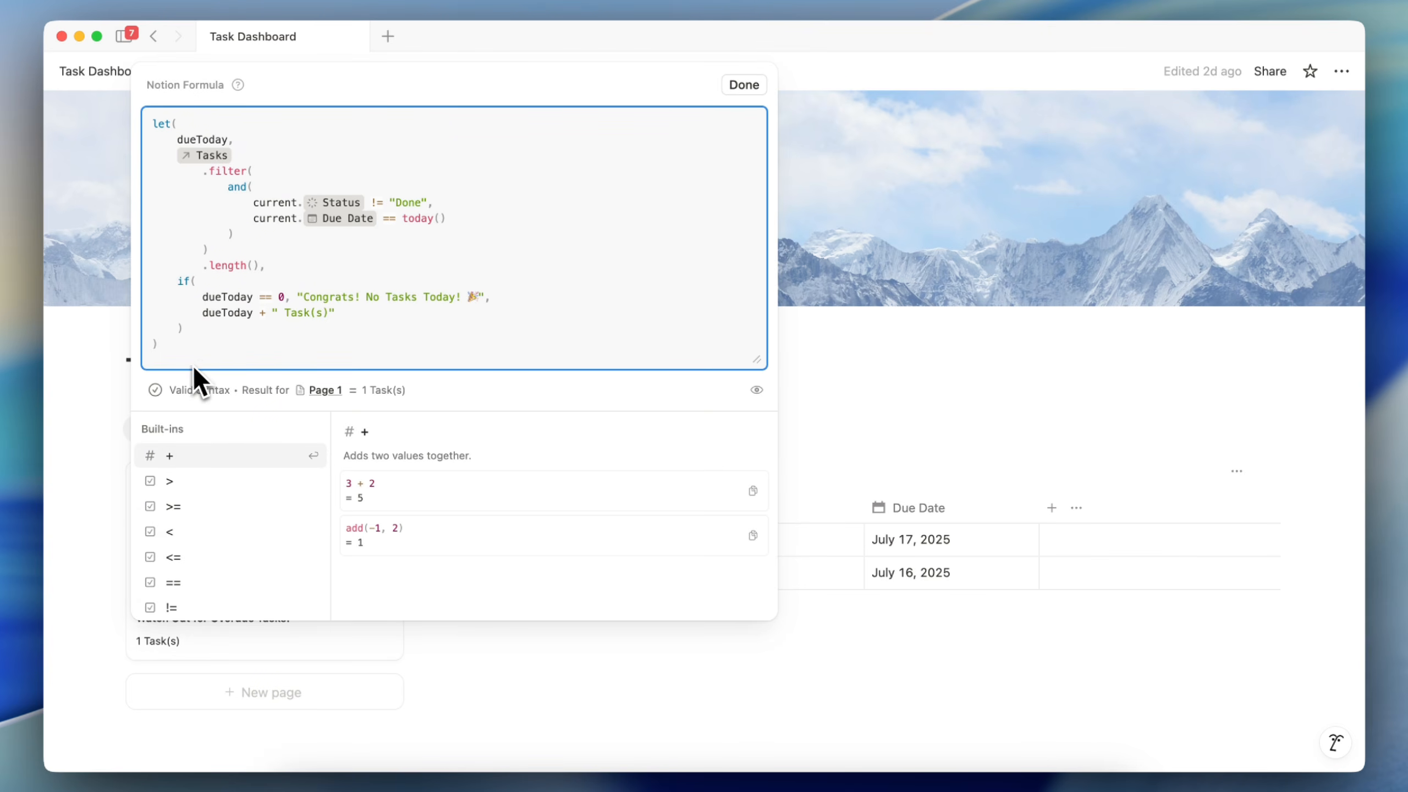
{"action": "left_click", "coordinate": [113, 444]}
{"action": "left_click", "coordinate": [159, 599]}
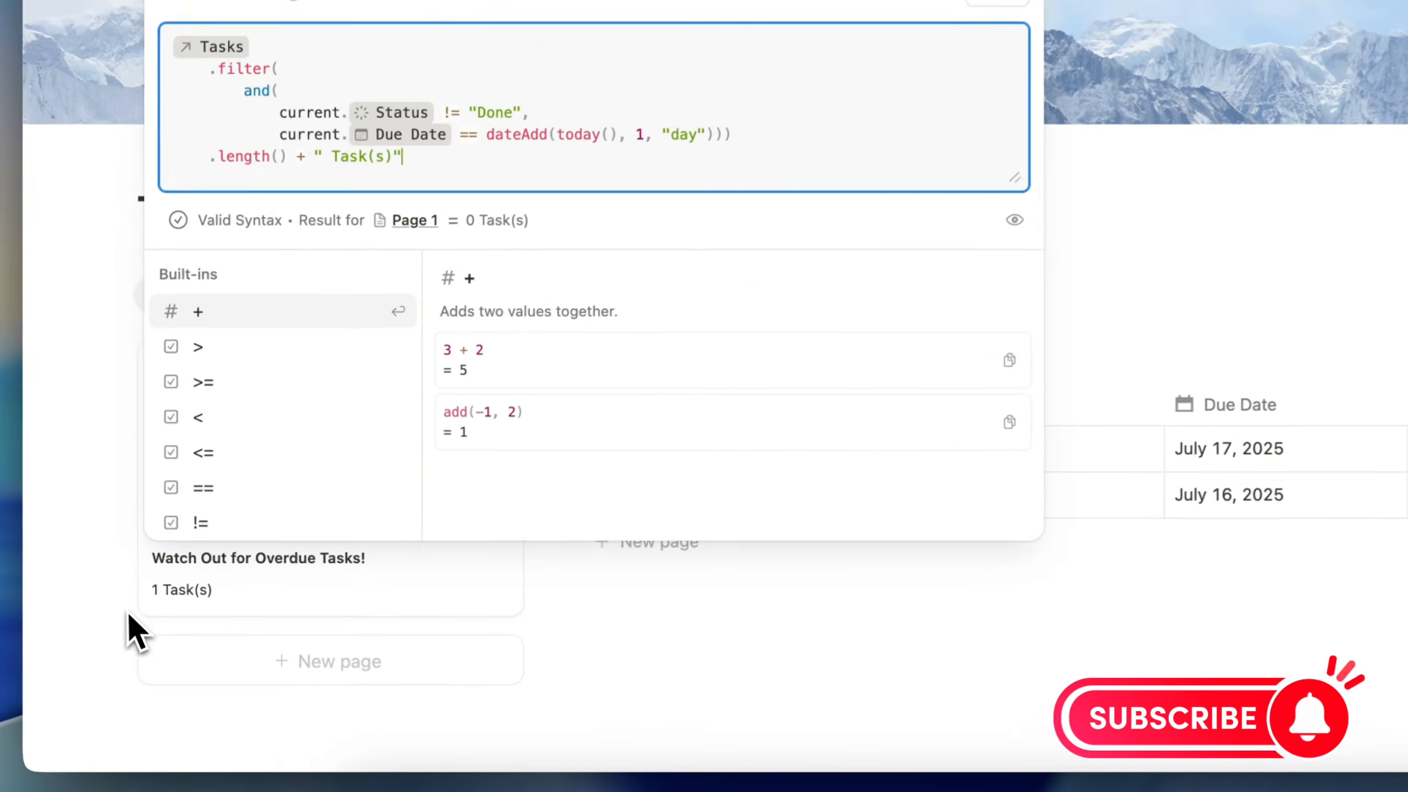
{"action": "left_click", "coordinate": [132, 664]}
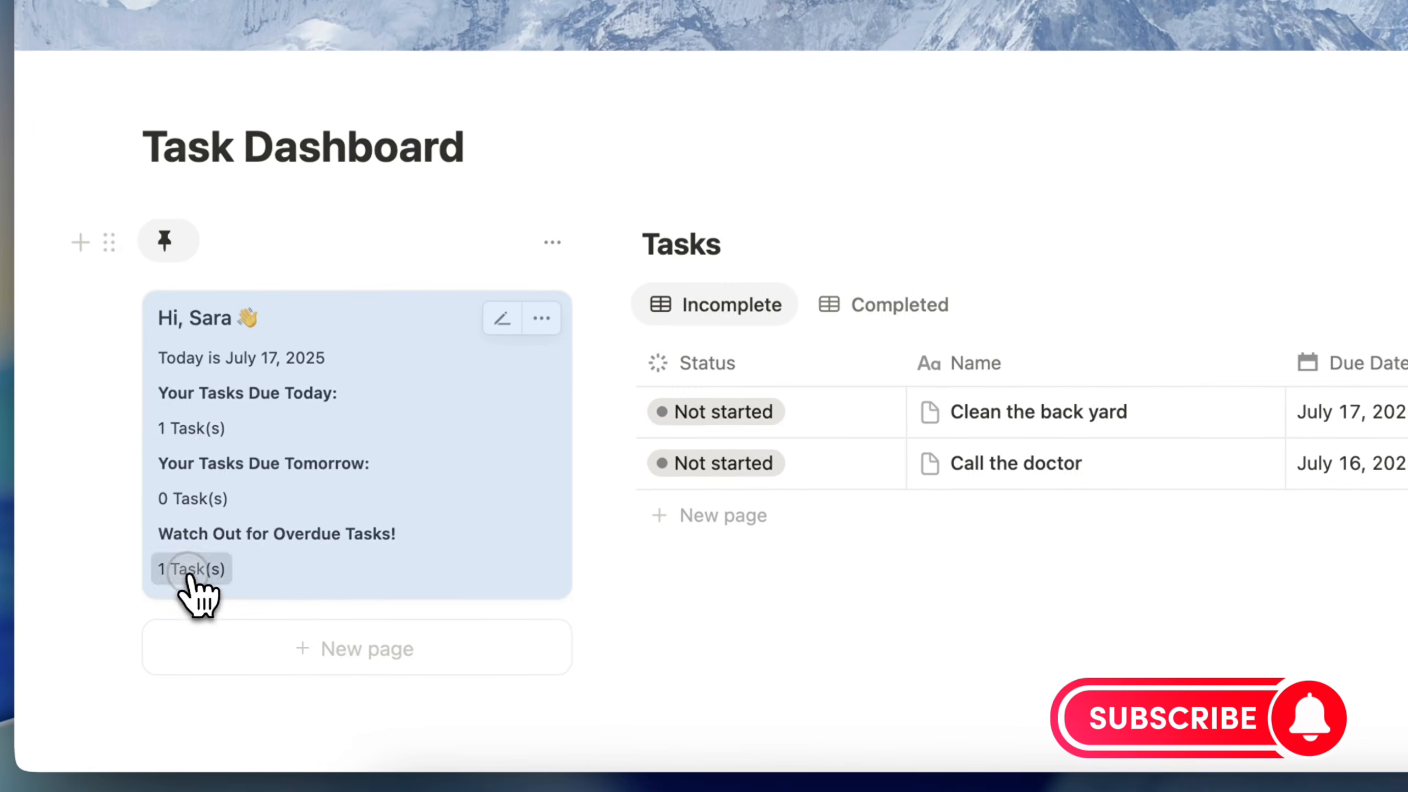
{"action": "left_click", "coordinate": [157, 641]}
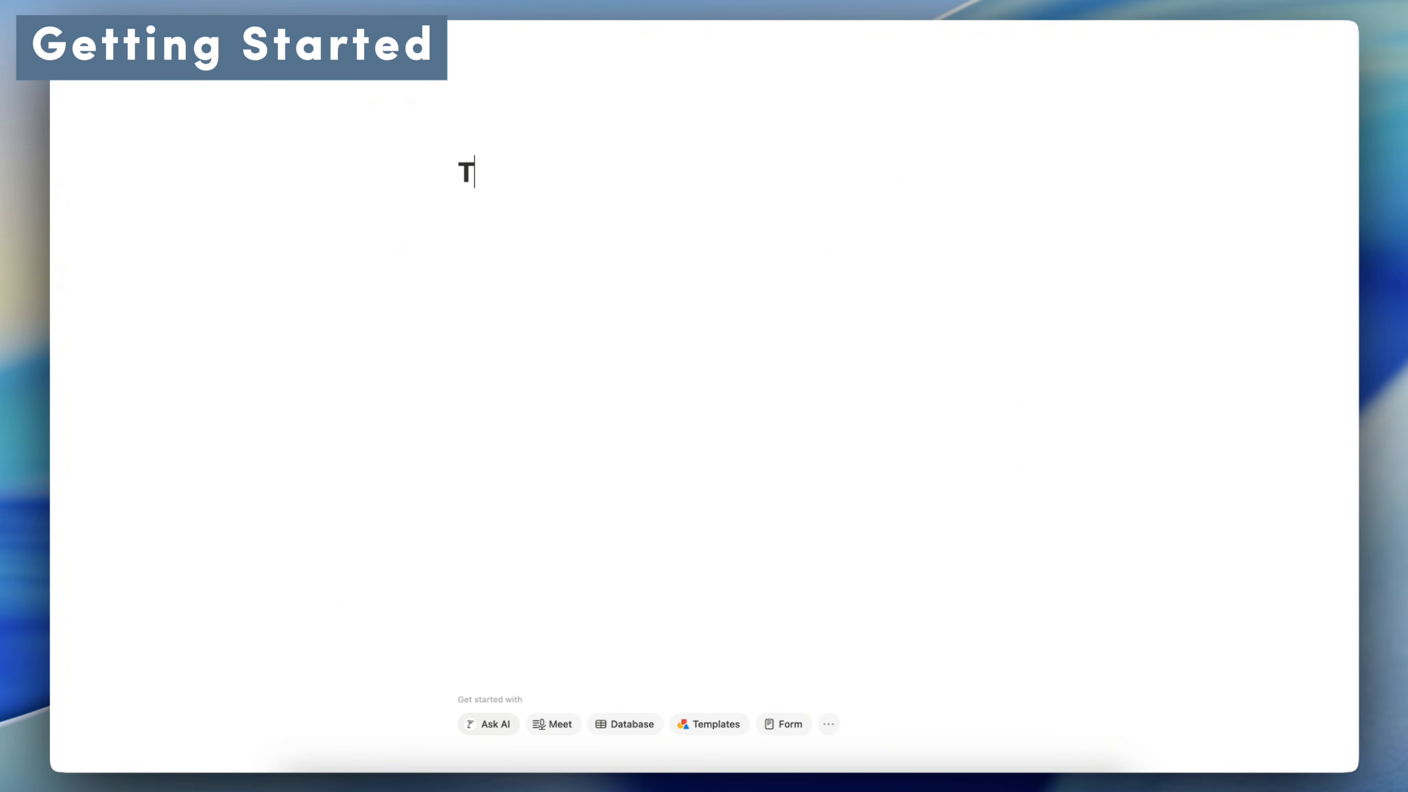
- Title the new page Task Dashboard and turn on small text and full width for it
{"action": "type", "text": "Task Dashboard"}
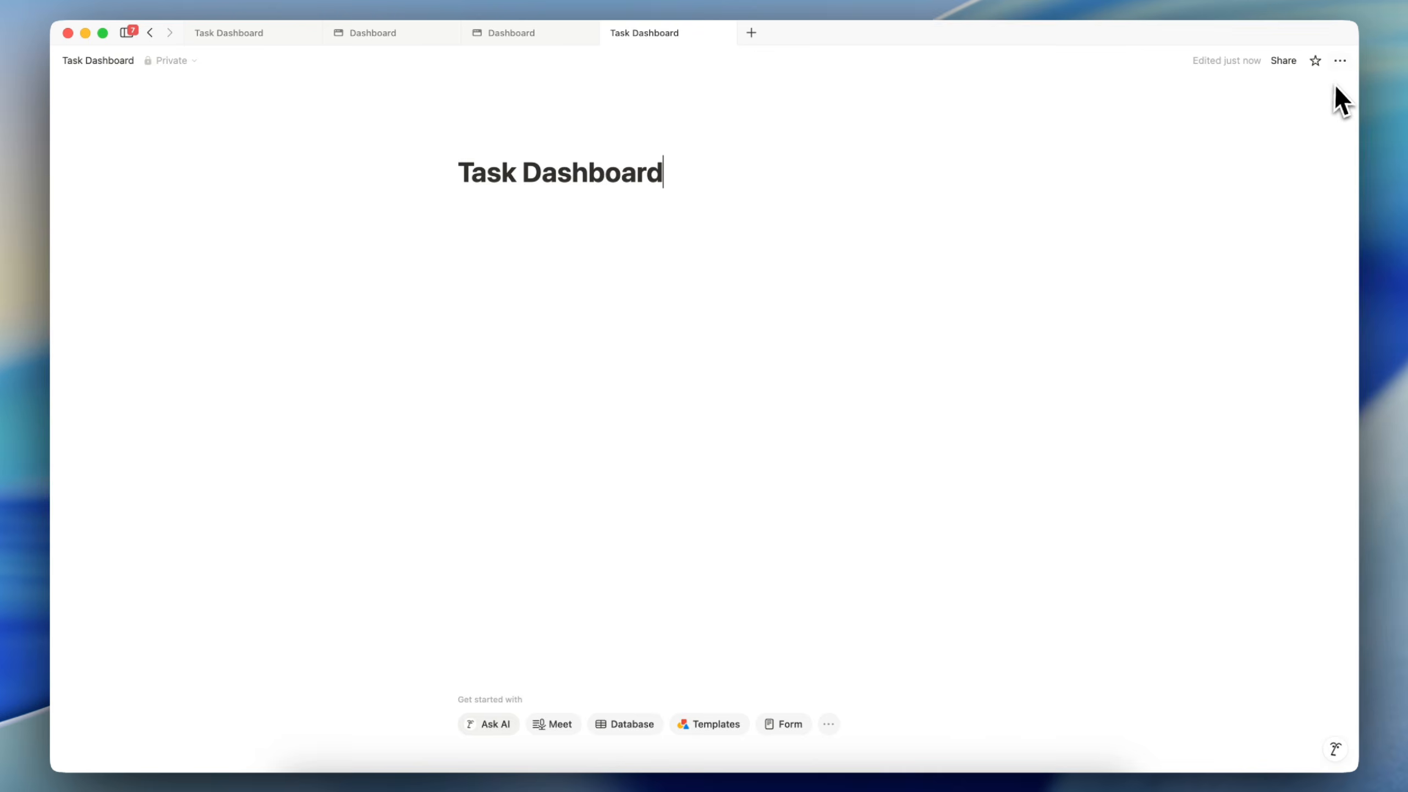
{"action": "left_click", "coordinate": [1340, 61]}
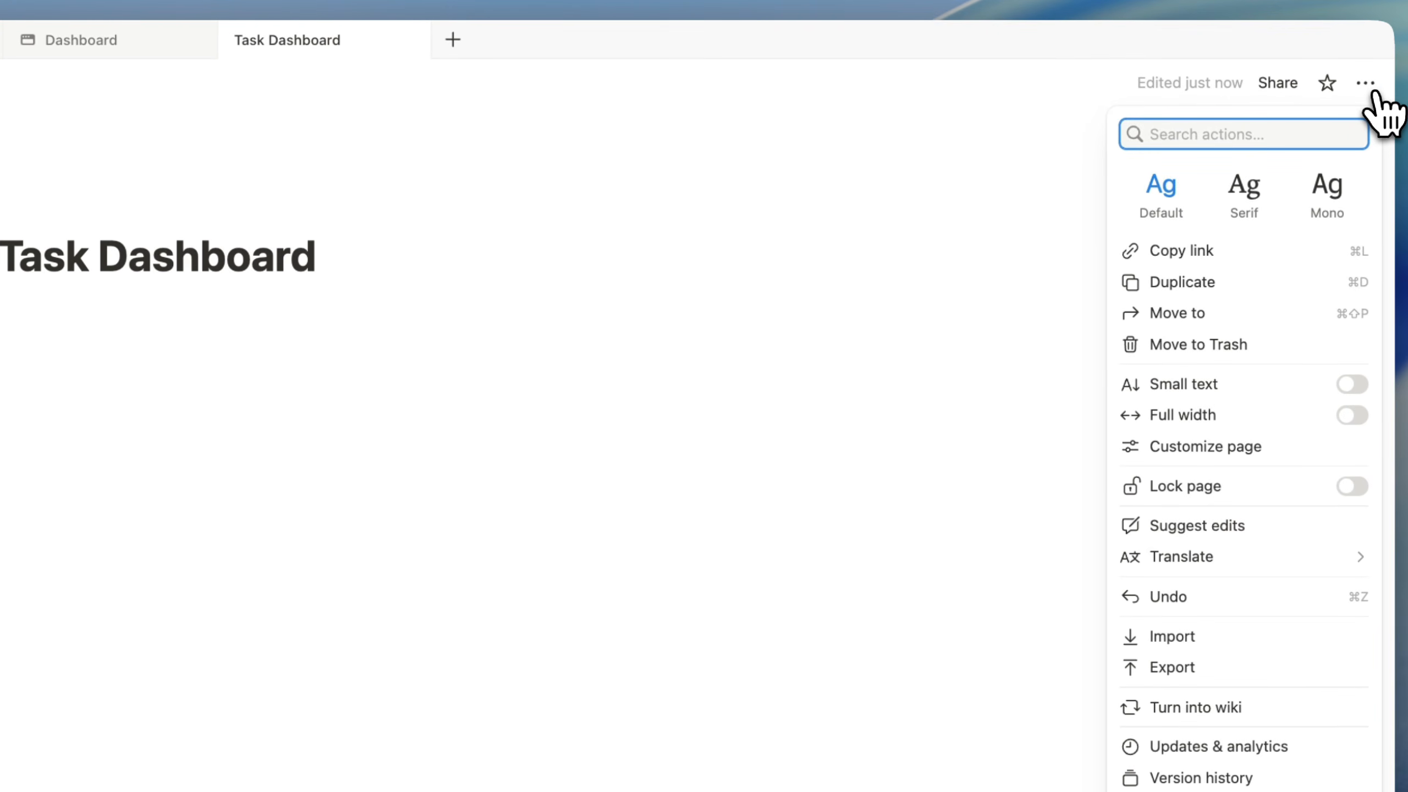
{"action": "left_click", "coordinate": [1355, 384]}
{"action": "left_click", "coordinate": [1356, 414]}
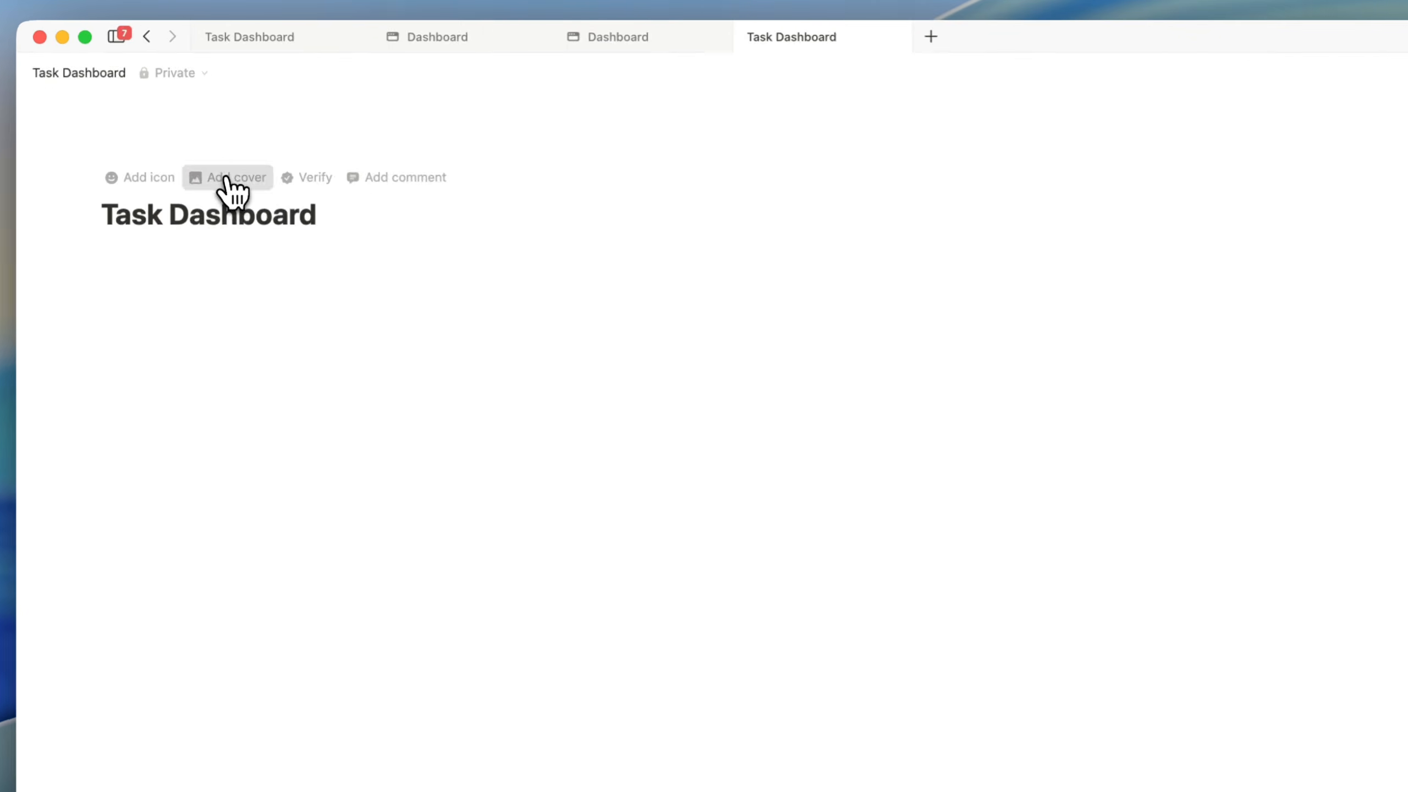
- Add a page cover and replace it with a snowy peak photo from an Unsplash search for "mountain"
{"action": "left_click", "coordinate": [210, 142]}
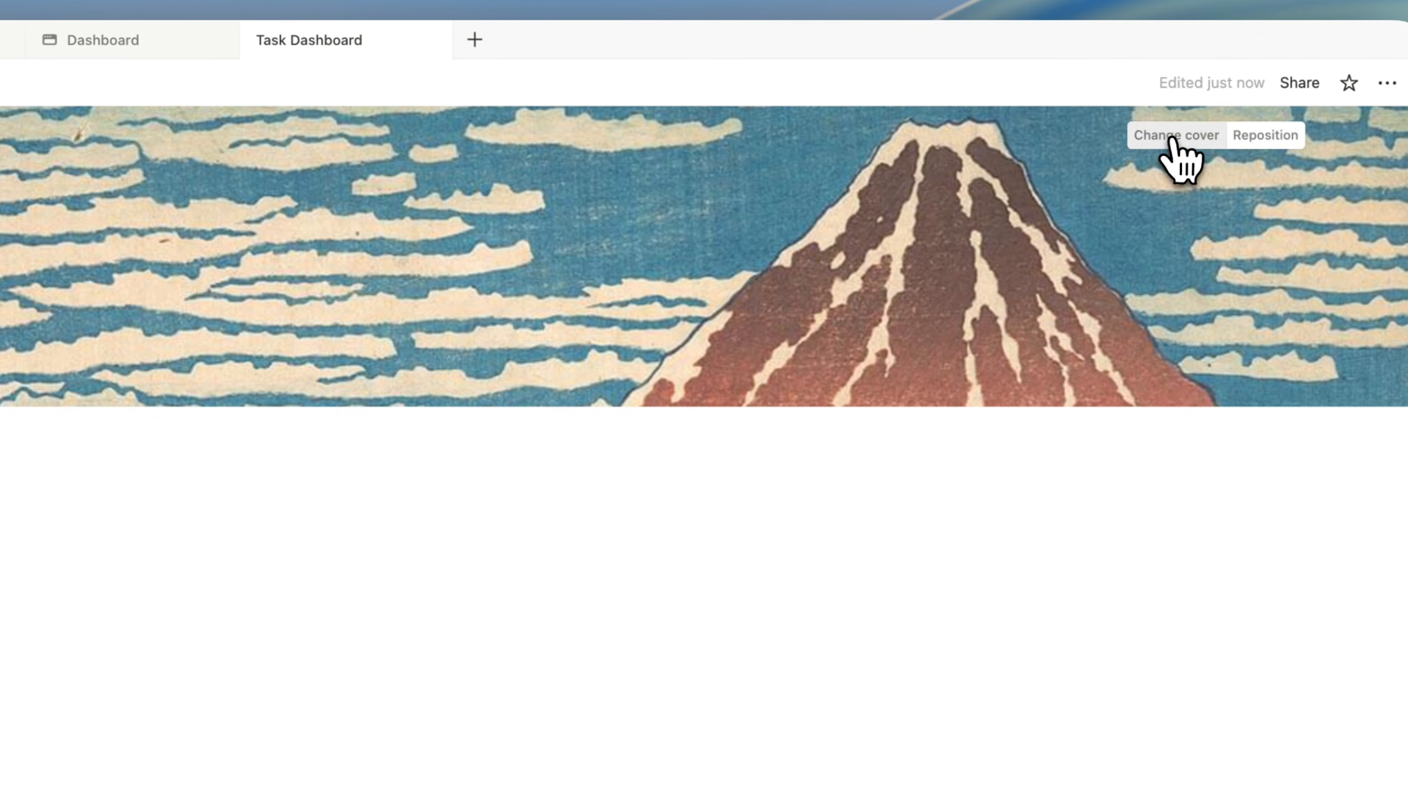
{"action": "left_click", "coordinate": [1342, 137]}
{"action": "left_click", "coordinate": [1081, 189]}
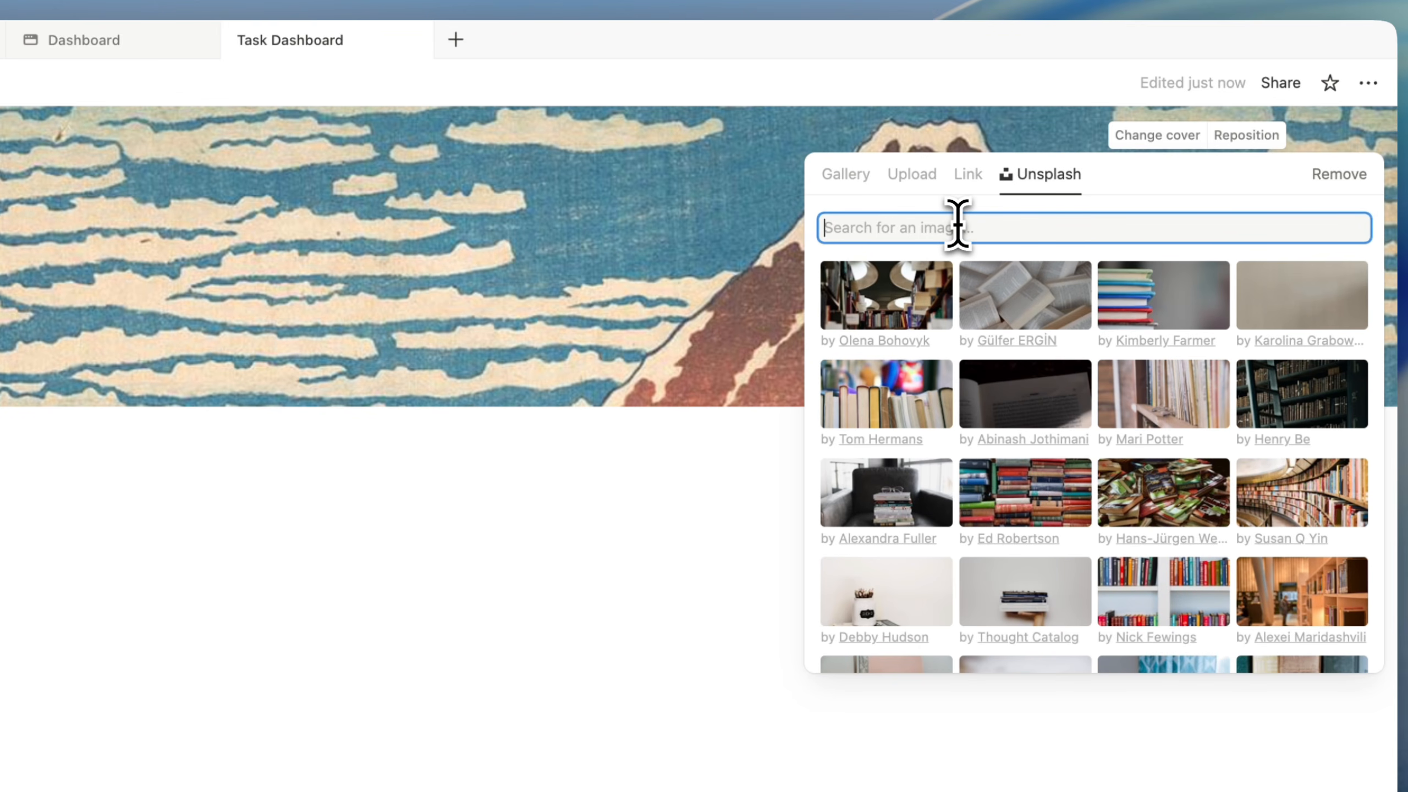
{"action": "type", "text": "mountain"}
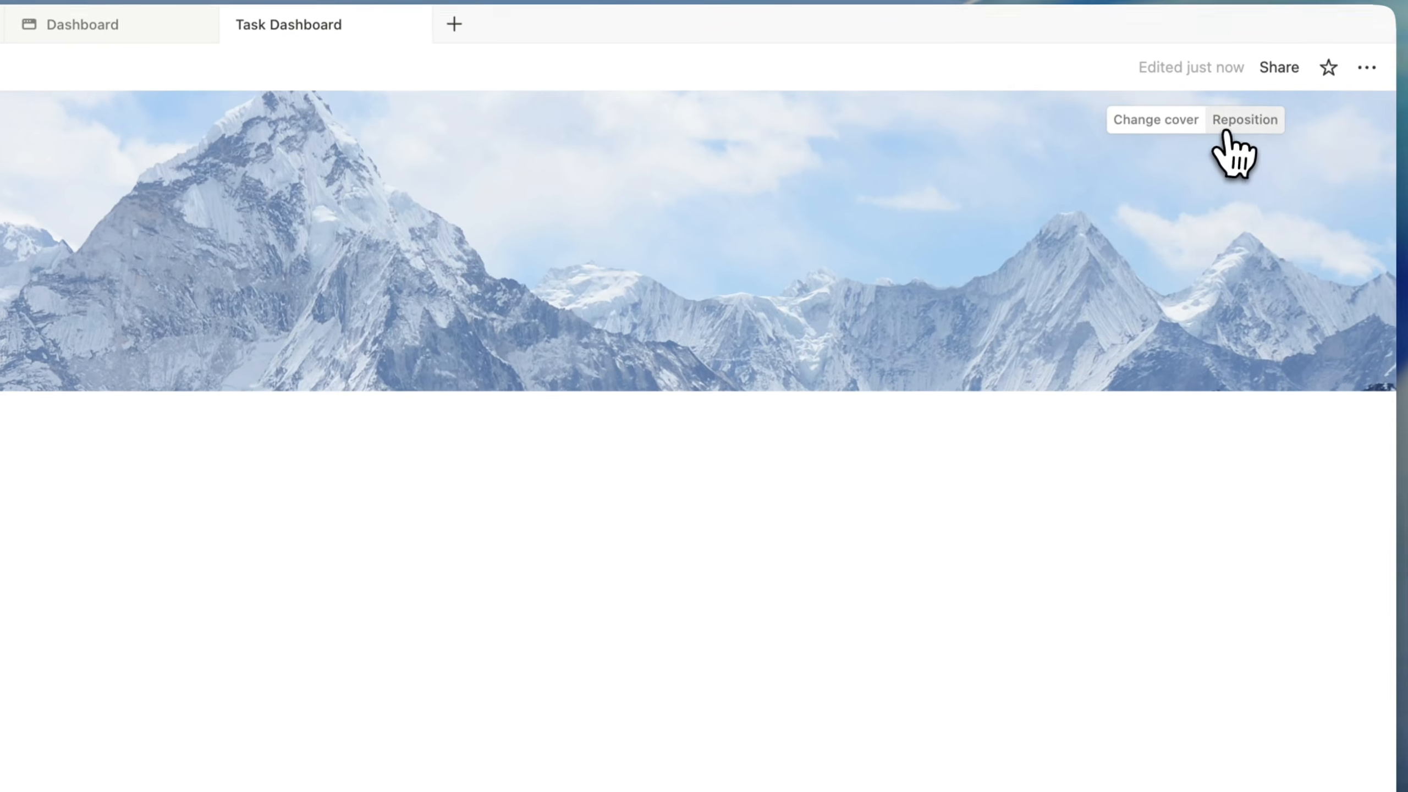
- Reposition the cover photo vertically so the main mountain peak sits fully within the banner
{"action": "left_click", "coordinate": [1232, 137]}
{"action": "left_click_drag", "start_coordinate": [923, 164], "coordinate": [922, 379]}
{"action": "left_click_drag", "start_coordinate": [1065, 286], "coordinate": [1065, 140]}
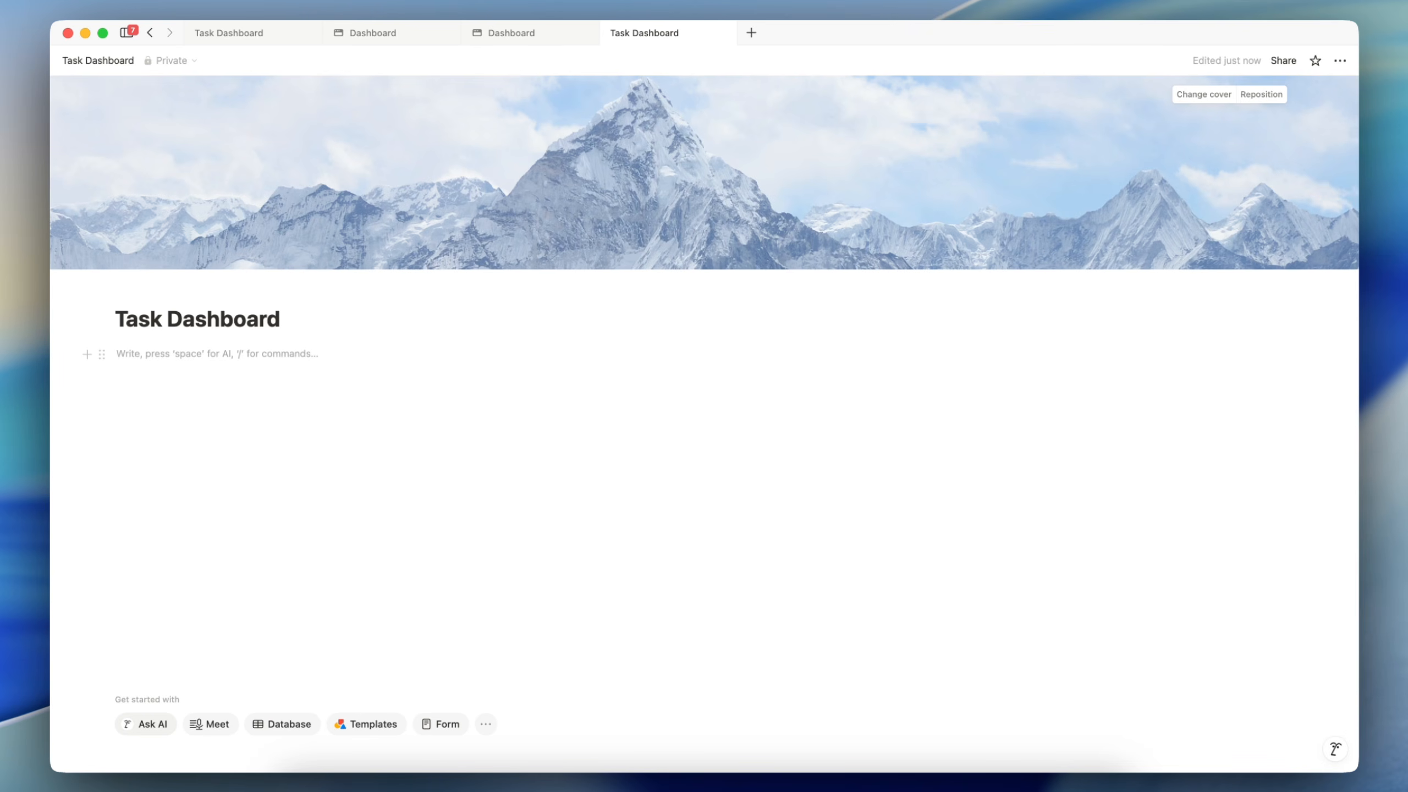
- Create a 2-column layout below the page title and insert a new empty gallery view database in the first column
{"action": "type", "text": "/col"}
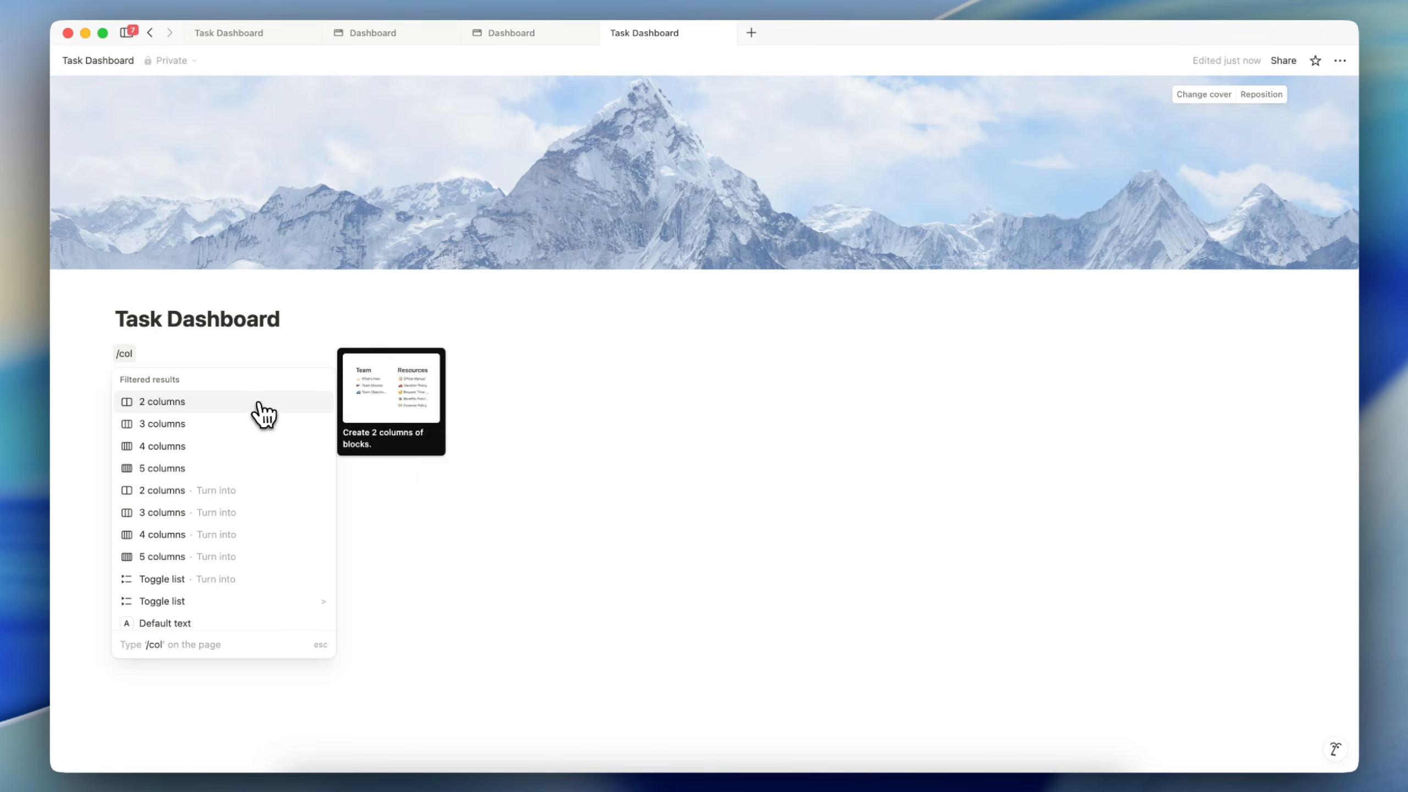
{"action": "left_click", "coordinate": [259, 402]}
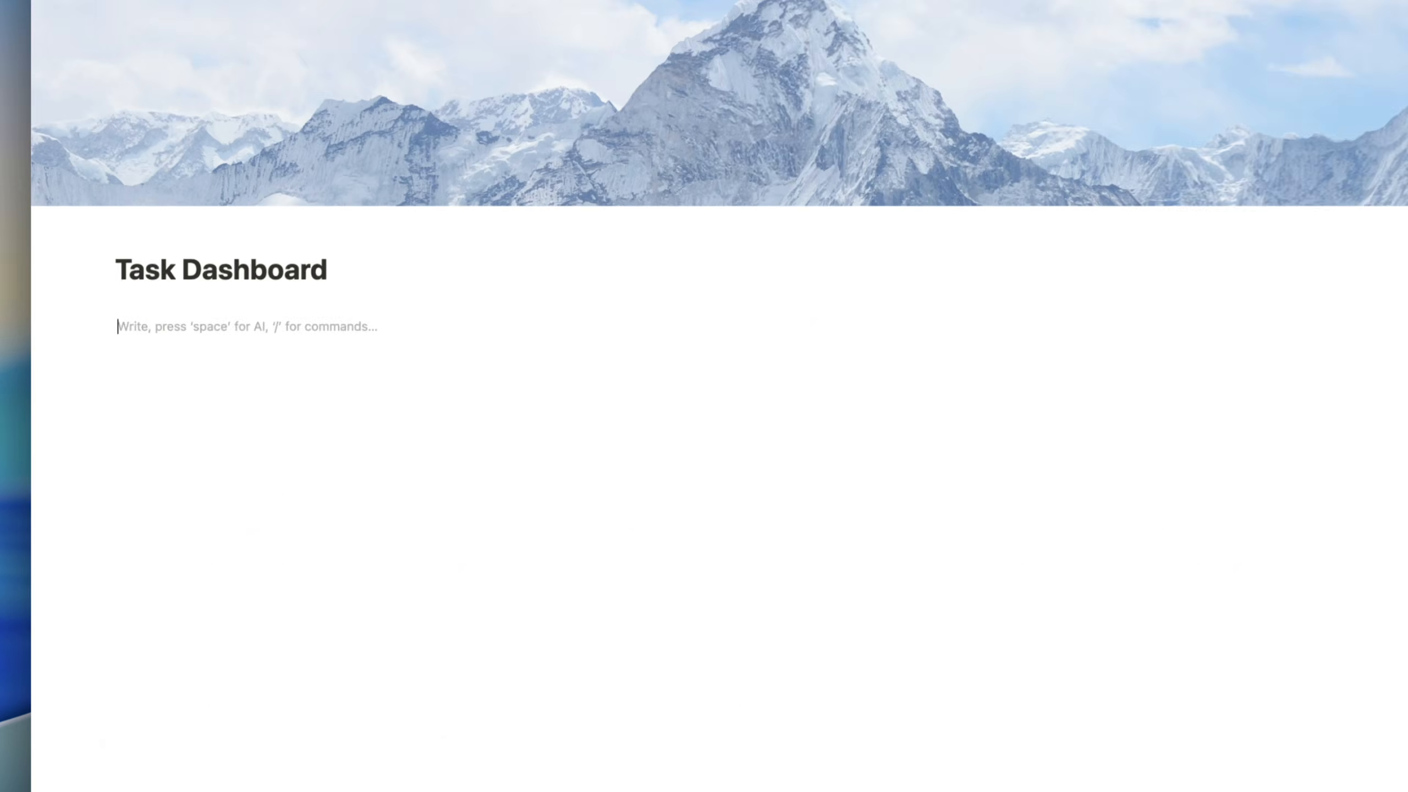
{"action": "type", "text": "/data"}
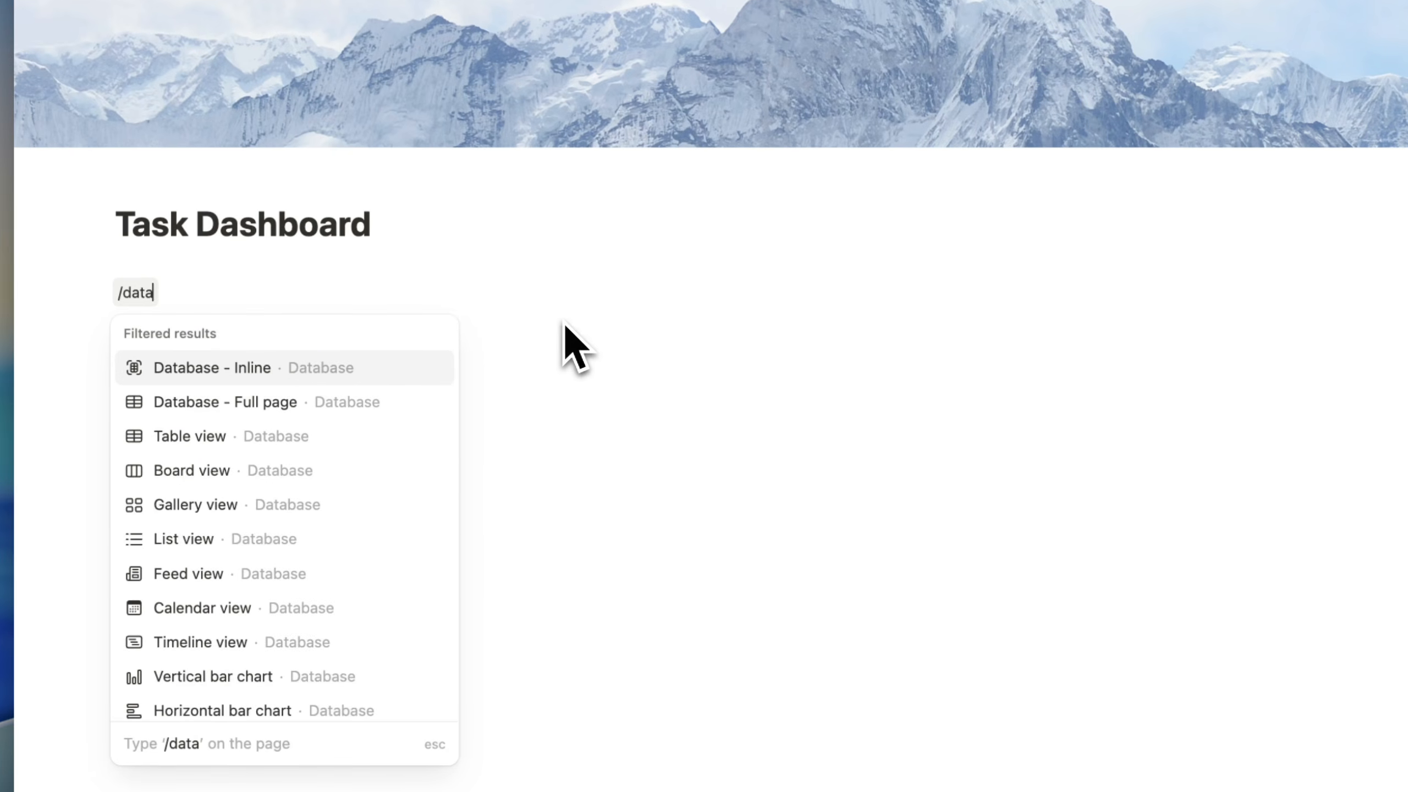
{"action": "left_click", "coordinate": [317, 513]}
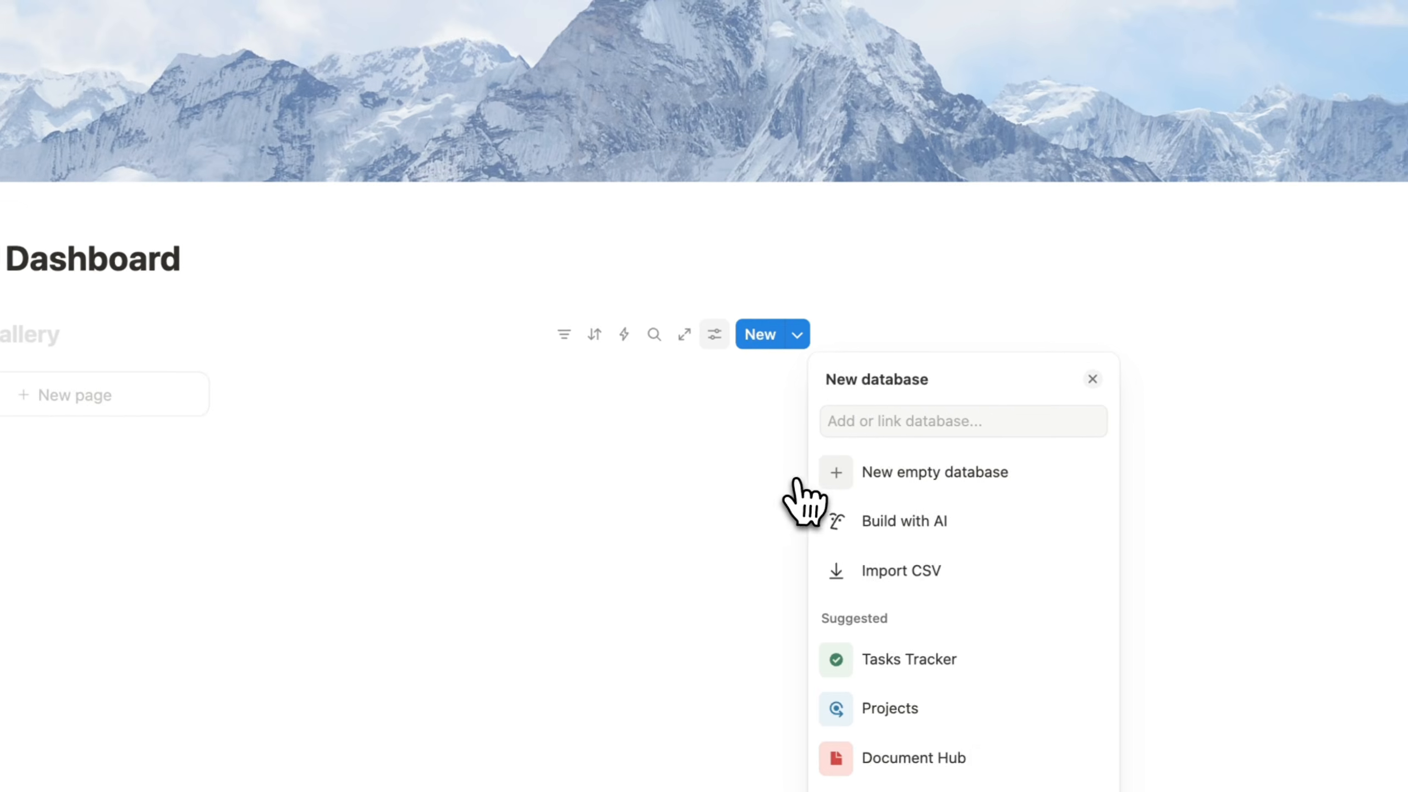
{"action": "left_click", "coordinate": [1170, 447]}
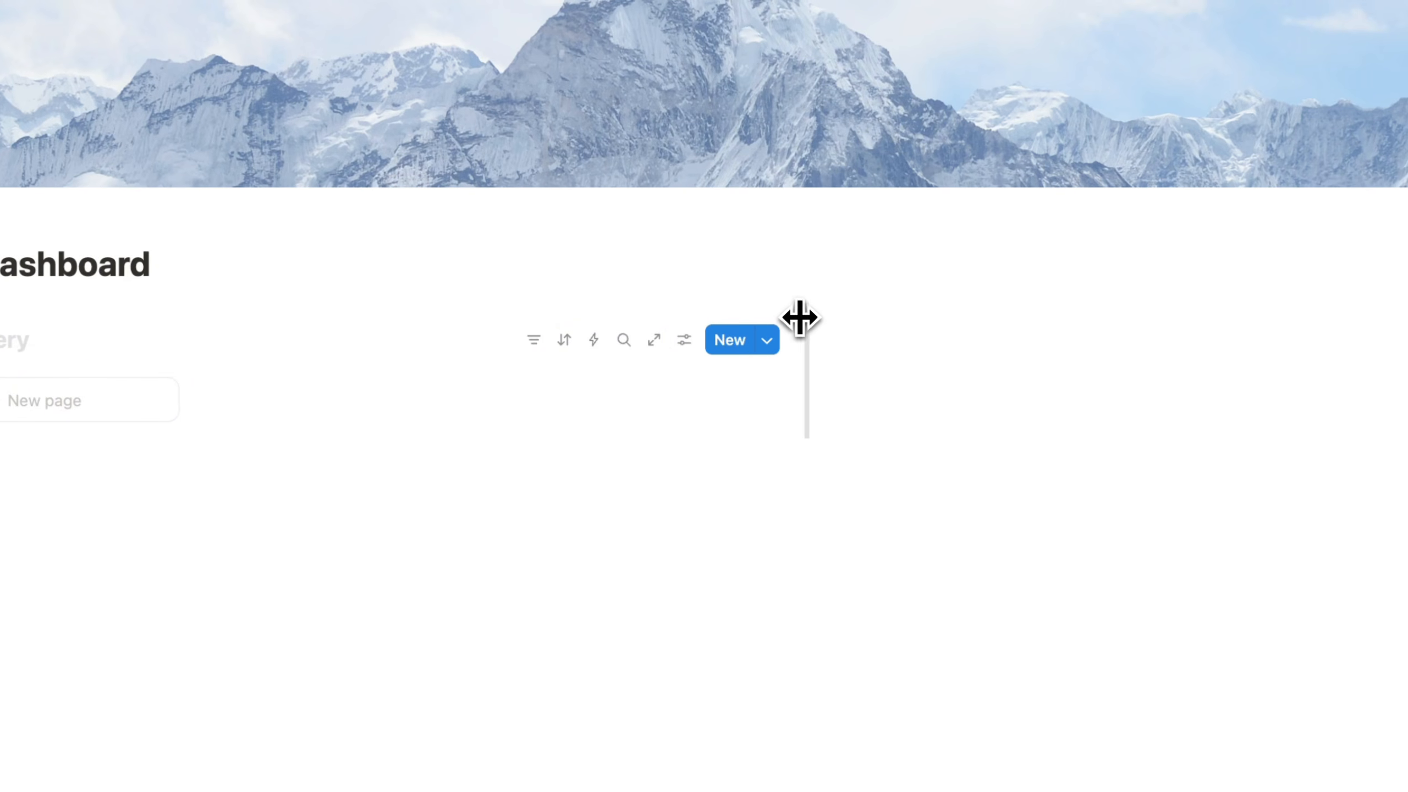
- Narrow the gallery's column and insert a new empty table view database in the second column
{"action": "left_click_drag", "start_coordinate": [805, 314], "coordinate": [488, 324]}
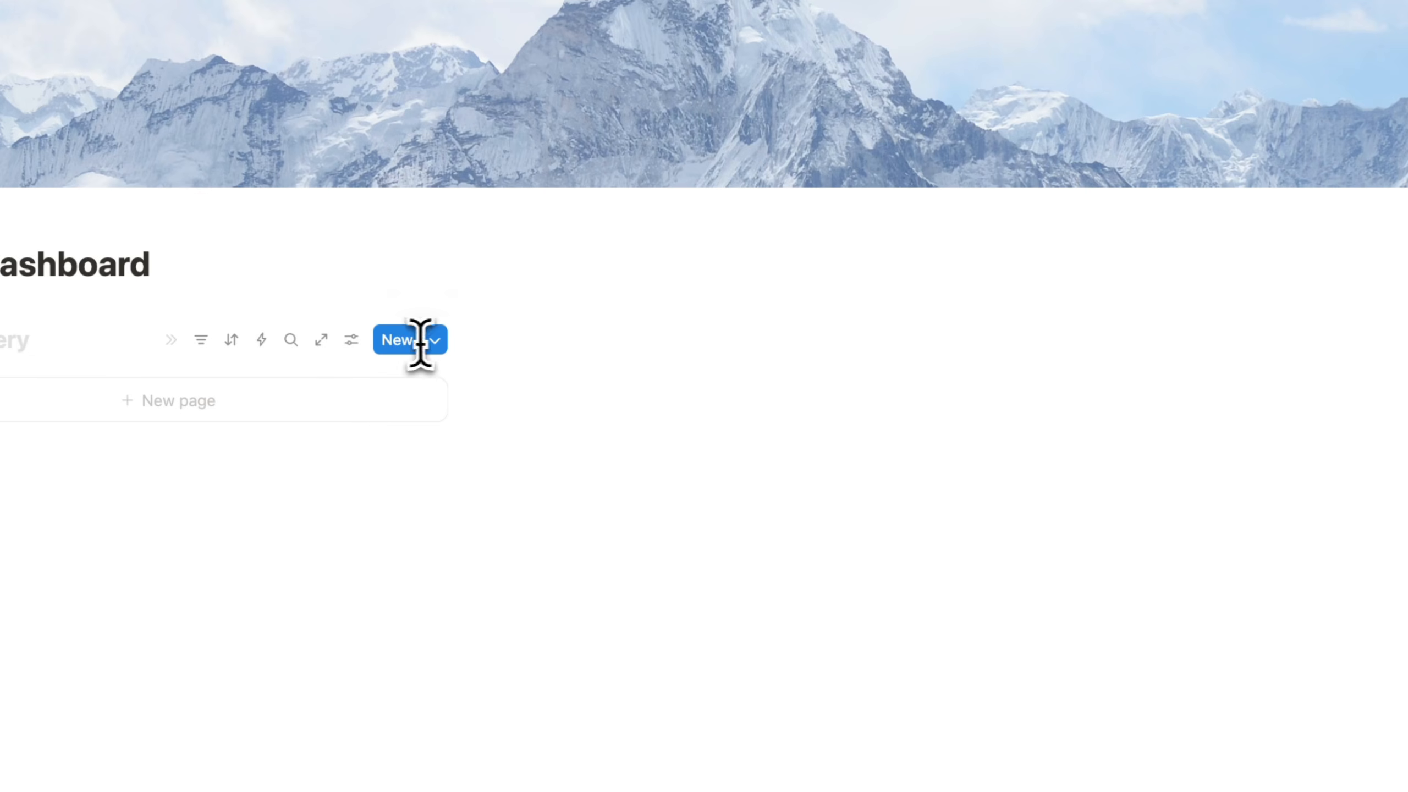
{"action": "left_click", "coordinate": [629, 333]}
{"action": "type", "text": "/"}
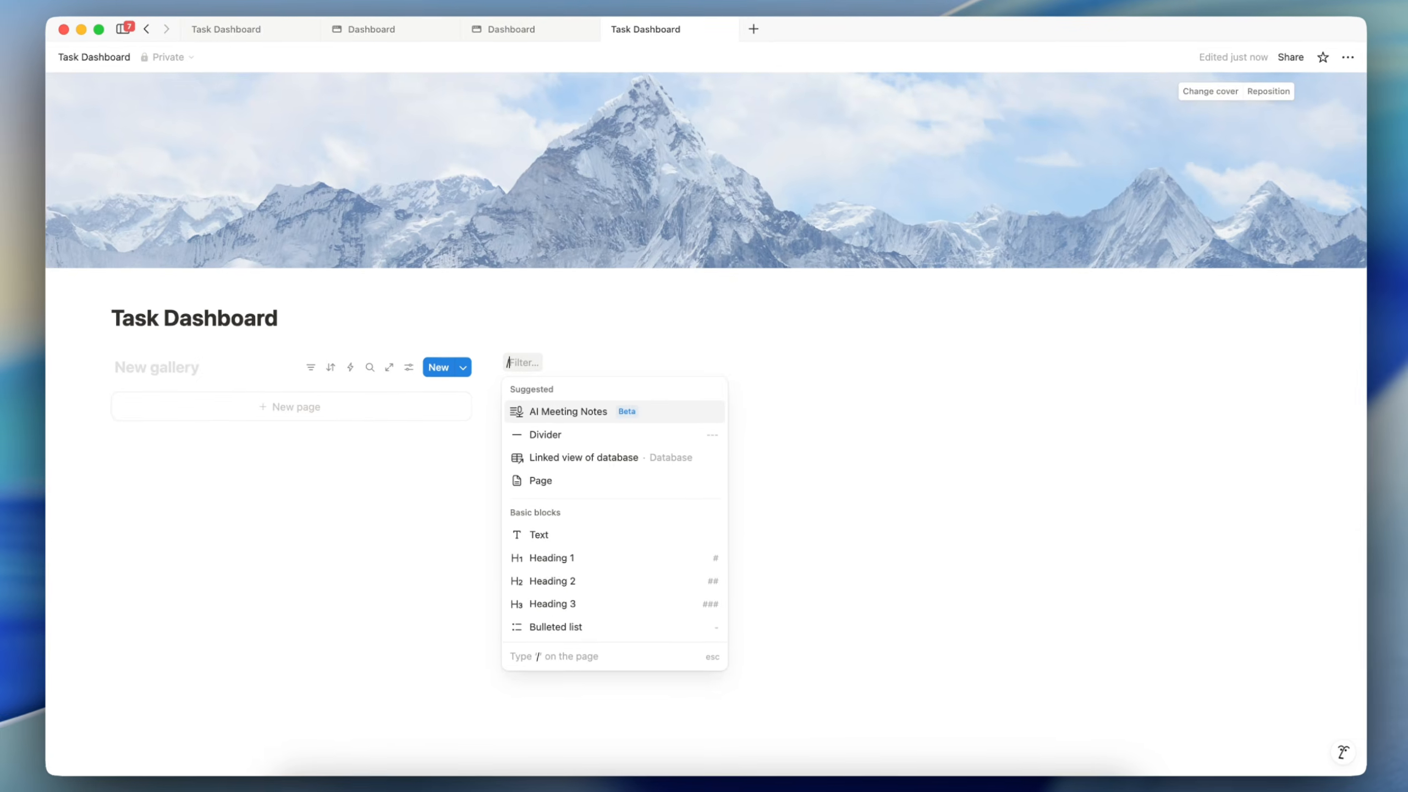
{"action": "type", "text": "data"}
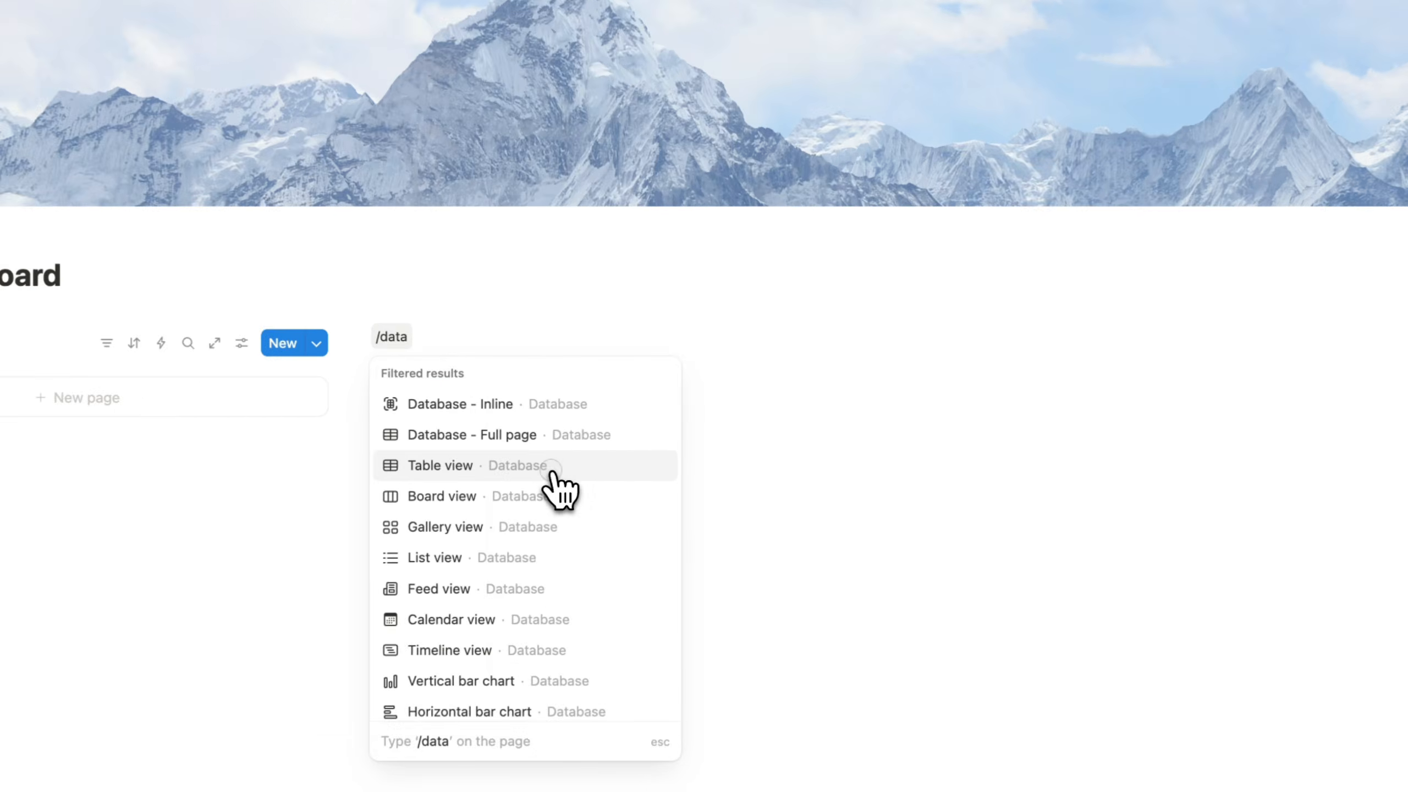
{"action": "left_click", "coordinate": [632, 452]}
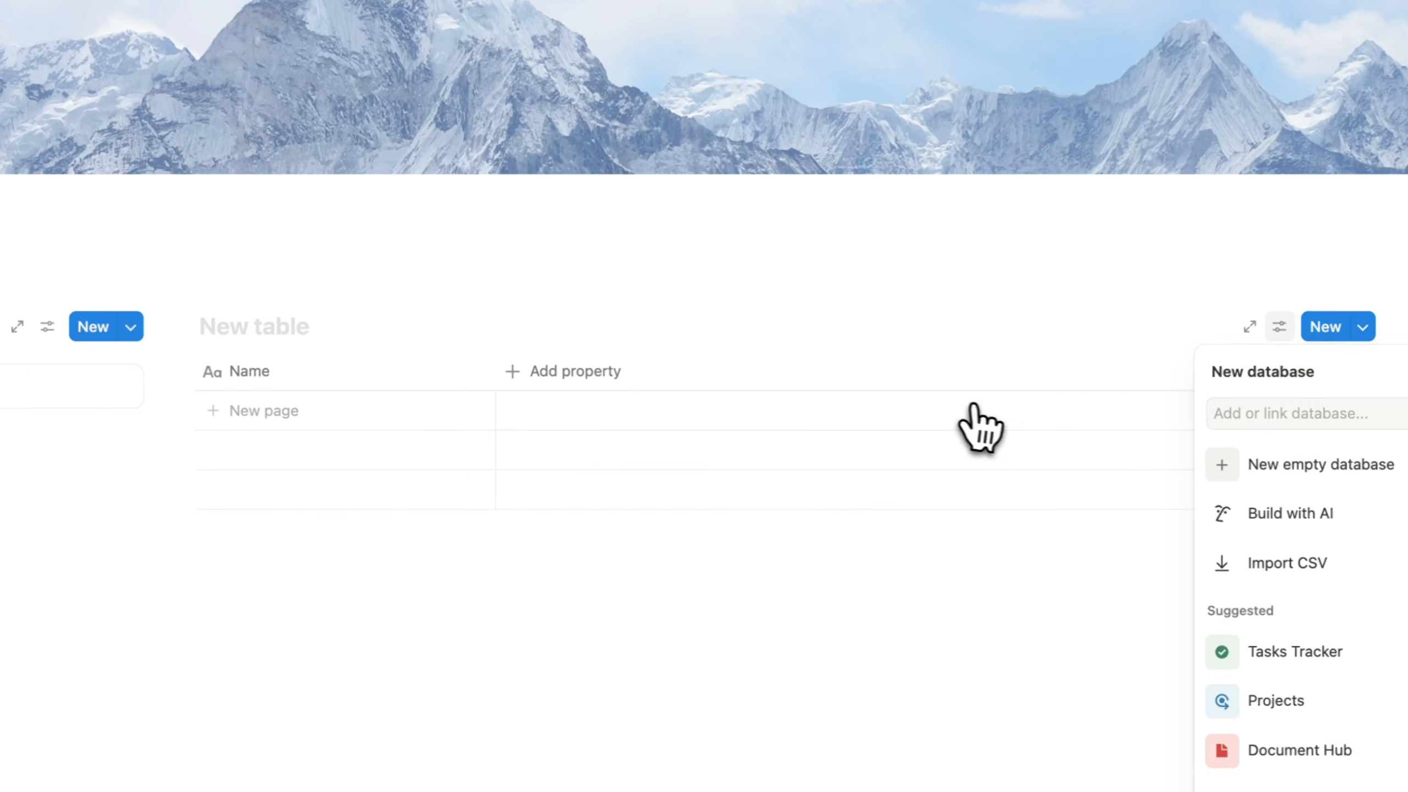
{"action": "left_click", "coordinate": [1210, 464]}
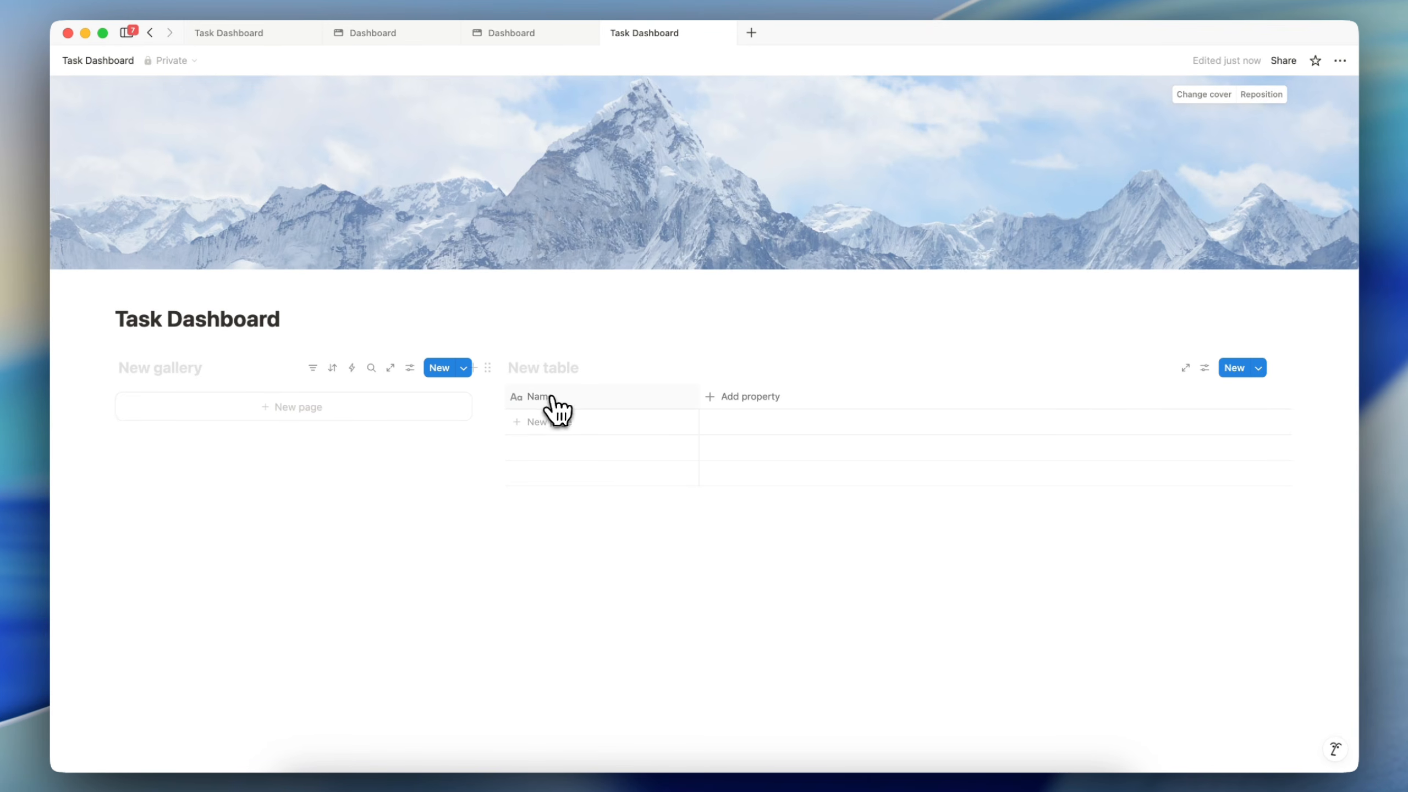
- Name the gallery database Dynamic Card and hide its database title
{"action": "left_click", "coordinate": [154, 368]}
{"action": "type", "text": "Dyna"}
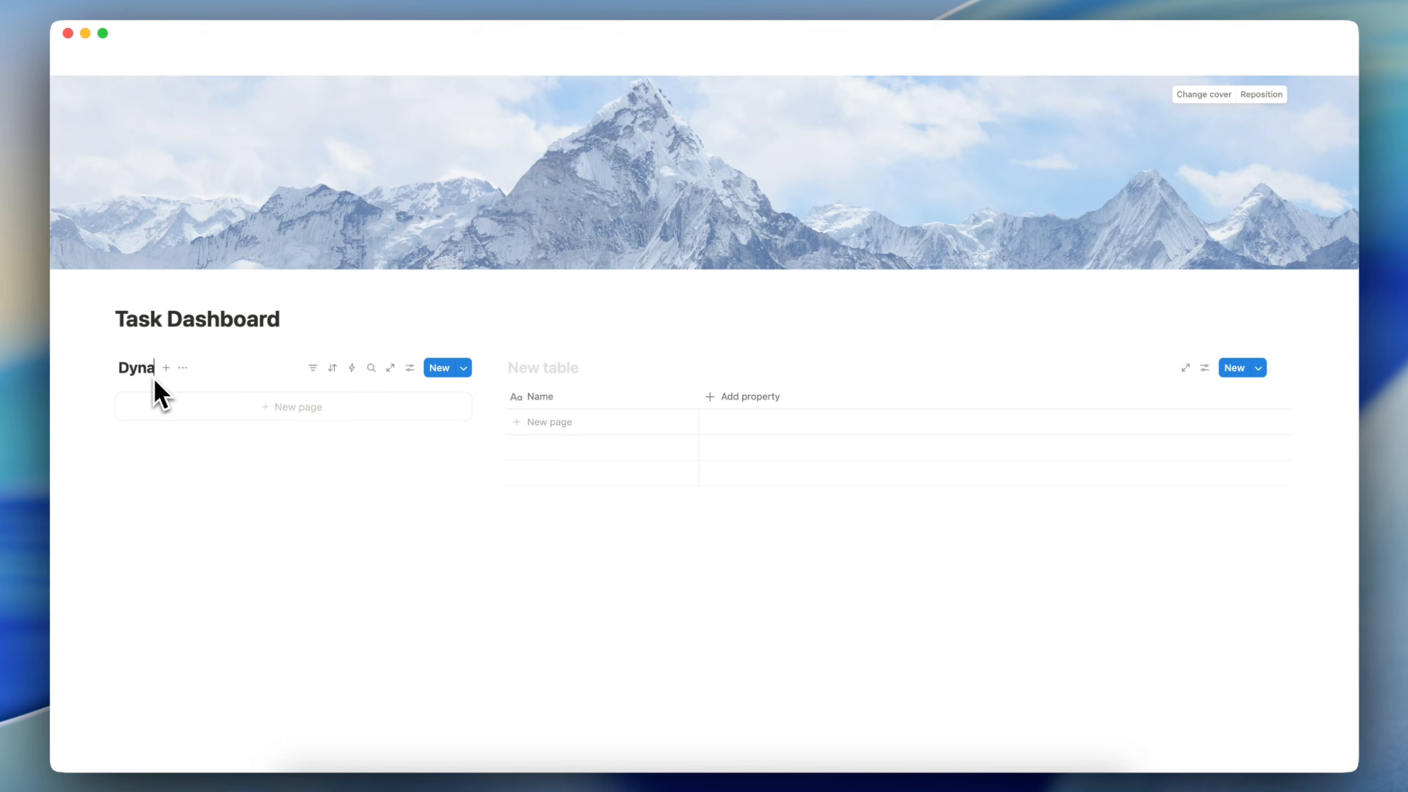
{"action": "type", "text": "mic Card"}
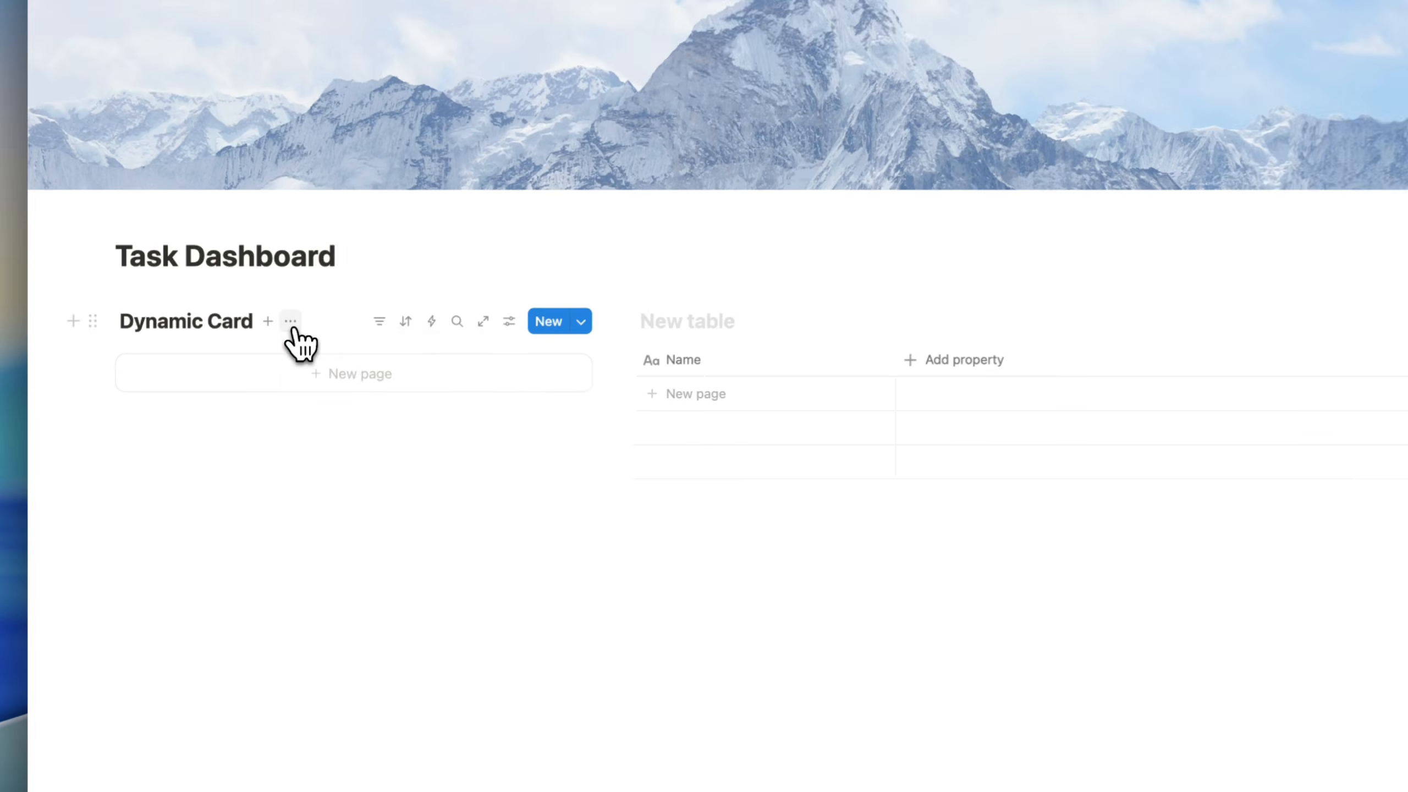
{"action": "left_click", "coordinate": [246, 368]}
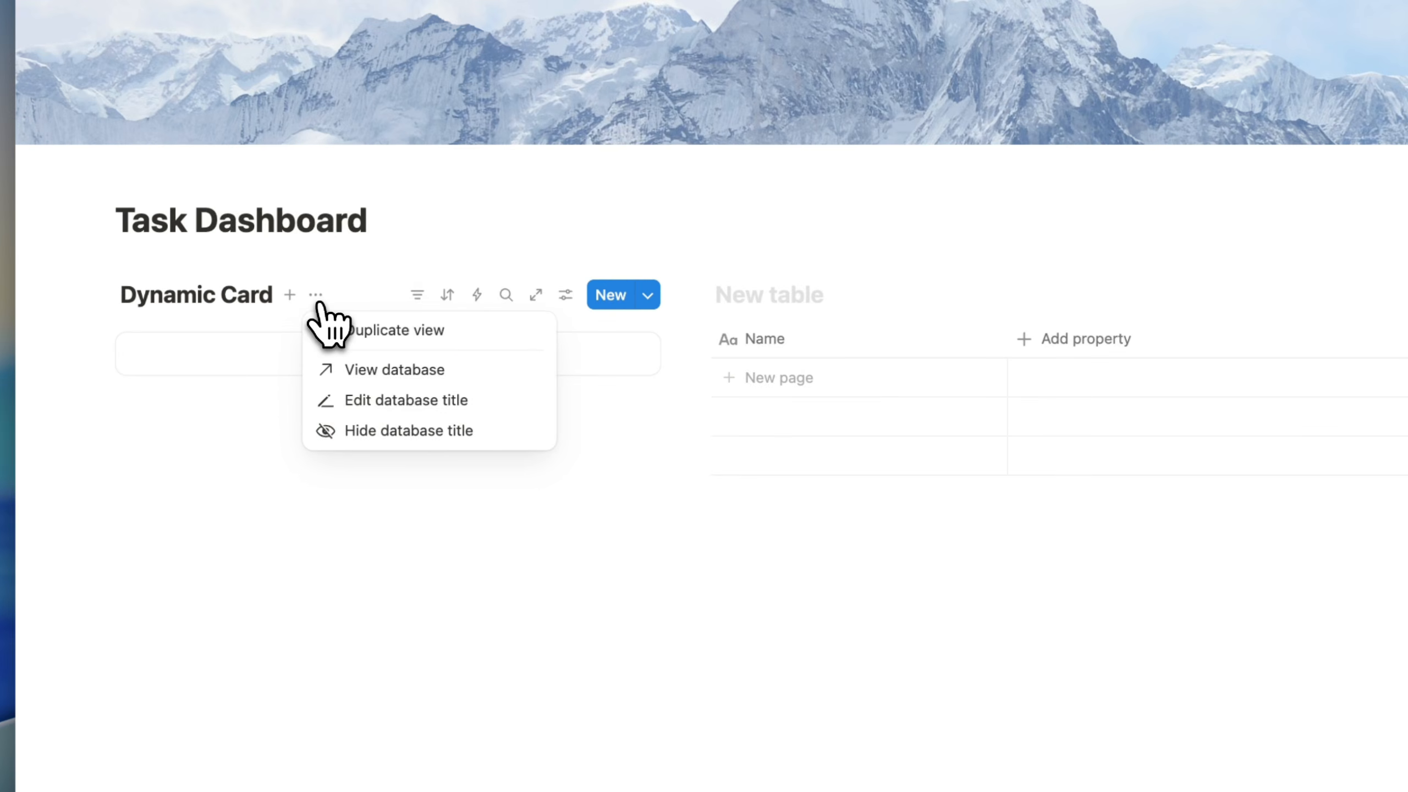
{"action": "left_click", "coordinate": [414, 431]}
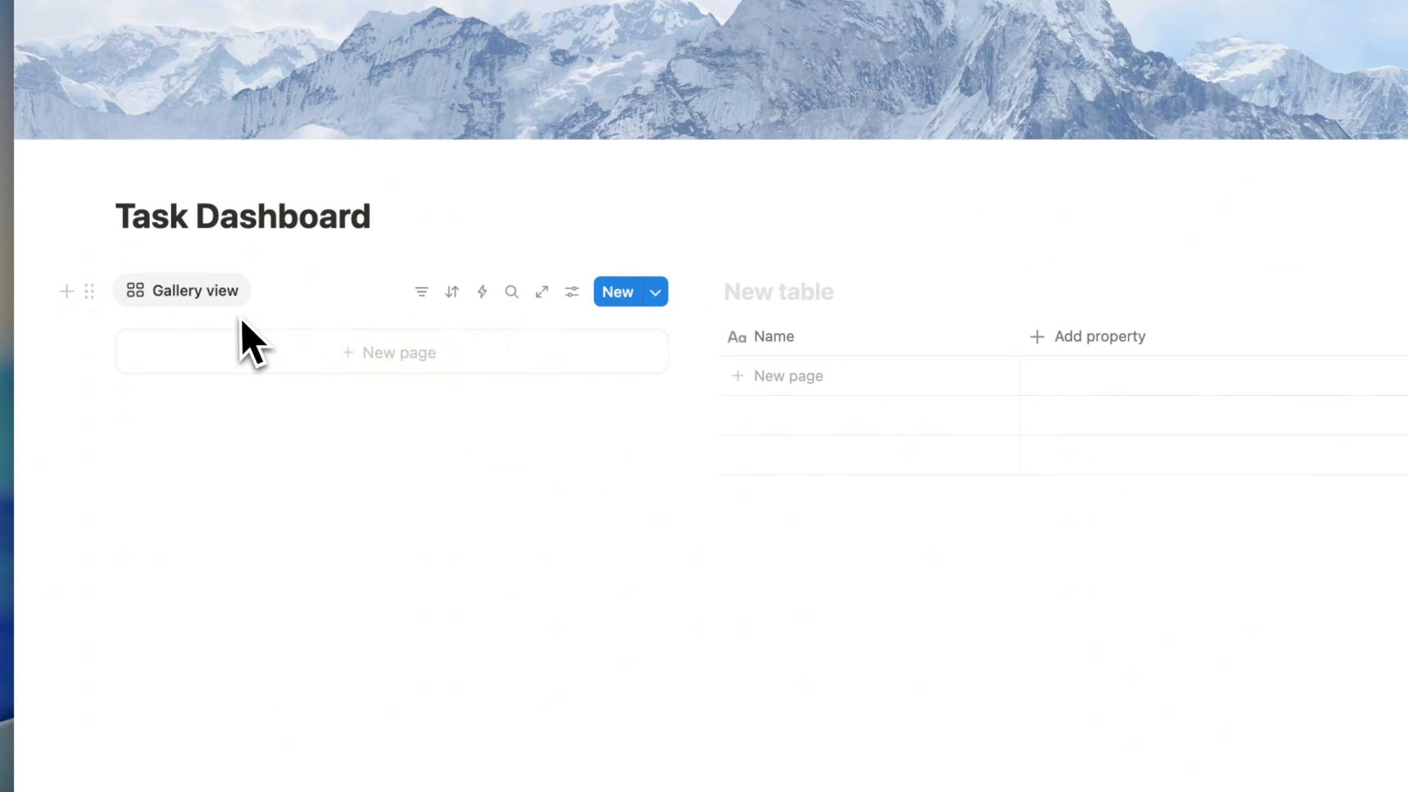
- Give the gallery view a pushpin icon and clear its view name
{"action": "left_click", "coordinate": [195, 293]}
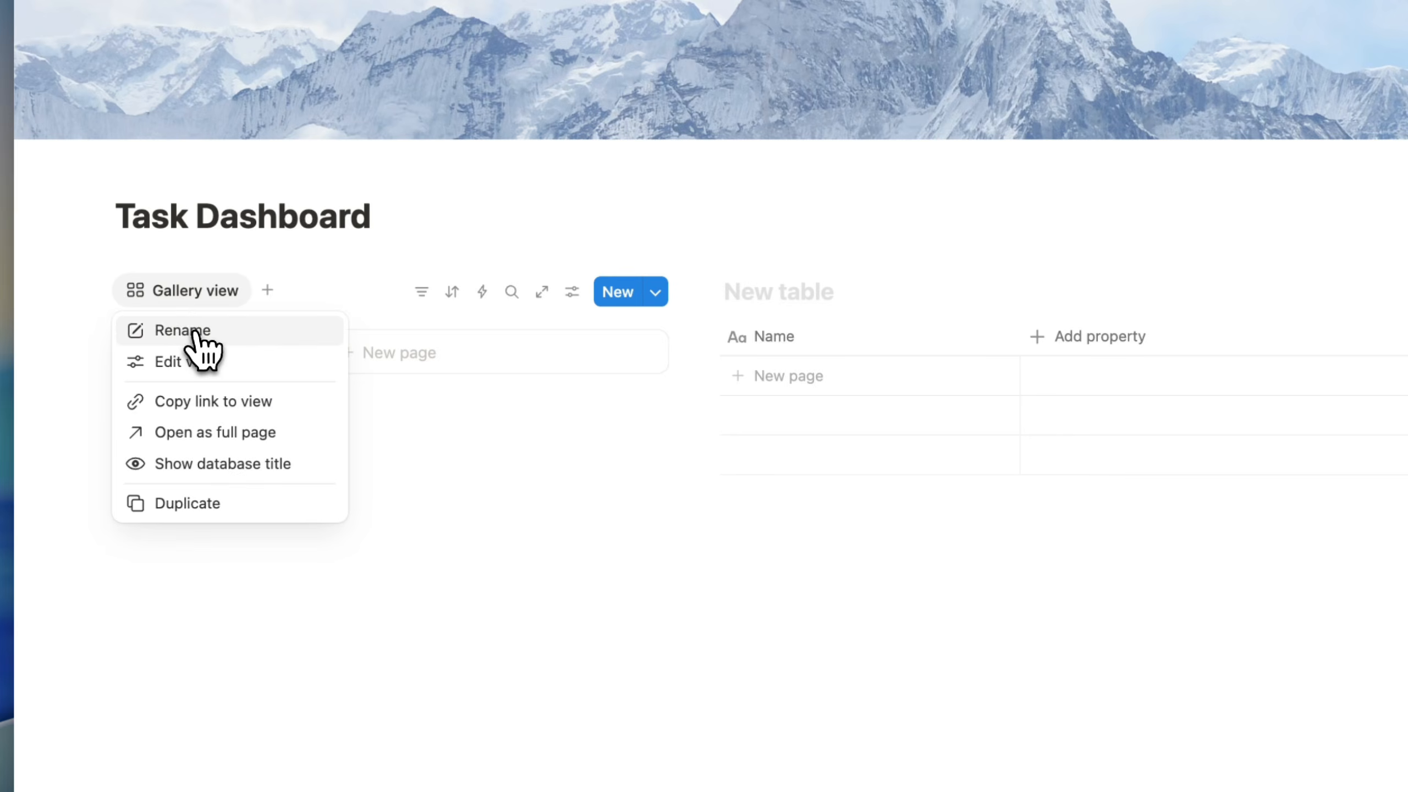
{"action": "left_click", "coordinate": [194, 329]}
{"action": "left_click", "coordinate": [697, 382]}
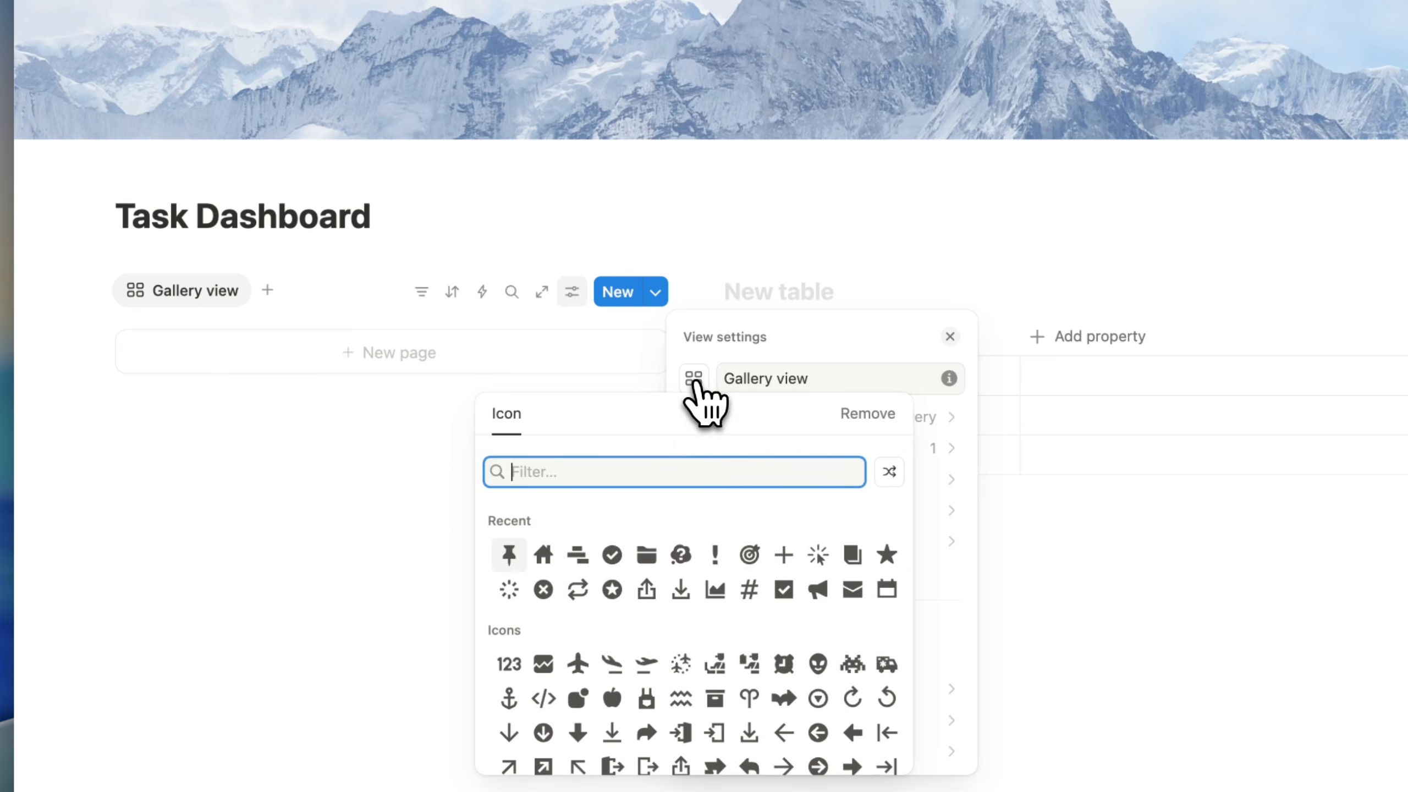
{"action": "left_click", "coordinate": [506, 552]}
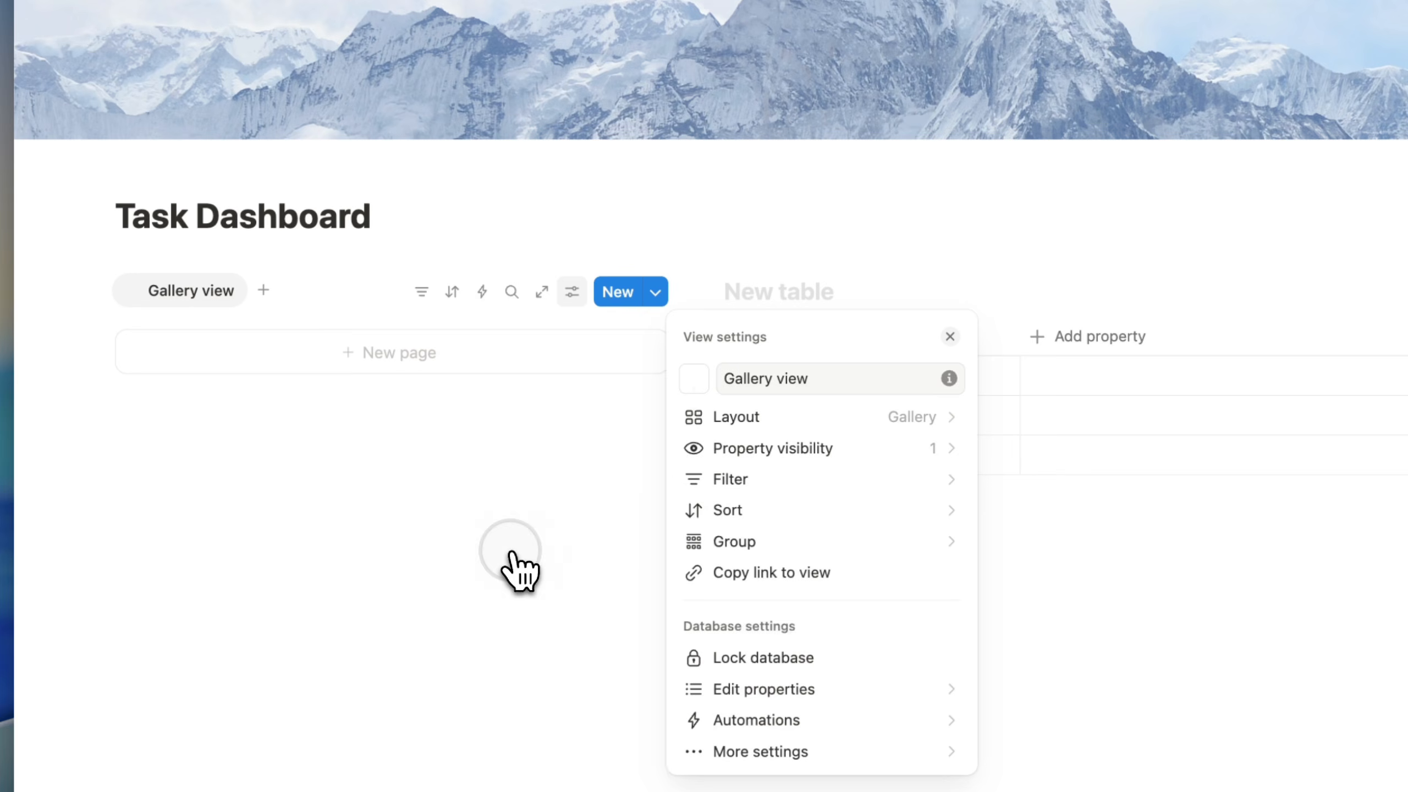
{"action": "left_click", "coordinate": [793, 377]}
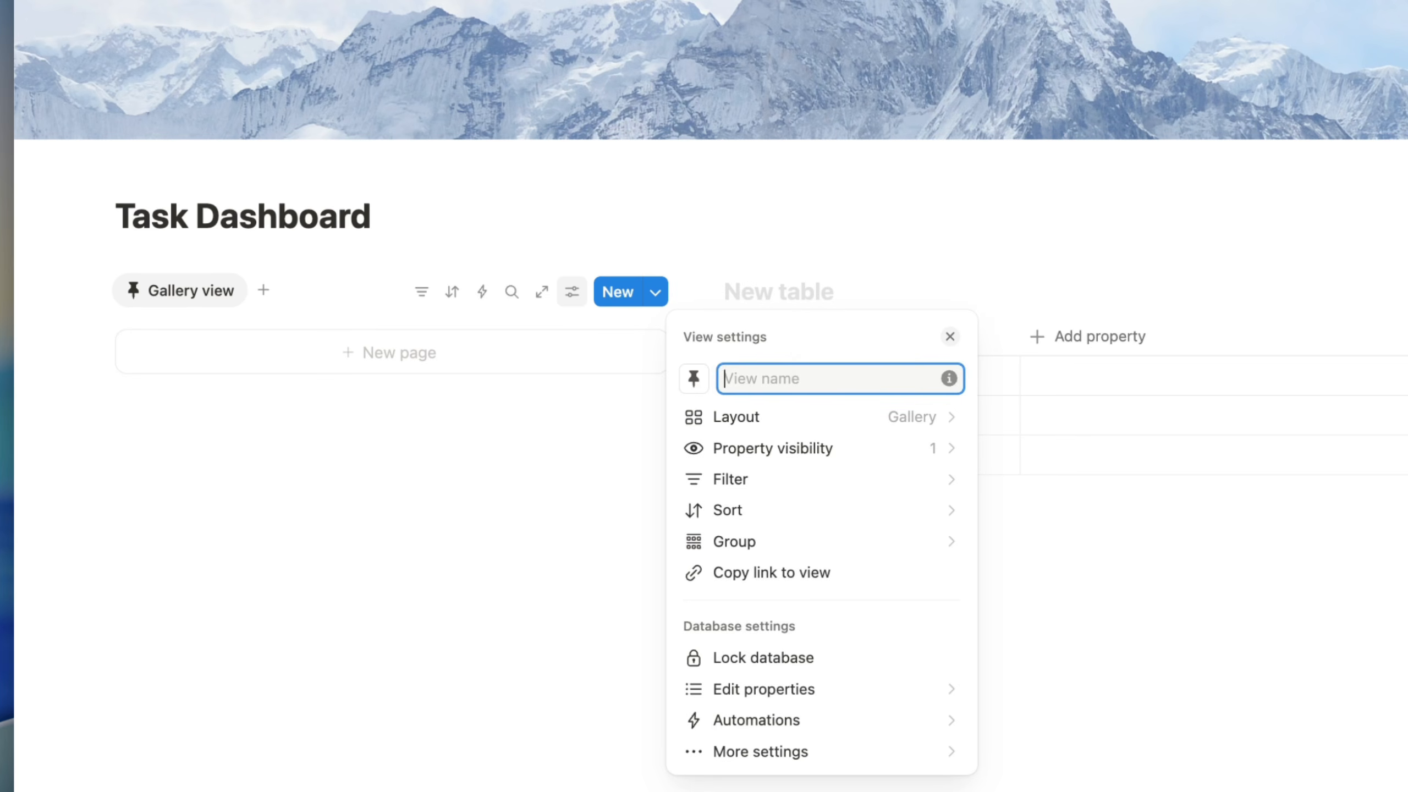
{"action": "left_click", "coordinate": [863, 268]}
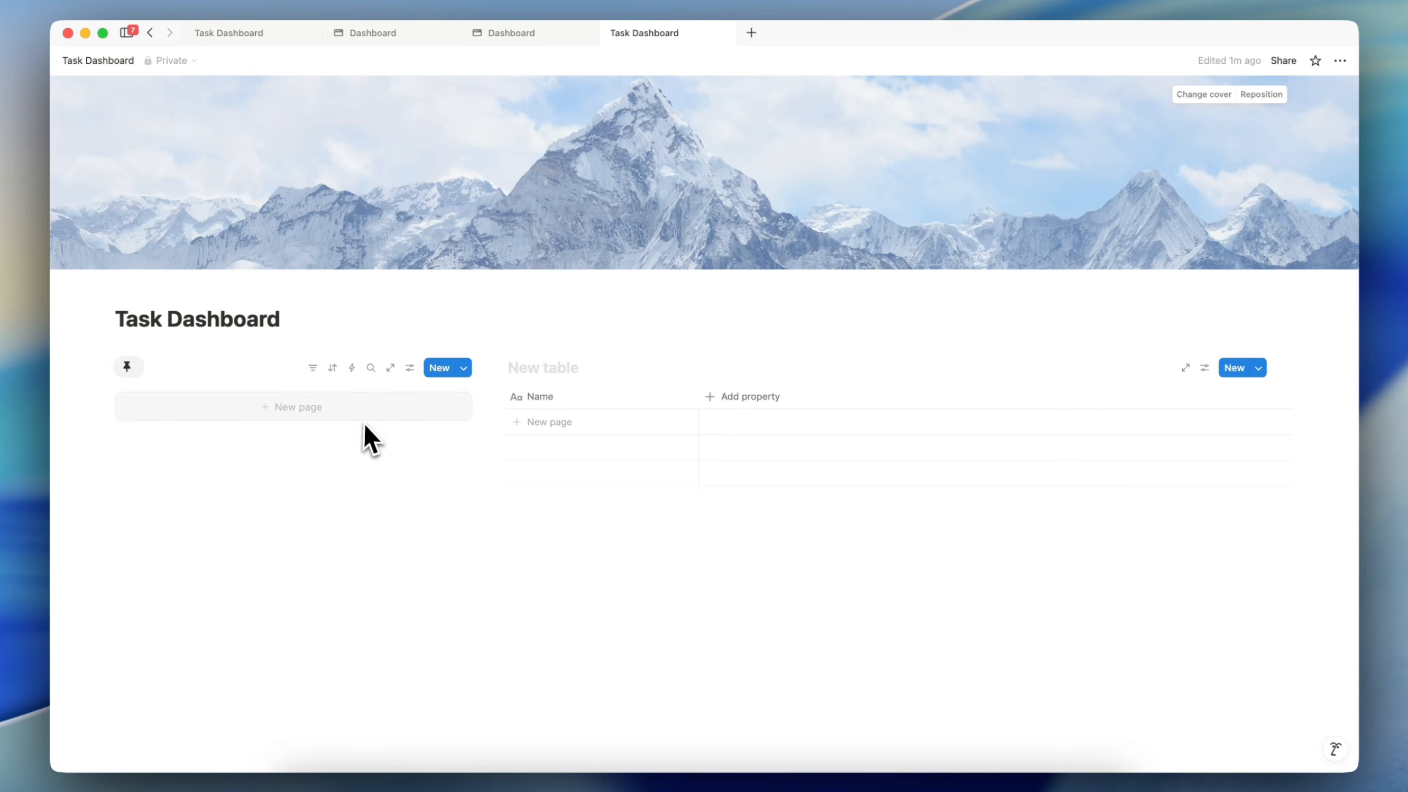
- Add a new untitled page to the gallery and set the gallery's card preview to None
{"action": "left_click", "coordinate": [298, 412]}
{"action": "left_click", "coordinate": [267, 334]}
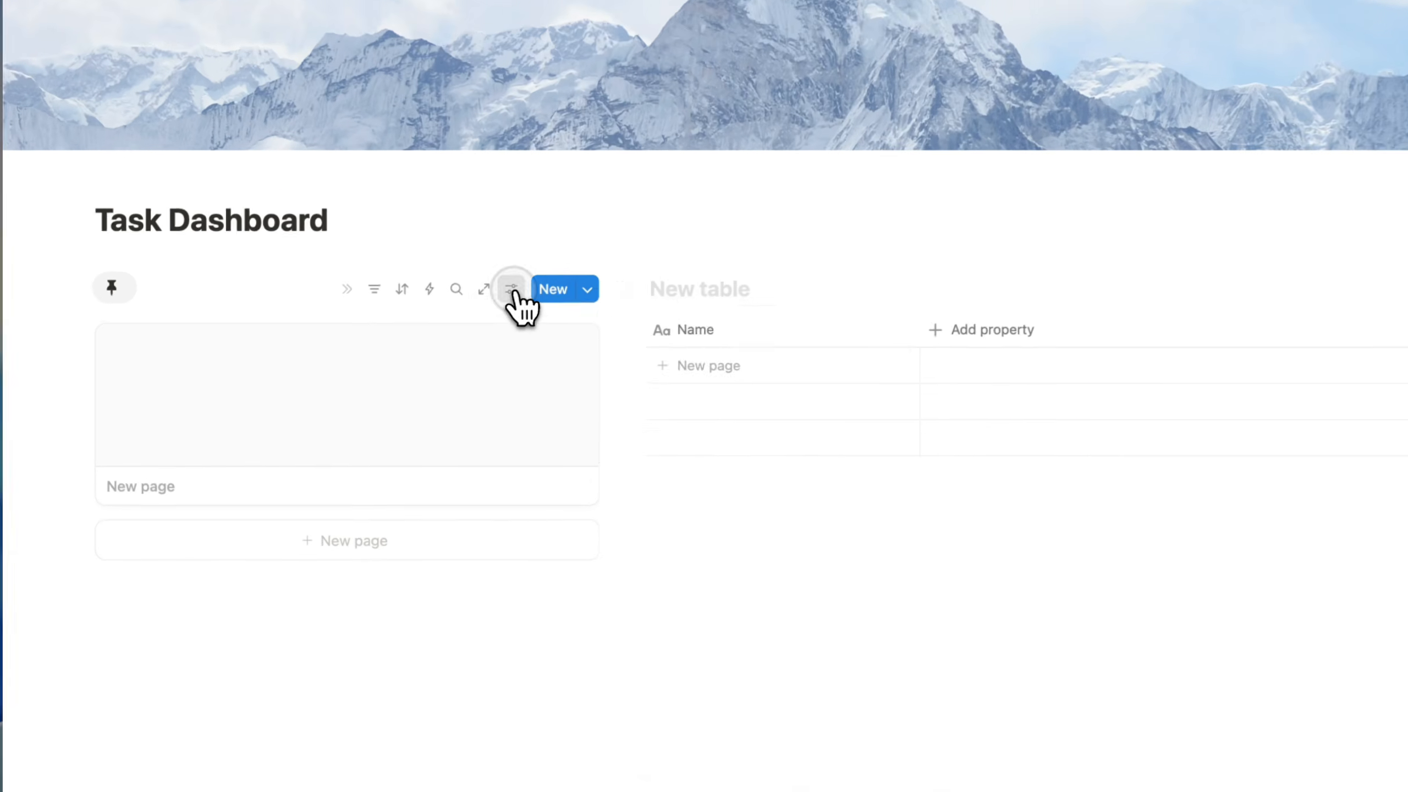
{"action": "left_click", "coordinate": [411, 368]}
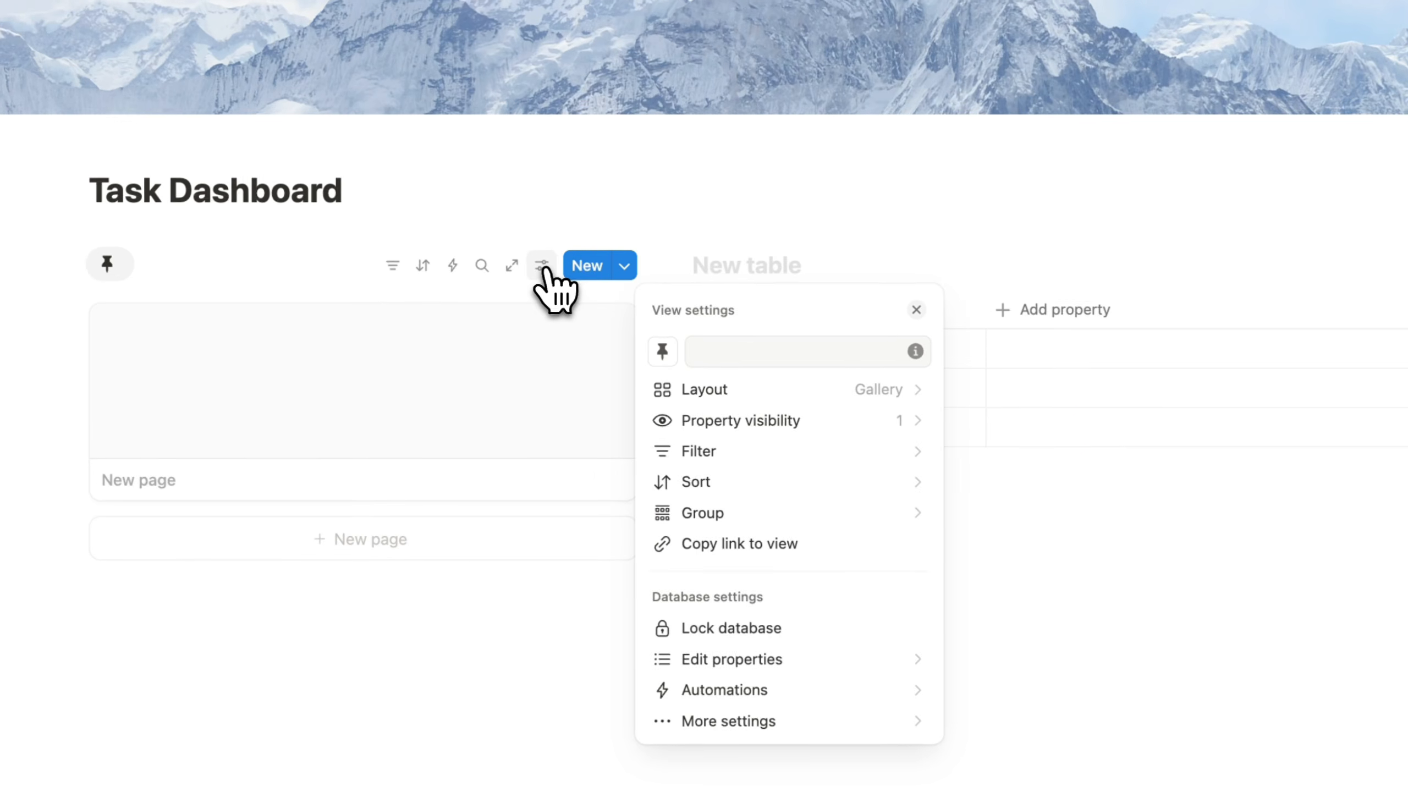
{"action": "left_click", "coordinate": [779, 387]}
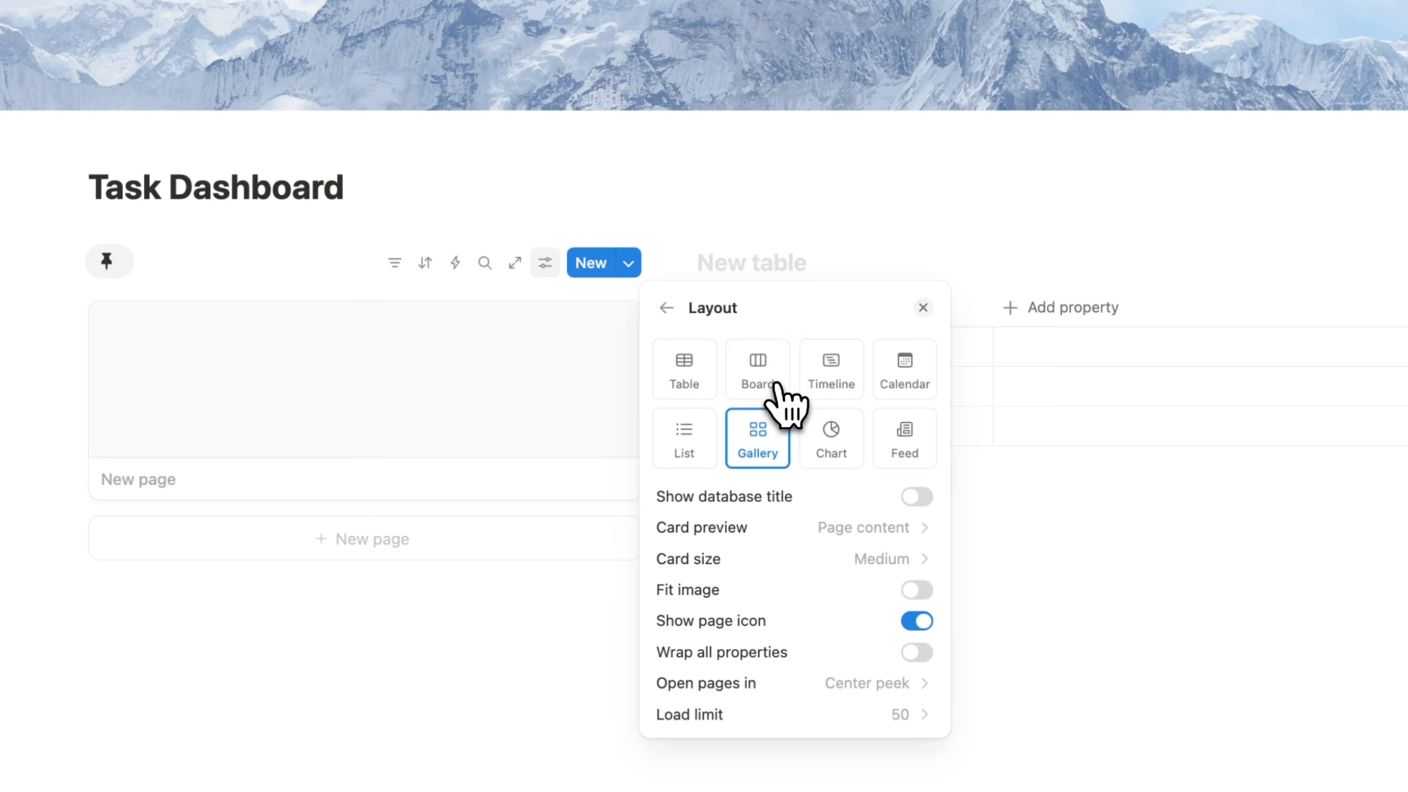
{"action": "left_click", "coordinate": [861, 527]}
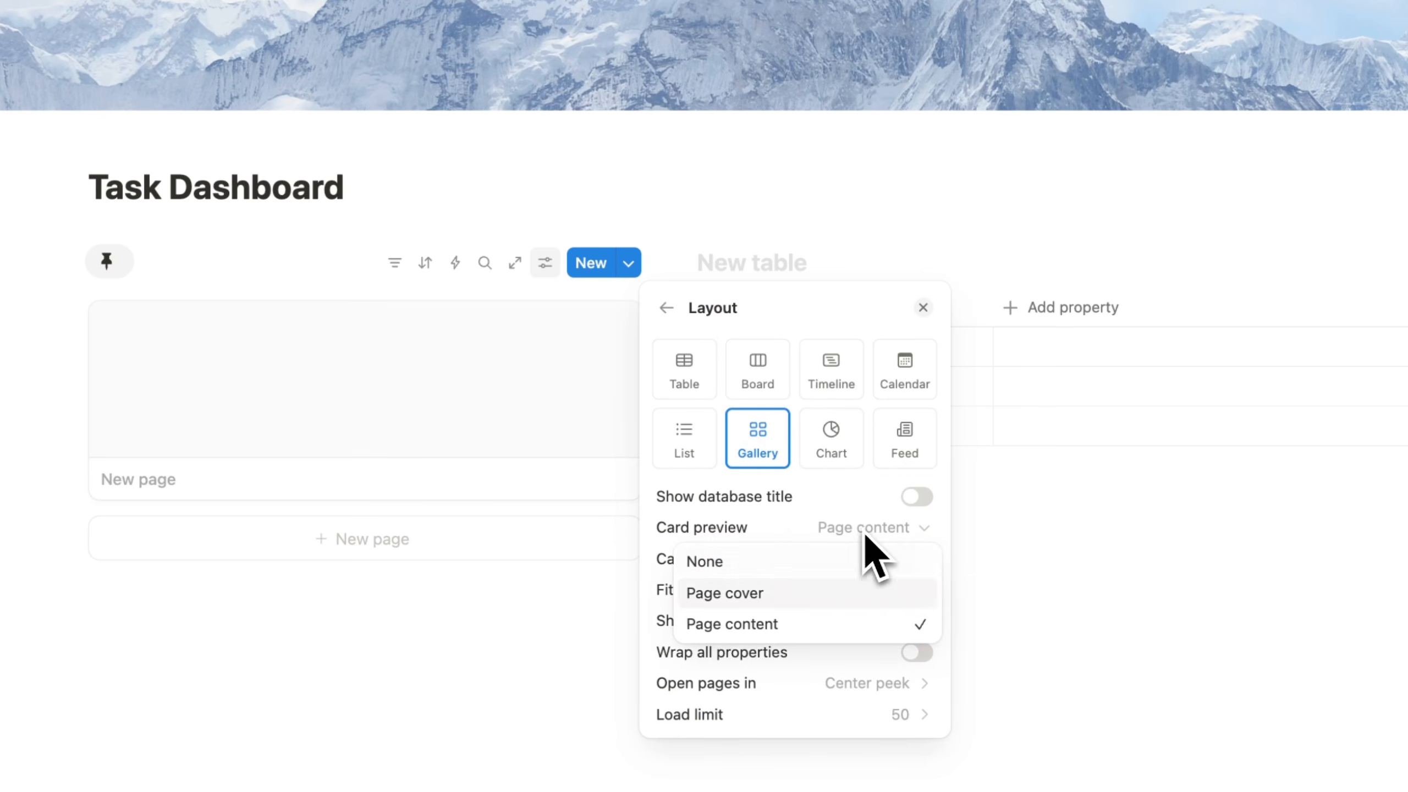
{"action": "left_click", "coordinate": [811, 562]}
{"action": "left_click", "coordinate": [306, 349]}
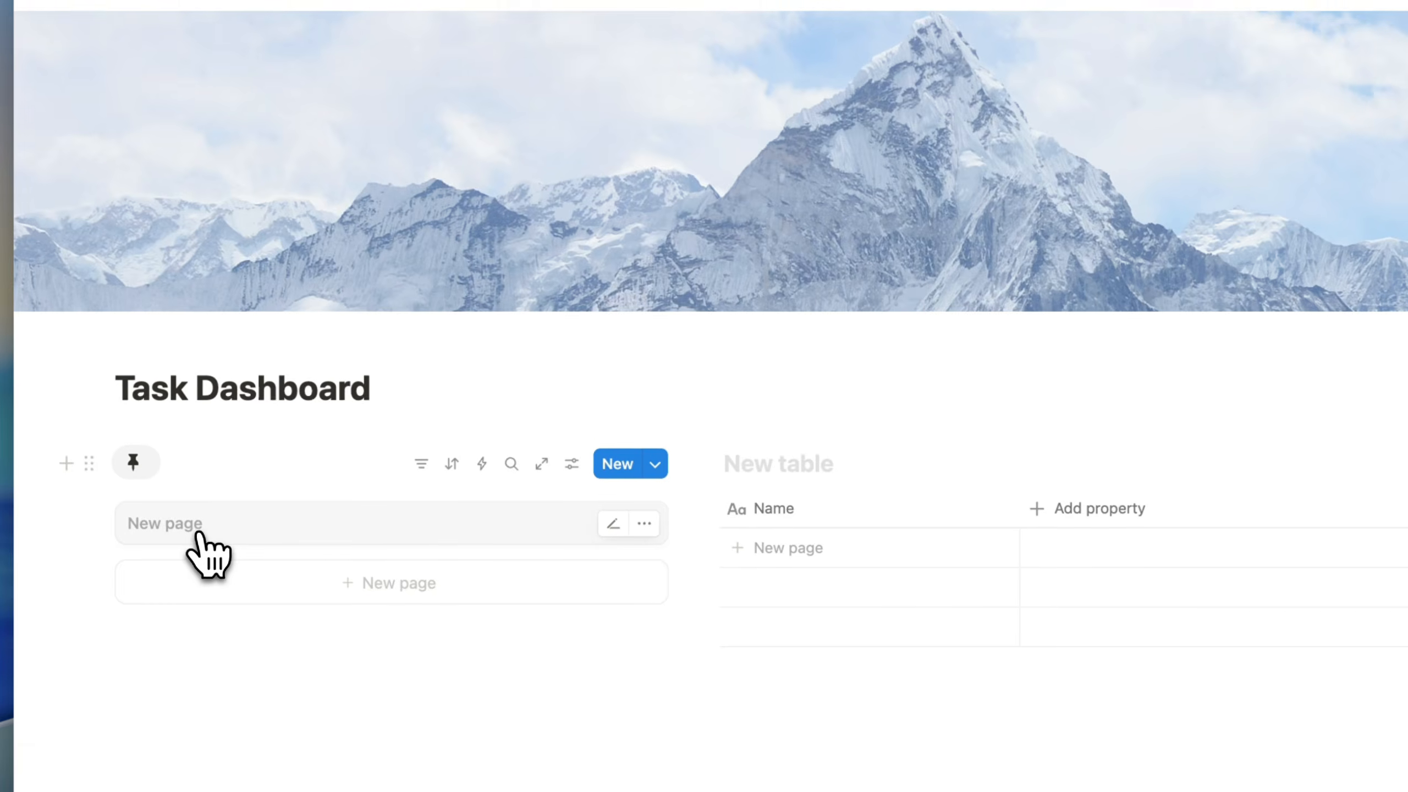
- Title the new gallery page with the greeting "Hi," followed by the person's first name and a waving-hand emoji
{"action": "left_click", "coordinate": [166, 325]}
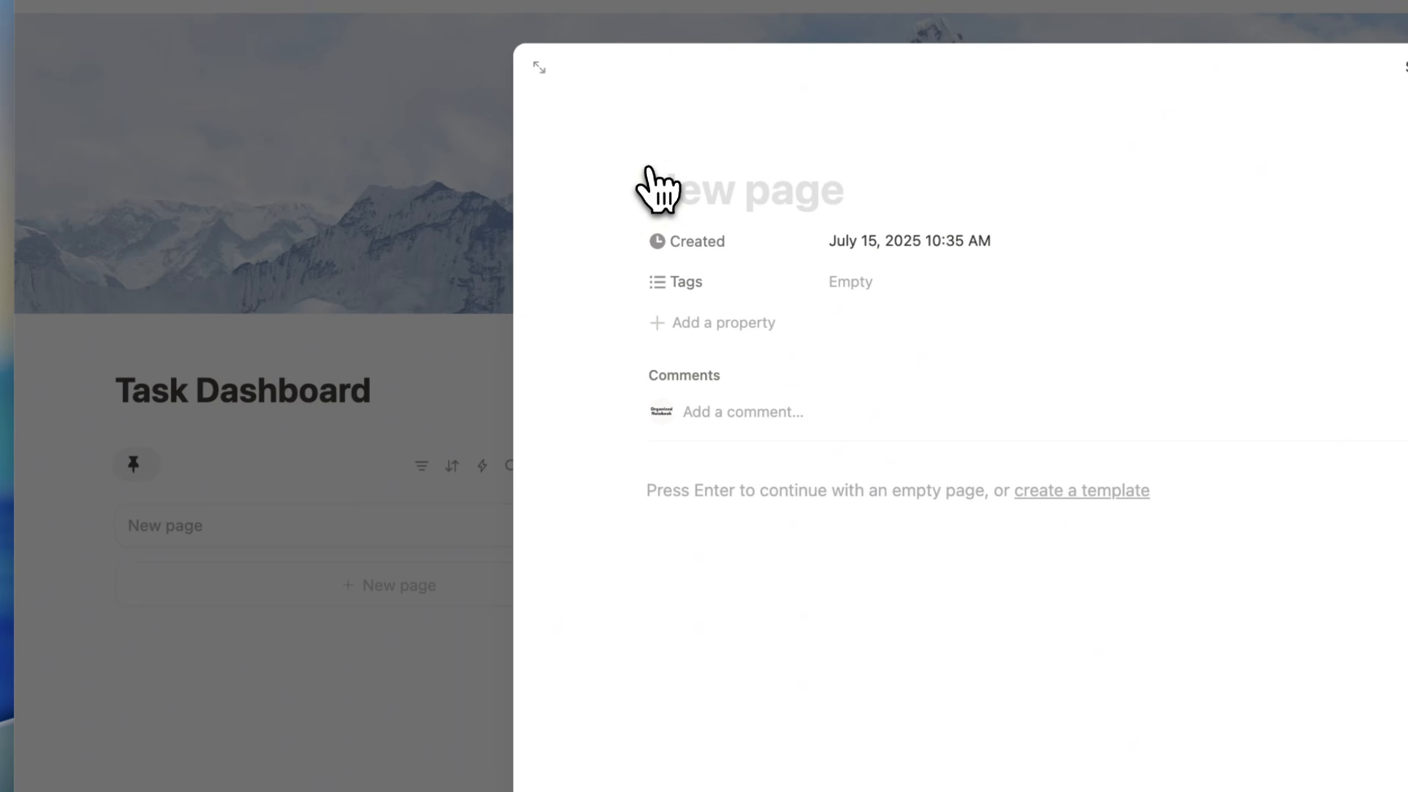
{"action": "type", "text": "Hi, Sara"}
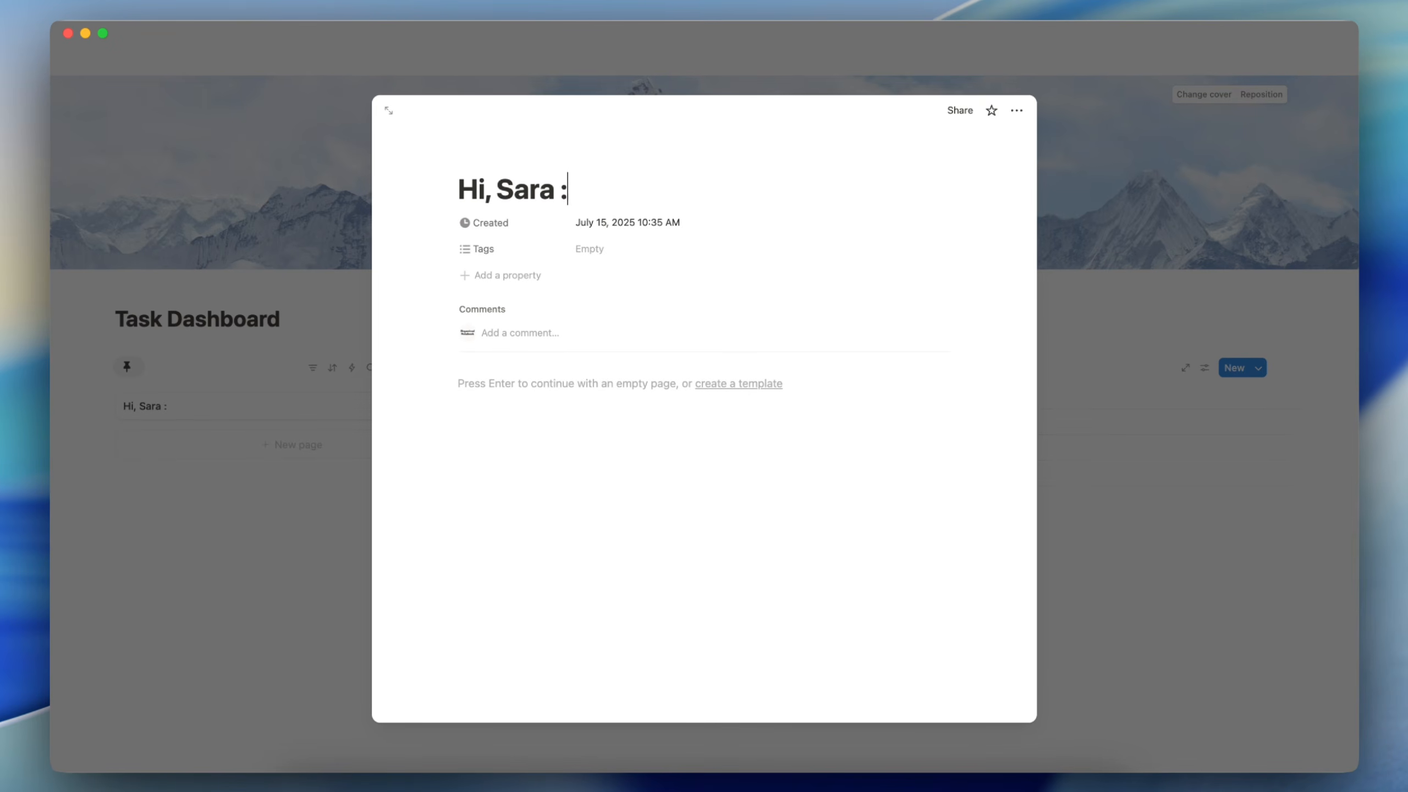
{"action": "type", "text": " :wave"}
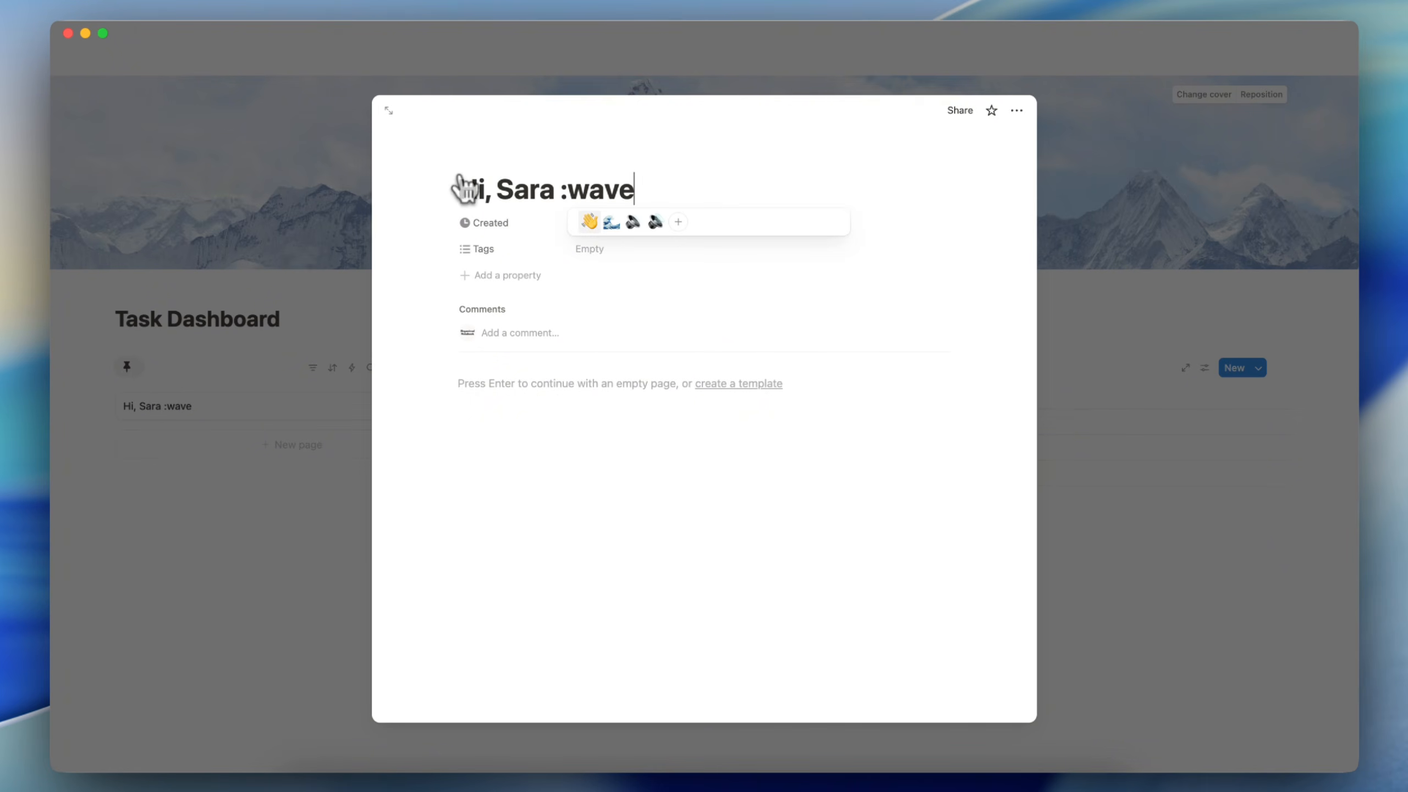
{"action": "left_click", "coordinate": [592, 221]}
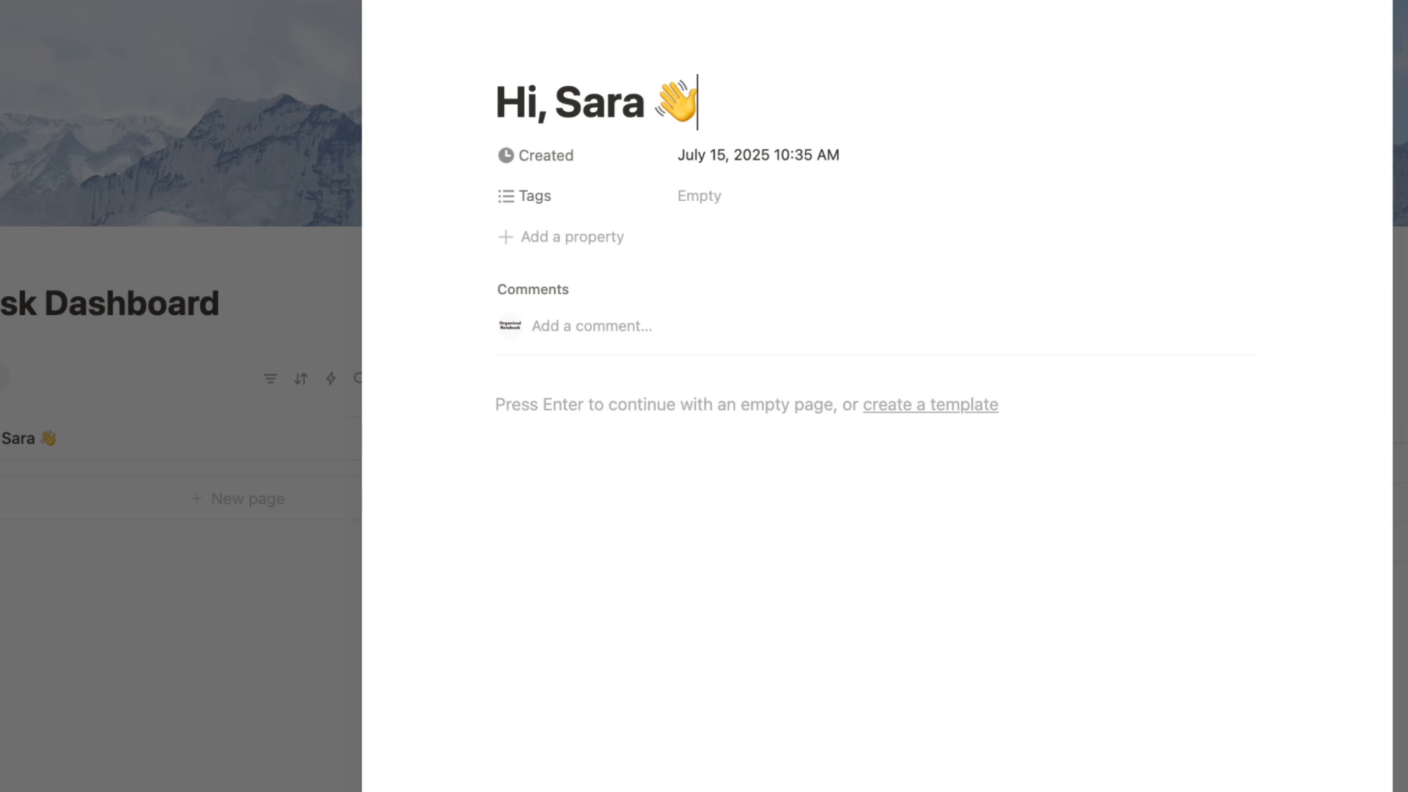
- Delete the Created and Tags properties from the greeting page and close it
{"action": "left_click", "coordinate": [549, 156]}
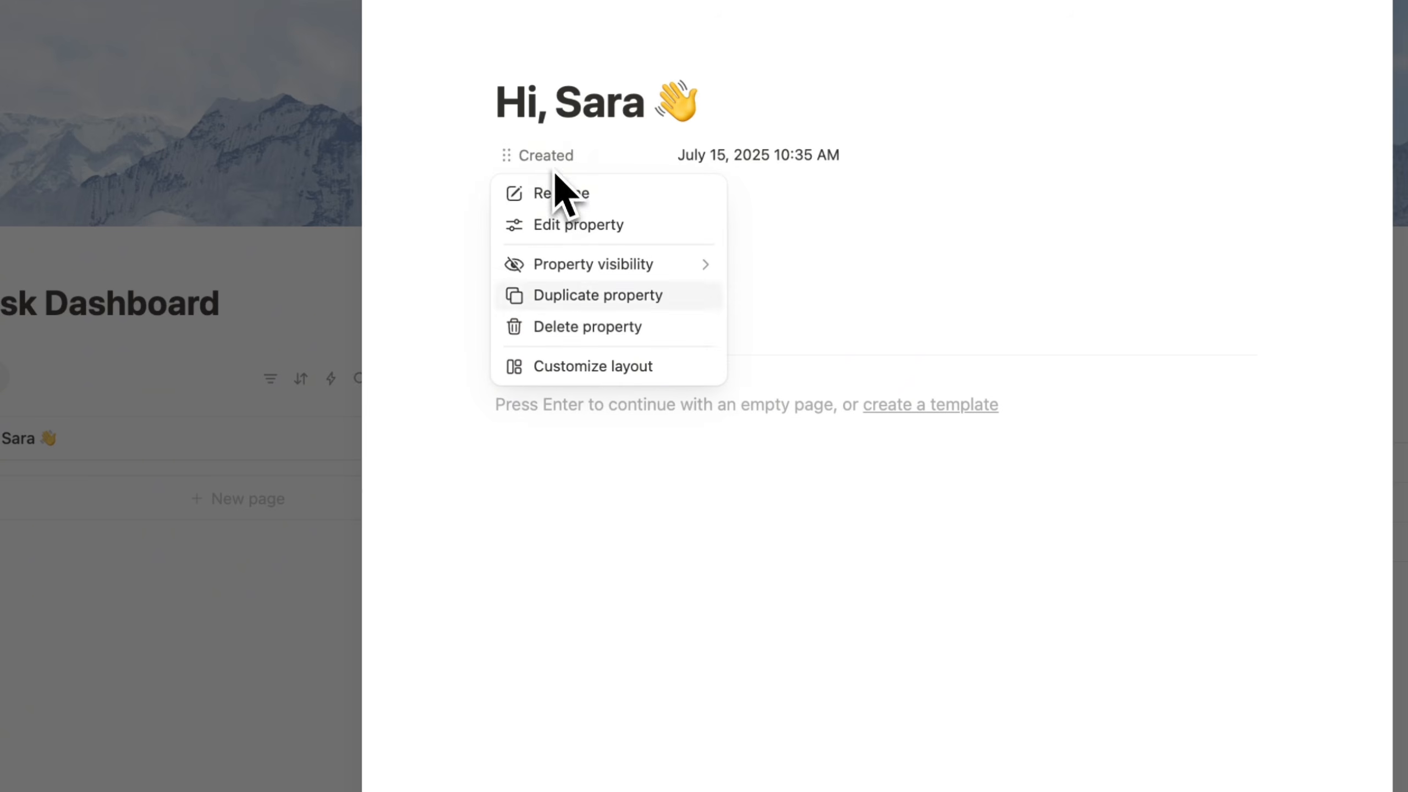
{"action": "left_click", "coordinate": [613, 333]}
{"action": "left_click", "coordinate": [789, 450]}
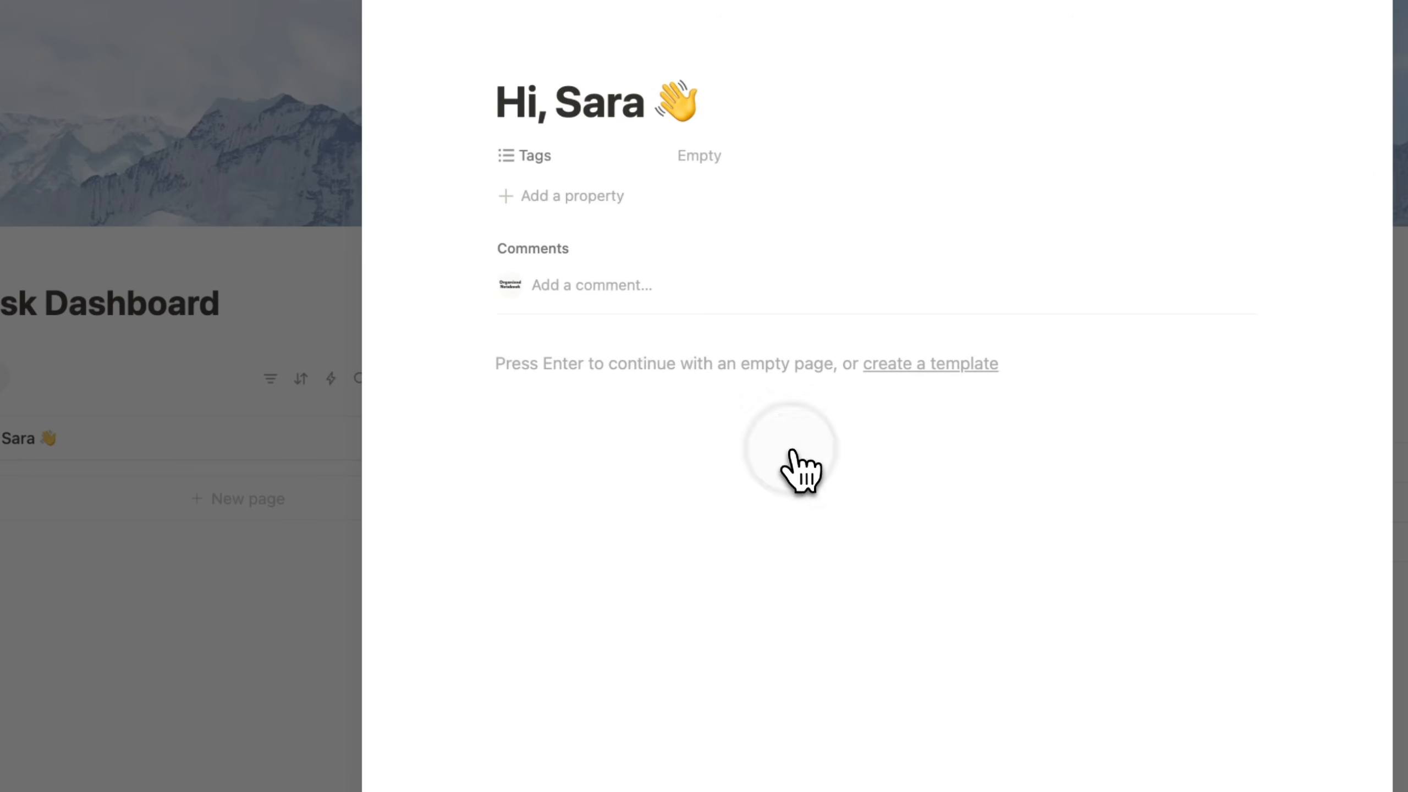
{"action": "left_click", "coordinate": [577, 155]}
{"action": "left_click", "coordinate": [610, 332]}
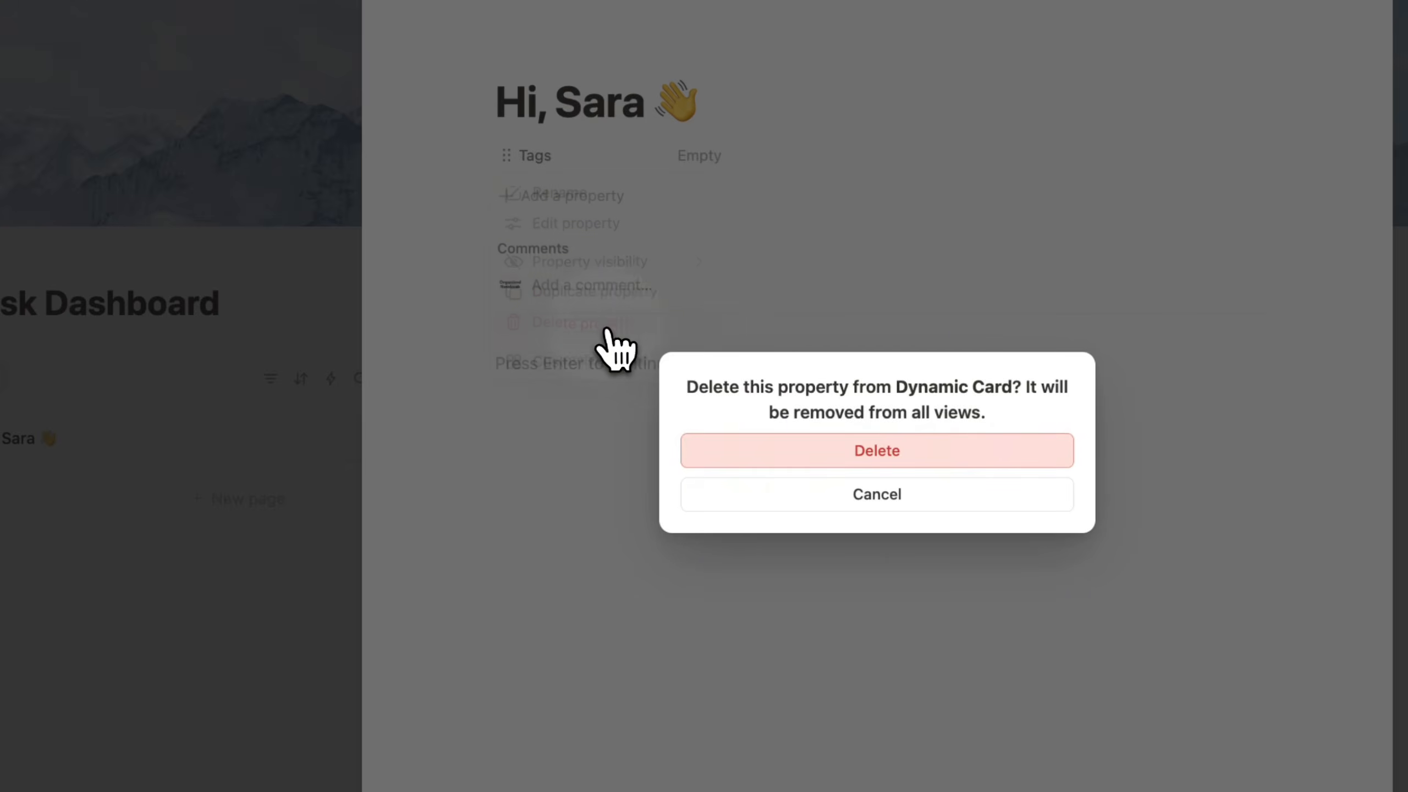
{"action": "key", "text": "Return"}
{"action": "left_click", "coordinate": [463, 590]}
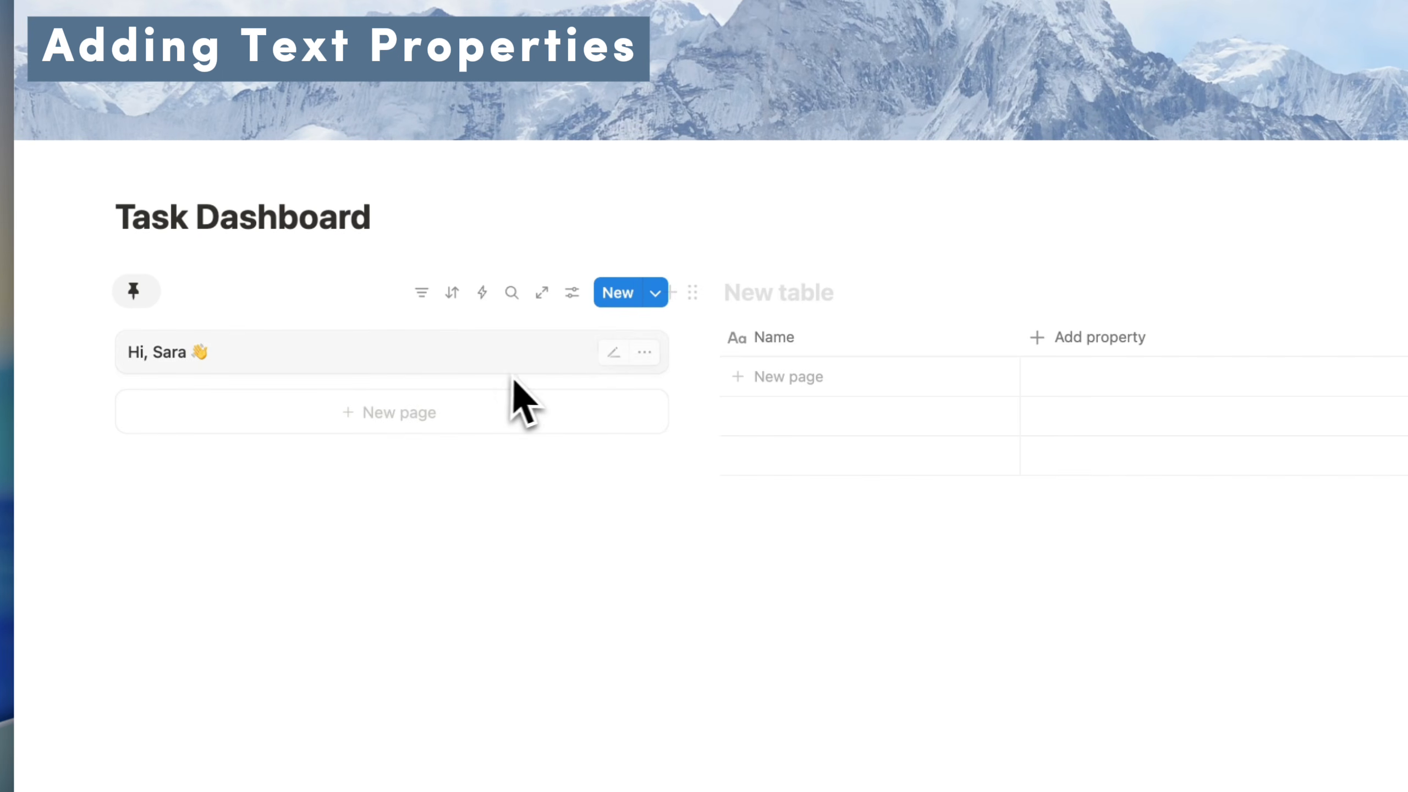
- Narrow the gallery column and add a text property named "You Tasks Due Today:" to the greeting page
{"action": "left_click_drag", "start_coordinate": [695, 262], "coordinate": [603, 263]}
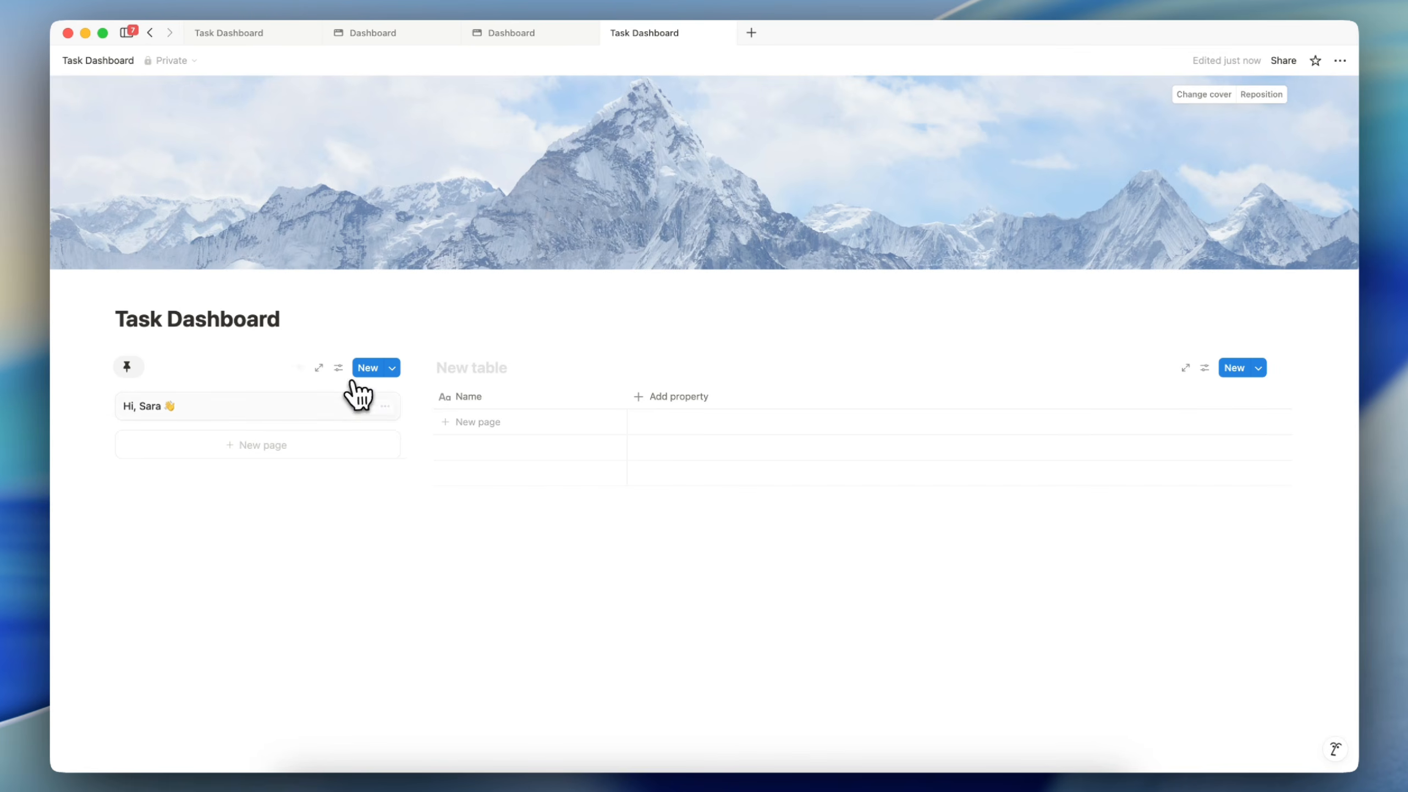
{"action": "left_click", "coordinate": [286, 405]}
{"action": "left_click", "coordinate": [509, 224]}
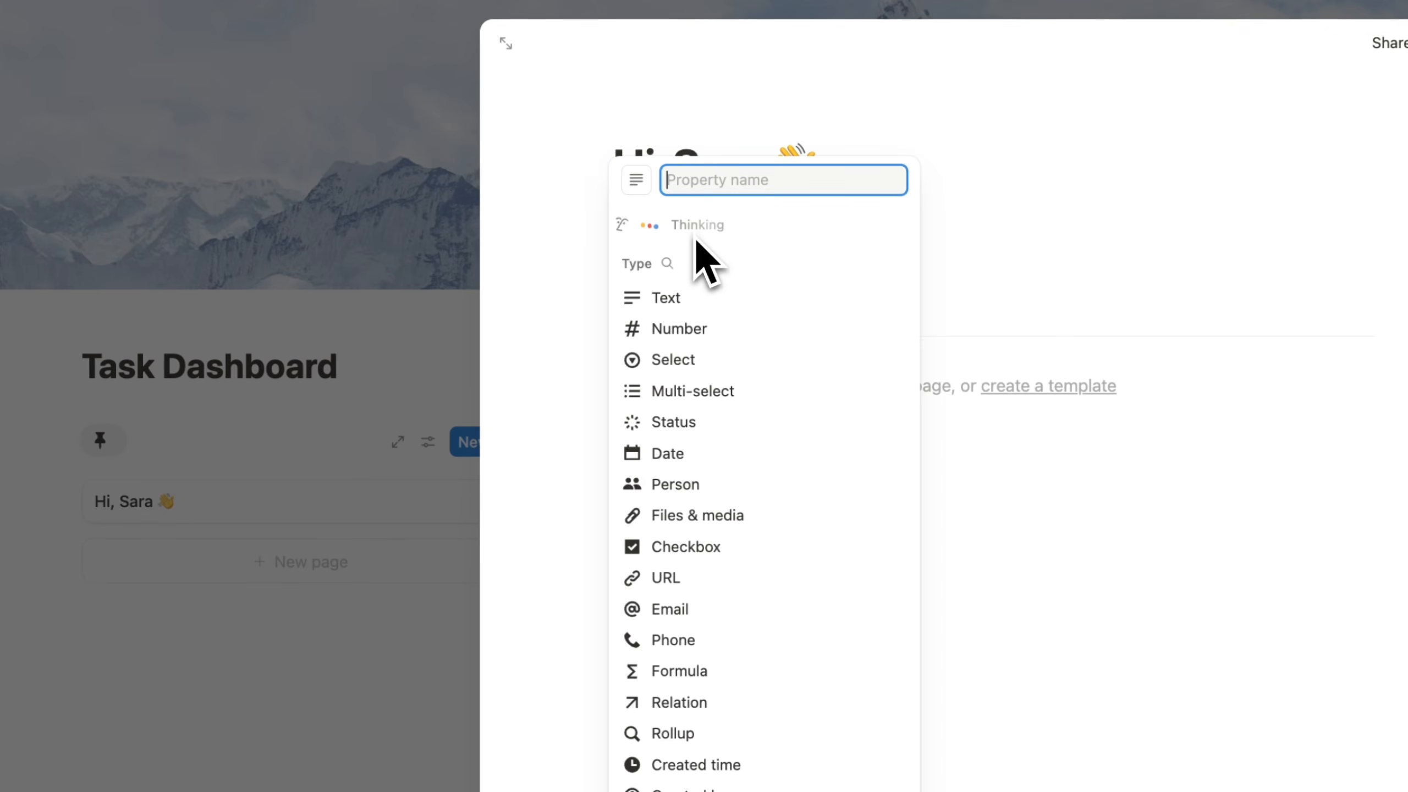
{"action": "left_click", "coordinate": [691, 428]}
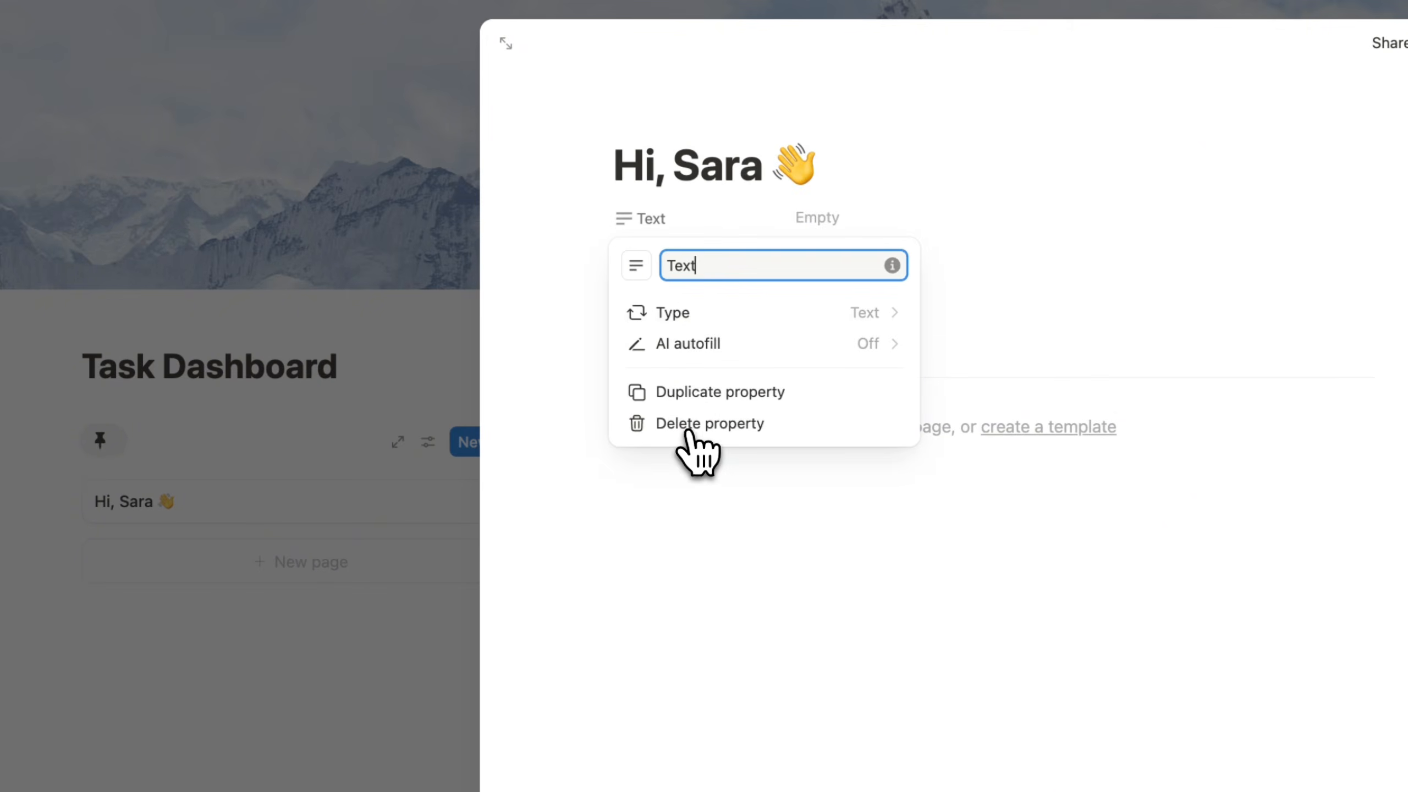
{"action": "key", "text": "BackSpace"}
{"action": "key", "text": "BackSpace"}
{"action": "key", "text": "BackSpace"}
{"action": "key", "text": "BackSpace"}
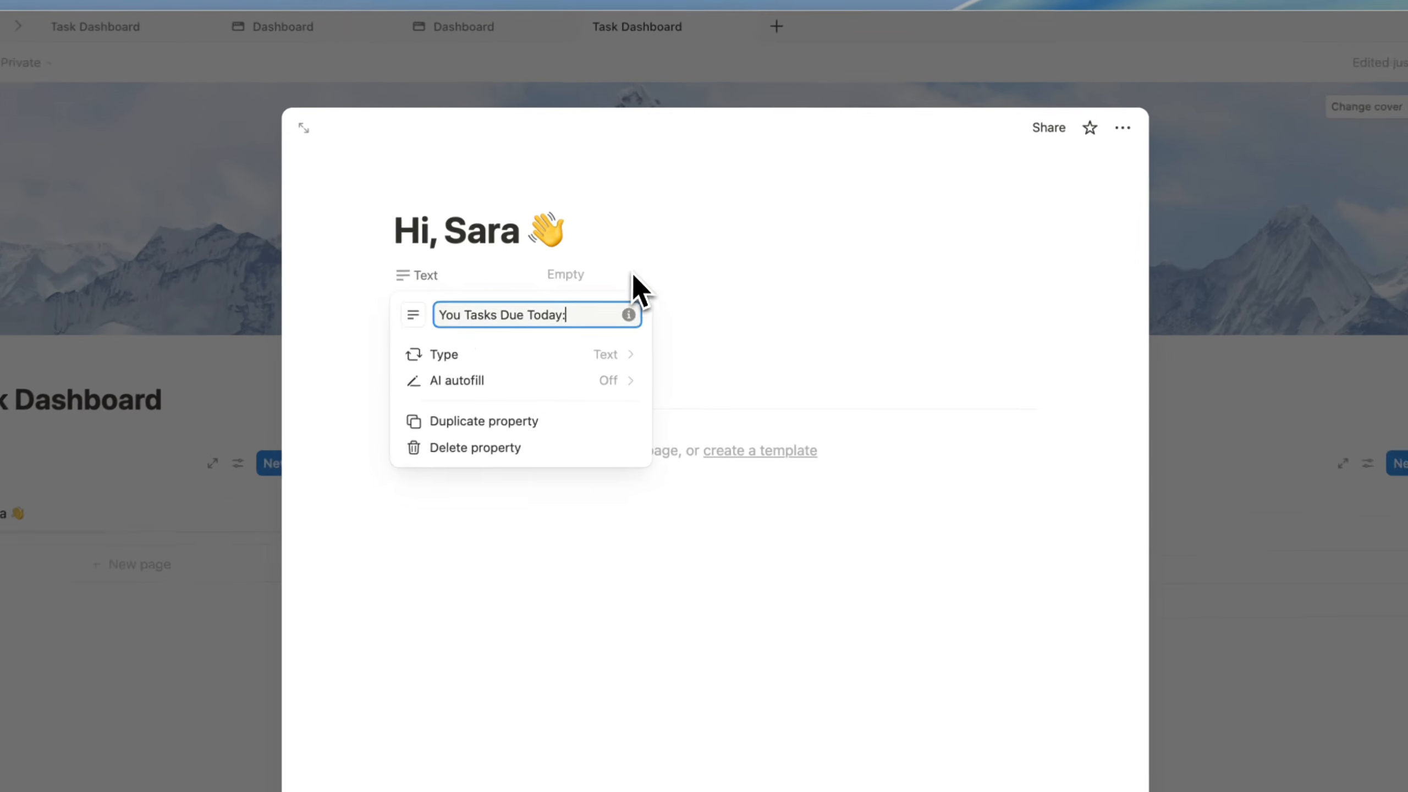
{"action": "key", "text": "Return"}
- Fill the new text property with "Your Tasks Due Today:" in bold
{"action": "left_click", "coordinate": [593, 317]}
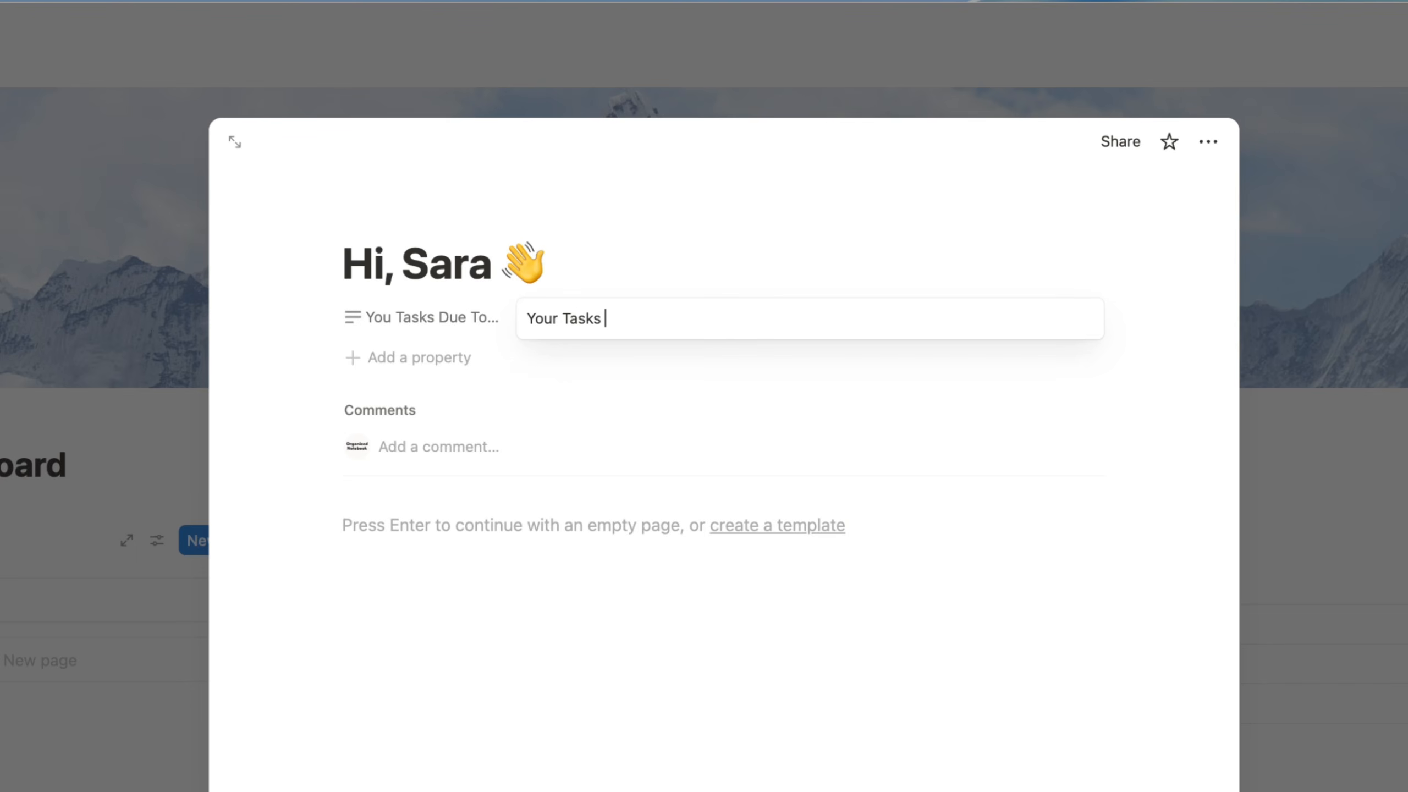
{"action": "triple_click", "coordinate": [638, 316]}
{"action": "left_click", "coordinate": [616, 280]}
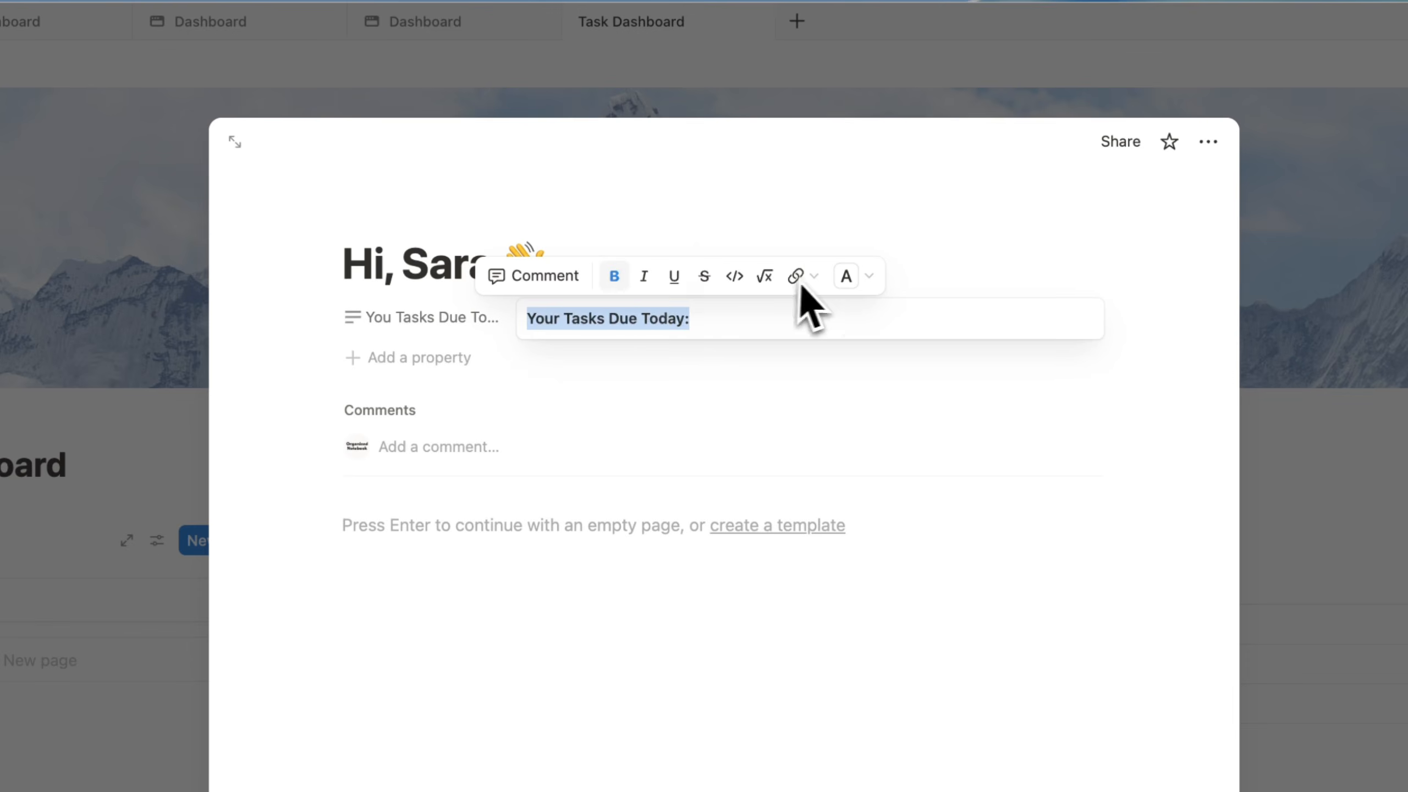
{"action": "left_click", "coordinate": [956, 277]}
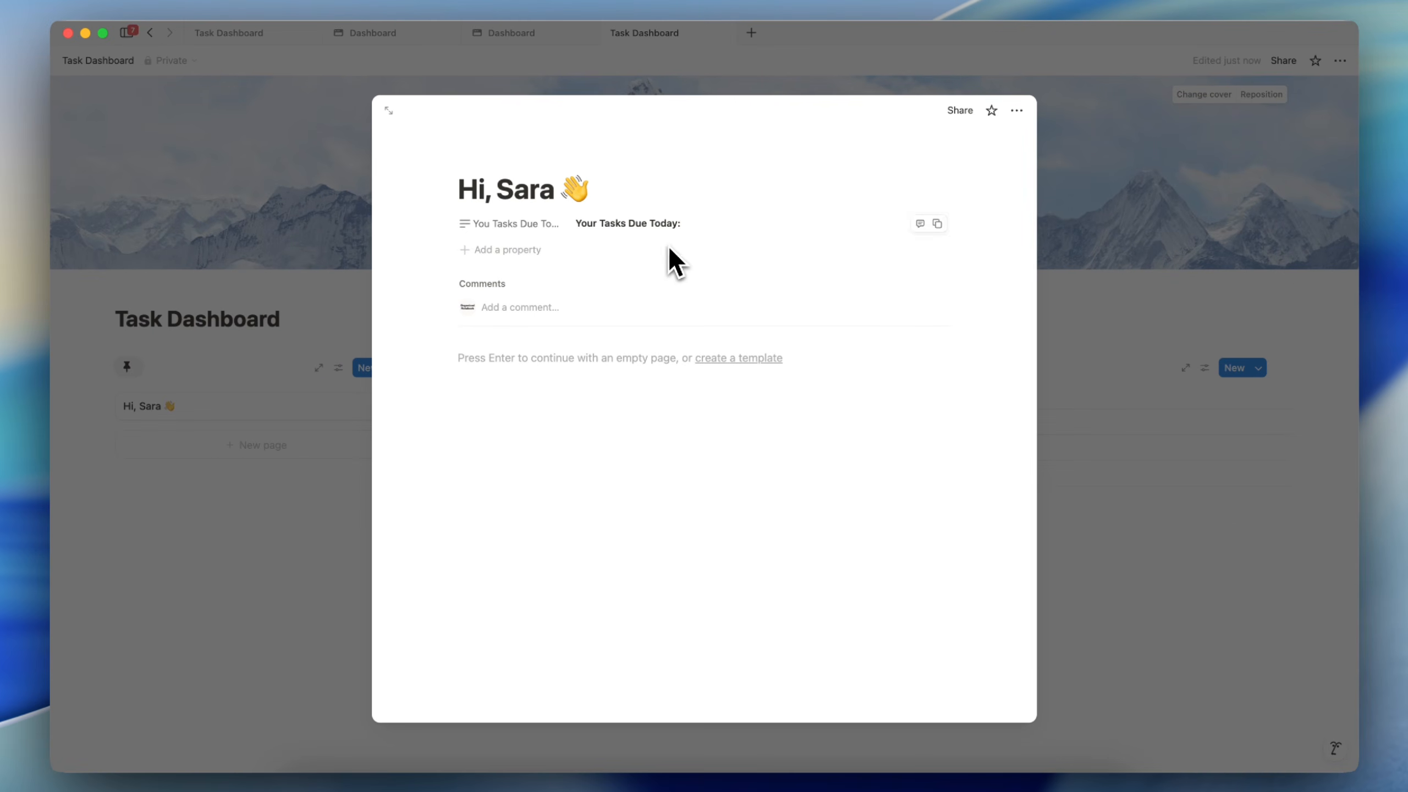
- Duplicate the due-today text property and rename the copy for tasks due tomorrow
{"action": "left_click", "coordinate": [514, 224]}
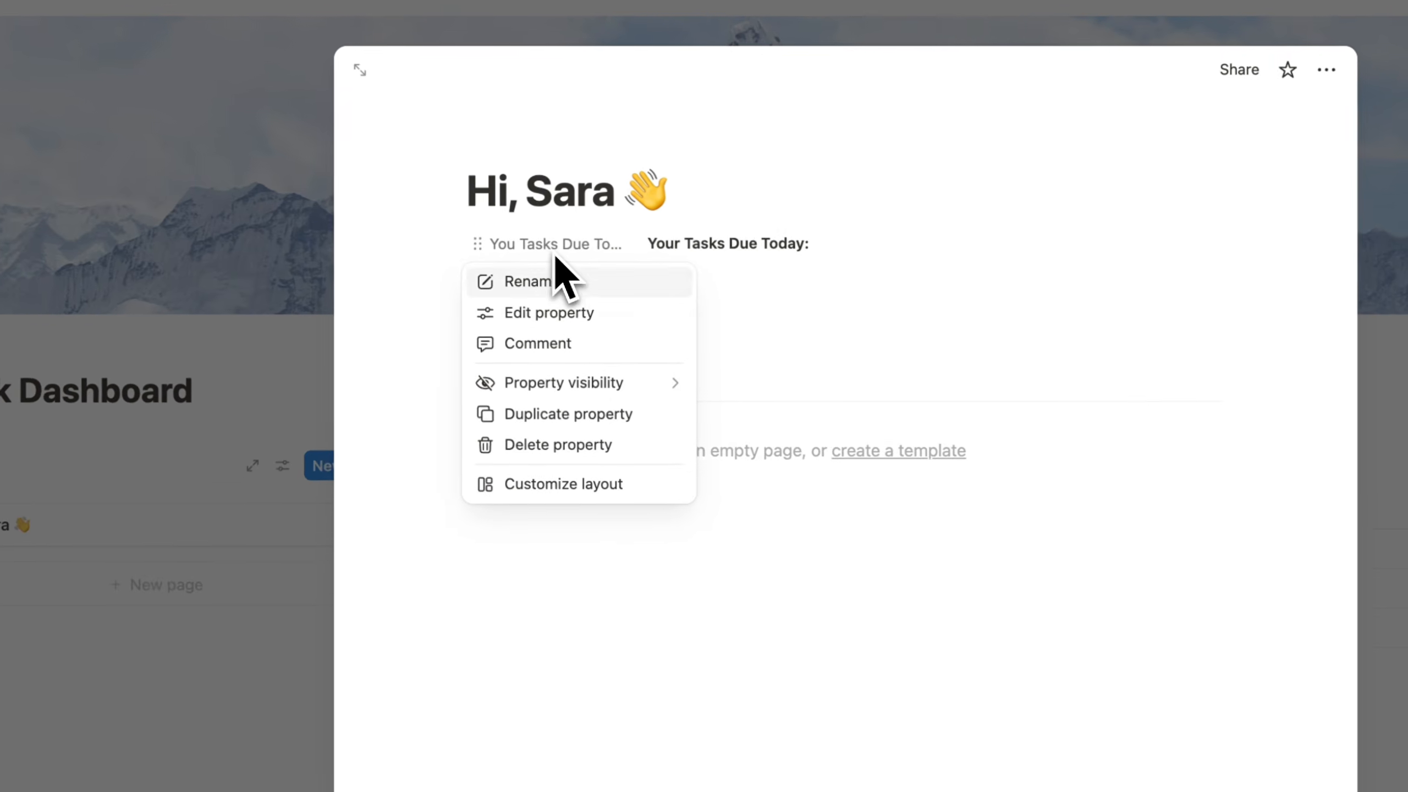
{"action": "left_click", "coordinate": [599, 422]}
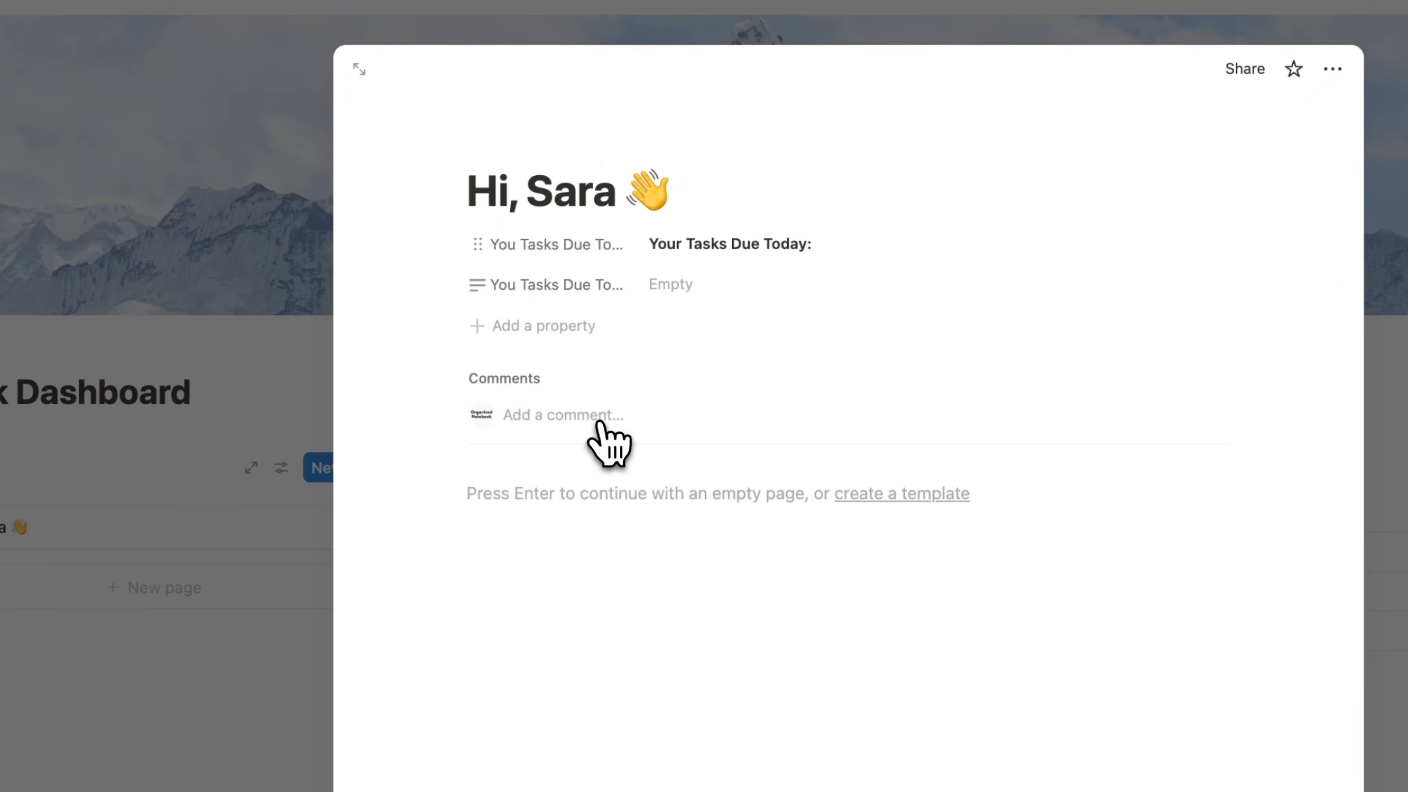
{"action": "left_click", "coordinate": [554, 283]}
{"action": "left_click", "coordinate": [571, 322]}
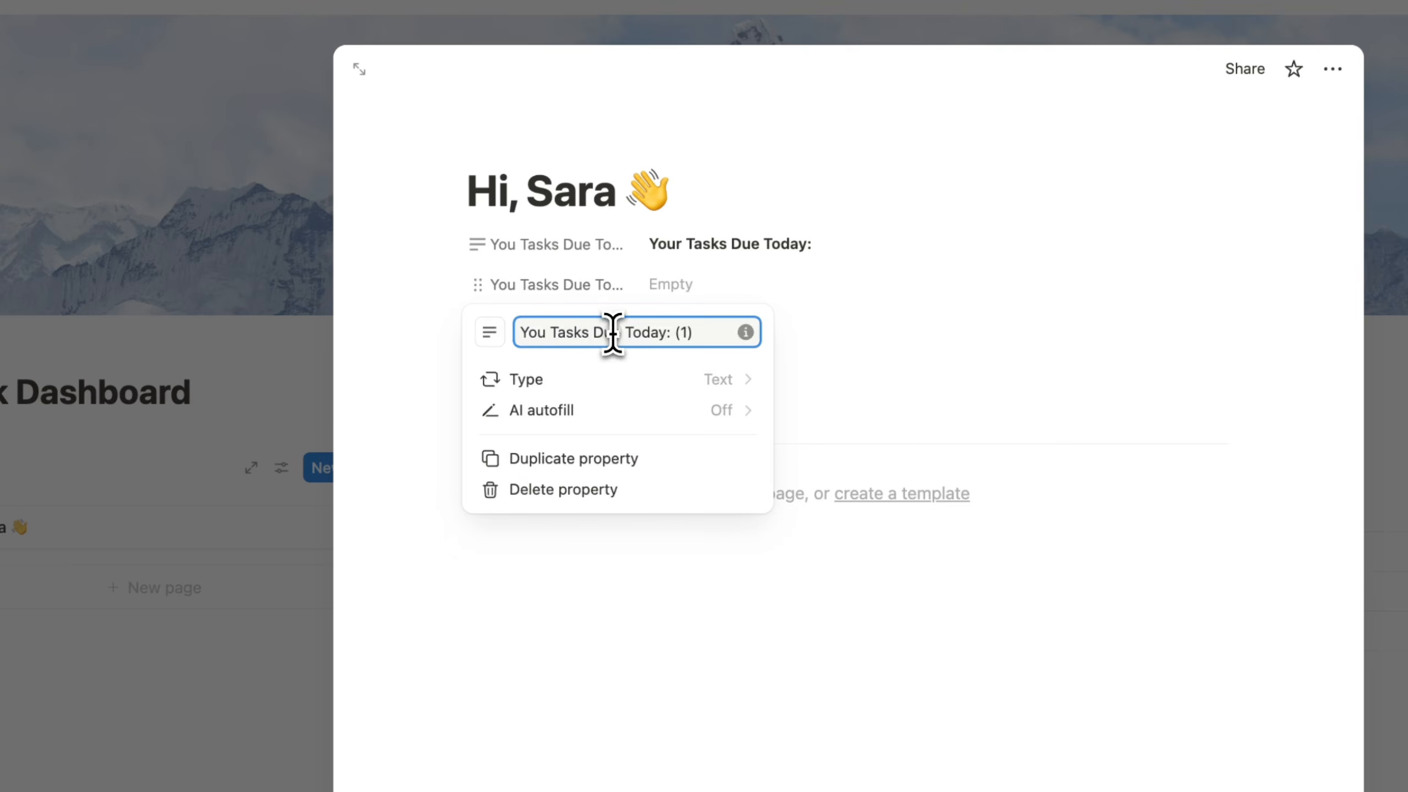
{"action": "left_click_drag", "start_coordinate": [705, 331], "coordinate": [618, 332]}
{"action": "key", "text": "BackSpace"}
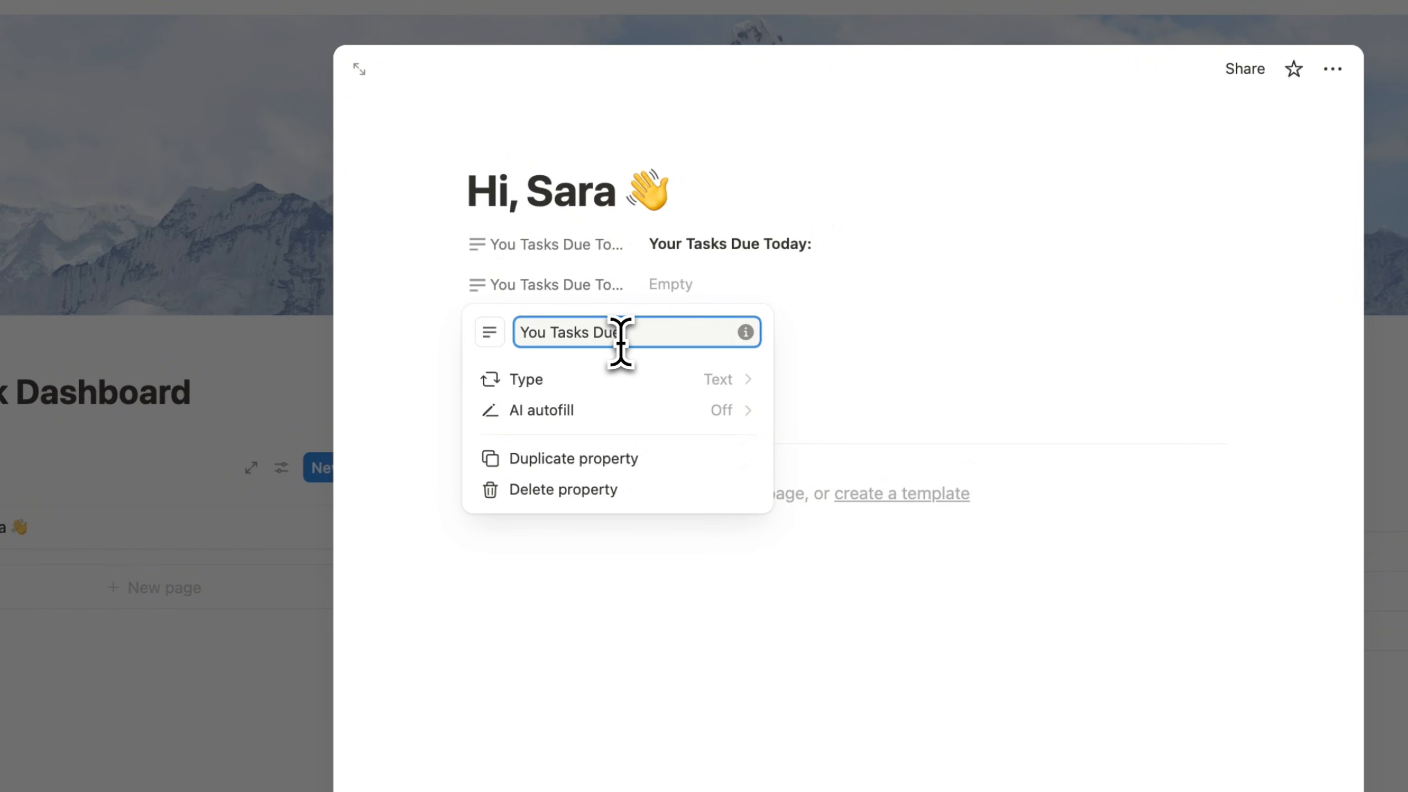
{"action": "key", "text": "Return"}
- Duplicate the second text property and name the copy "Watch Out for Overdue Task"
{"action": "left_click", "coordinate": [555, 284]}
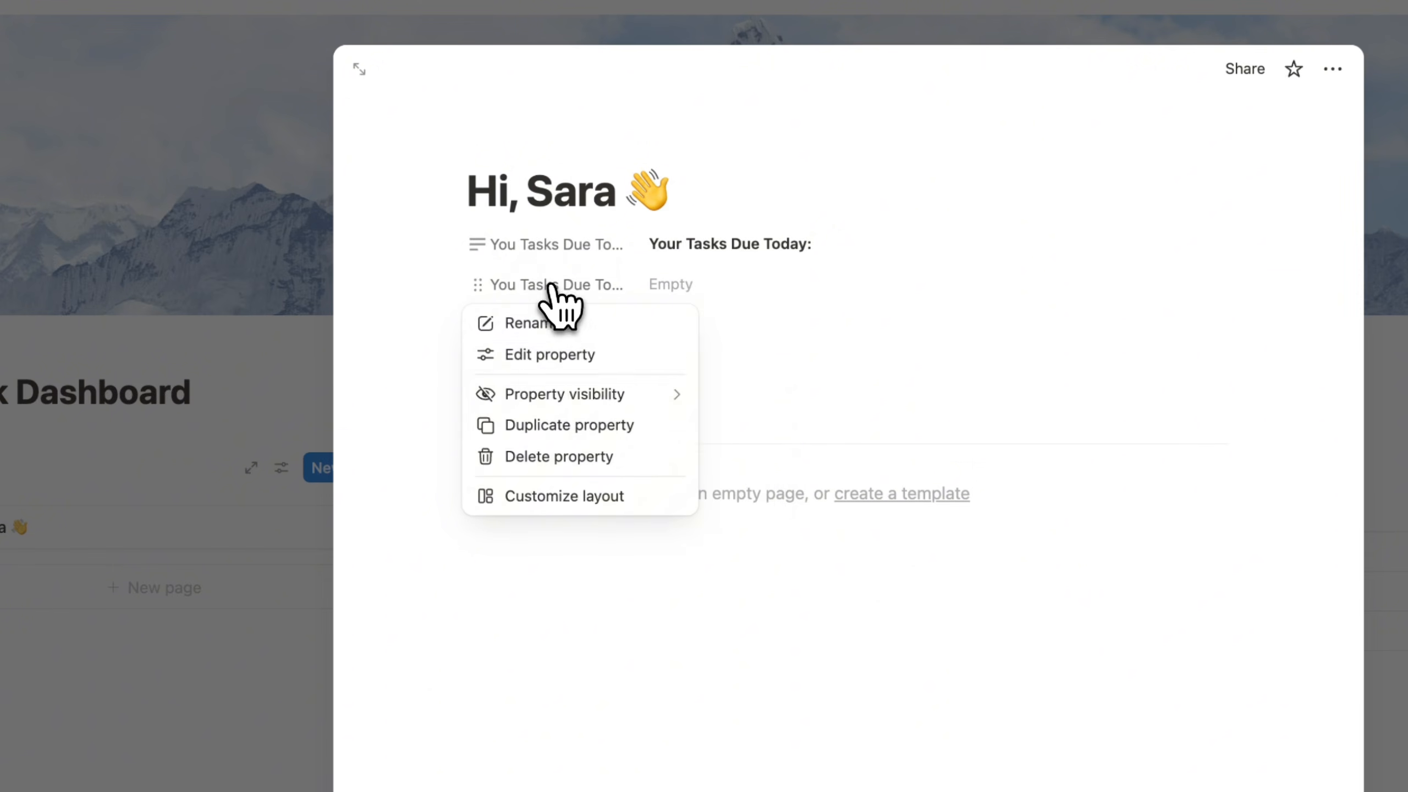
{"action": "left_click", "coordinate": [632, 425]}
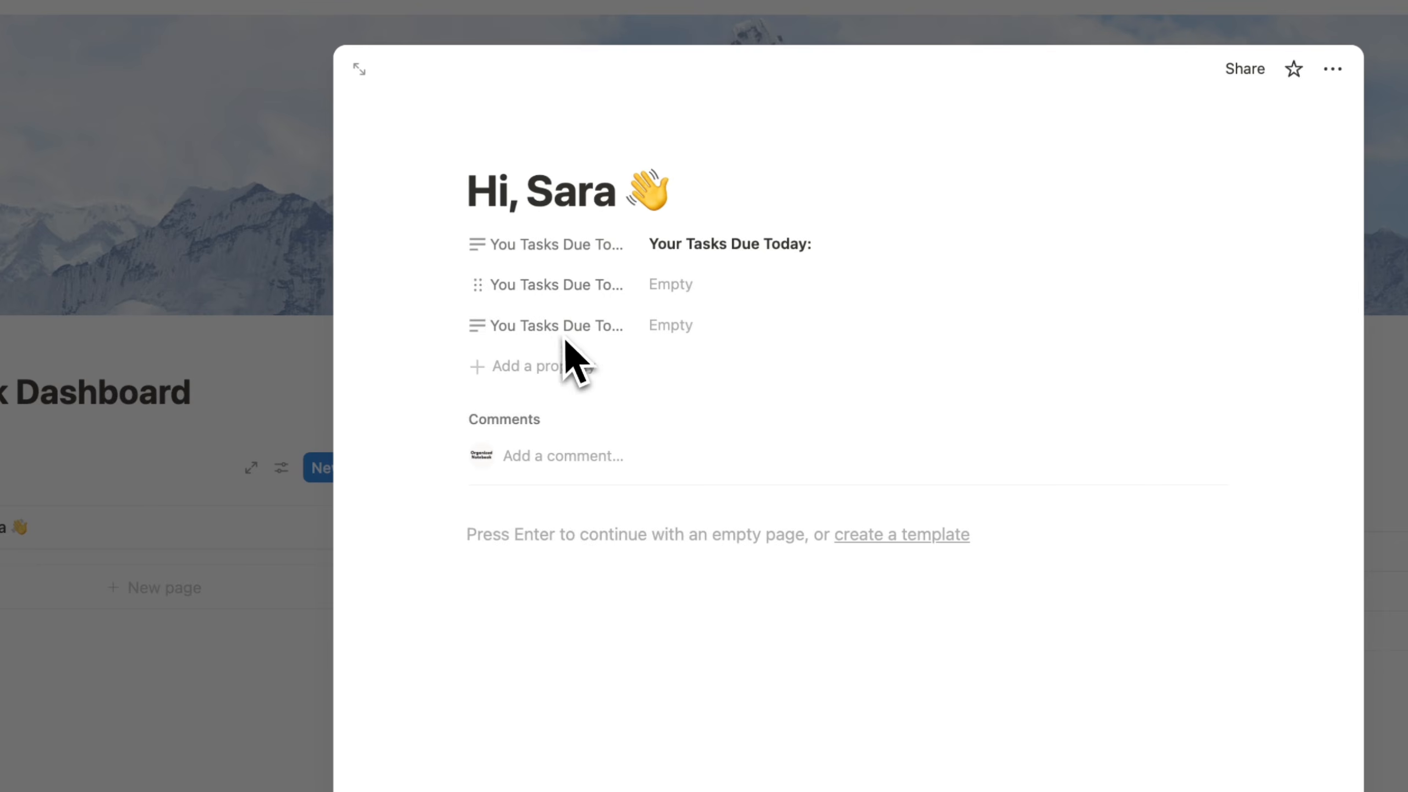
{"action": "left_click", "coordinate": [560, 327]}
{"action": "left_click", "coordinate": [593, 391]}
{"action": "type", "text": "Watch Out for Overdue Task"}
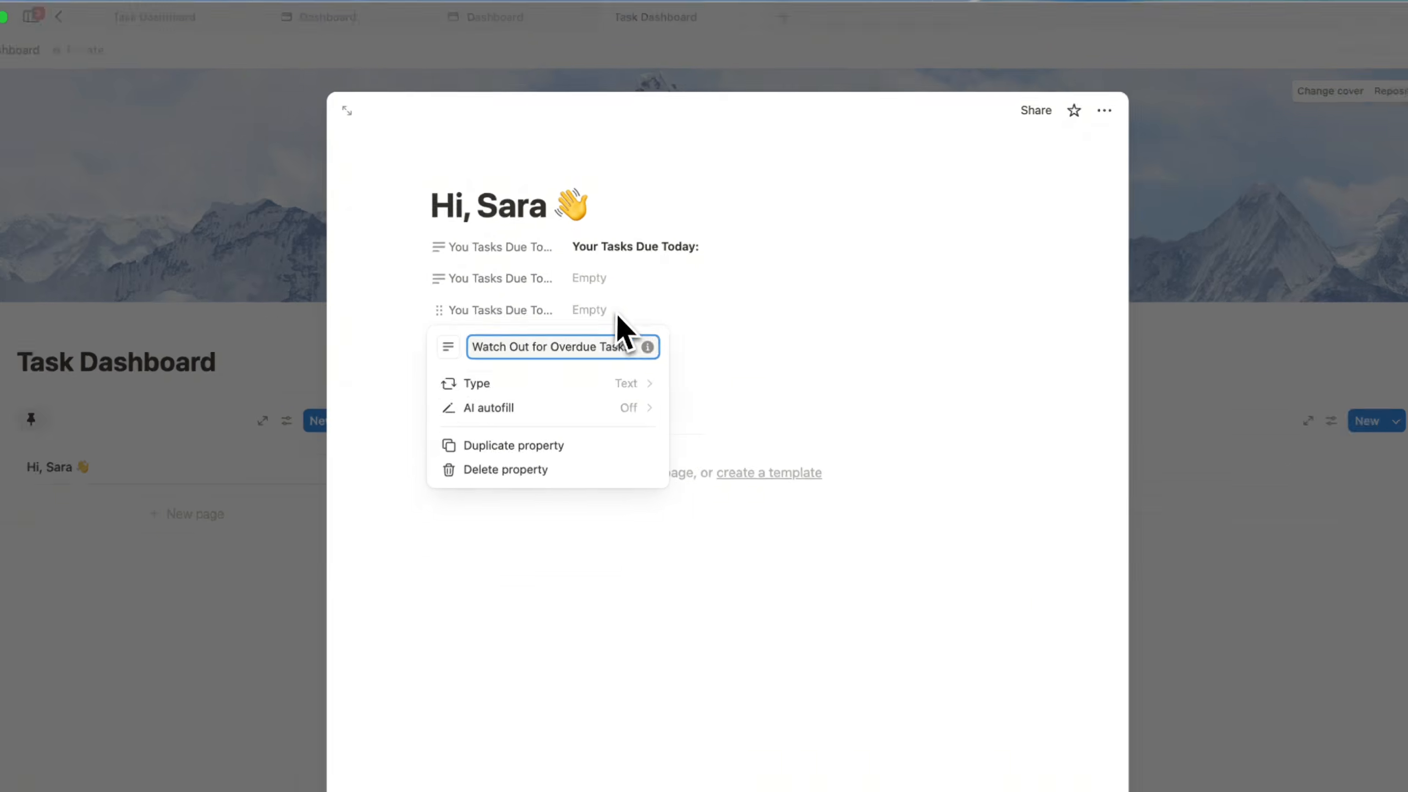
{"action": "left_click", "coordinate": [612, 278]}
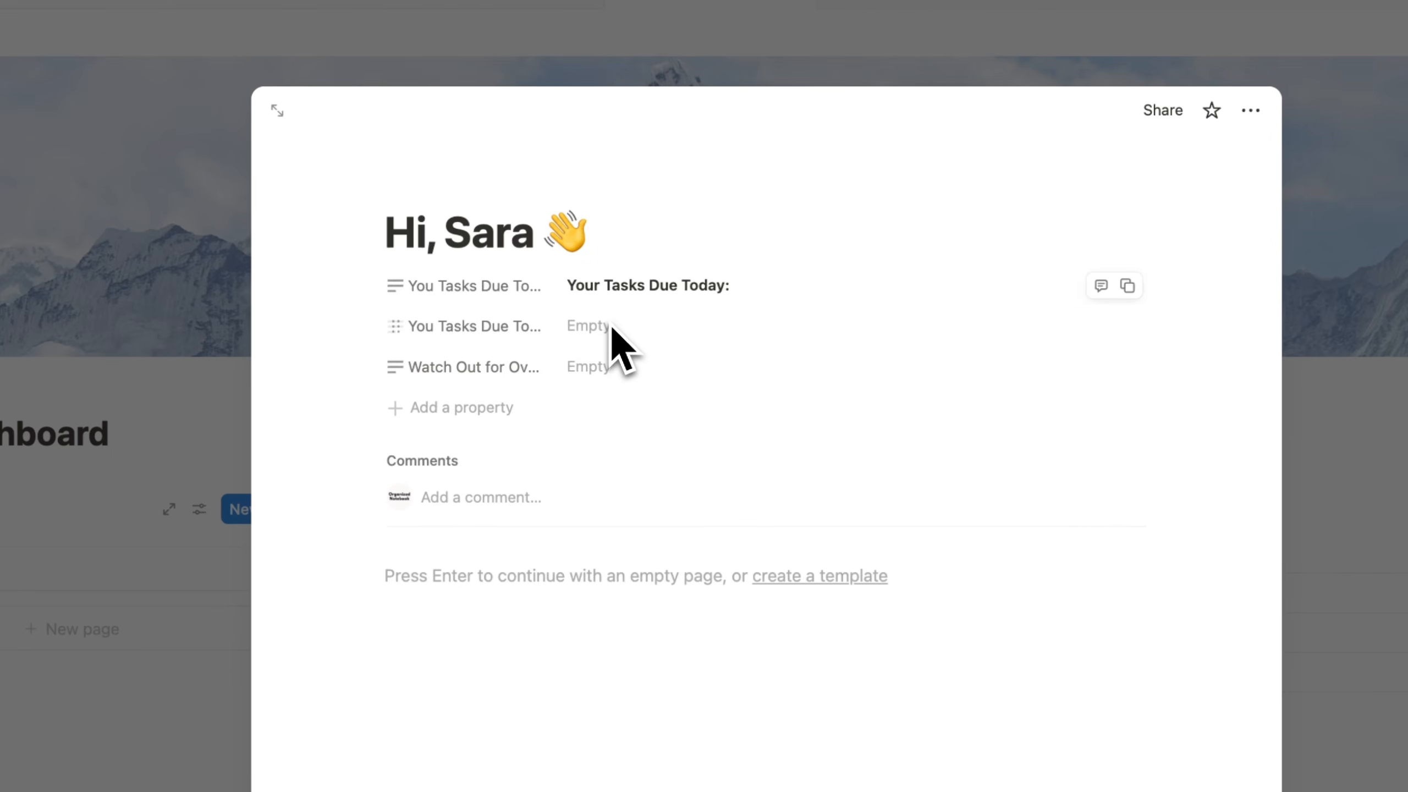
- Copy the due-today value into the second text property and change it to "Your Tasks Due Tomorrow:"
{"action": "triple_click", "coordinate": [652, 286]}
{"action": "key", "text": "super+c"}
{"action": "left_click", "coordinate": [637, 331]}
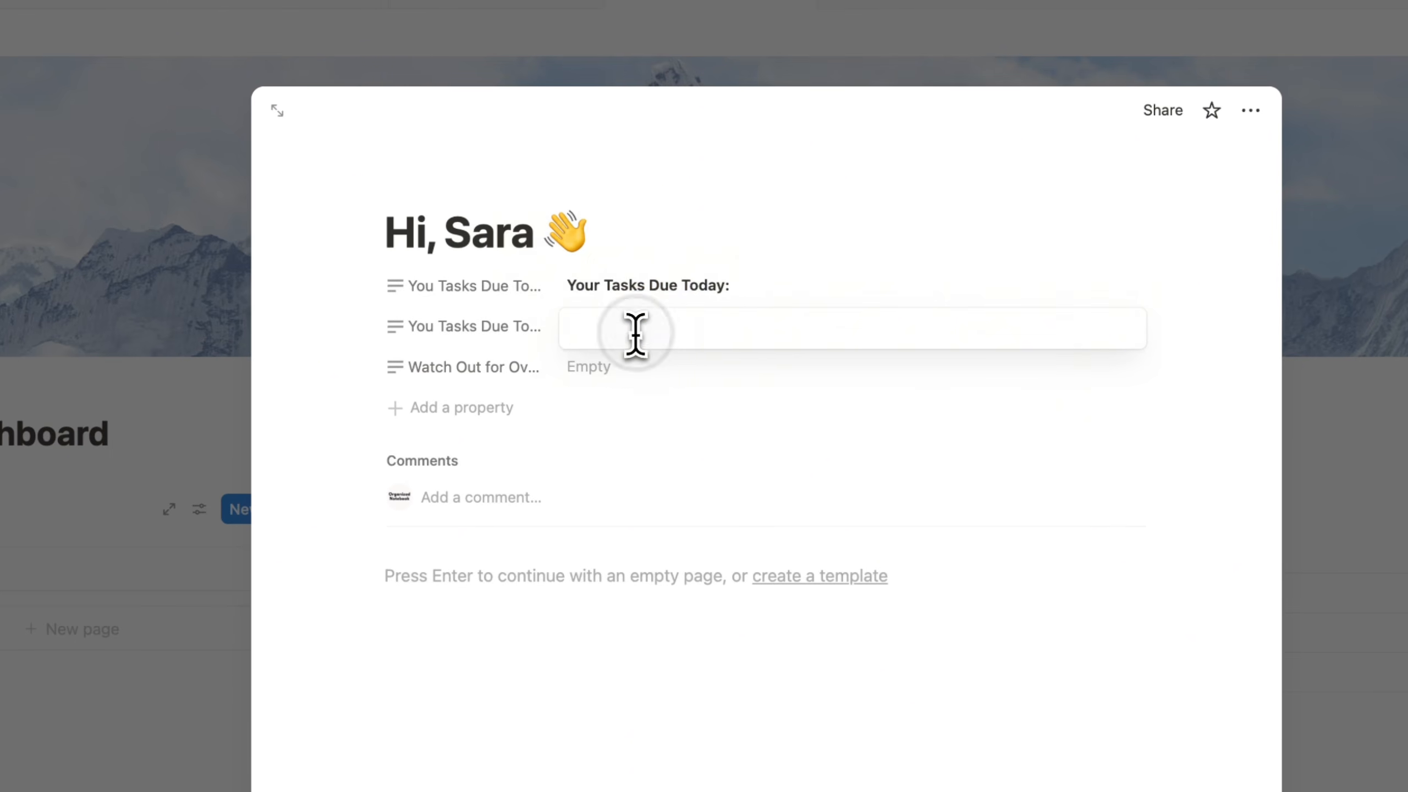
{"action": "key", "text": "super+v"}
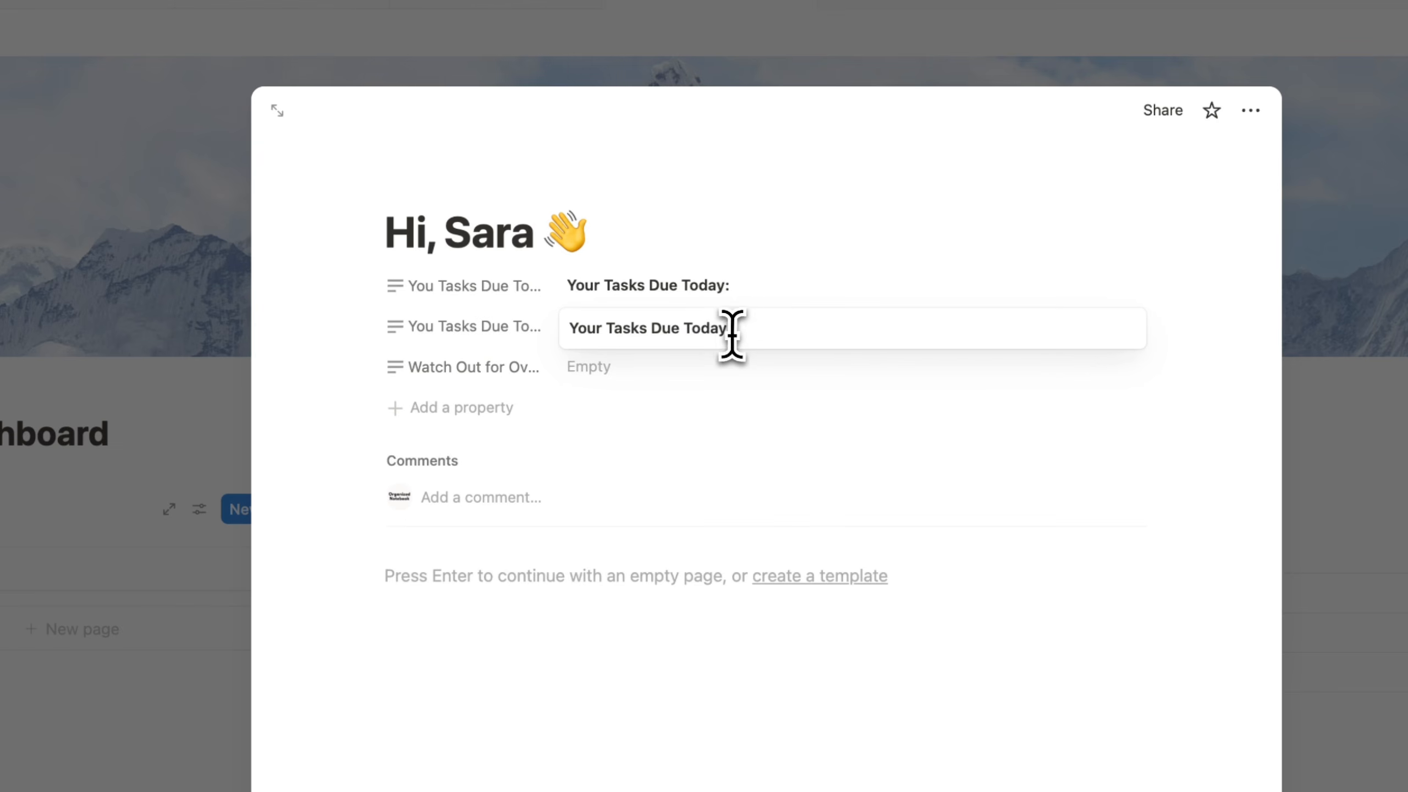
{"action": "left_click_drag", "start_coordinate": [730, 332], "coordinate": [701, 333]}
{"action": "type", "text": "morrow:"}
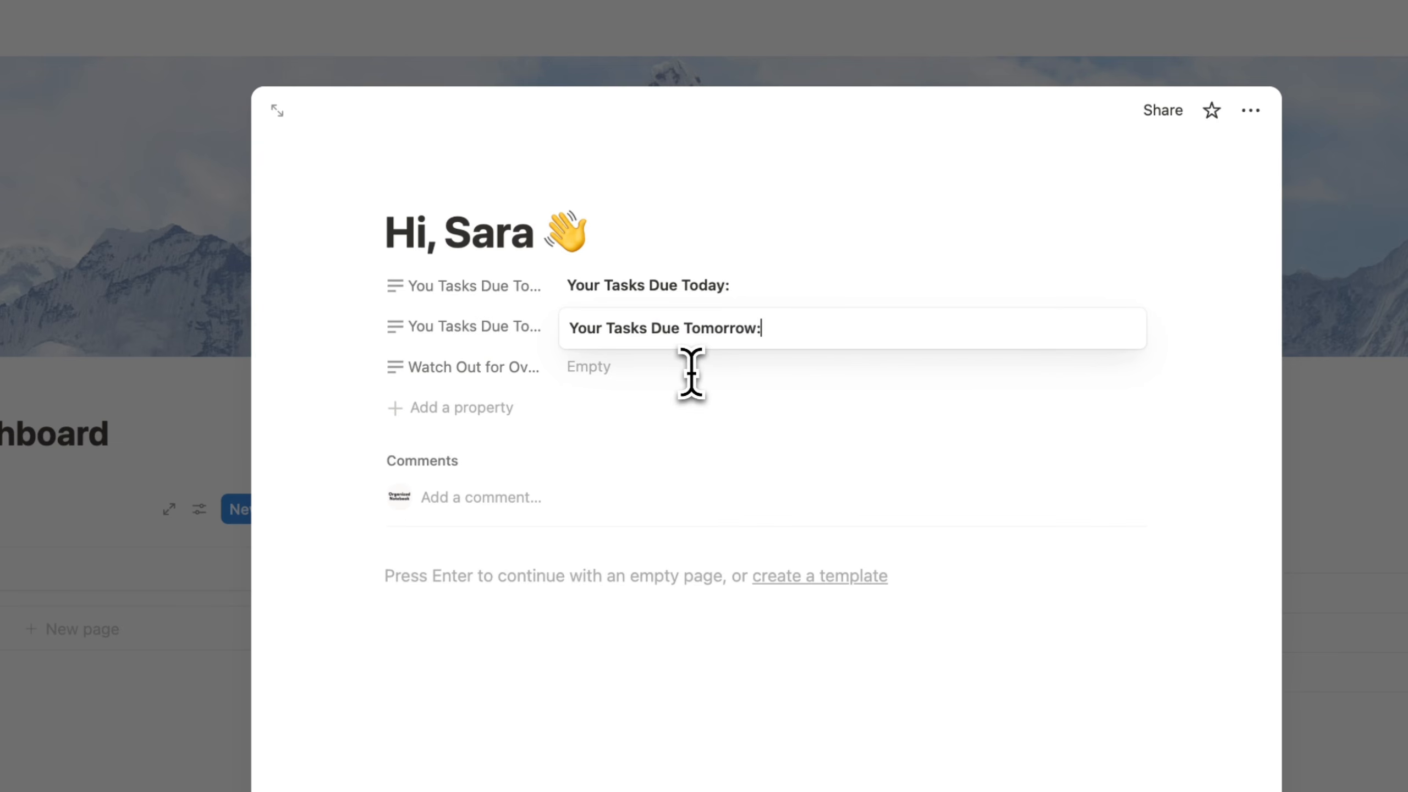
- Fill the third text property with "Watch Out for Overdue Tasks!" in bold
{"action": "left_click", "coordinate": [563, 384]}
{"action": "type", "text": "Watch "}
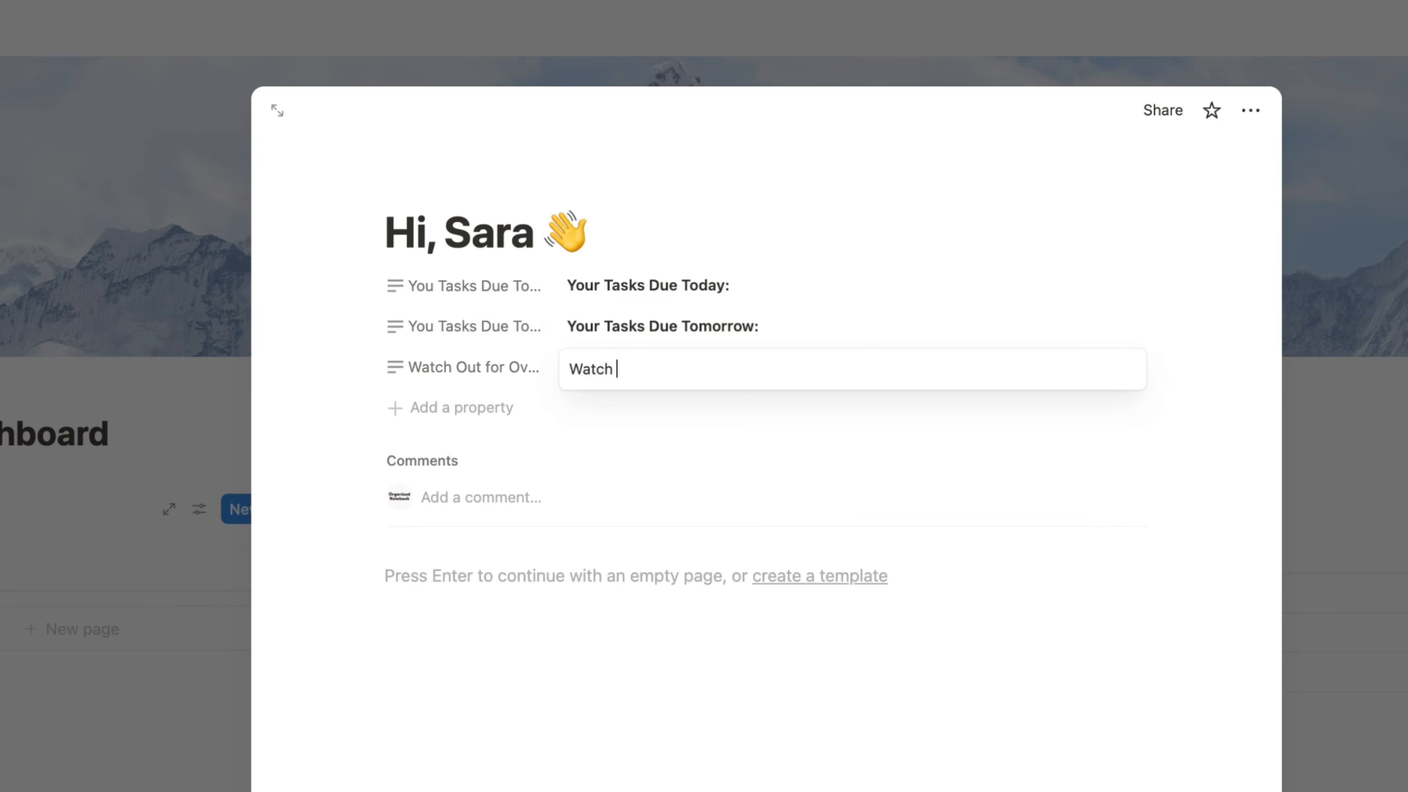
{"action": "type", "text": "Out for Overdue Tasks!"}
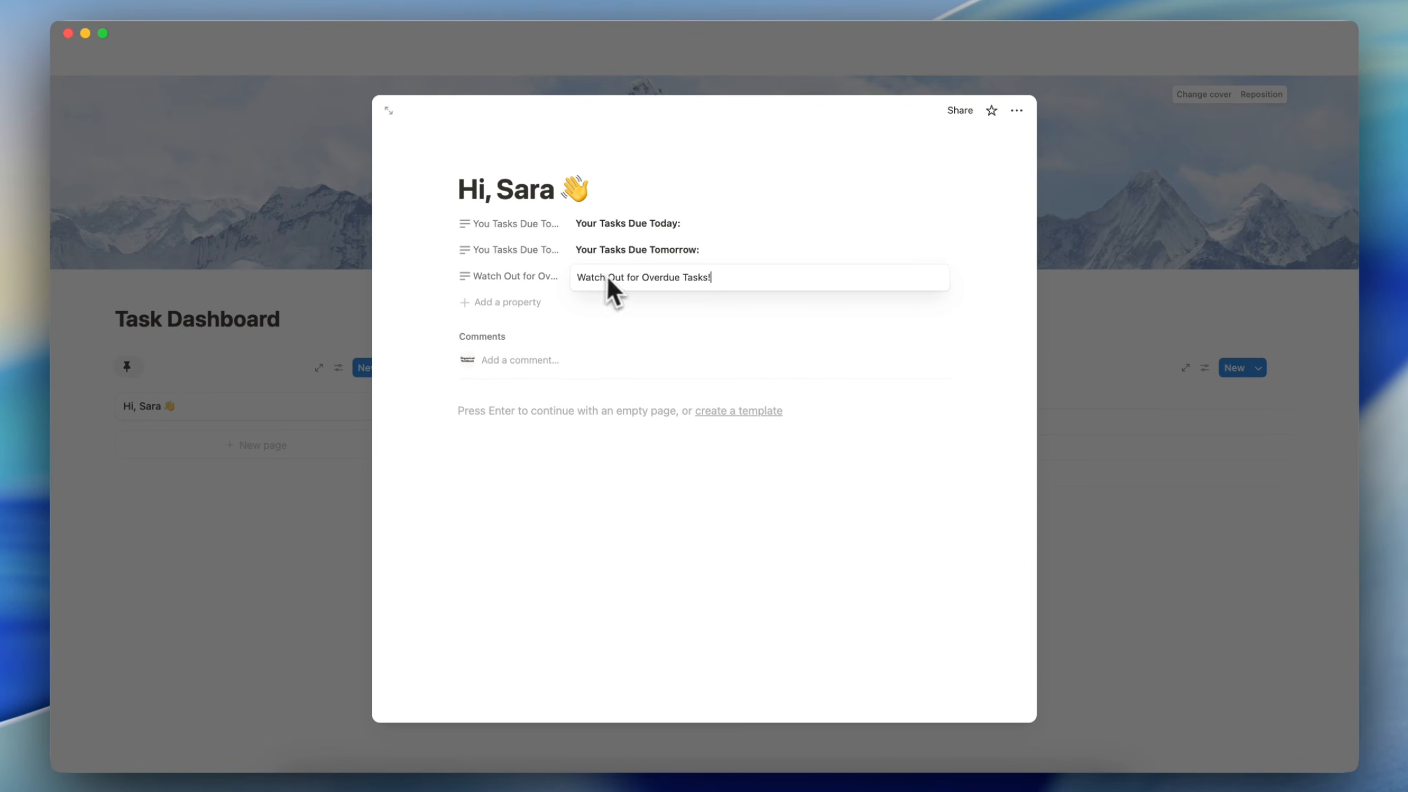
{"action": "triple_click", "coordinate": [605, 277]}
{"action": "left_click", "coordinate": [633, 250]}
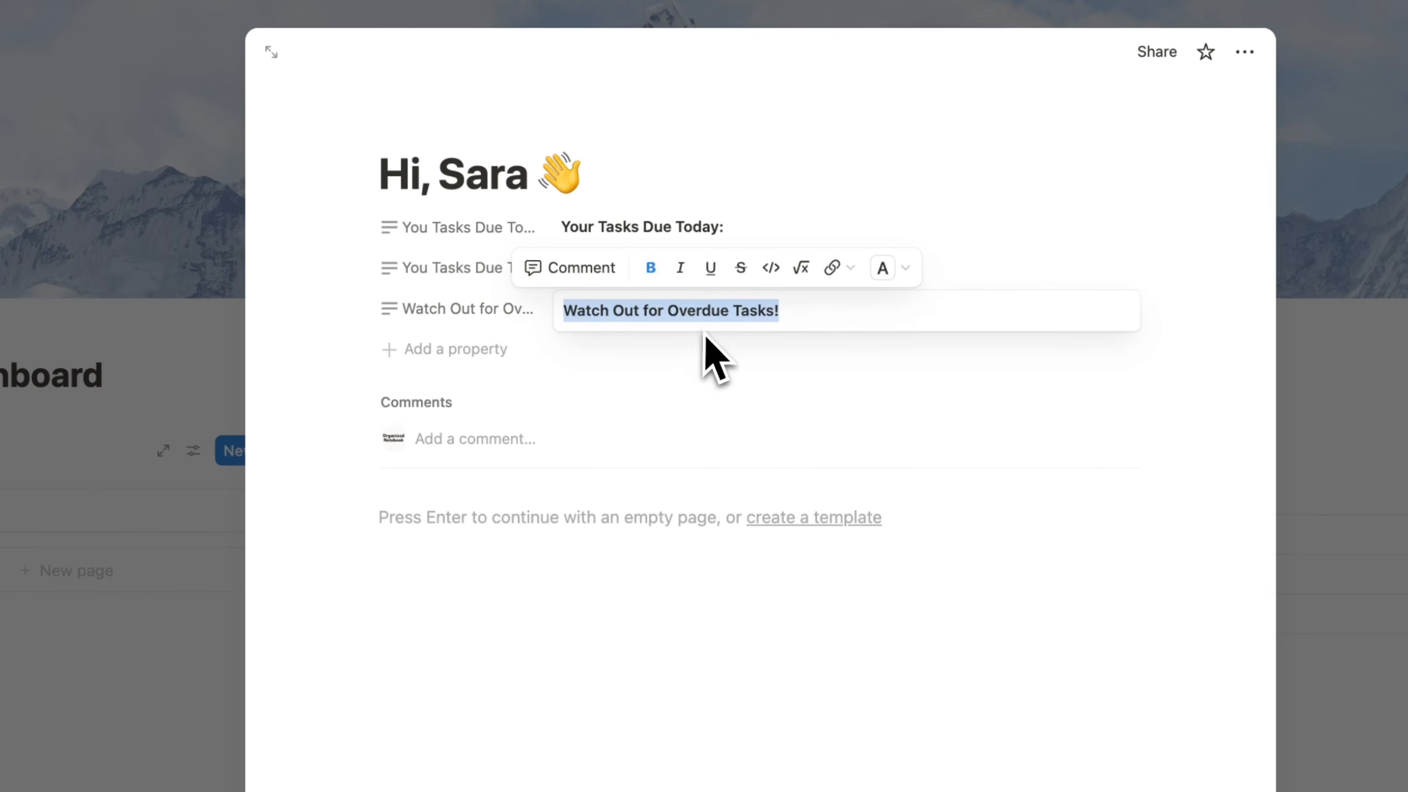
{"action": "left_click", "coordinate": [705, 333]}
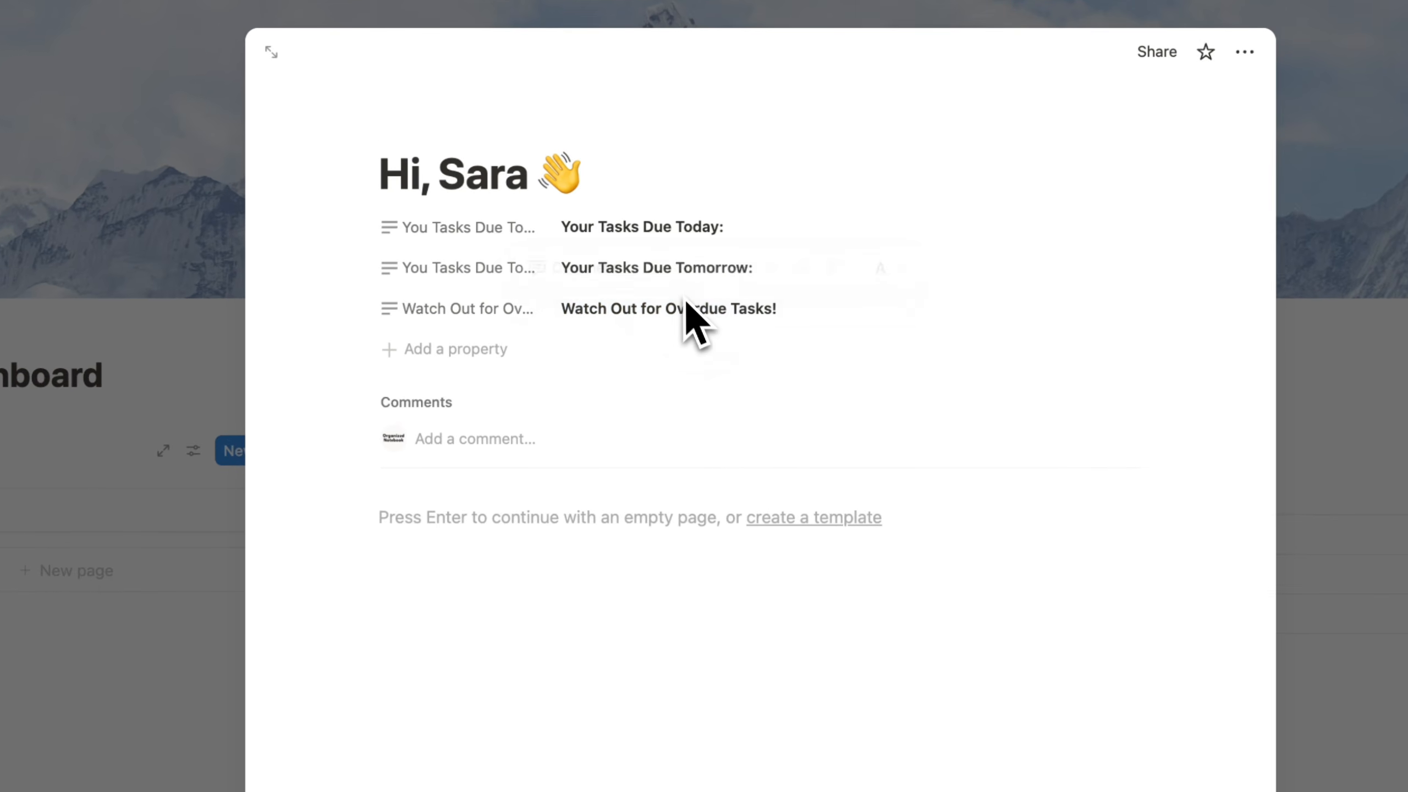
- Examine the text and background colour options for the "Your Tasks Due Today:" value and close the page
{"action": "left_click", "coordinate": [638, 224]}
{"action": "triple_click", "coordinate": [638, 226]}
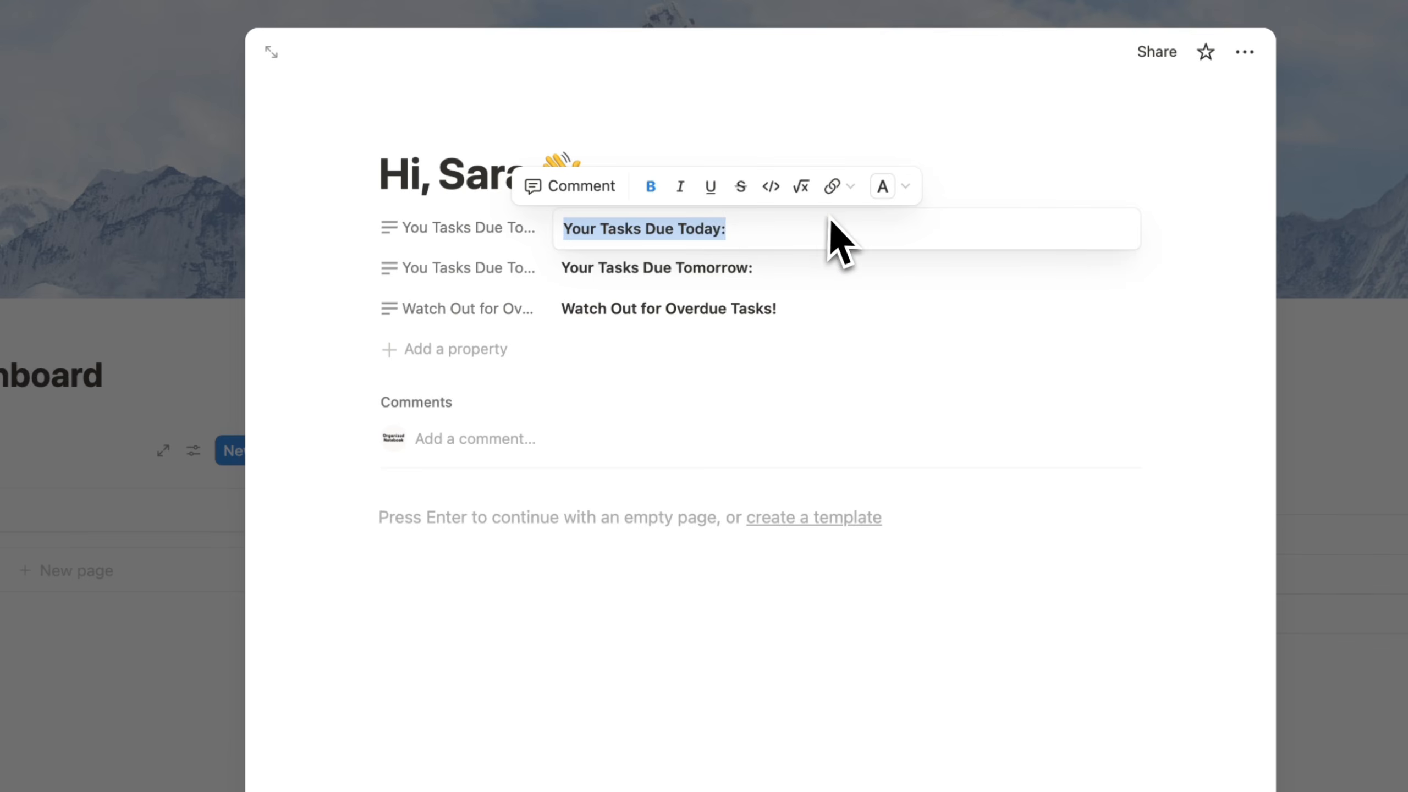
{"action": "left_click", "coordinate": [697, 292]}
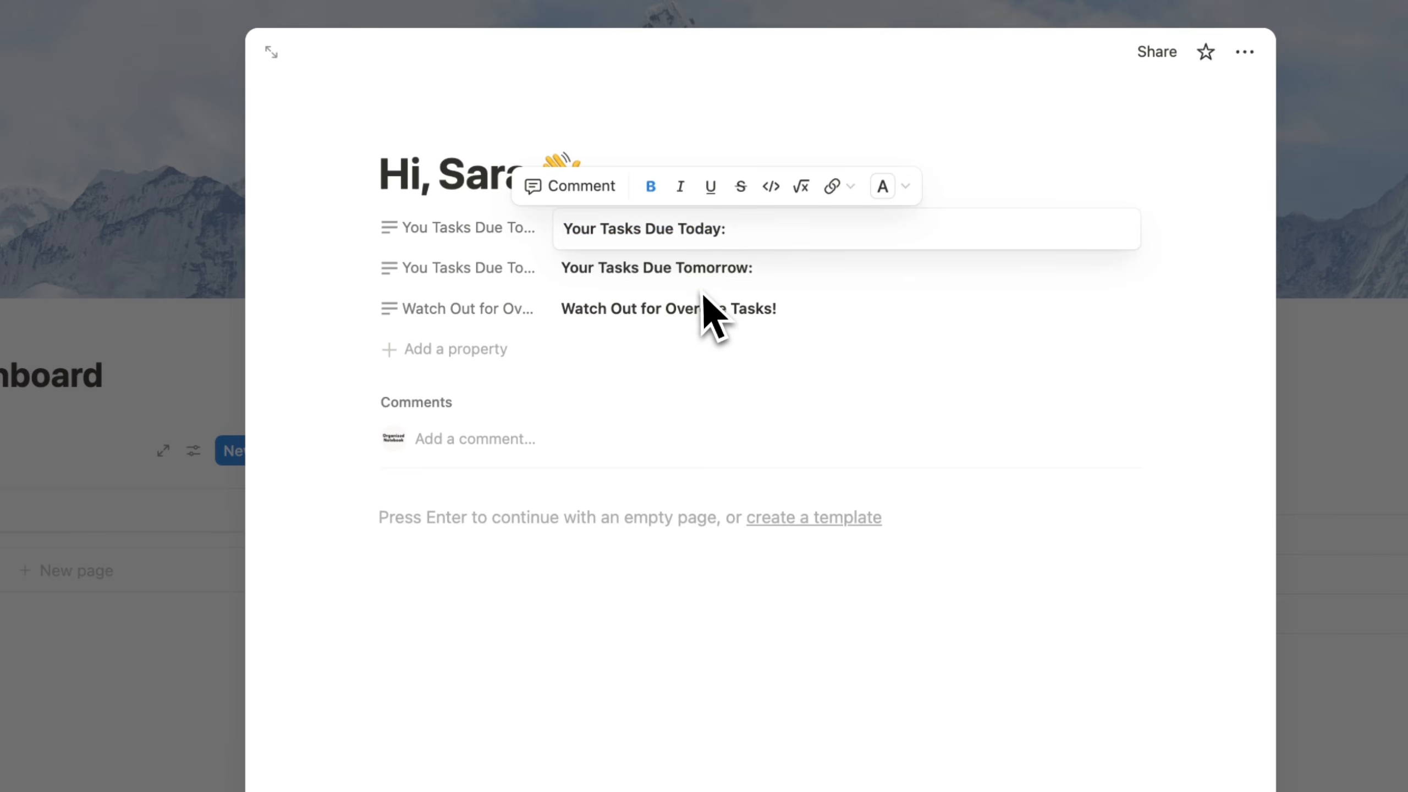
{"action": "triple_click", "coordinate": [682, 226]}
{"action": "left_click", "coordinate": [889, 189]}
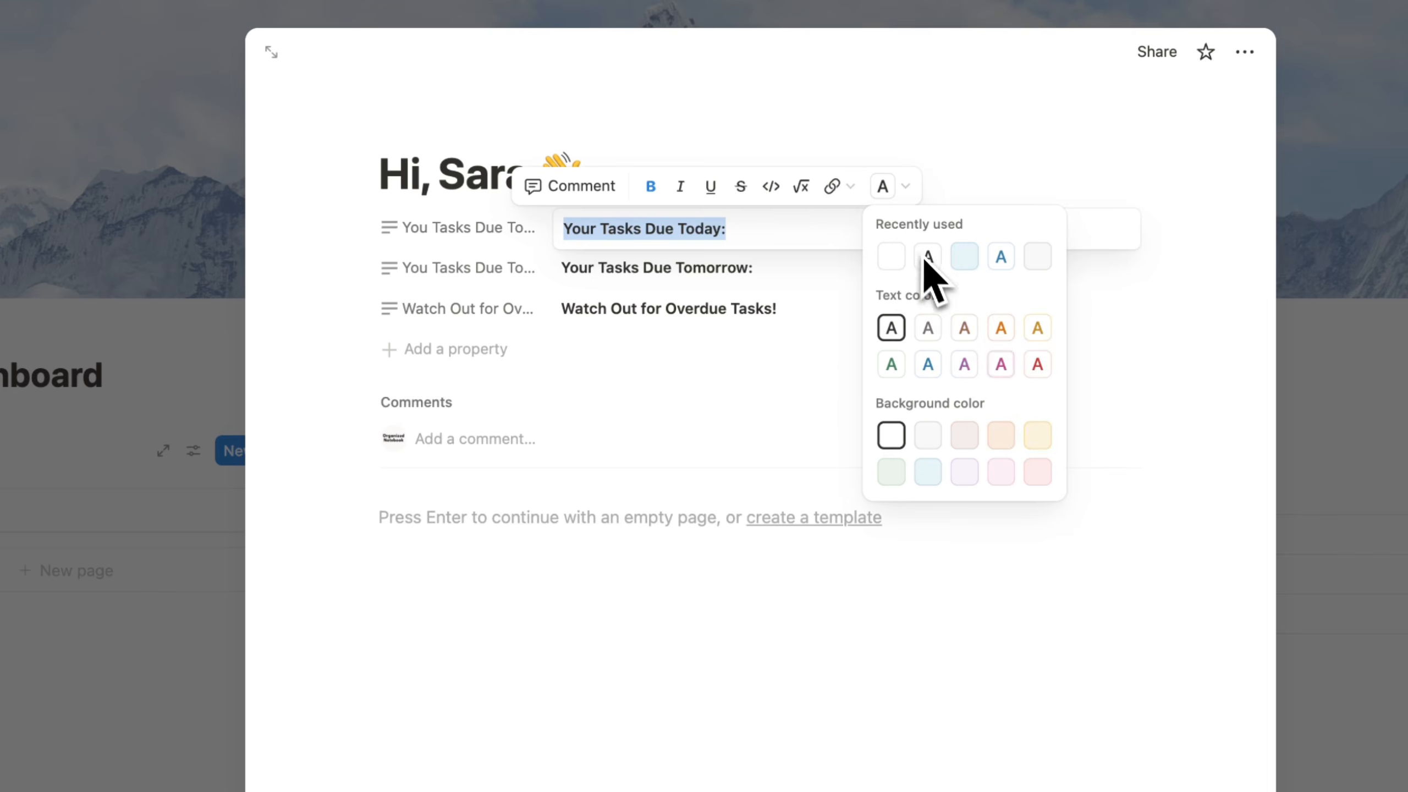
{"action": "left_click", "coordinate": [772, 327]}
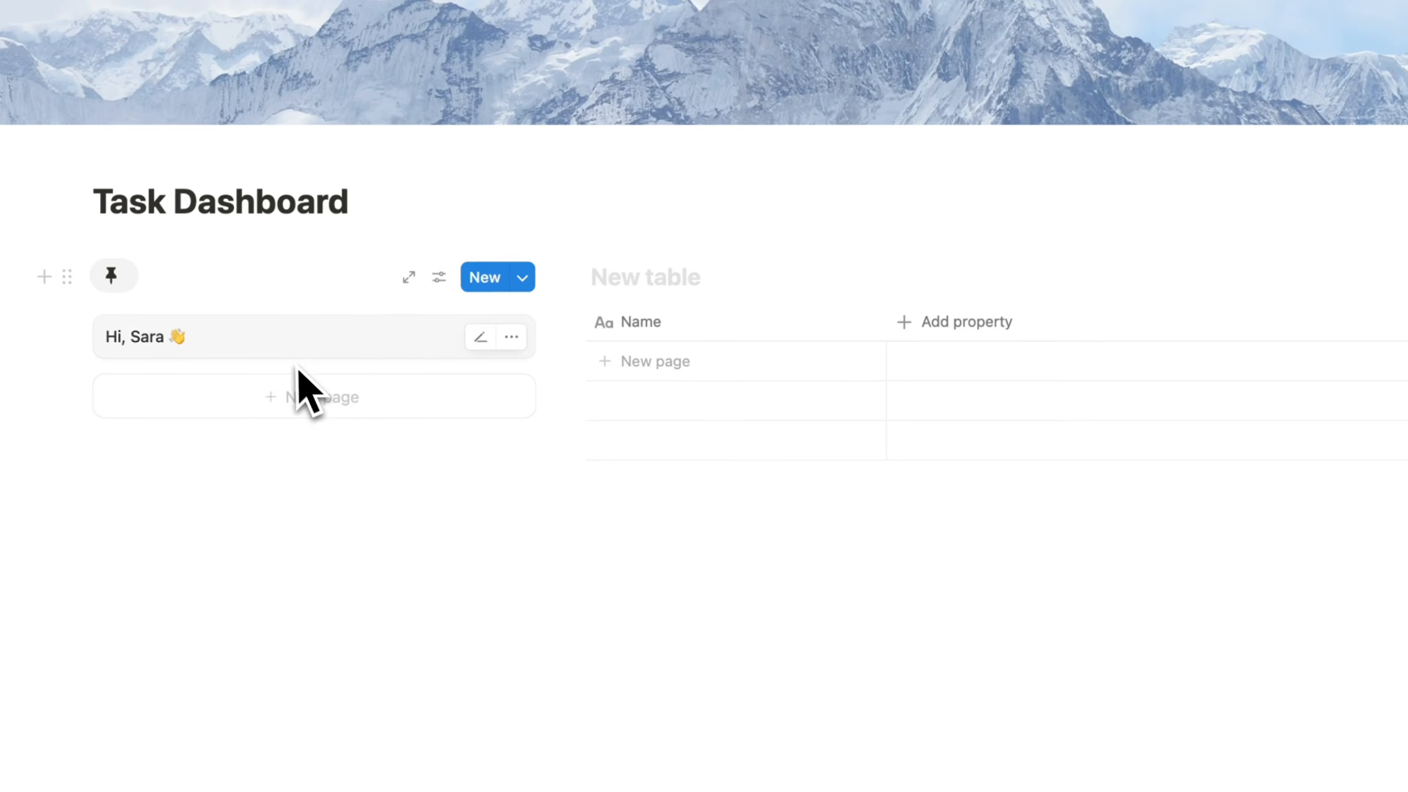
- Show all three text properties on the gallery card, ordered due today, due tomorrow, then overdue
{"action": "left_click", "coordinate": [449, 282]}
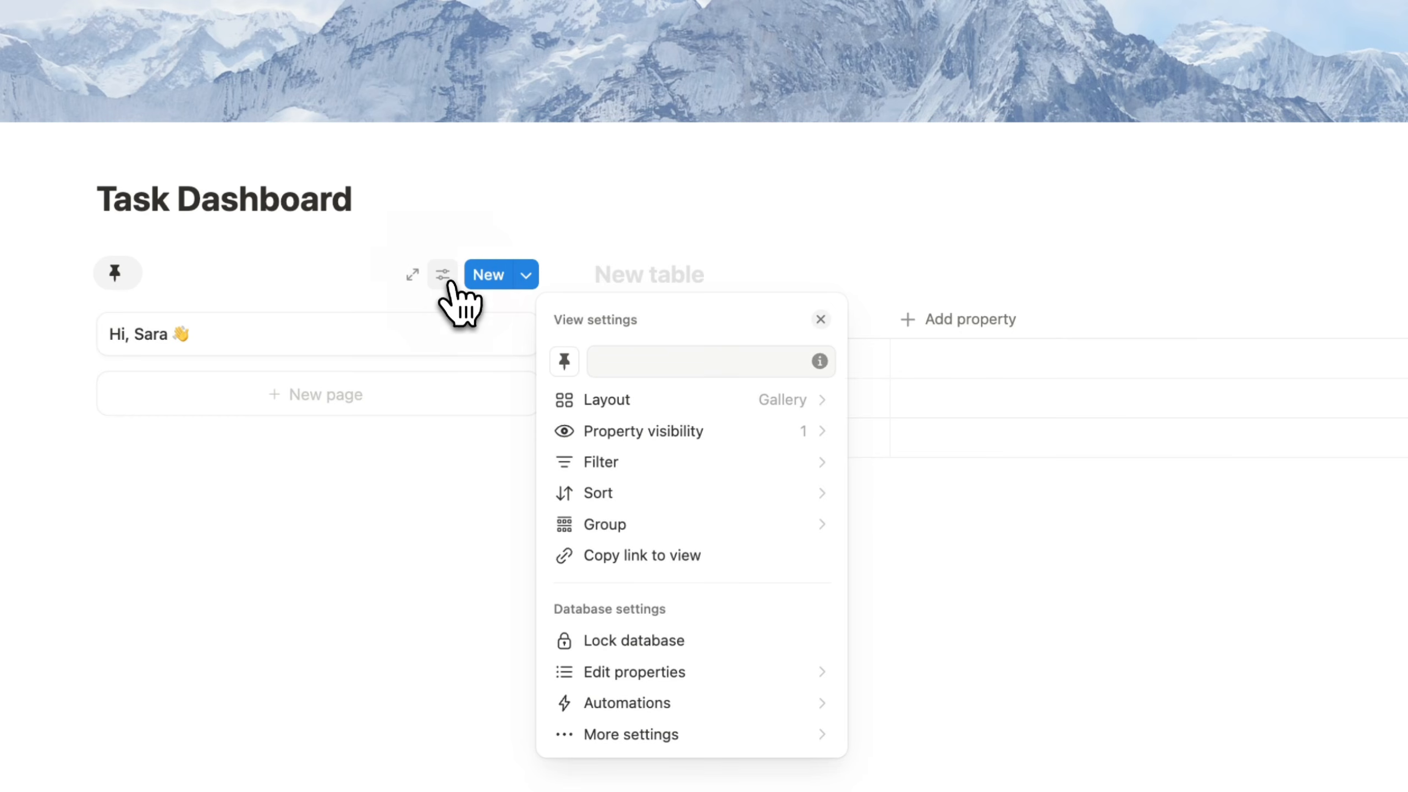
{"action": "left_click", "coordinate": [684, 433]}
{"action": "left_click", "coordinate": [818, 514]}
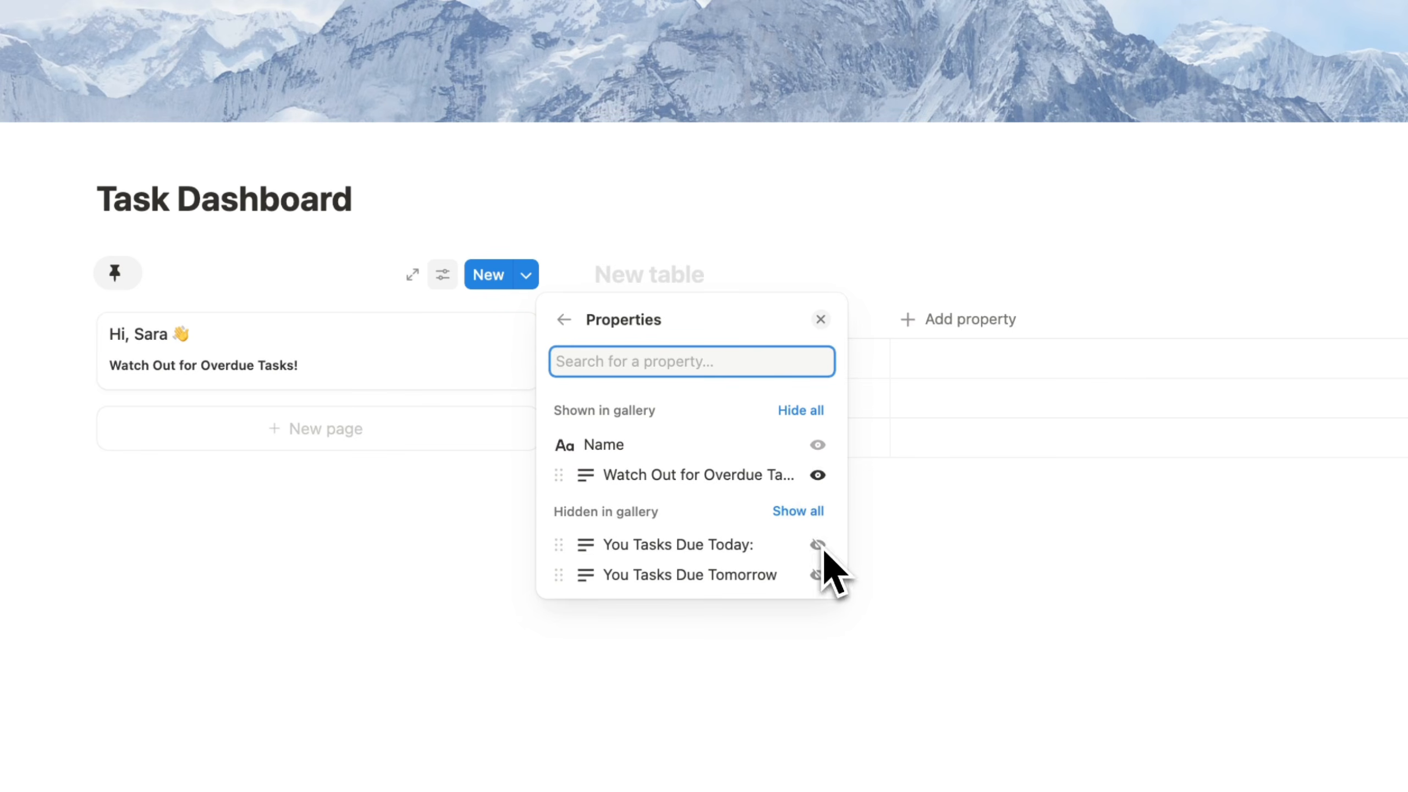
{"action": "left_click", "coordinate": [818, 544]}
{"action": "left_click", "coordinate": [818, 575]}
{"action": "left_click_drag", "start_coordinate": [632, 475], "coordinate": [633, 541]}
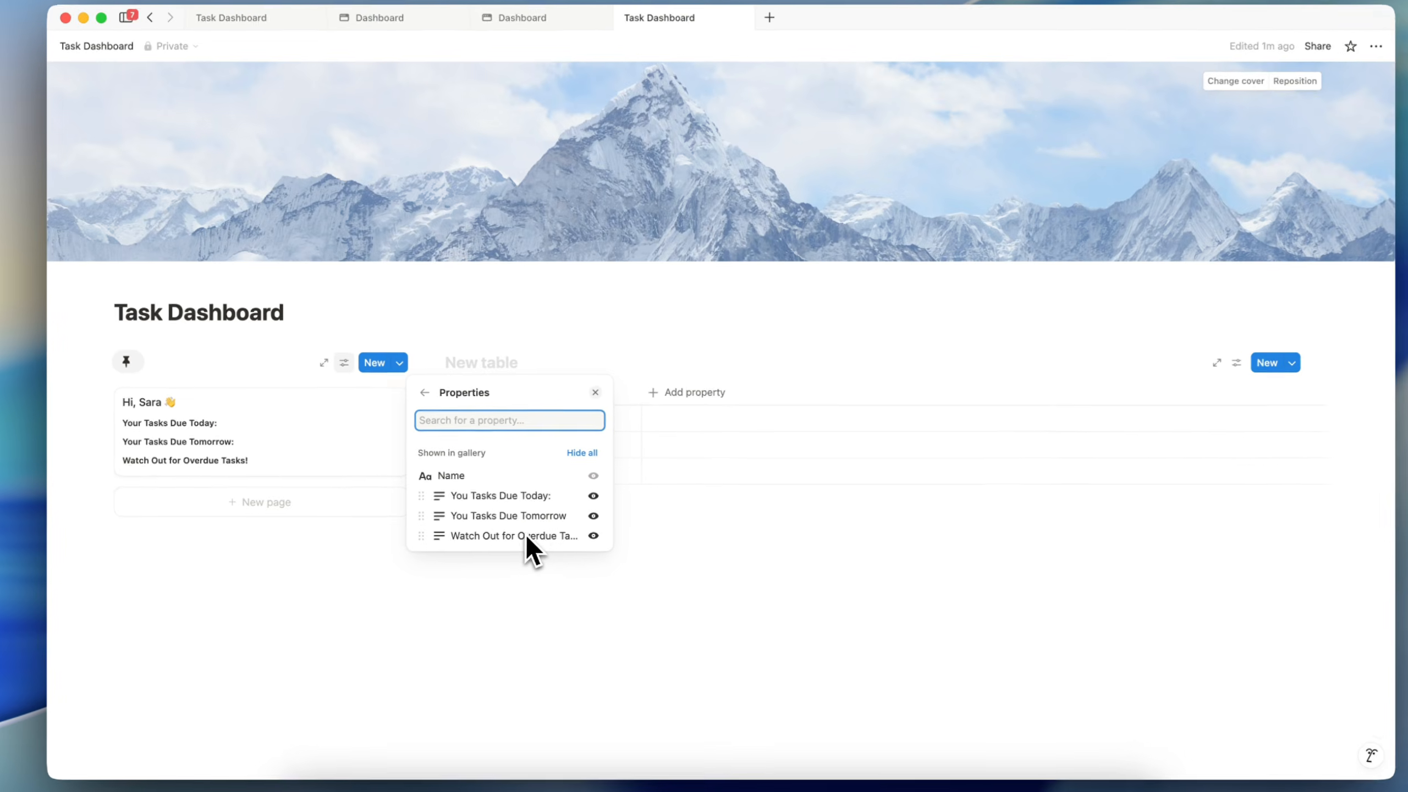
{"action": "left_click", "coordinate": [582, 396]}
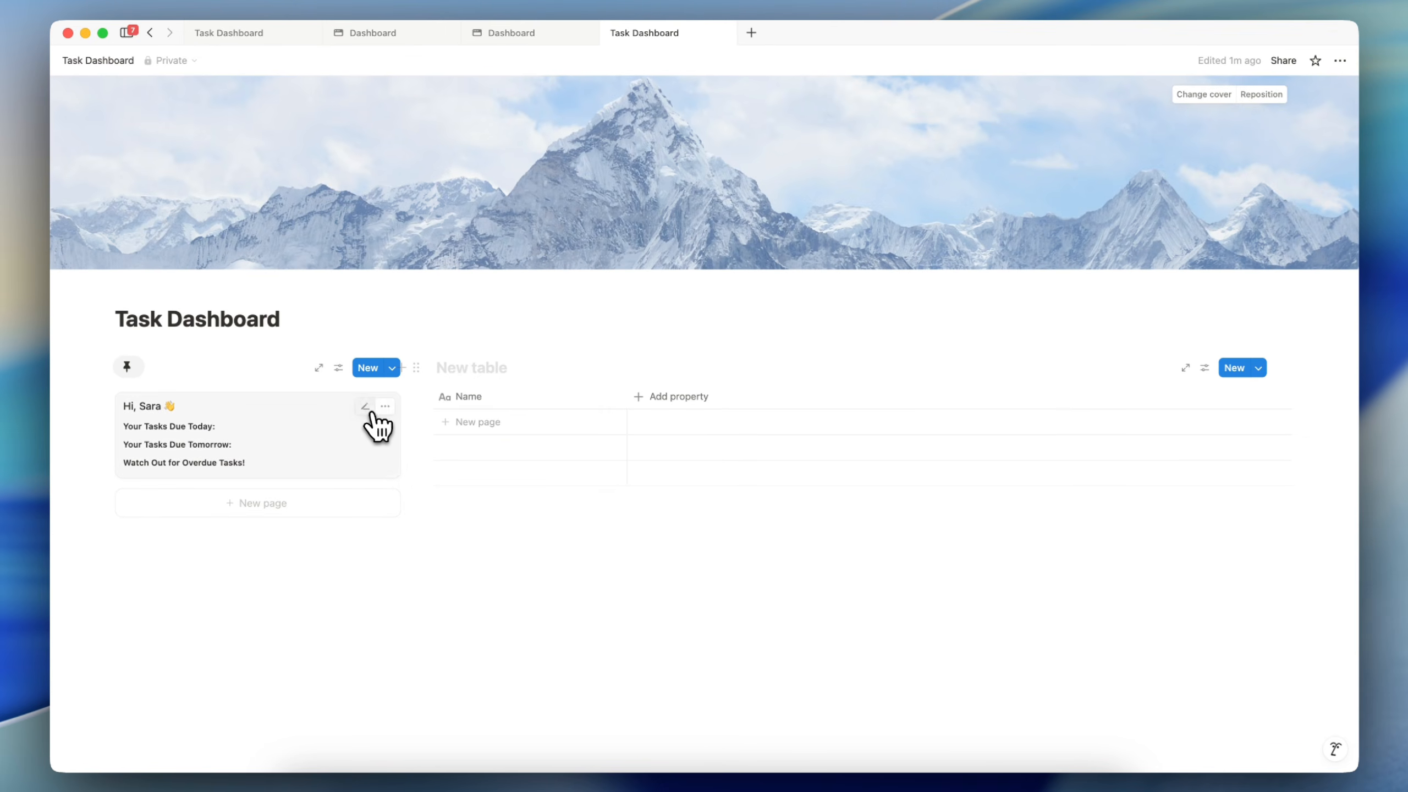
- Add a formula property named "Date Display" to the greeting card's page and place it above the three text properties
{"action": "left_click", "coordinate": [351, 456]}
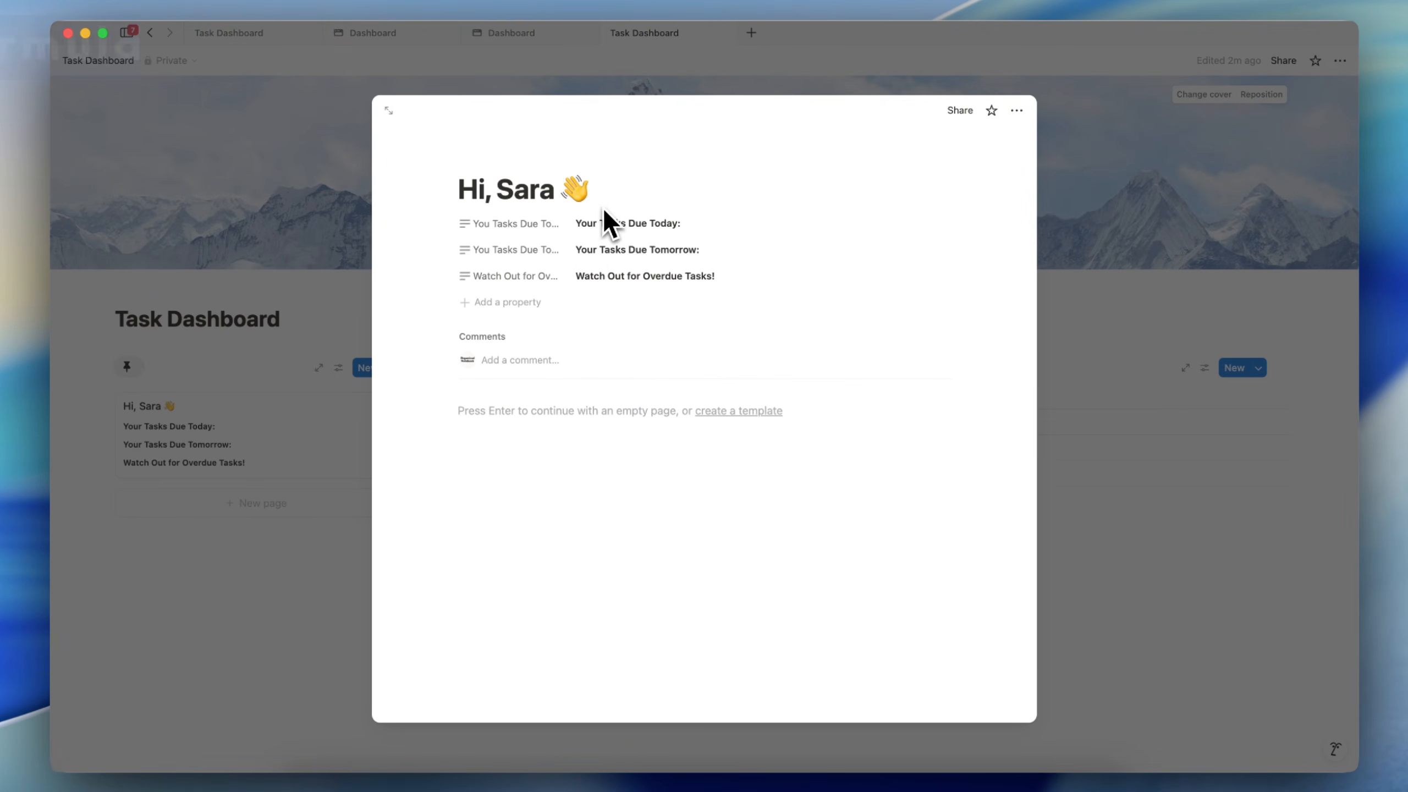
{"action": "left_click", "coordinate": [521, 303]}
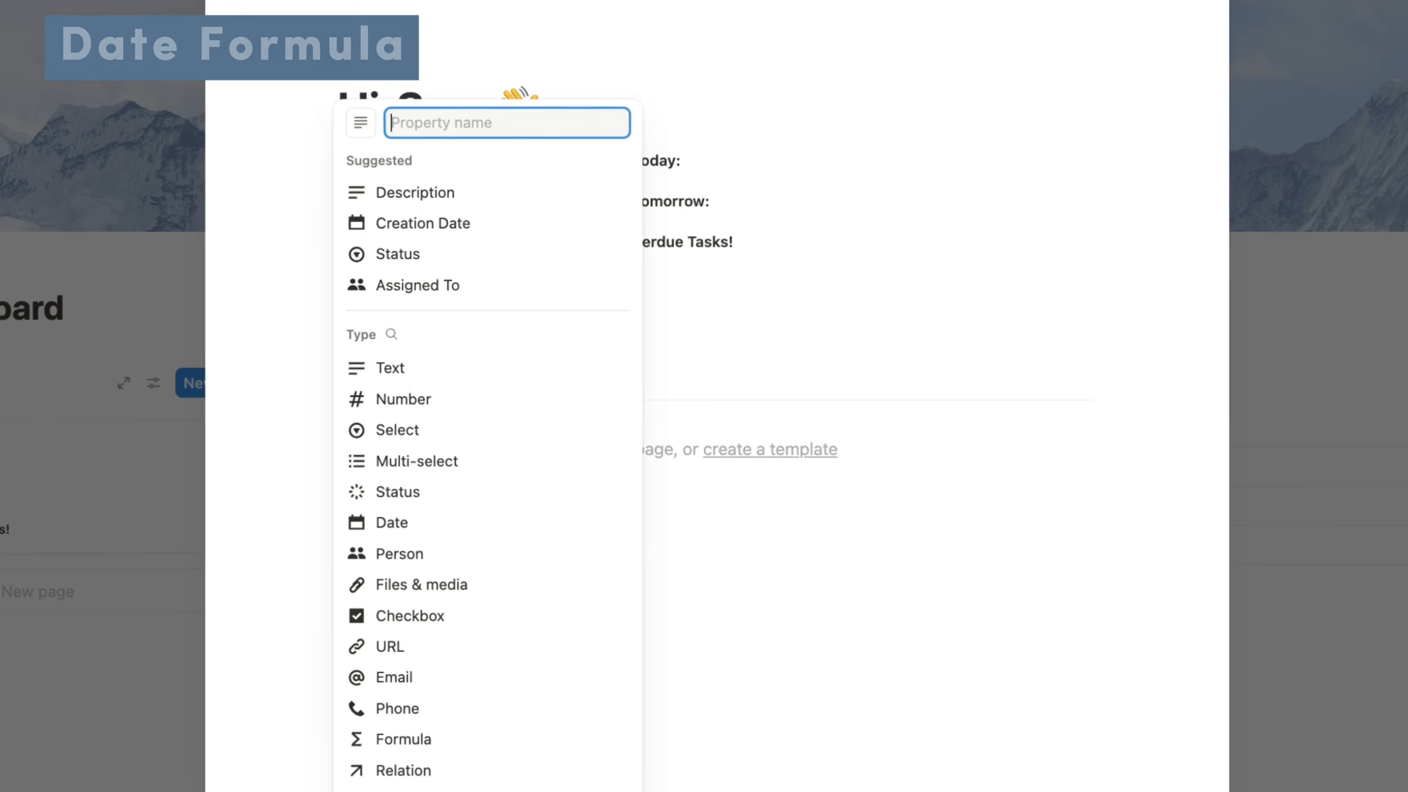
{"action": "left_click", "coordinate": [390, 334]}
{"action": "type", "text": "form"}
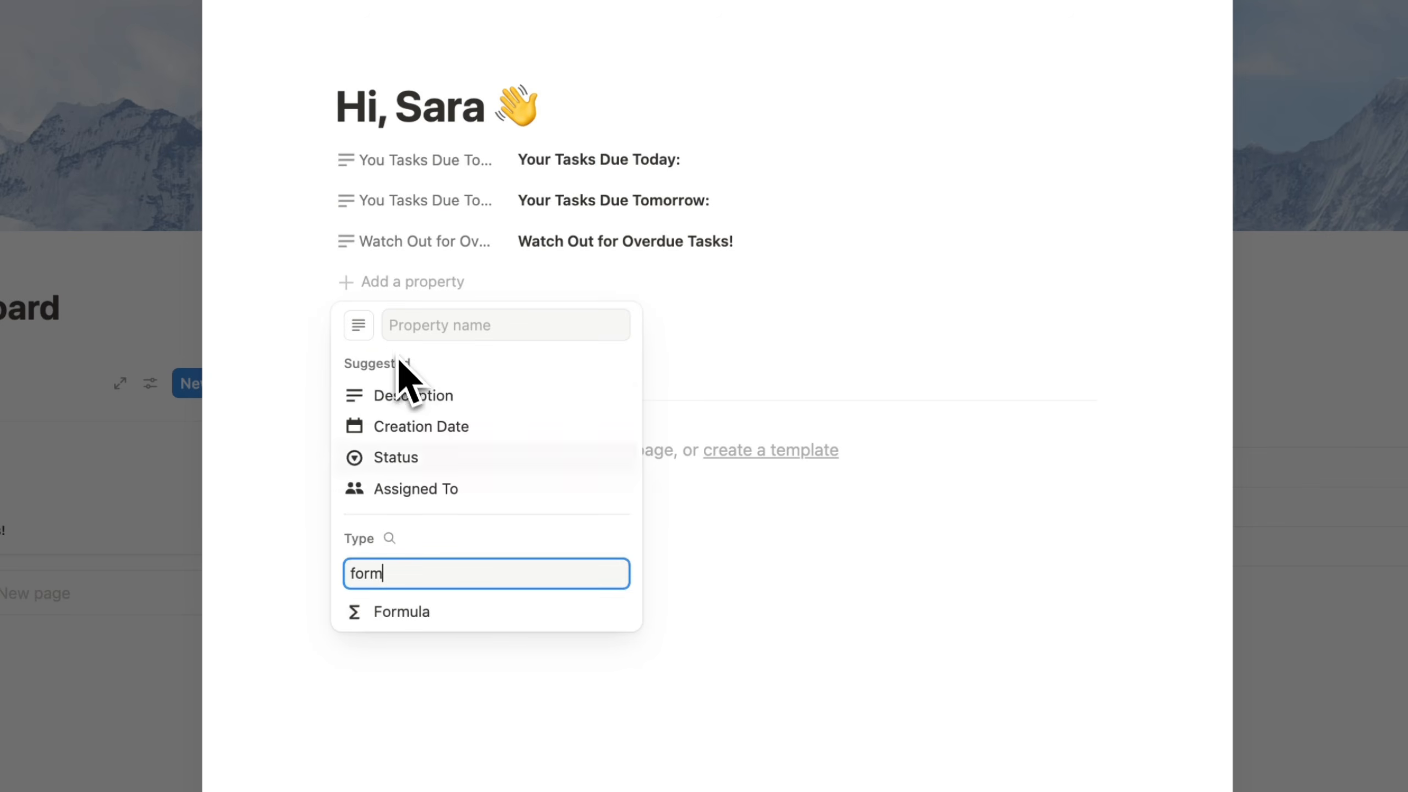
{"action": "left_click", "coordinate": [486, 615]}
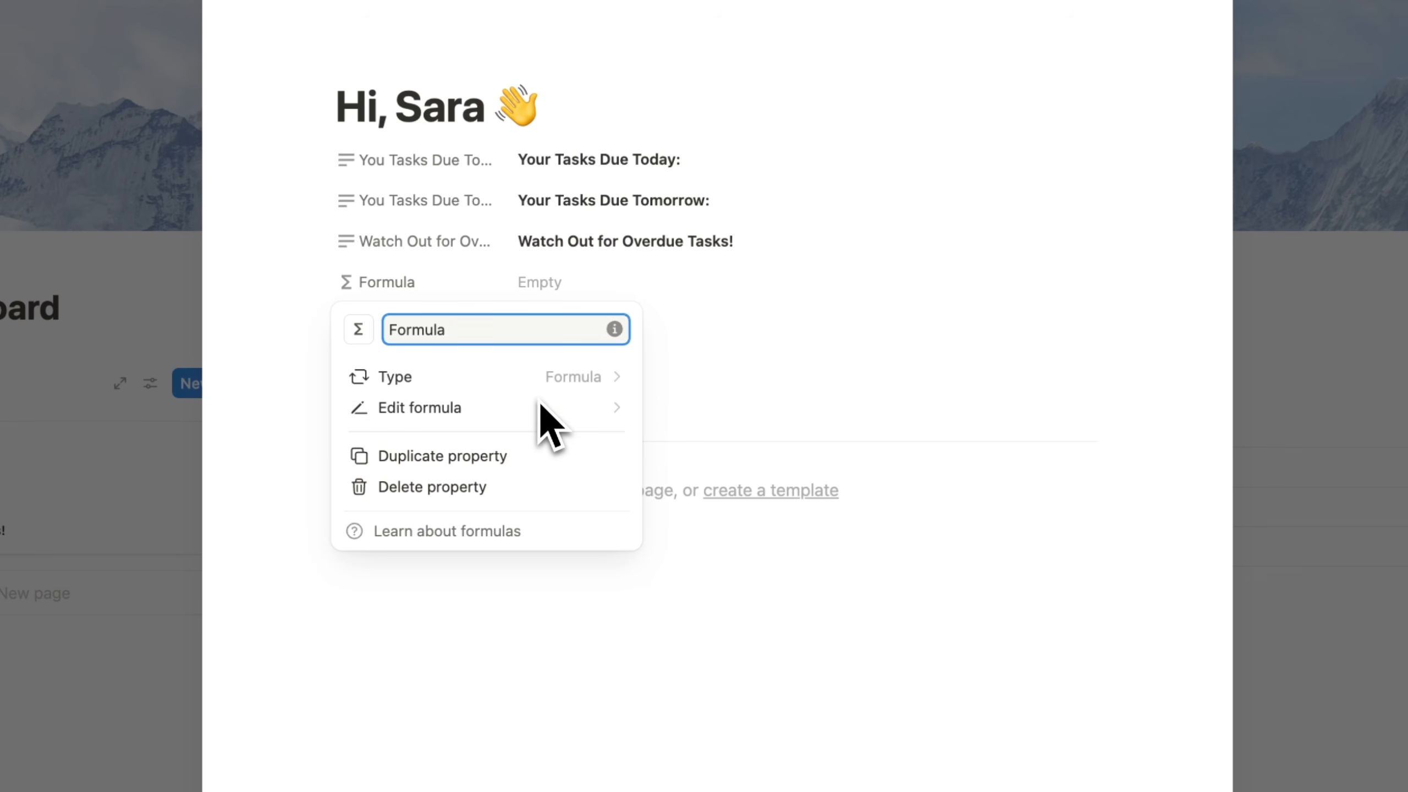
{"action": "double_click", "coordinate": [468, 326]}
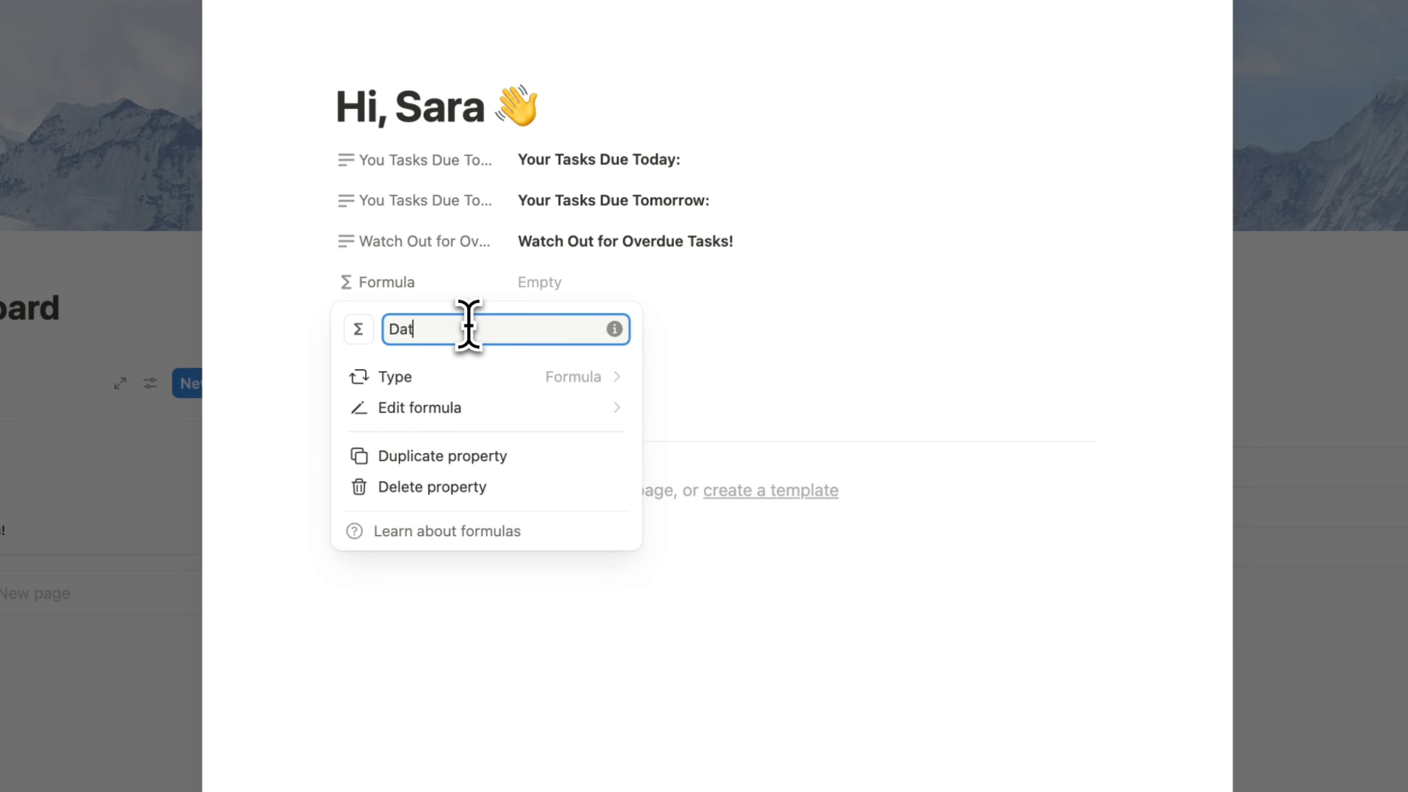
{"action": "left_click", "coordinate": [429, 294]}
{"action": "left_click_drag", "start_coordinate": [418, 286], "coordinate": [418, 167]}
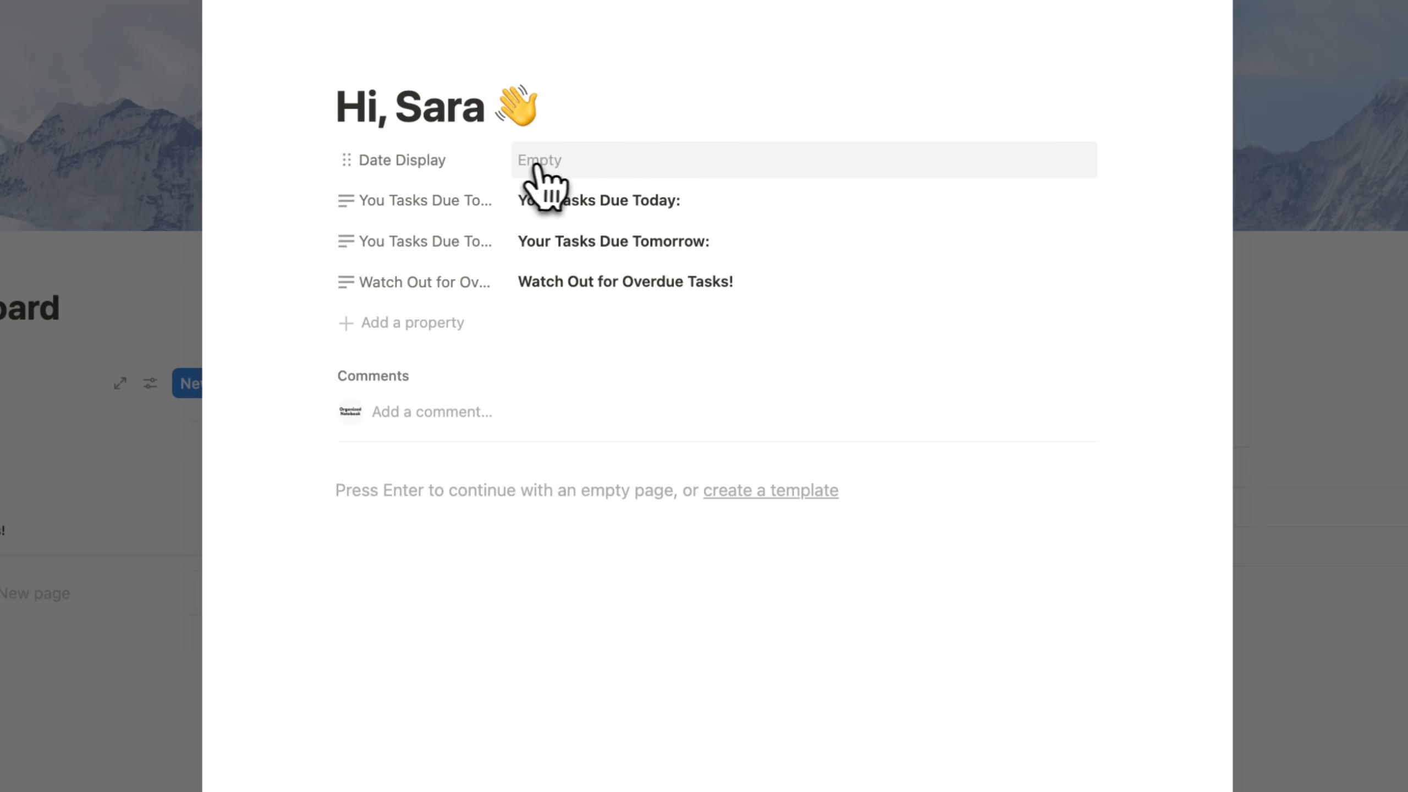
- Start the Date Display formula with the quoted text "Today is ", including a trailing space
{"action": "left_click", "coordinate": [658, 163]}
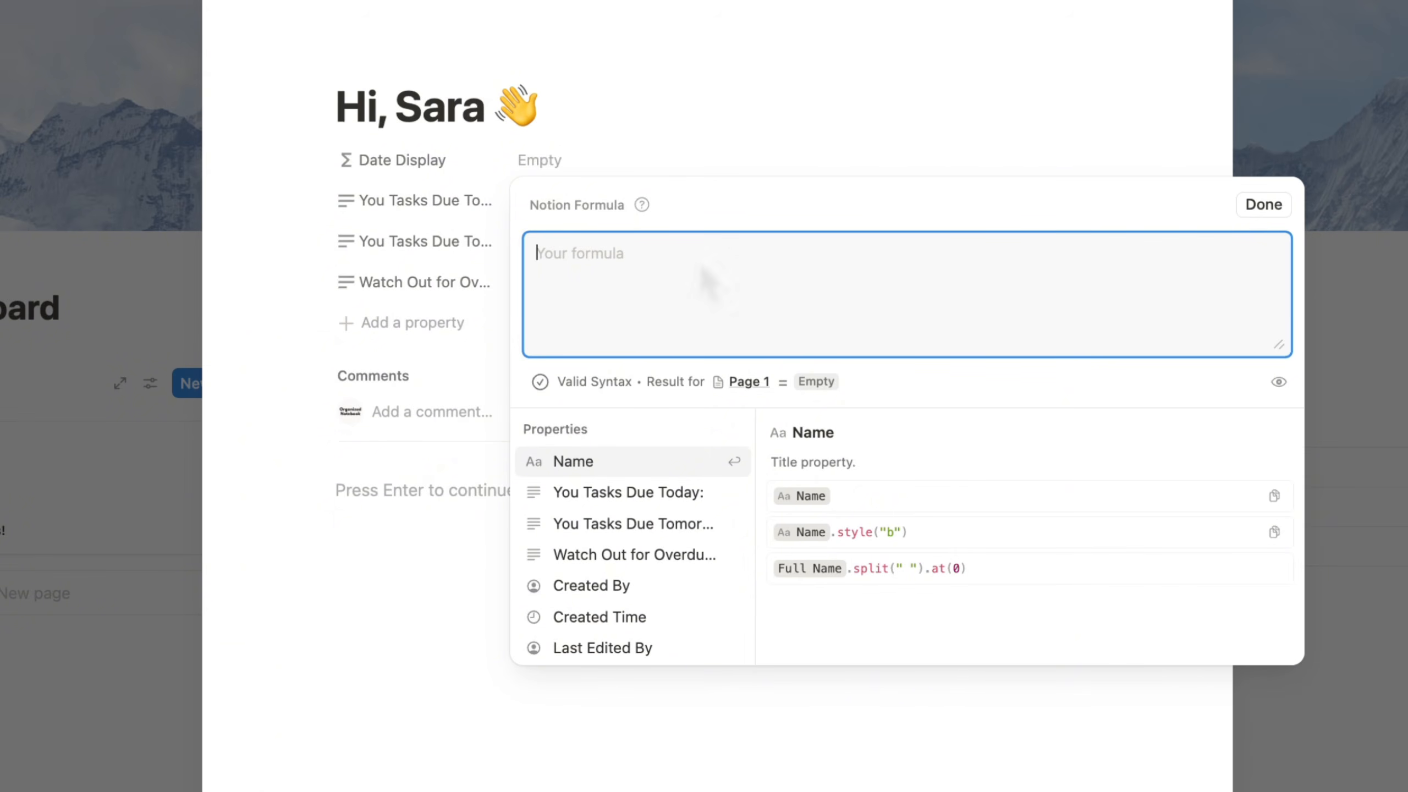
{"action": "scroll", "coordinate": [651, 513], "scroll_direction": "down", "scroll_amount": 10}
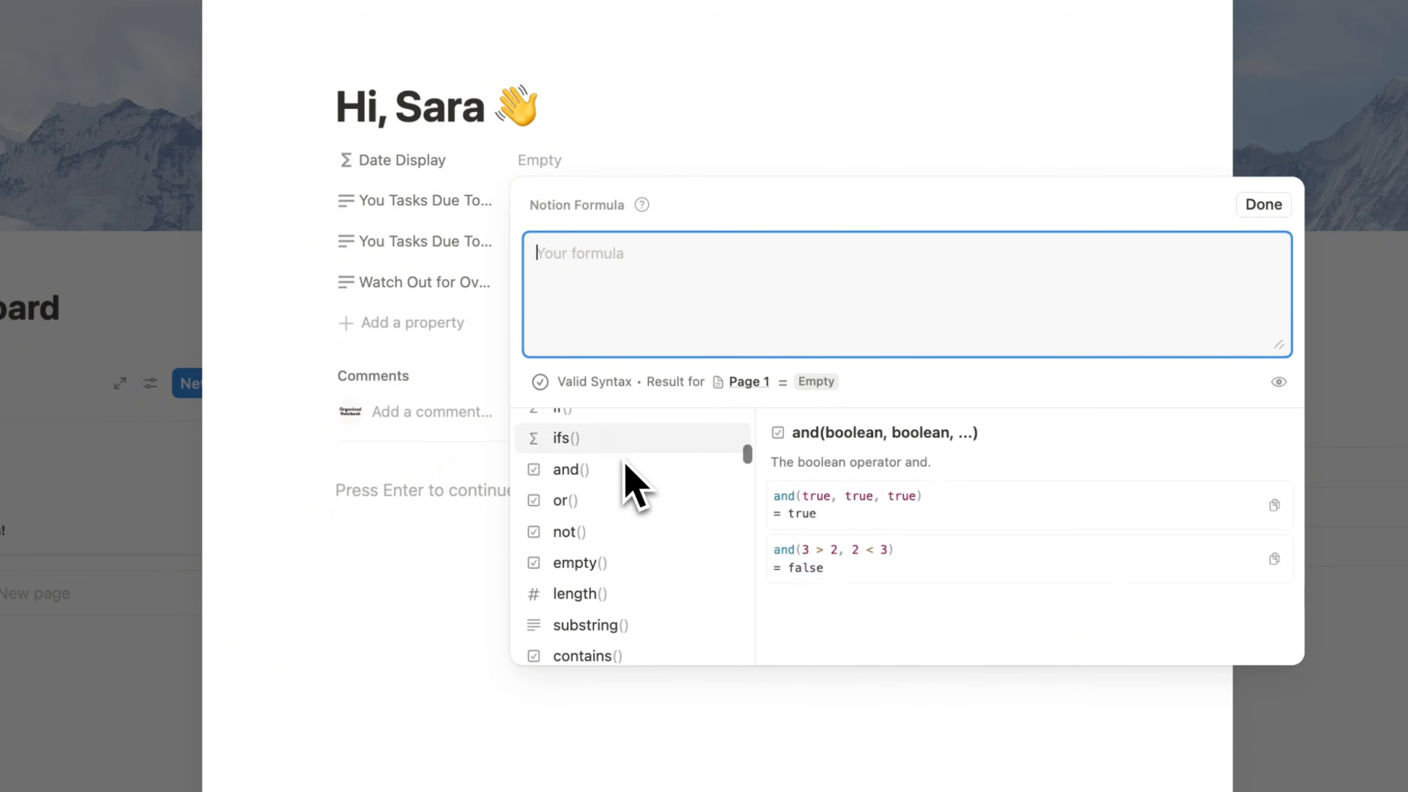
{"action": "scroll", "coordinate": [610, 546], "scroll_direction": "up", "scroll_amount": 10}
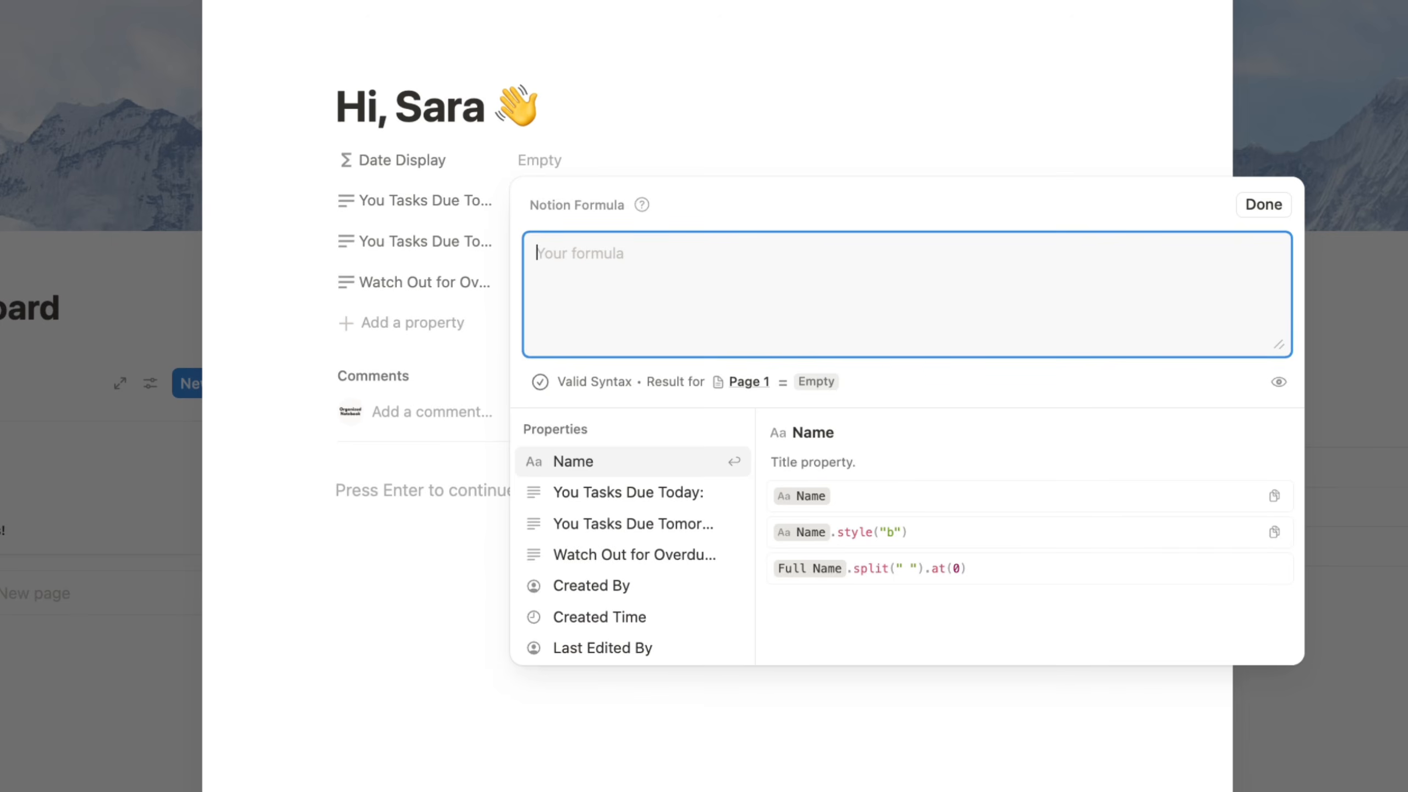
{"action": "type", "text": "Today is"}
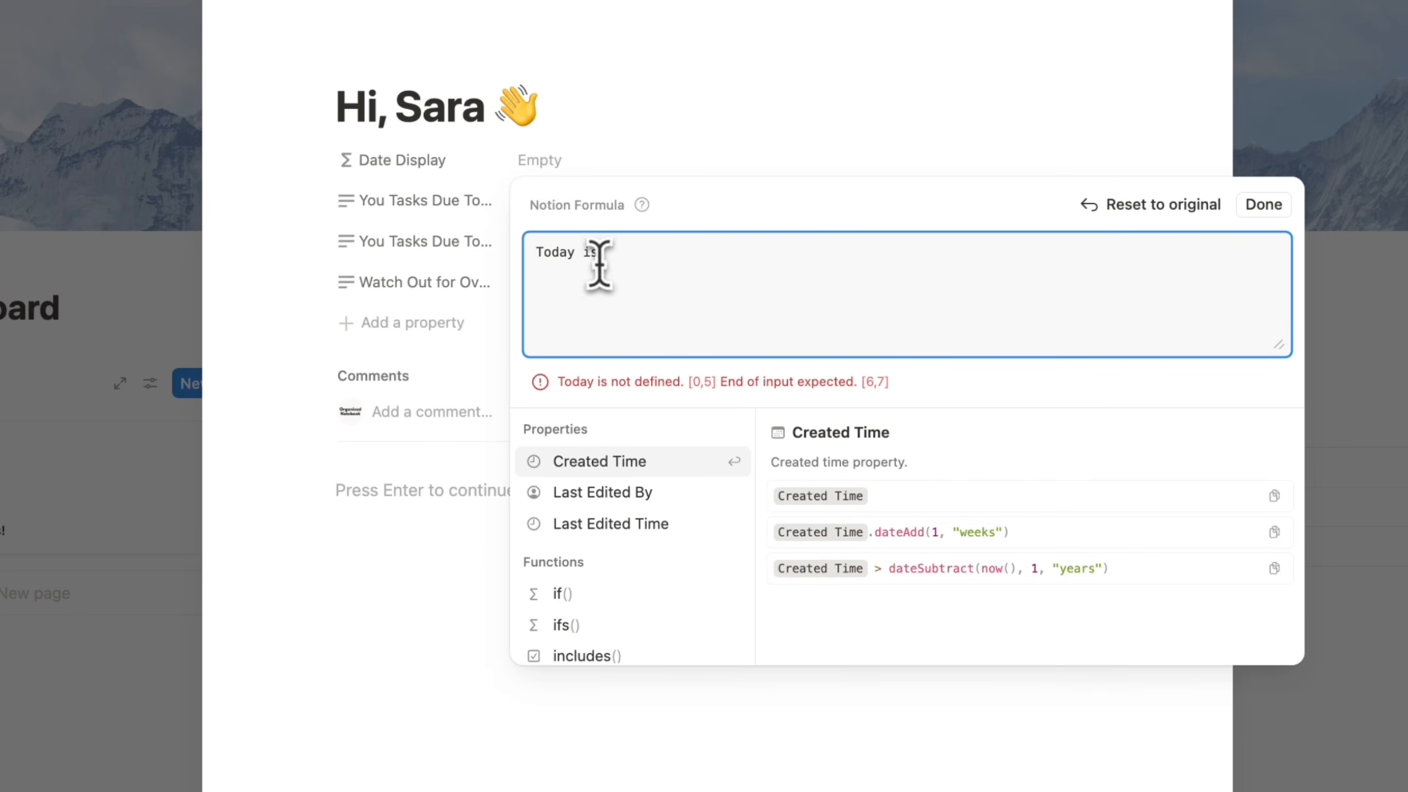
{"action": "left_click", "coordinate": [534, 253]}
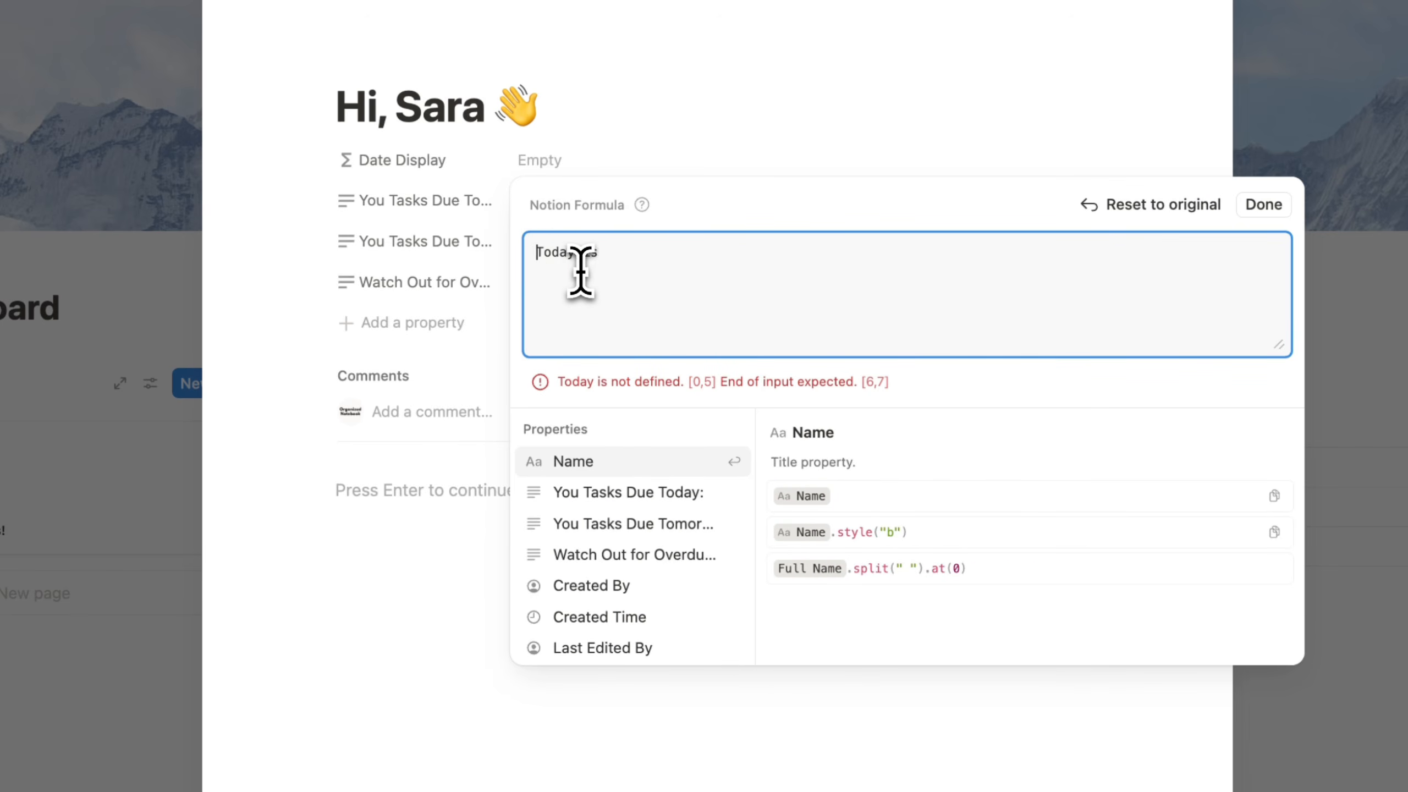
{"action": "type", "text": "\""}
{"action": "left_click", "coordinate": [644, 261]}
{"action": "type", "text": "\""}
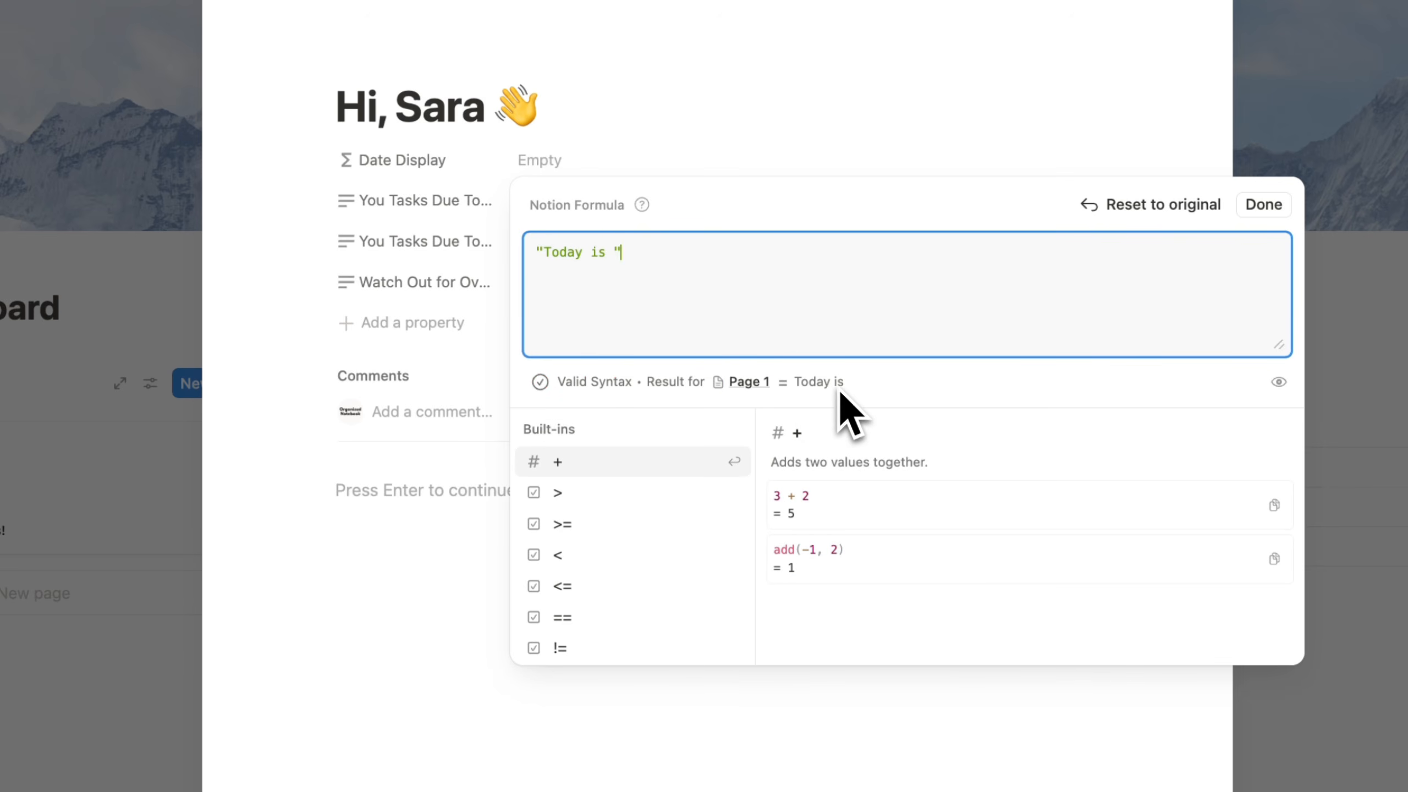
- Append + today() to the Date Display formula after the quoted text
{"action": "type", "text": " +"}
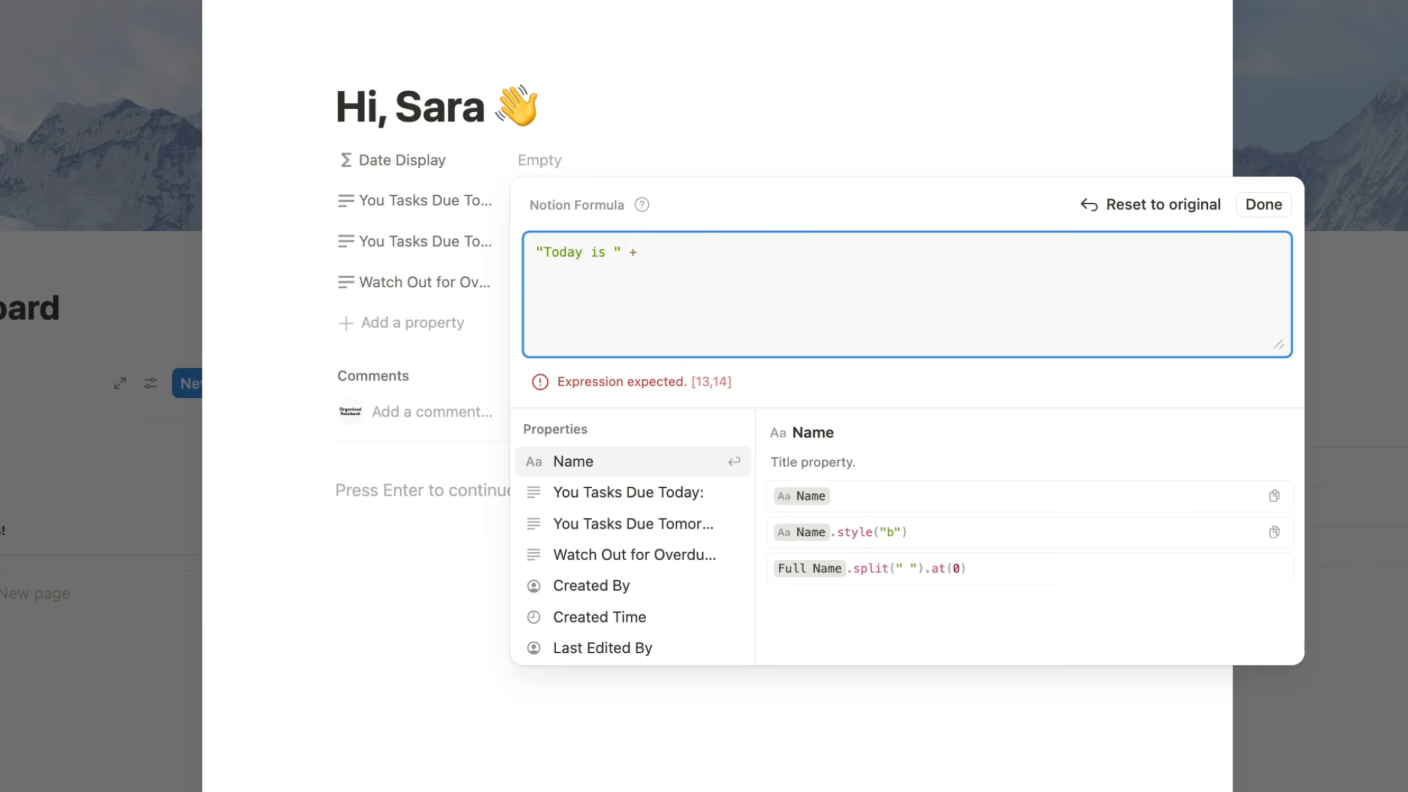
{"action": "type", "text": "today"}
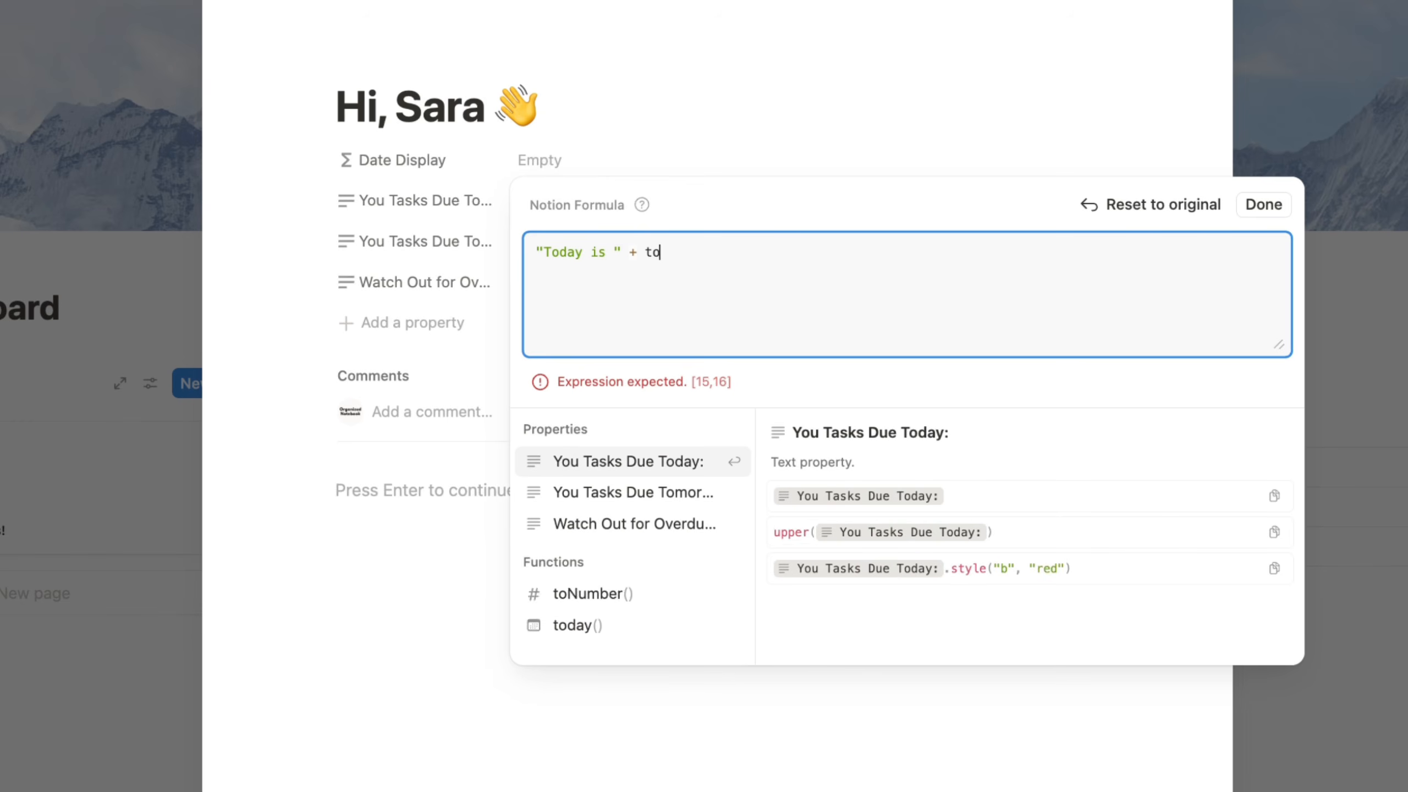
{"action": "left_click", "coordinate": [610, 531]}
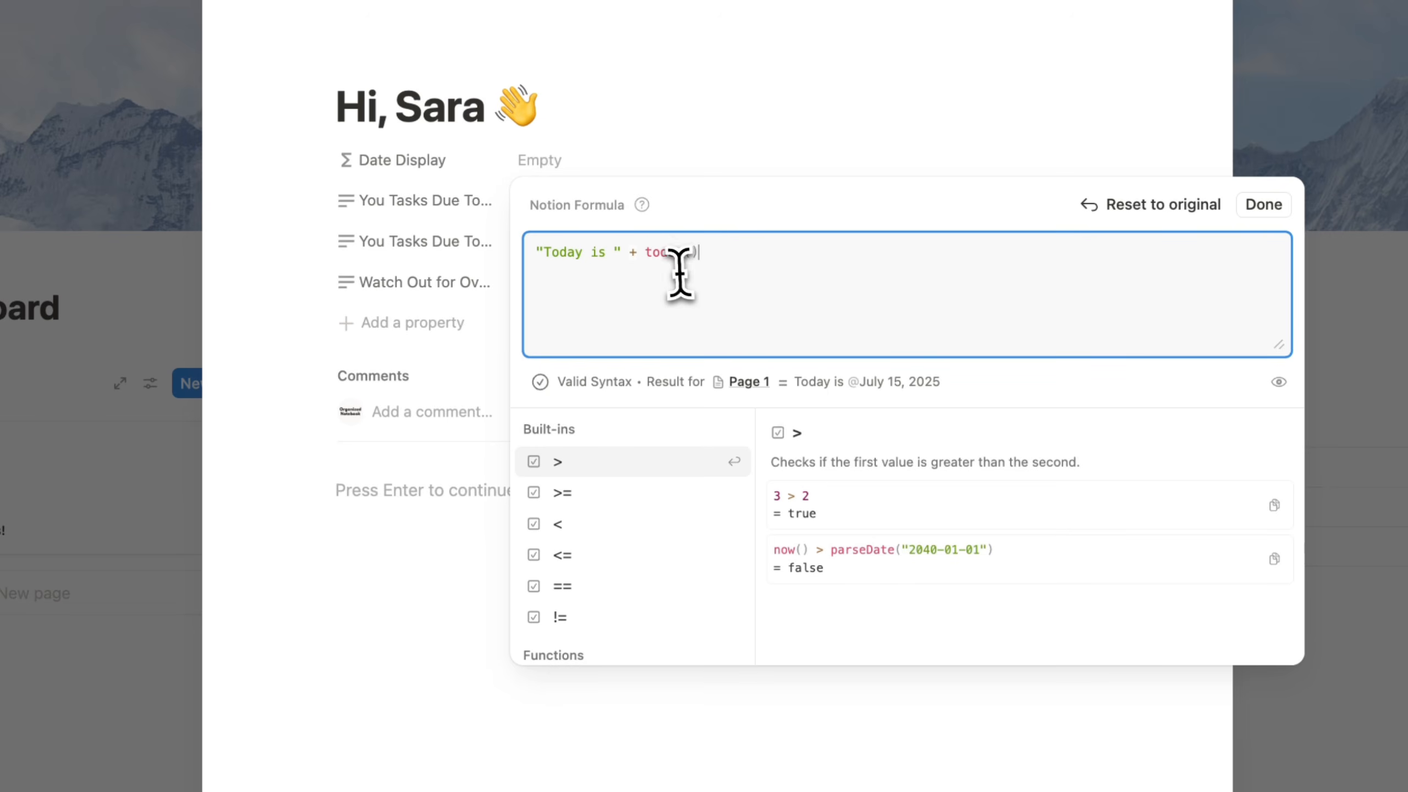
- Wrap today() in the formatDate function within the Date Display formula
{"action": "left_click", "coordinate": [644, 253]}
{"action": "type", "text": "forma"}
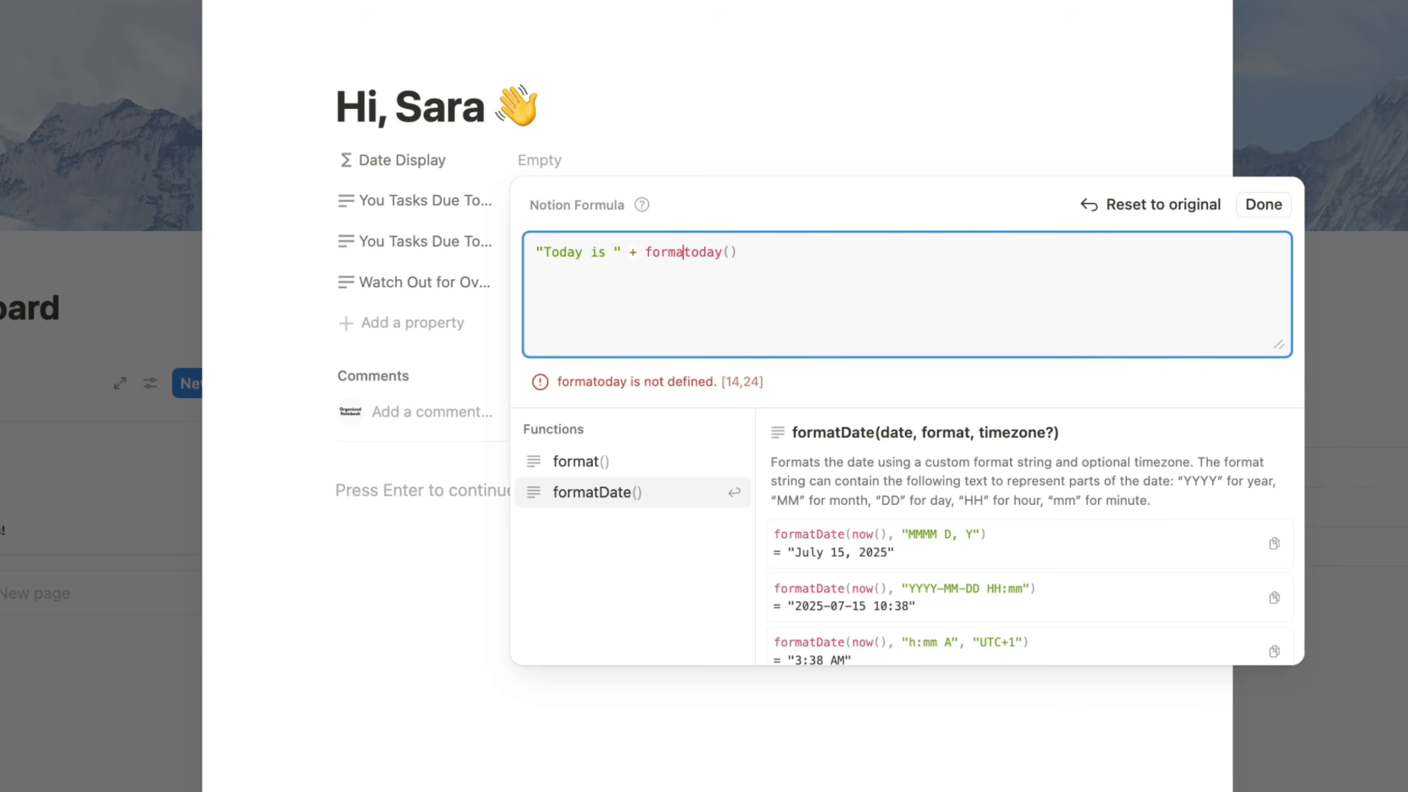
{"action": "left_click", "coordinate": [643, 492]}
{"action": "left_click", "coordinate": [738, 256]}
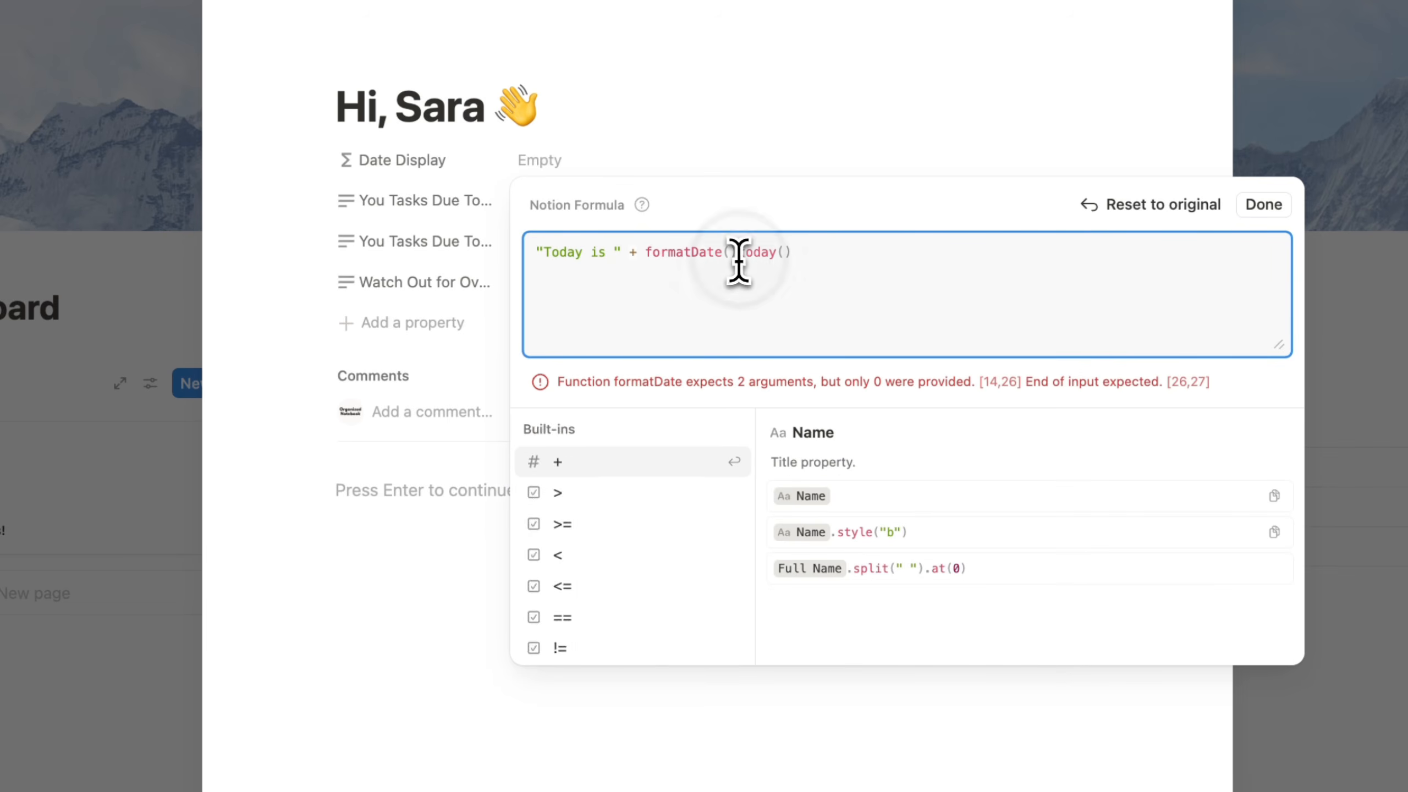
{"action": "key", "text": "BackSpace"}
{"action": "left_click", "coordinate": [823, 254]}
{"action": "type", "text": ")"}
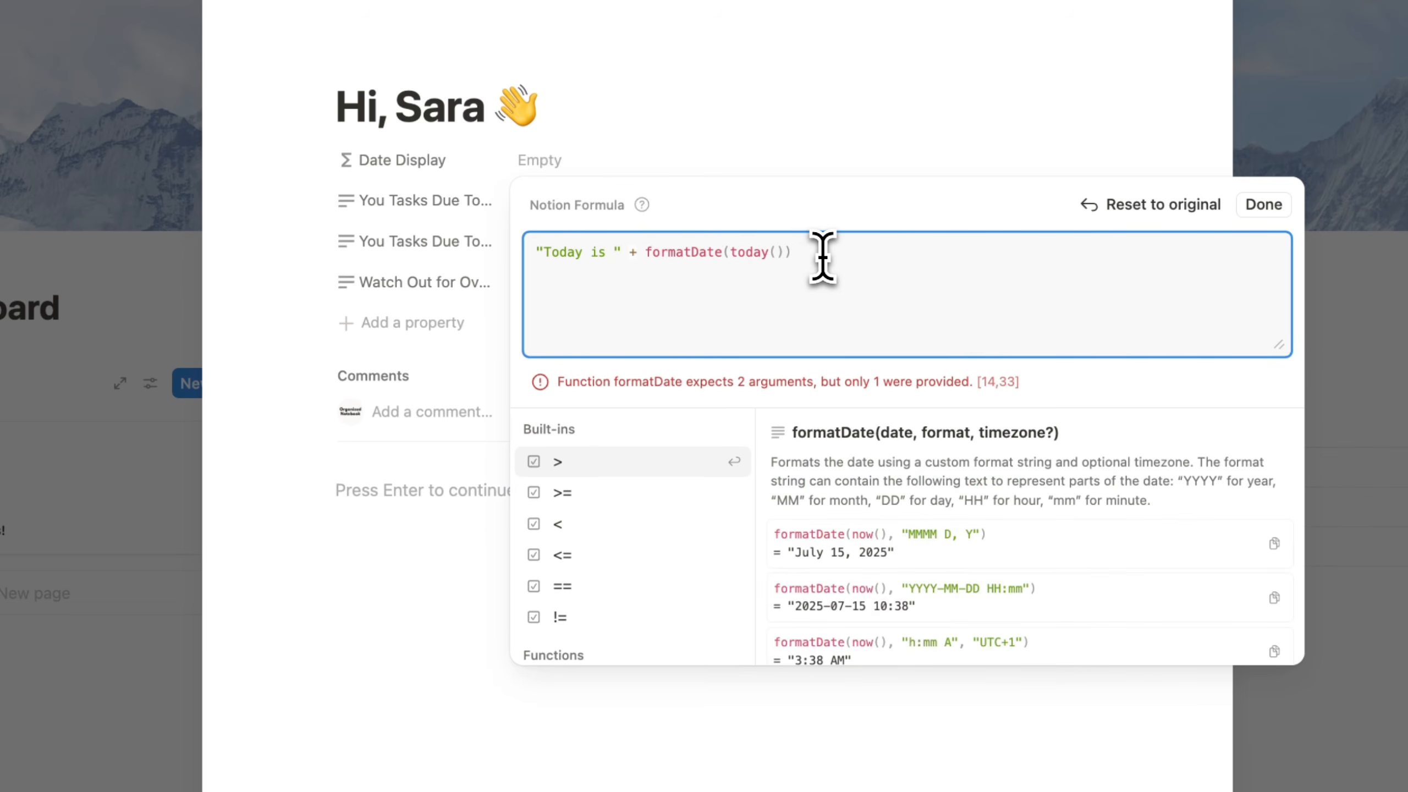
- Add "MMMM D, Y" as the format argument of formatDate and save the formula
{"action": "key", "text": "Left"}
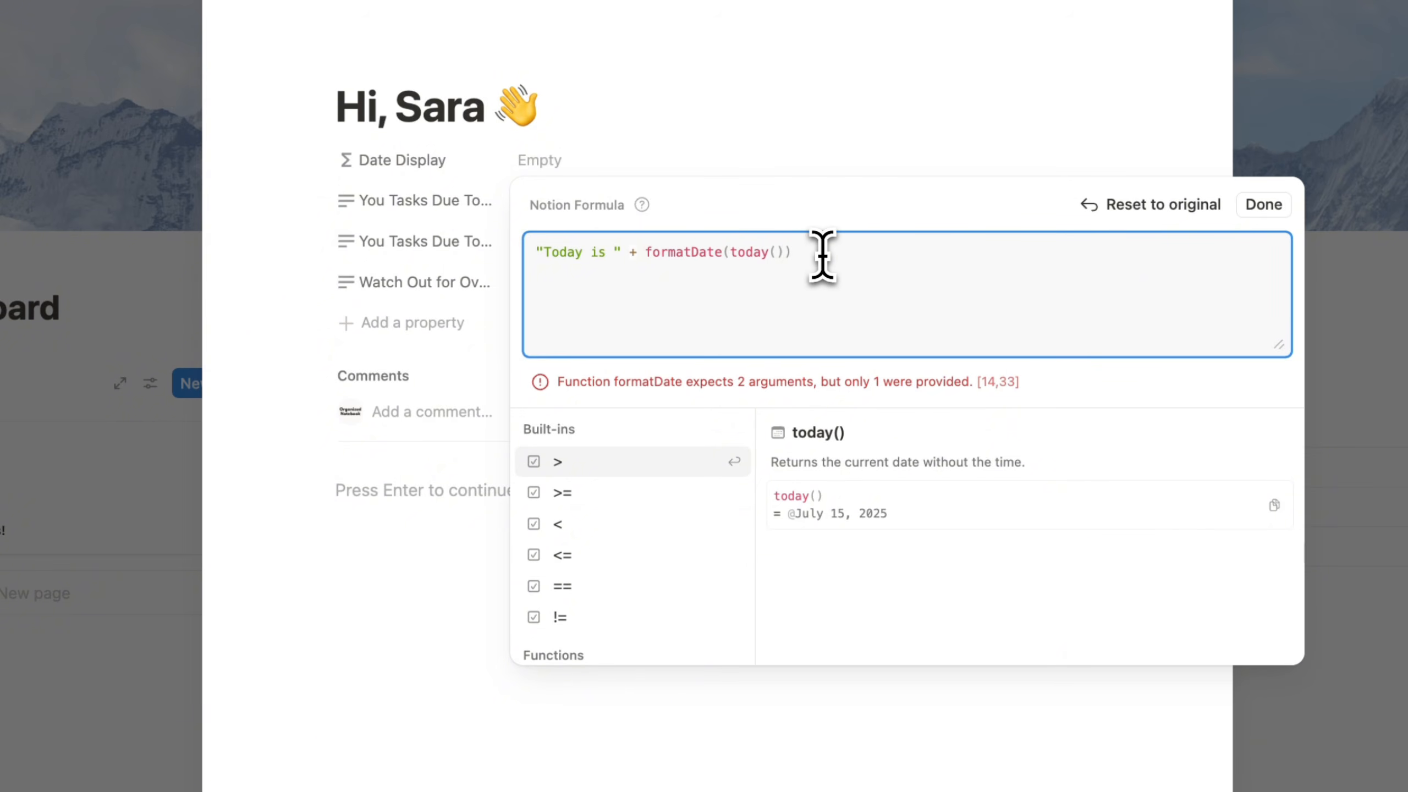
{"action": "type", "text": ","}
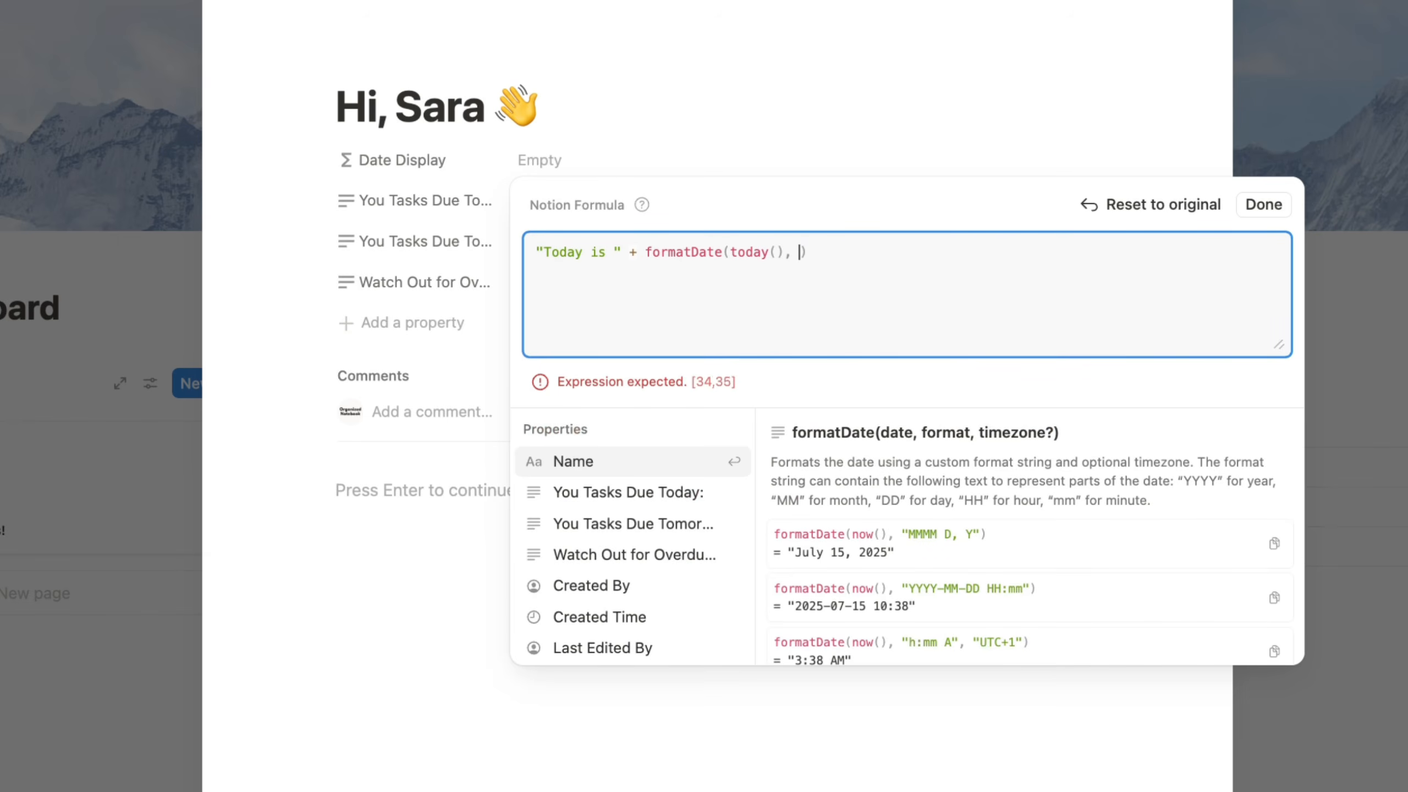
{"action": "type", "text": " \"MMMM D, Y\""}
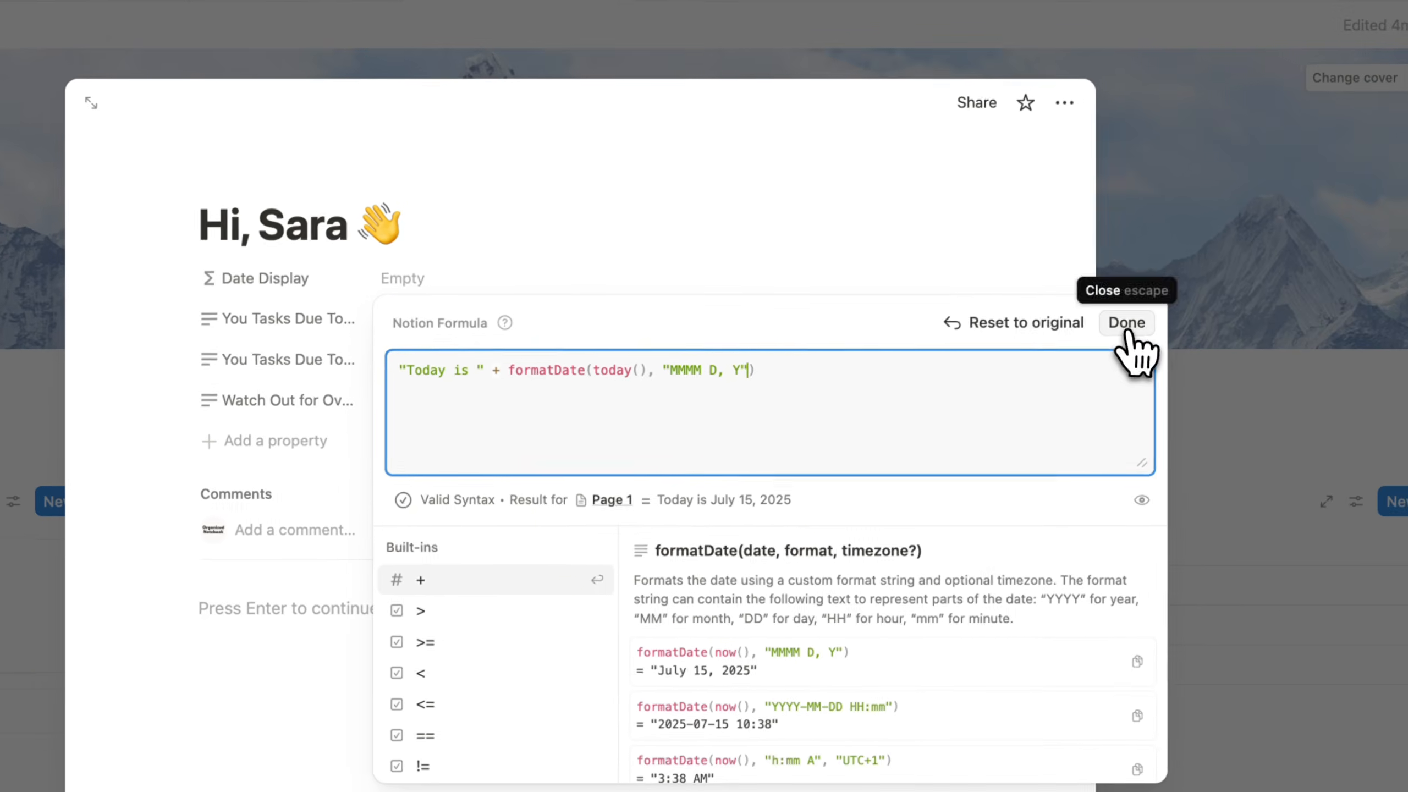
{"action": "left_click", "coordinate": [1264, 204]}
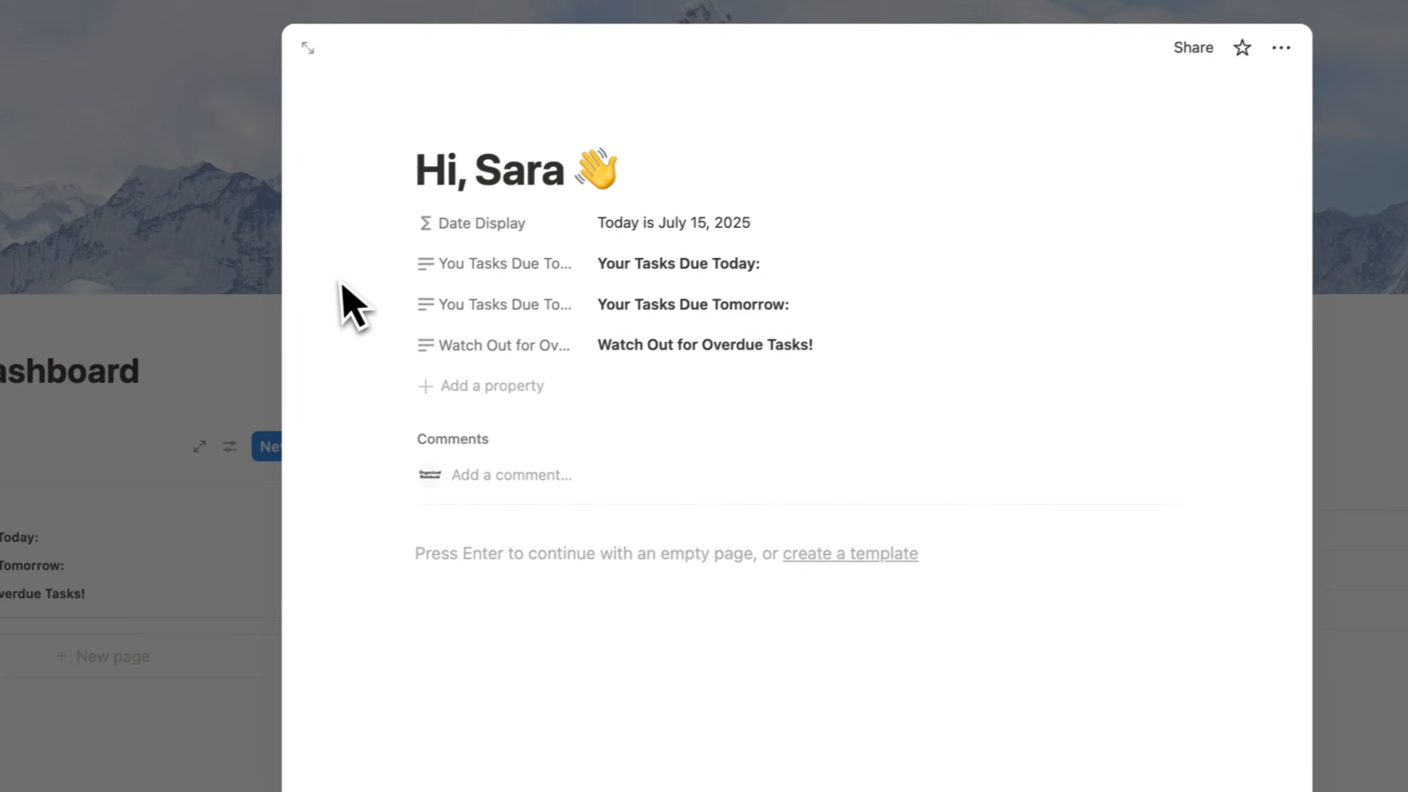
- Show Date Display on the gallery card and order it directly below Name
{"action": "left_click", "coordinate": [191, 324]}
{"action": "left_click", "coordinate": [353, 408]}
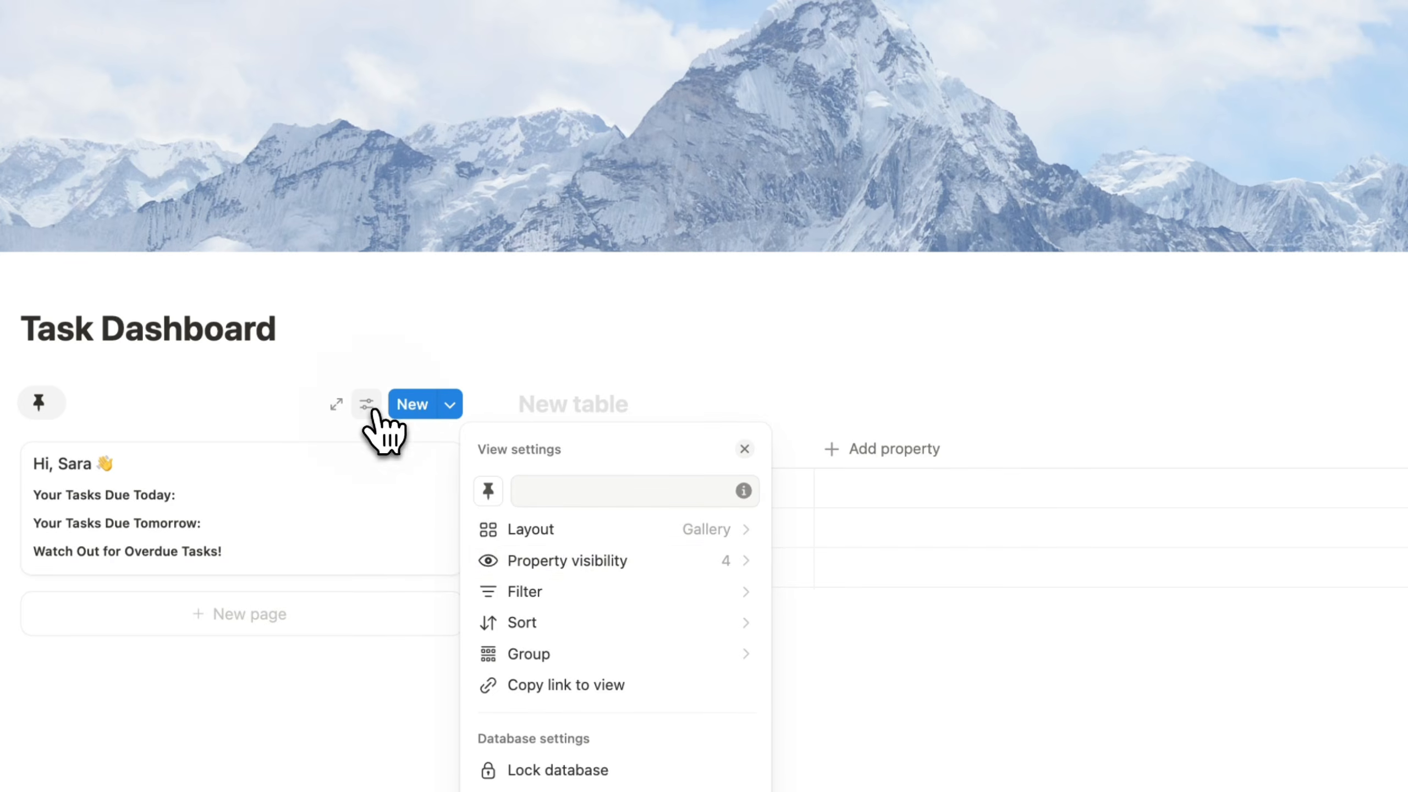
{"action": "left_click", "coordinate": [576, 564]}
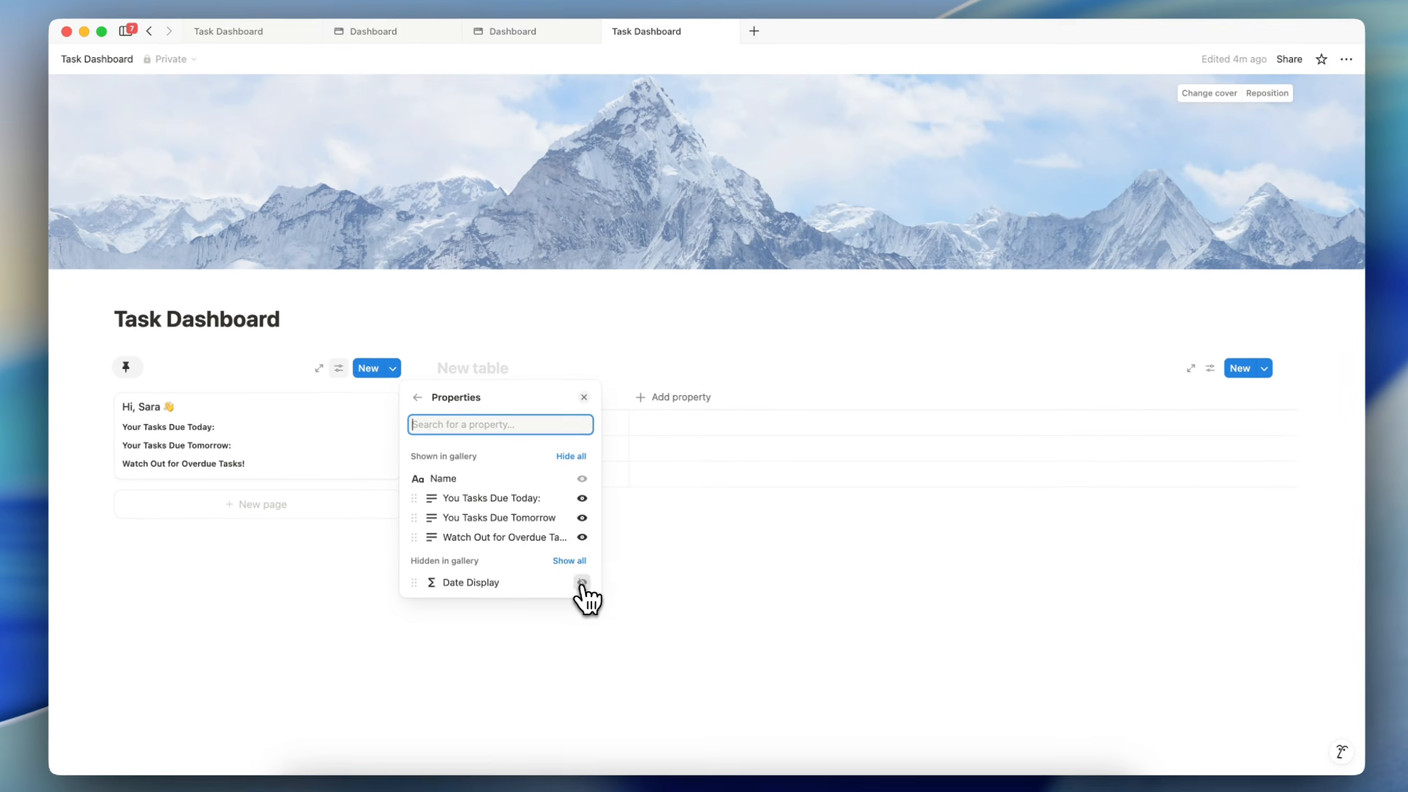
{"action": "left_click", "coordinate": [721, 715]}
{"action": "left_click_drag", "start_coordinate": [470, 561], "coordinate": [468, 500]}
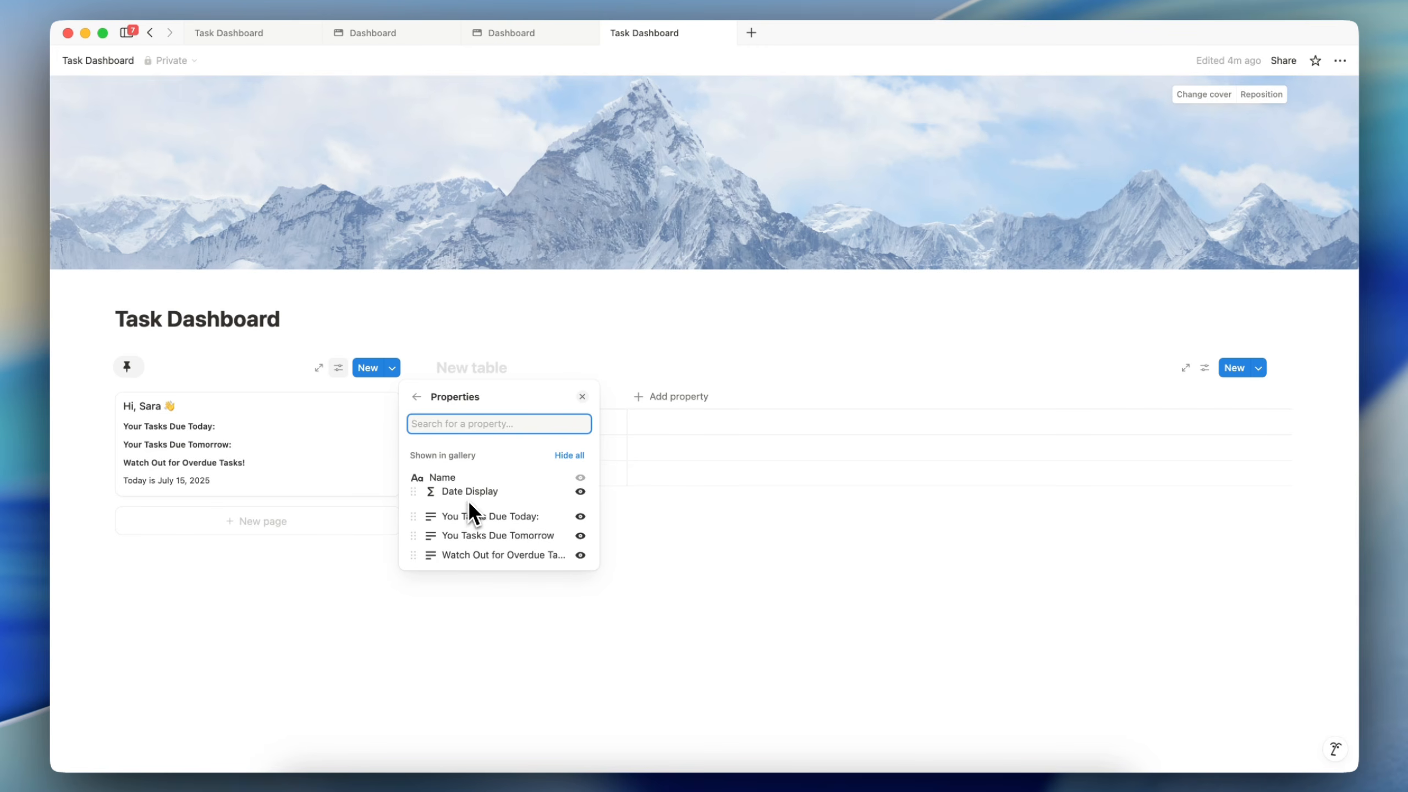
{"action": "key", "text": "Escape"}
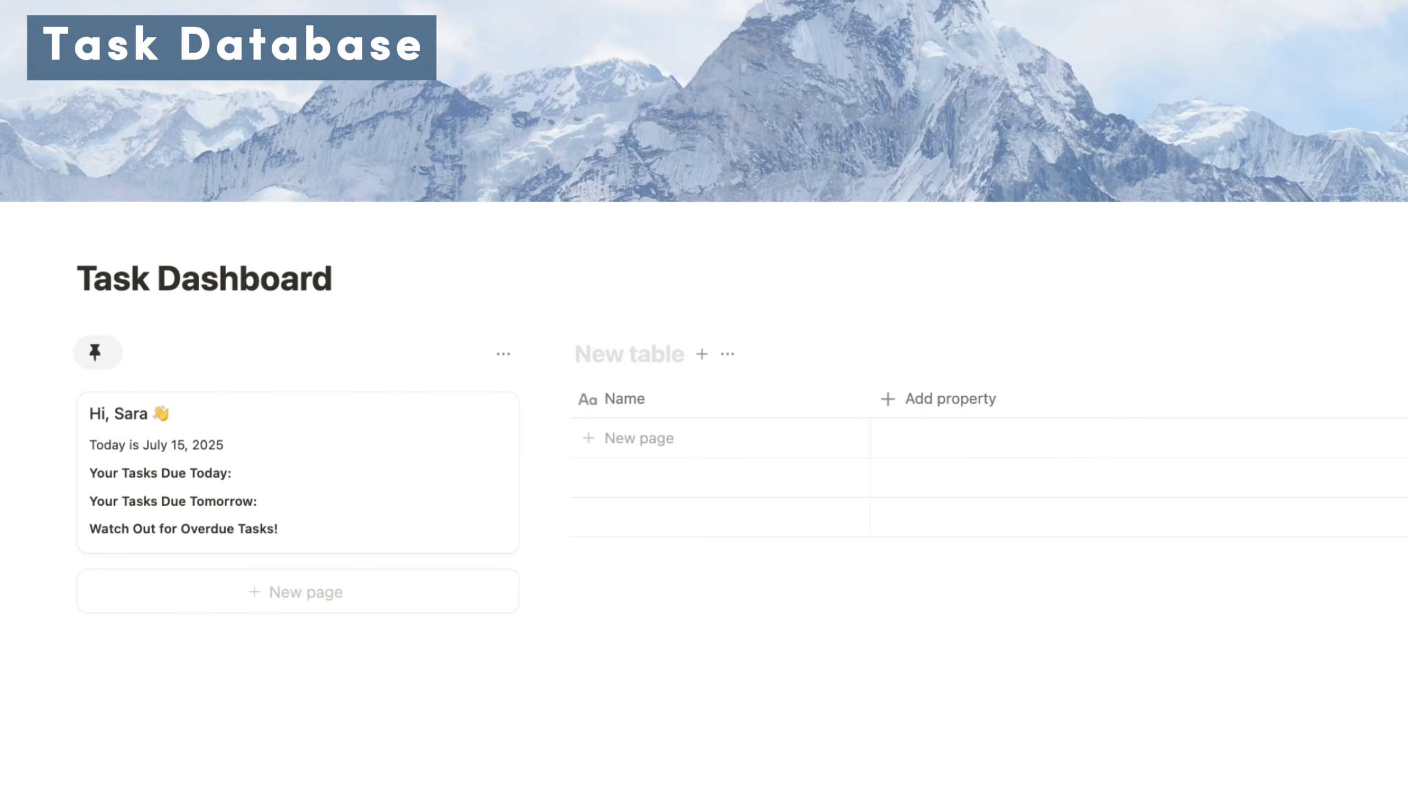
- Title the new table "Tasks" and add a first task named "Clean the back yard"
{"action": "type", "text": "Tasks"}
{"action": "left_click", "coordinate": [665, 440]}
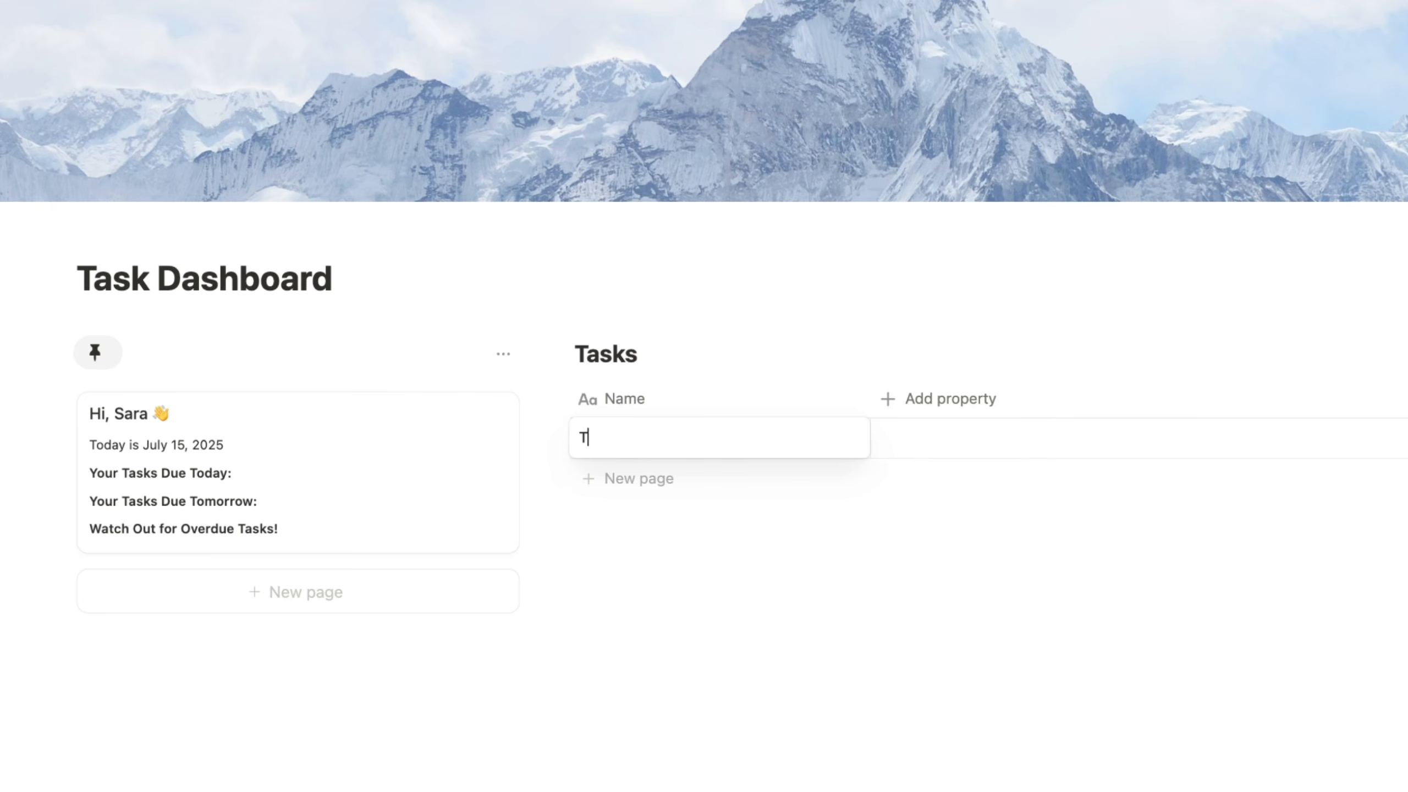
{"action": "key", "text": "BackSpace"}
{"action": "type", "text": "Clean the bak"}
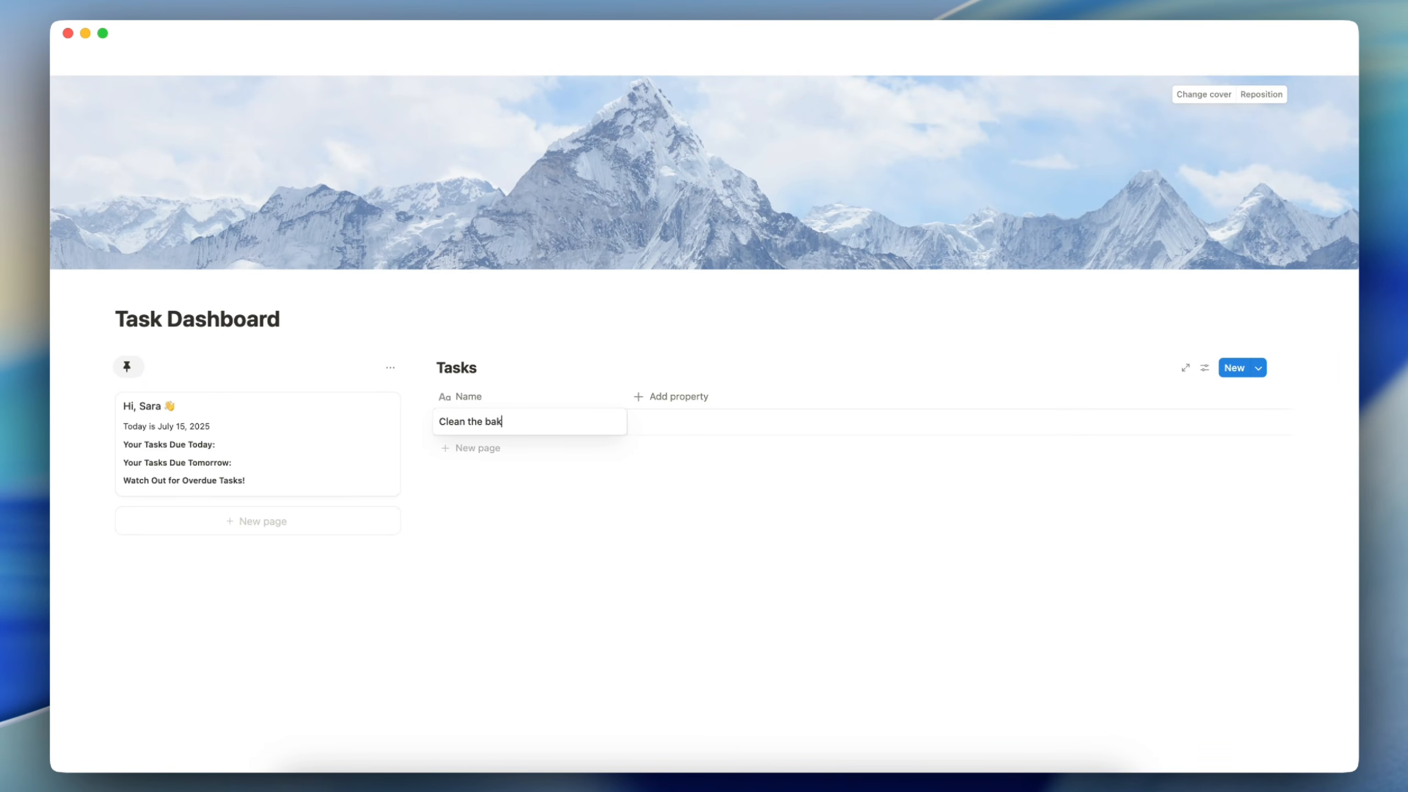
{"action": "key", "text": "BackSpace"}
{"action": "type", "text": "ck yard"}
{"action": "key", "text": "Return"}
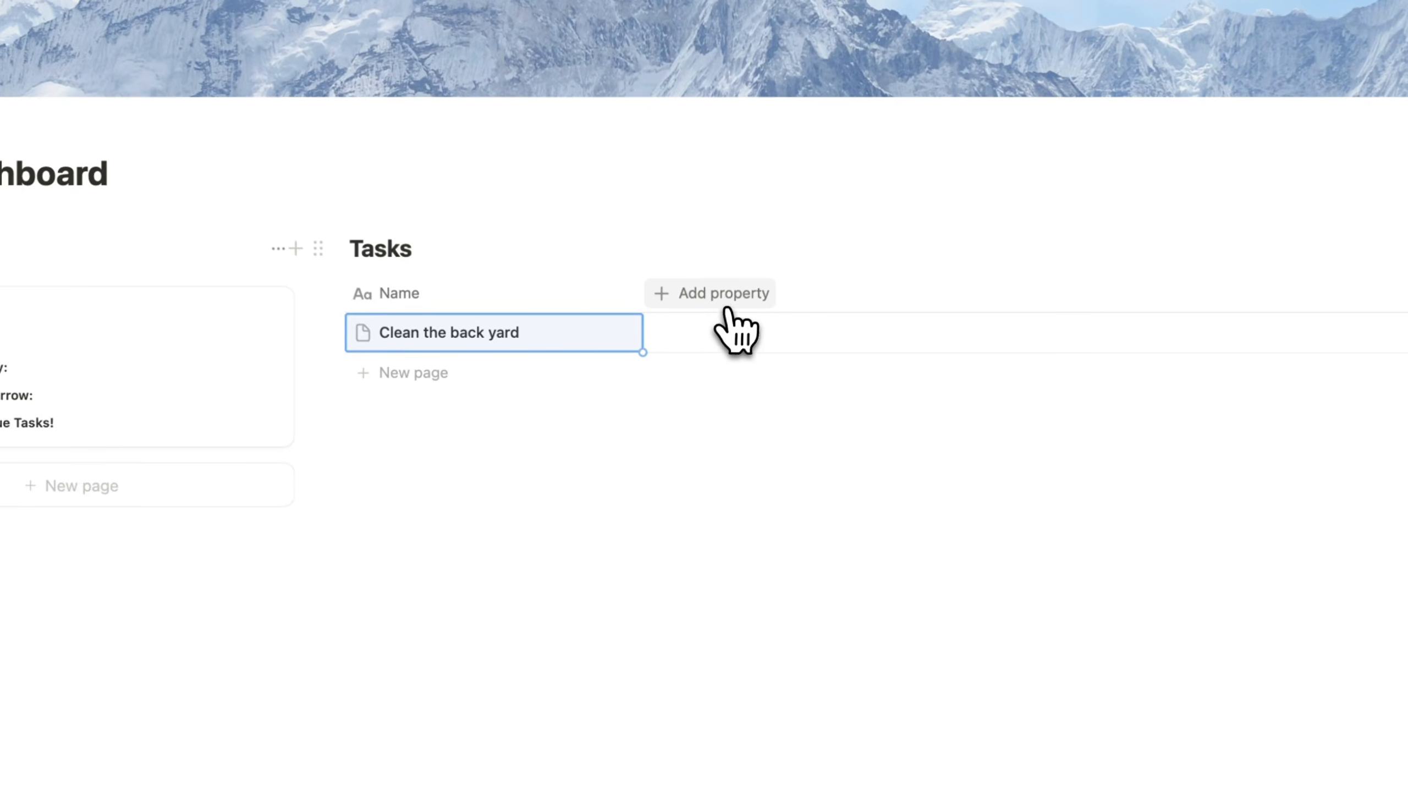
- Add a Status property to the Tasks table
{"action": "left_click", "coordinate": [738, 303]}
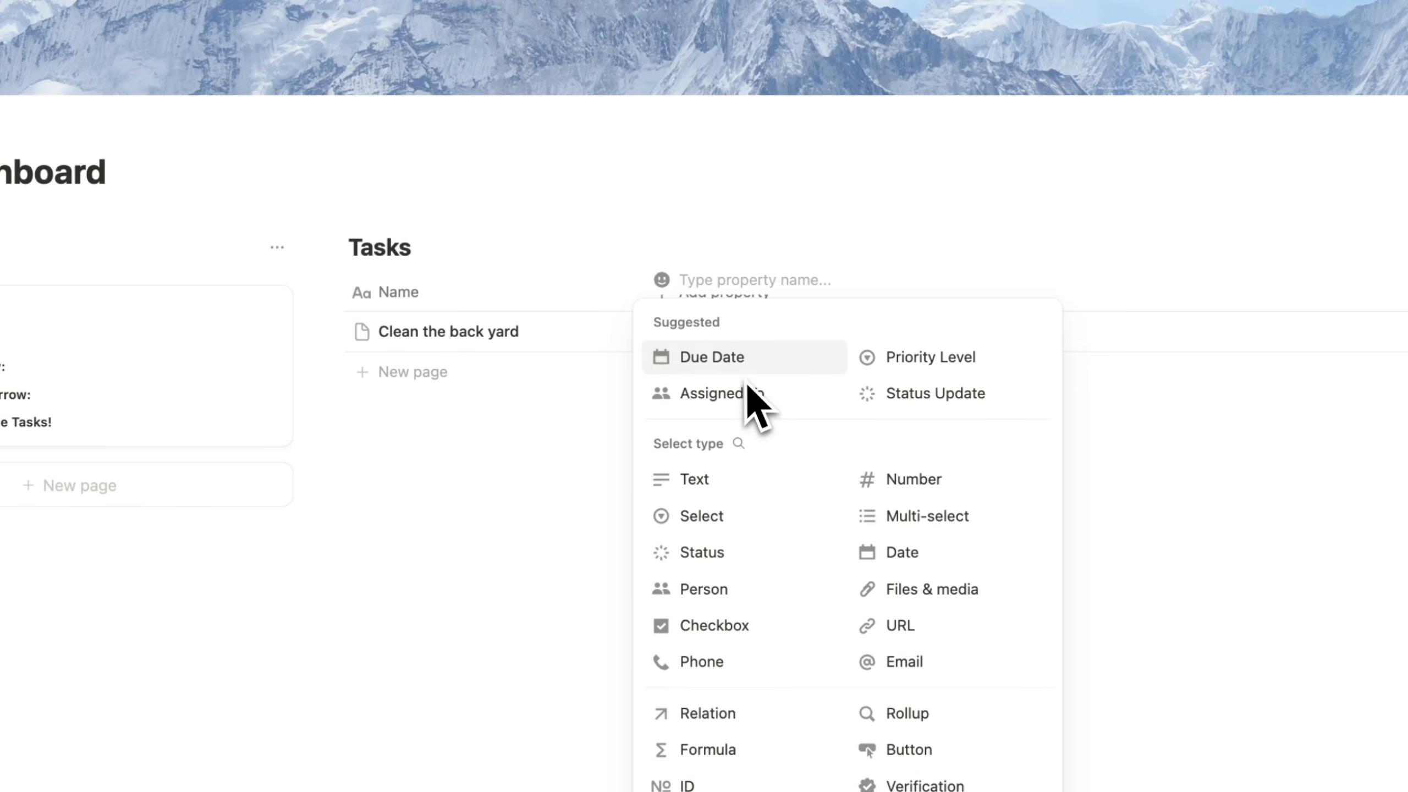
{"action": "left_click", "coordinate": [738, 444]}
{"action": "type", "text": "st"}
{"action": "key", "text": "Return"}
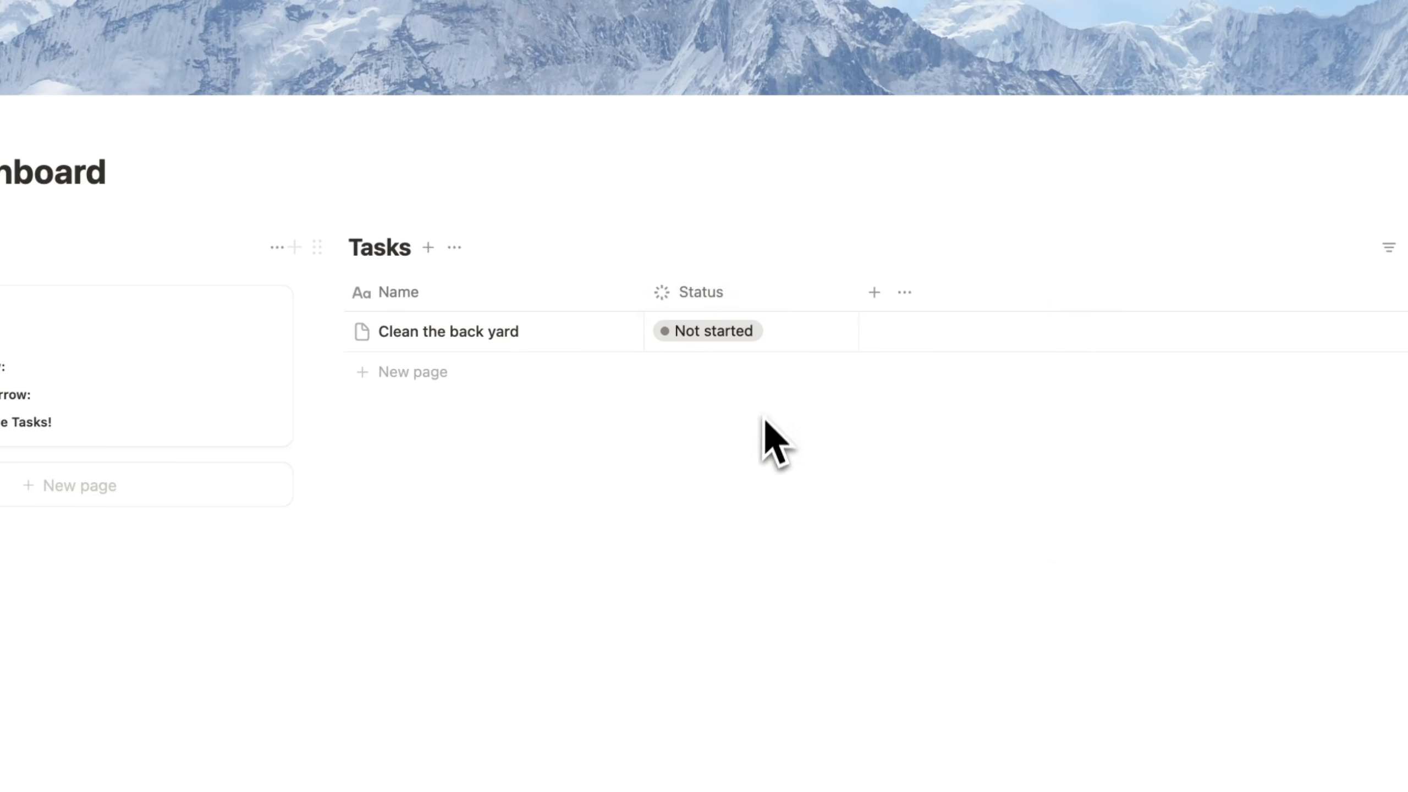
- Move the Status column ahead of Name in the Tasks table and add a date property named "Due Date"
{"action": "left_click_drag", "start_coordinate": [720, 292], "coordinate": [482, 292]}
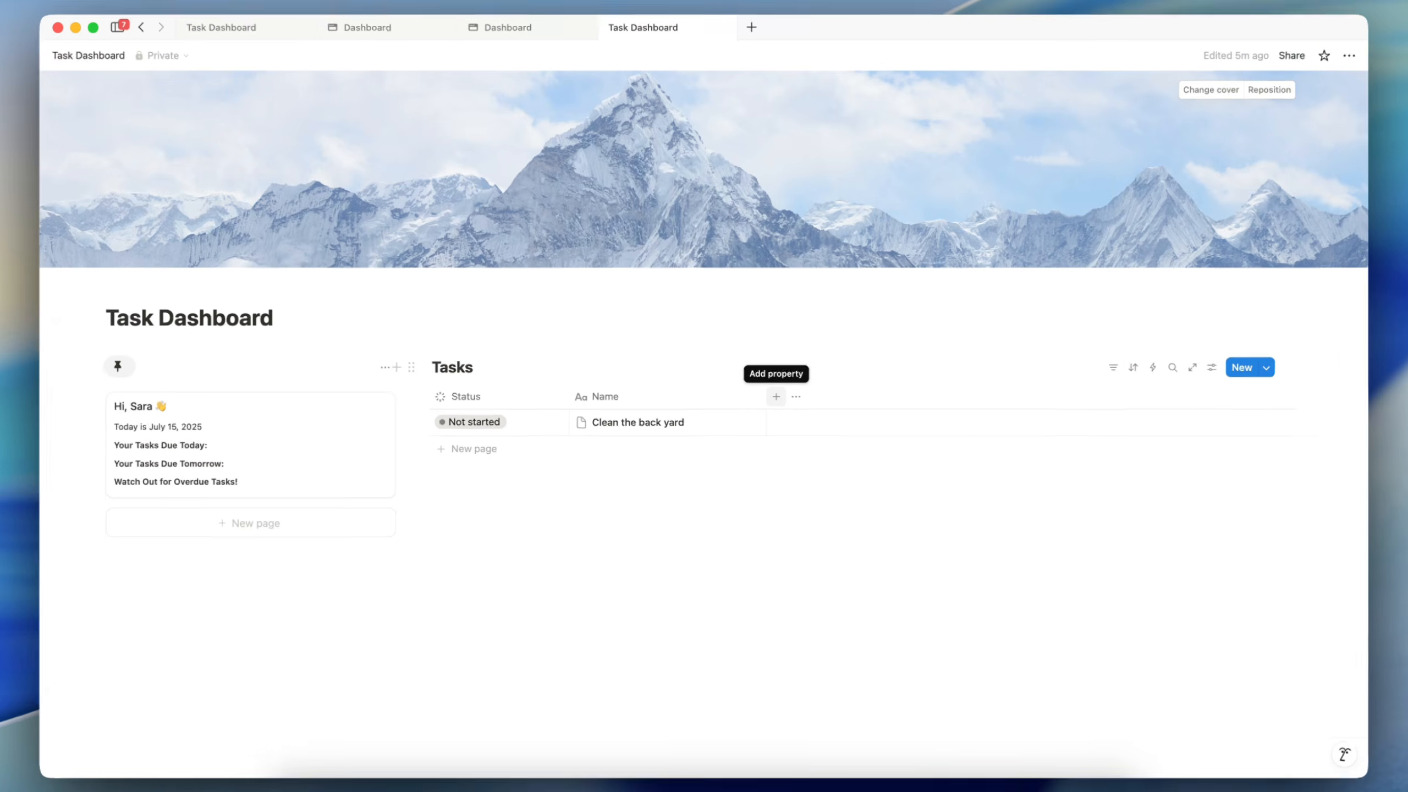
{"action": "left_click", "coordinate": [777, 396]}
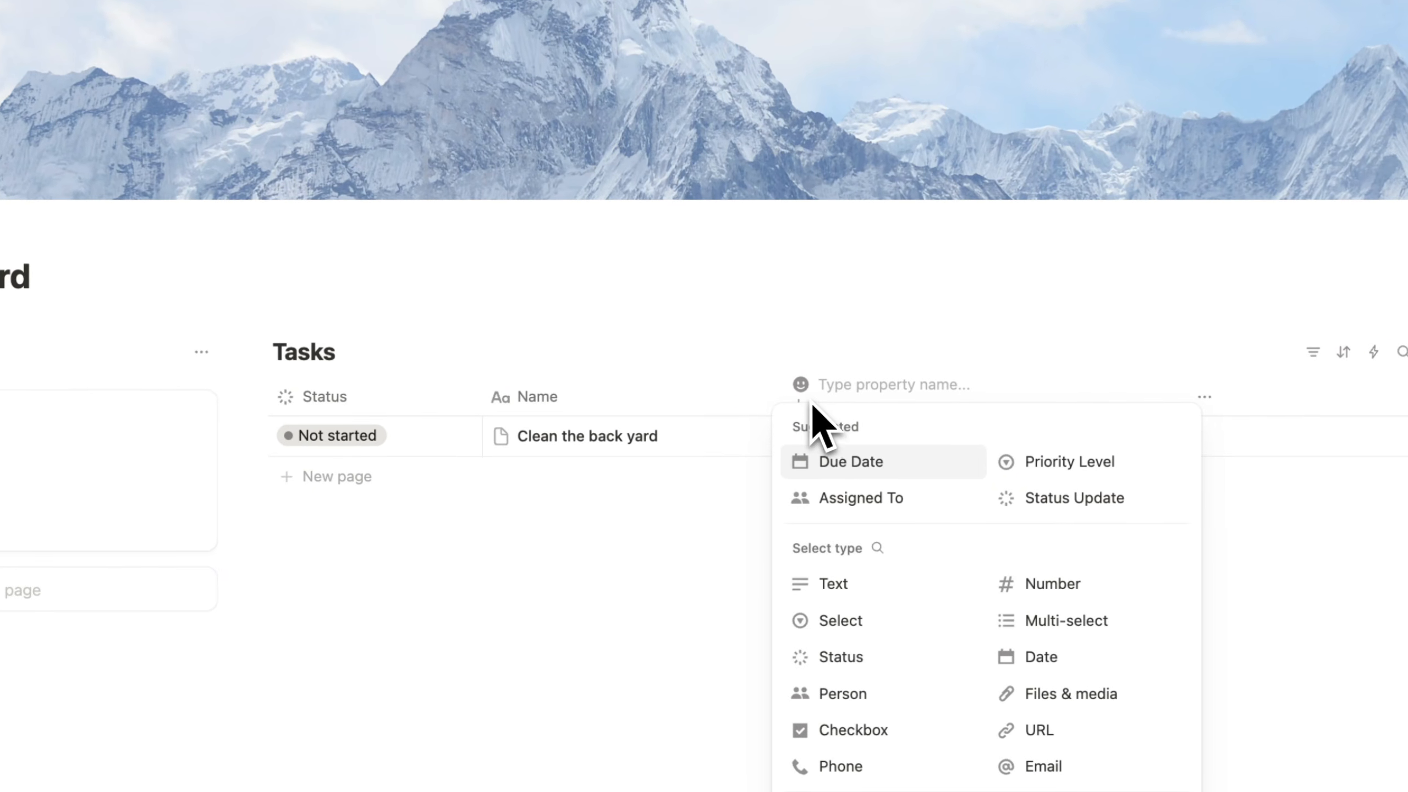
{"action": "left_click", "coordinate": [876, 548]}
{"action": "type", "text": "date"}
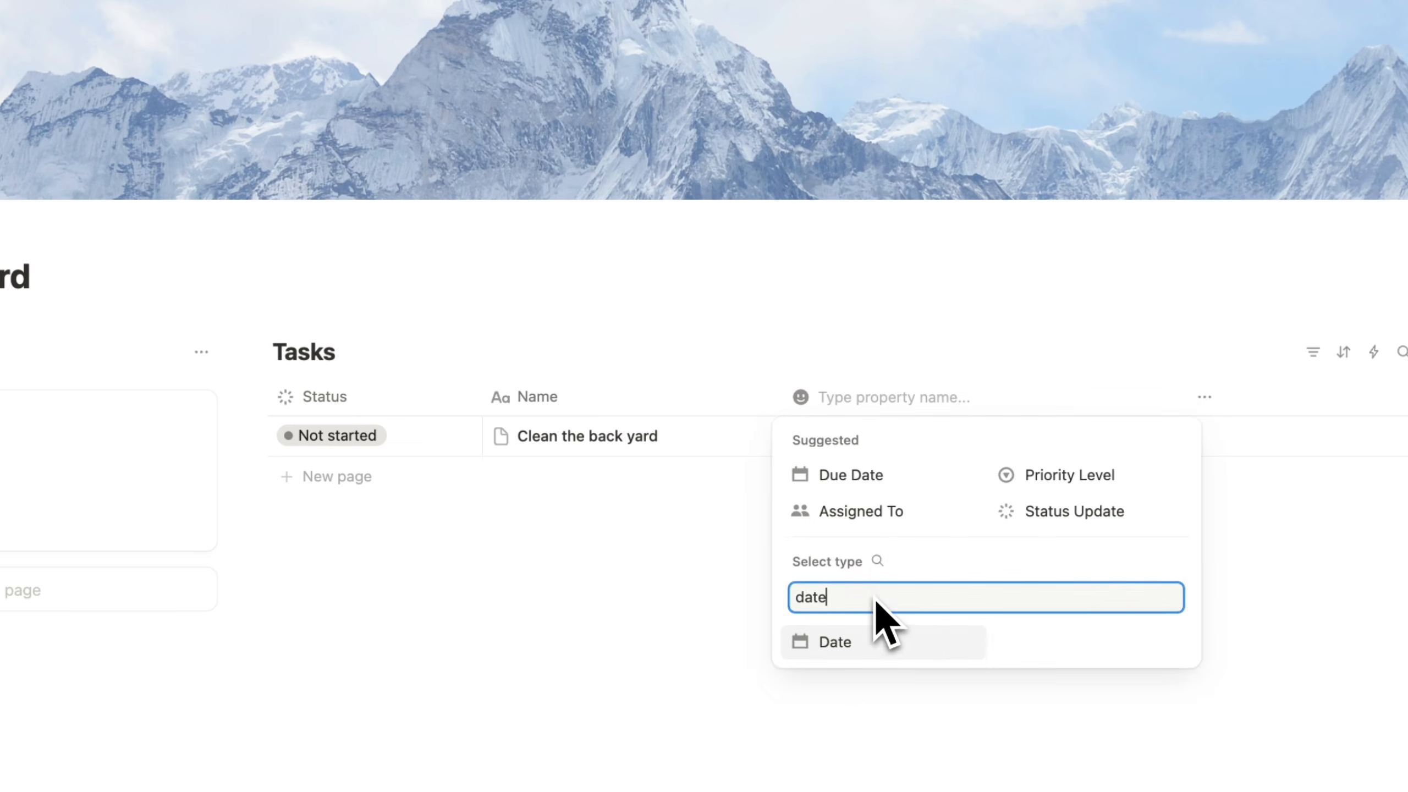
{"action": "left_click", "coordinate": [880, 642]}
{"action": "left_click", "coordinate": [848, 397]}
{"action": "double_click", "coordinate": [864, 442]}
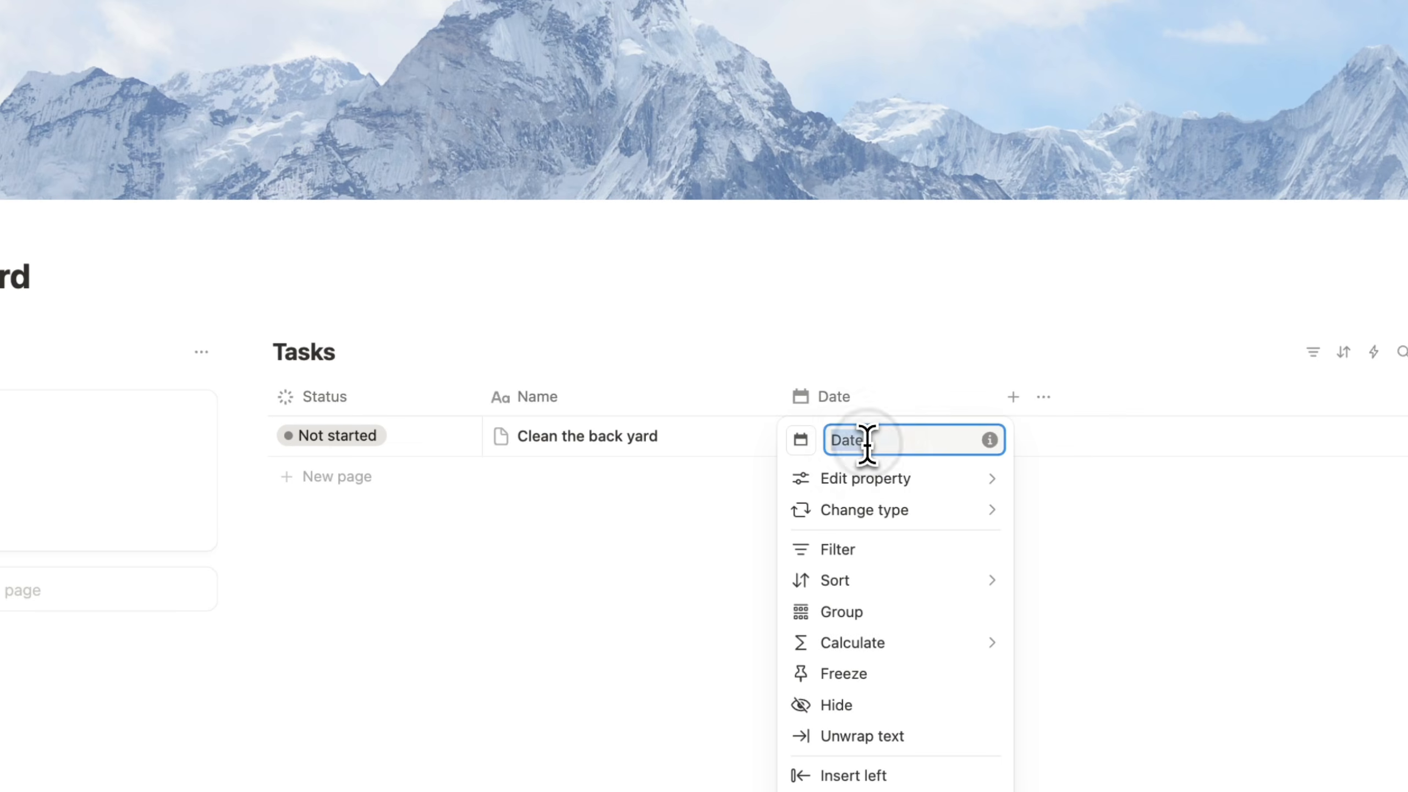
{"action": "type", "text": "Due Date"}
{"action": "left_click", "coordinate": [887, 376]}
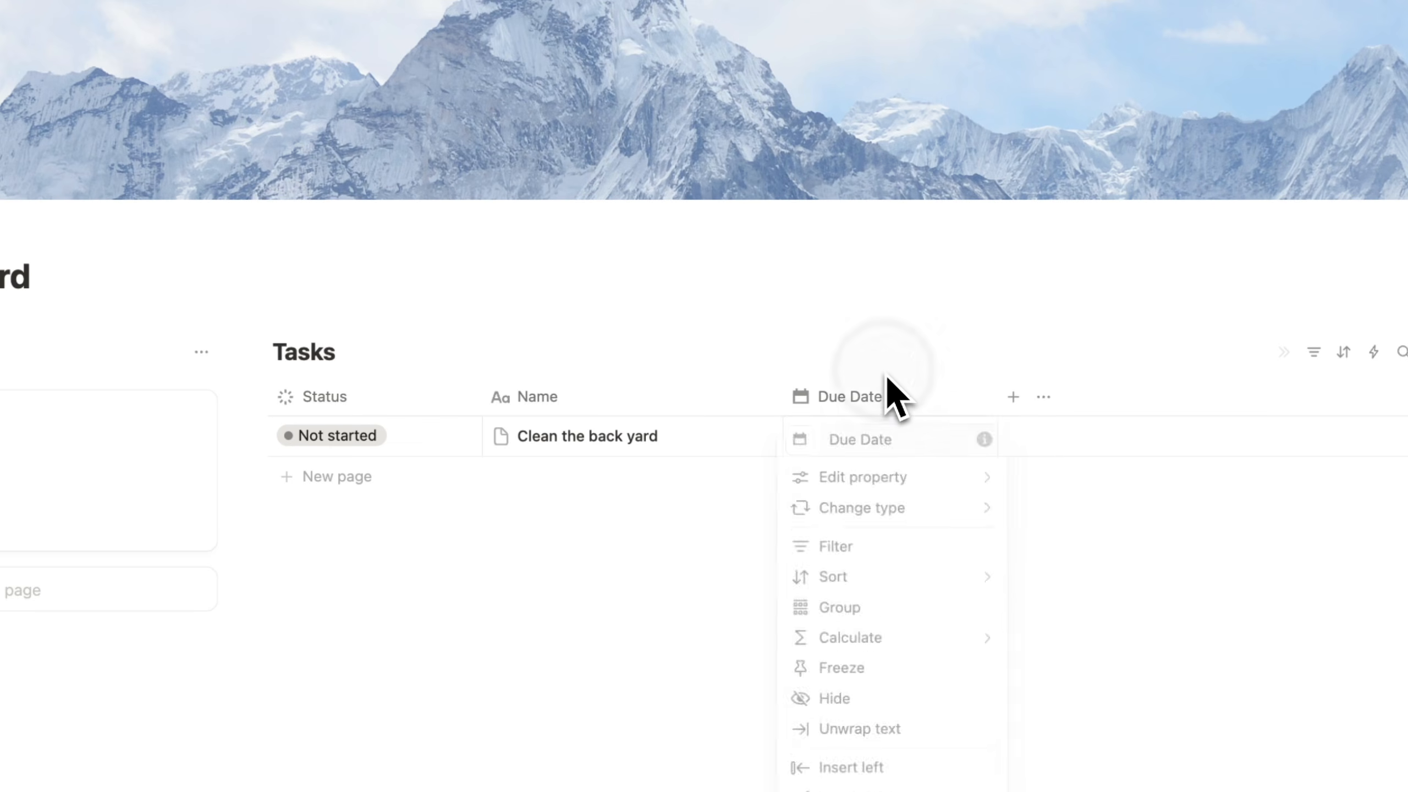
- Set the due date of the "Clean the back yard" task to July 15, 2025
{"action": "left_click", "coordinate": [862, 438]}
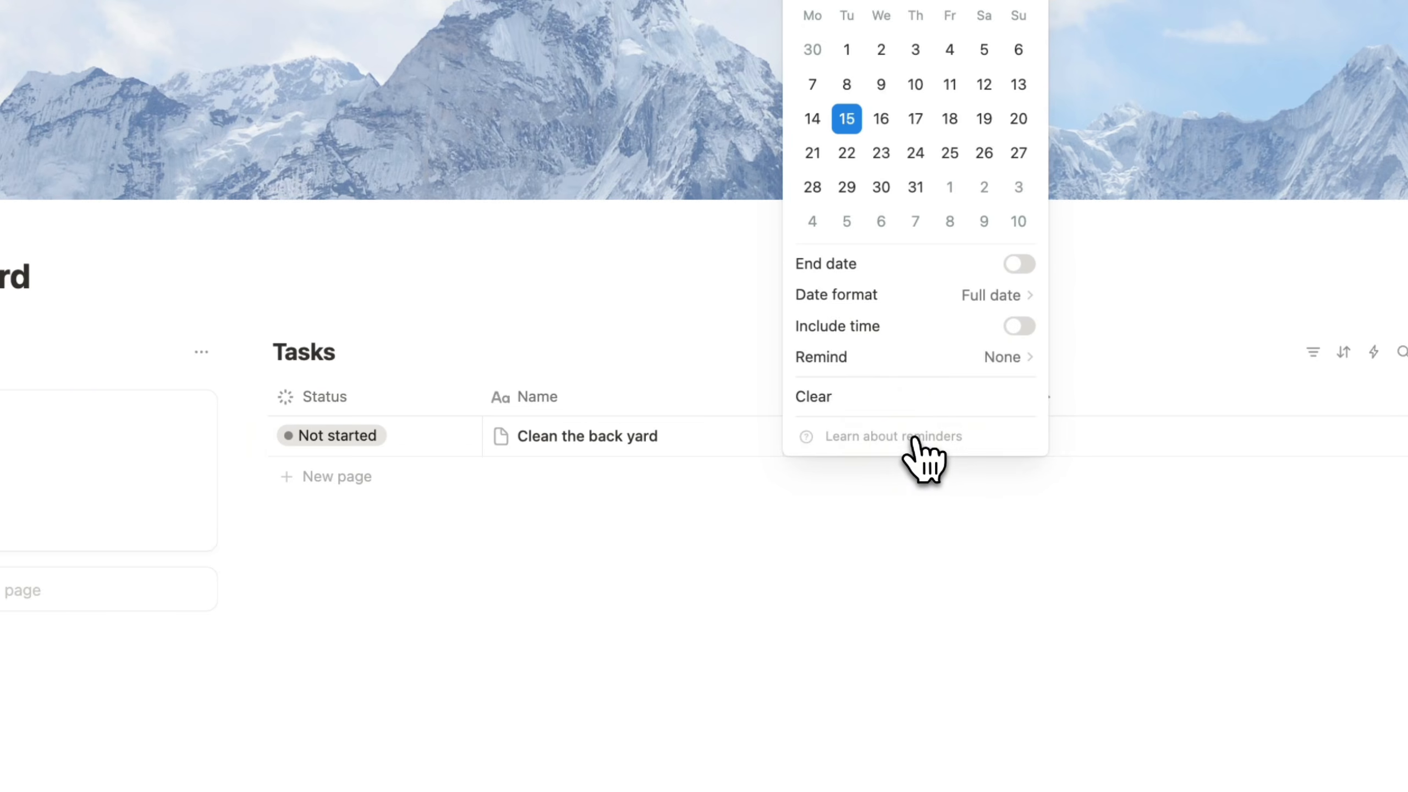
{"action": "left_click", "coordinate": [772, 167]}
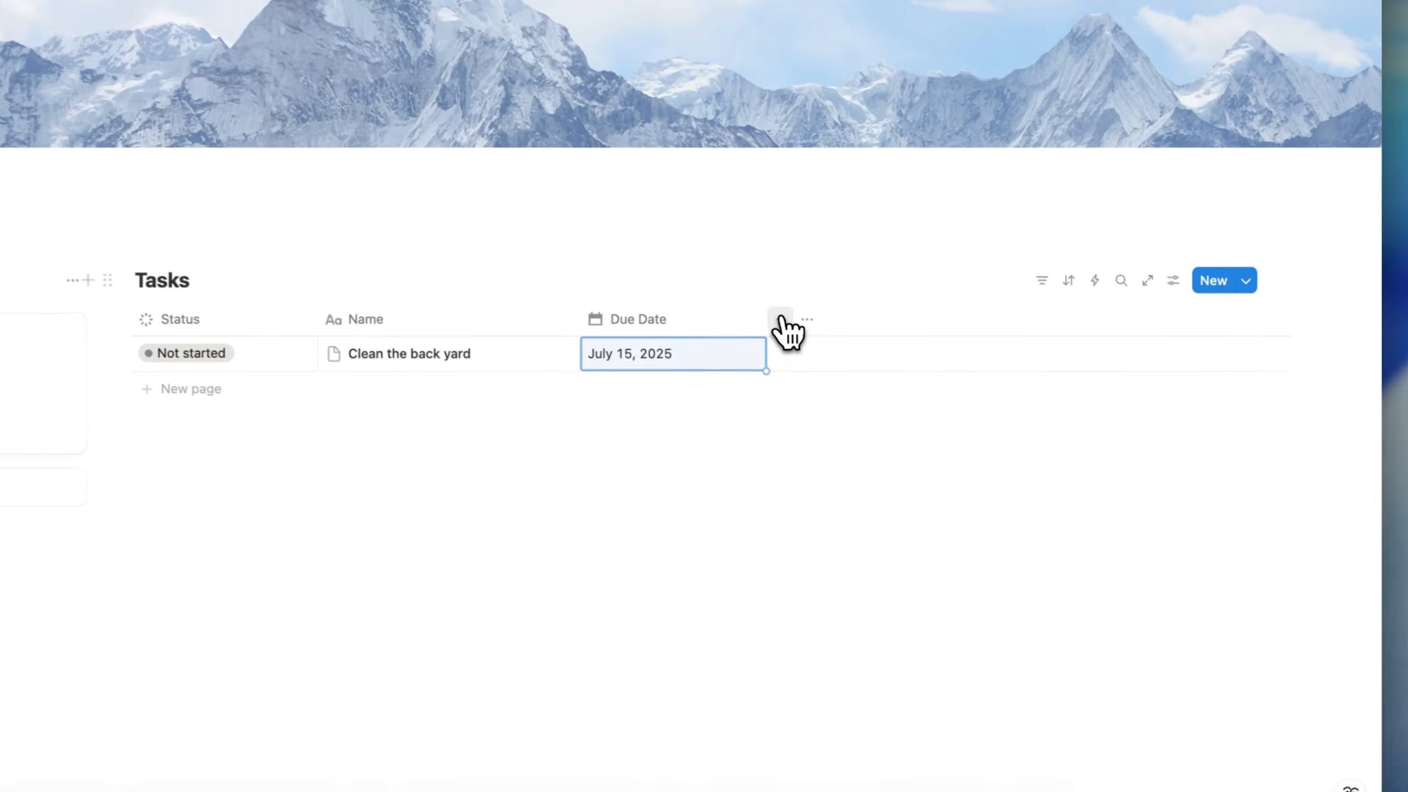
- Add a two-way relation property to the Tasks table that links it to the Dynamic Card database
{"action": "left_click", "coordinate": [914, 396]}
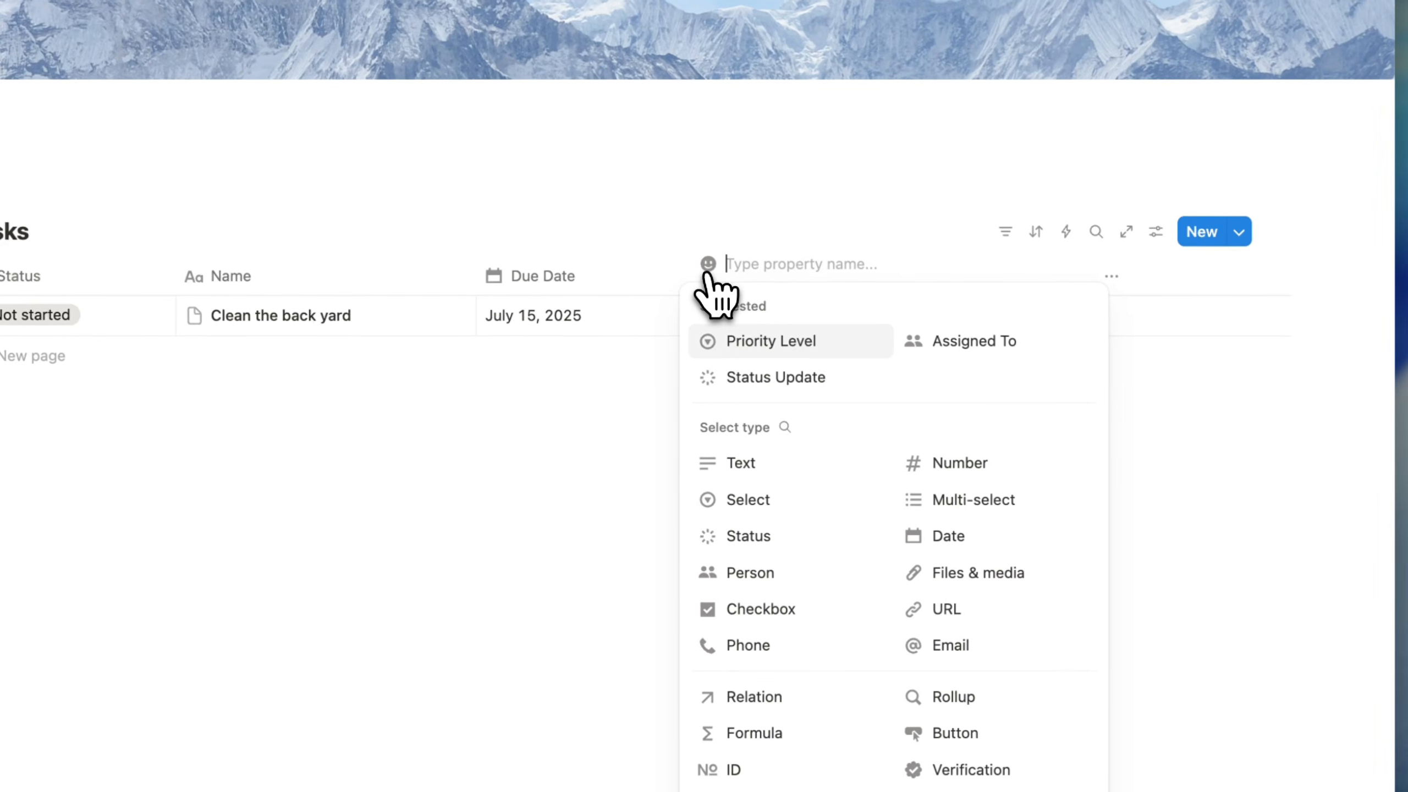
{"action": "left_click", "coordinate": [783, 428]}
{"action": "type", "text": "rela"}
{"action": "left_click", "coordinate": [793, 528]}
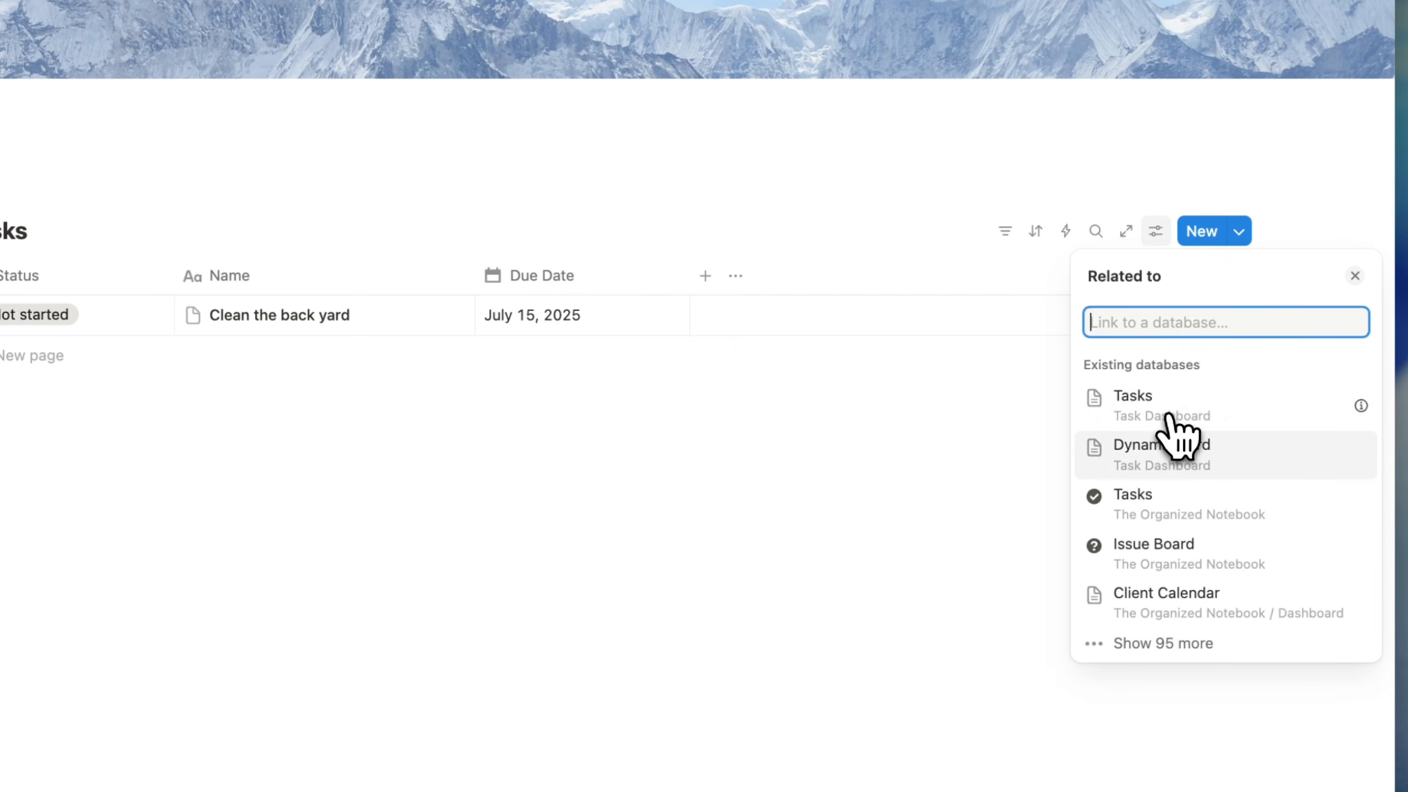
{"action": "left_click", "coordinate": [1222, 464]}
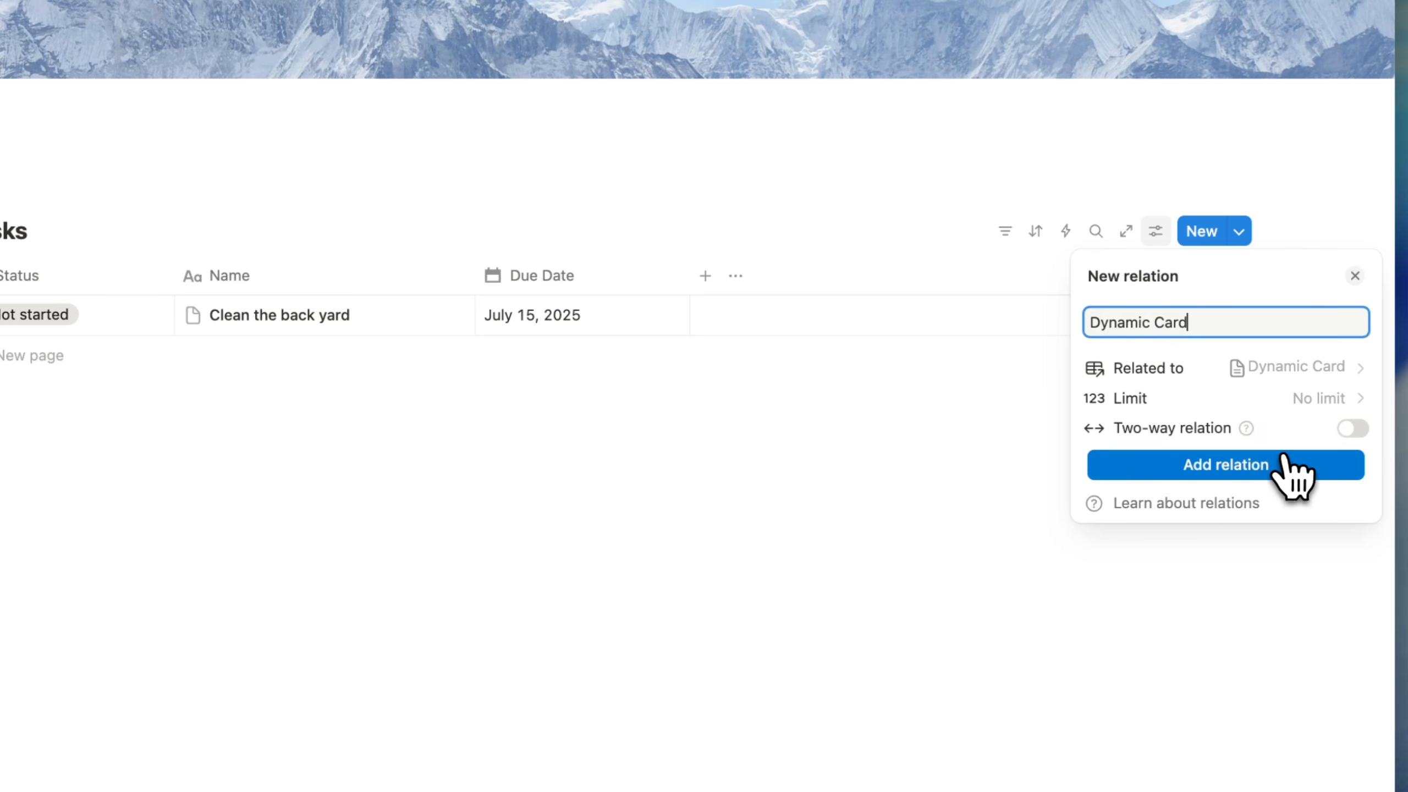
{"action": "left_click", "coordinate": [1354, 486]}
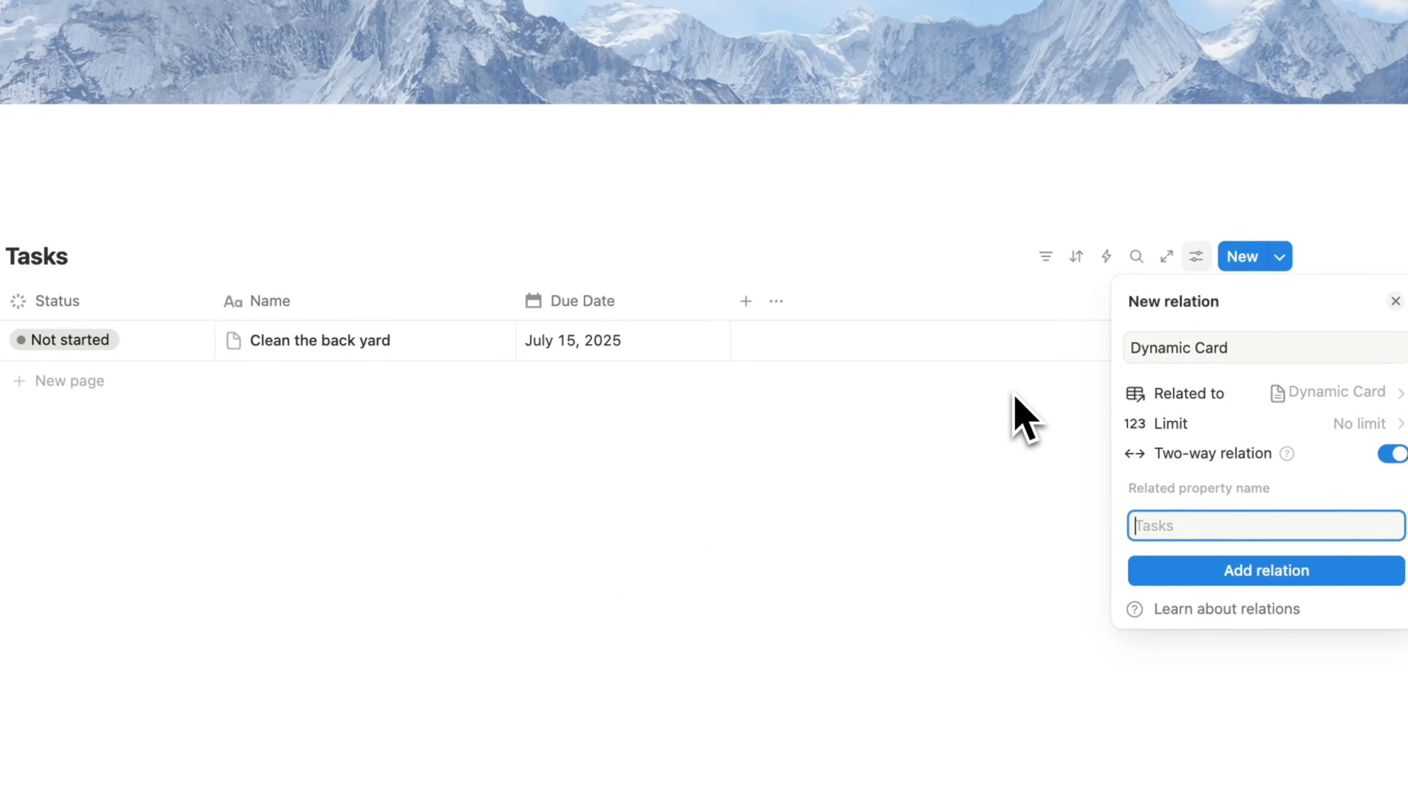
{"action": "left_click", "coordinate": [1227, 574]}
{"action": "left_click", "coordinate": [876, 527]}
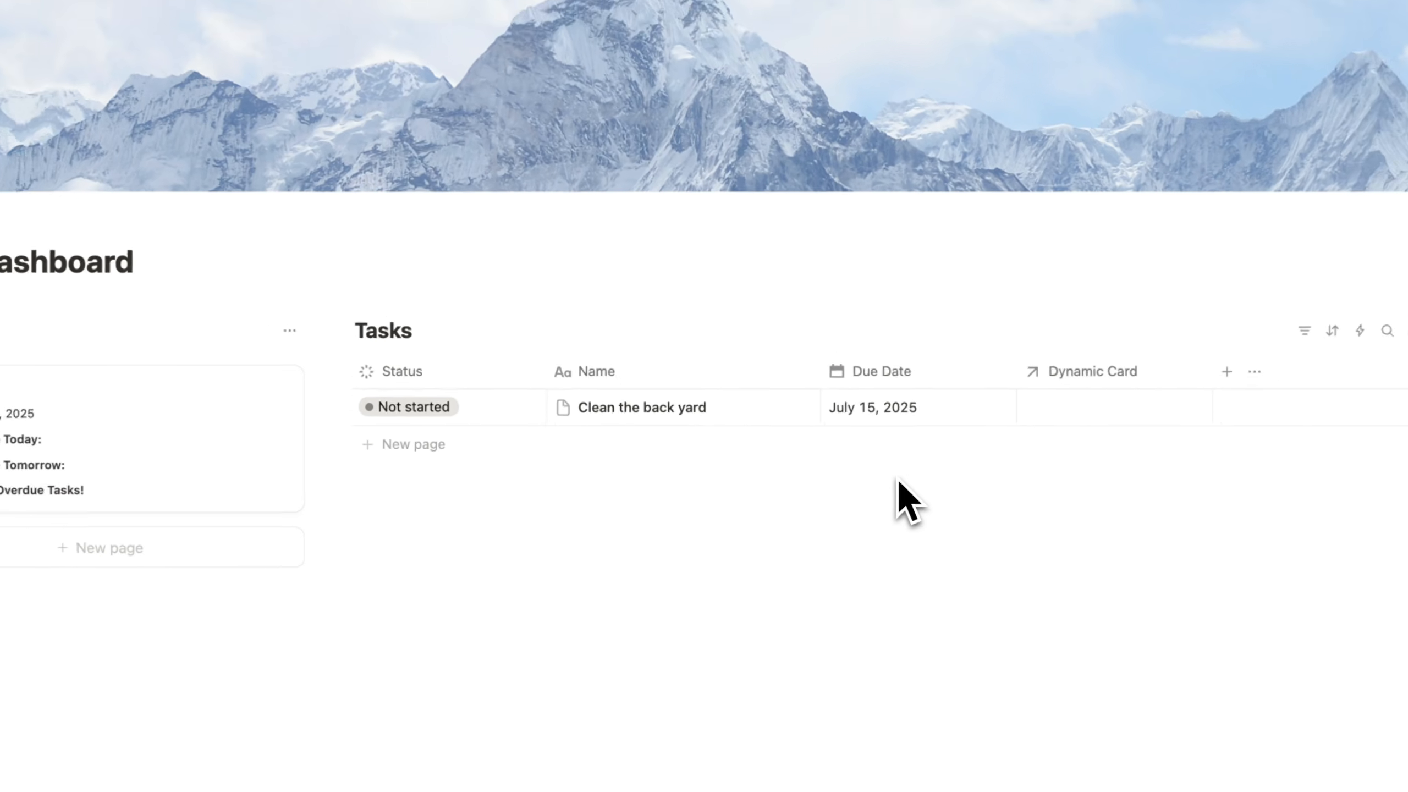
- Link the "Clean the back yard" task to the greeting page through its Dynamic Card relation
{"action": "left_click", "coordinate": [1101, 411]}
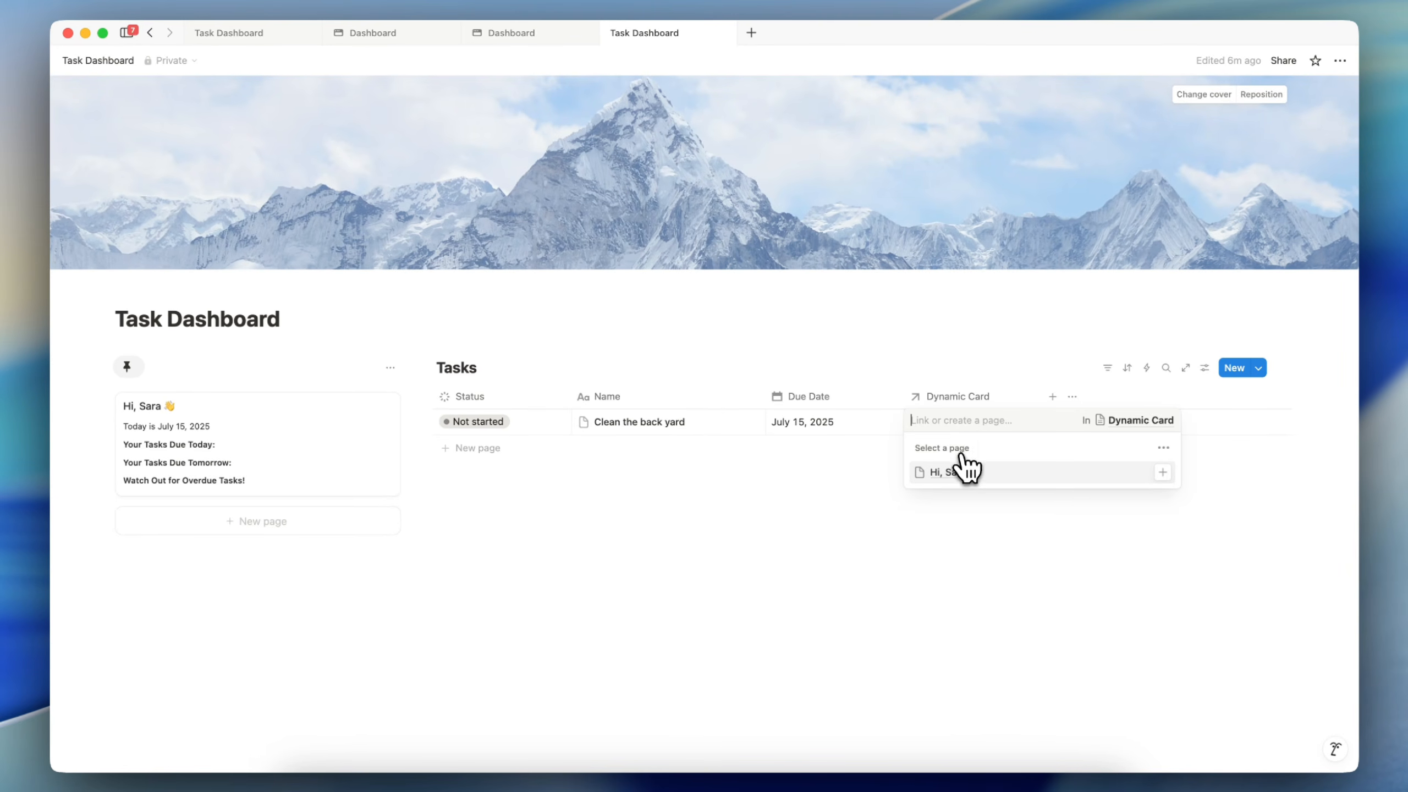
{"action": "left_click", "coordinate": [963, 471]}
{"action": "left_click", "coordinate": [964, 365]}
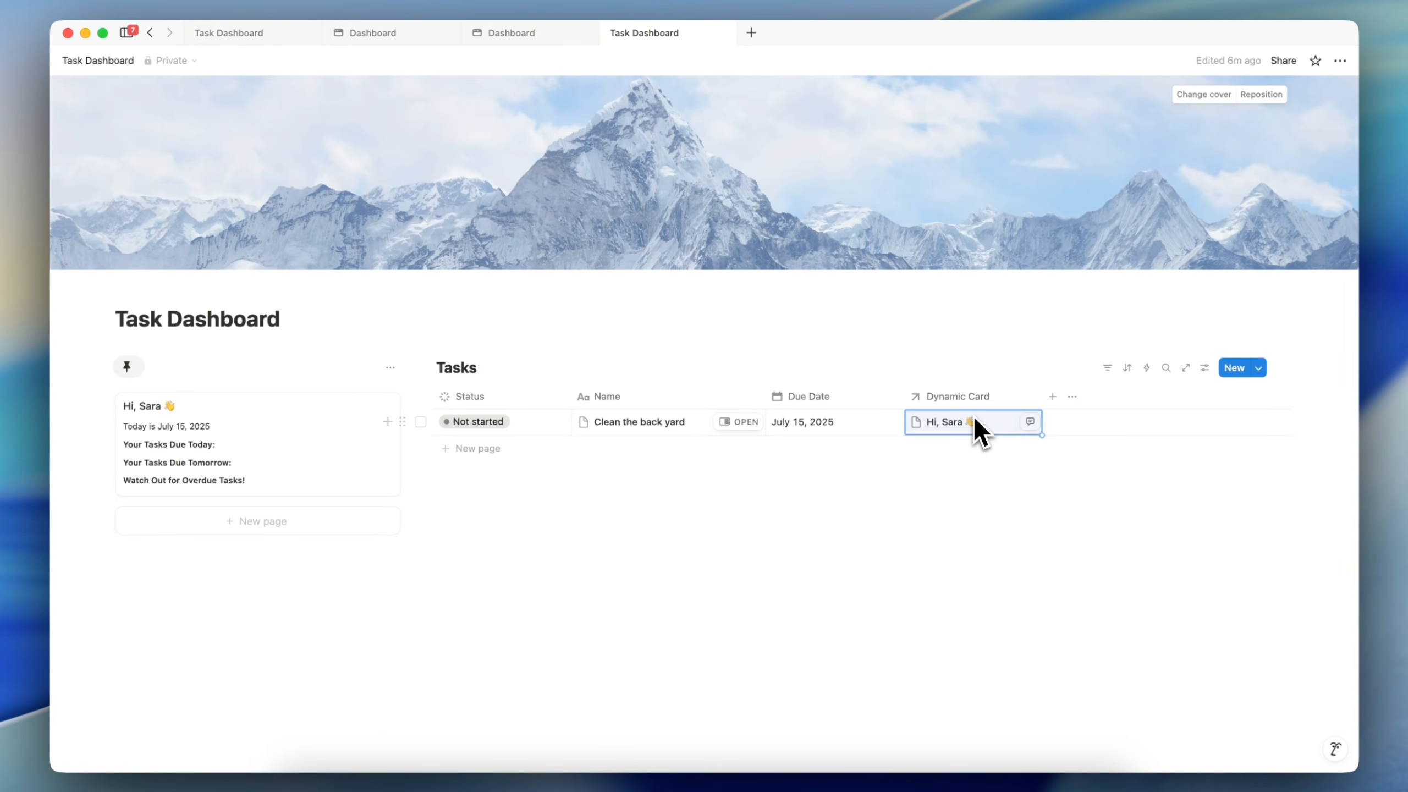
- Filter the Tasks table to tasks whose Dynamic Card relation contains the greeting page
{"action": "left_click", "coordinate": [1109, 369]}
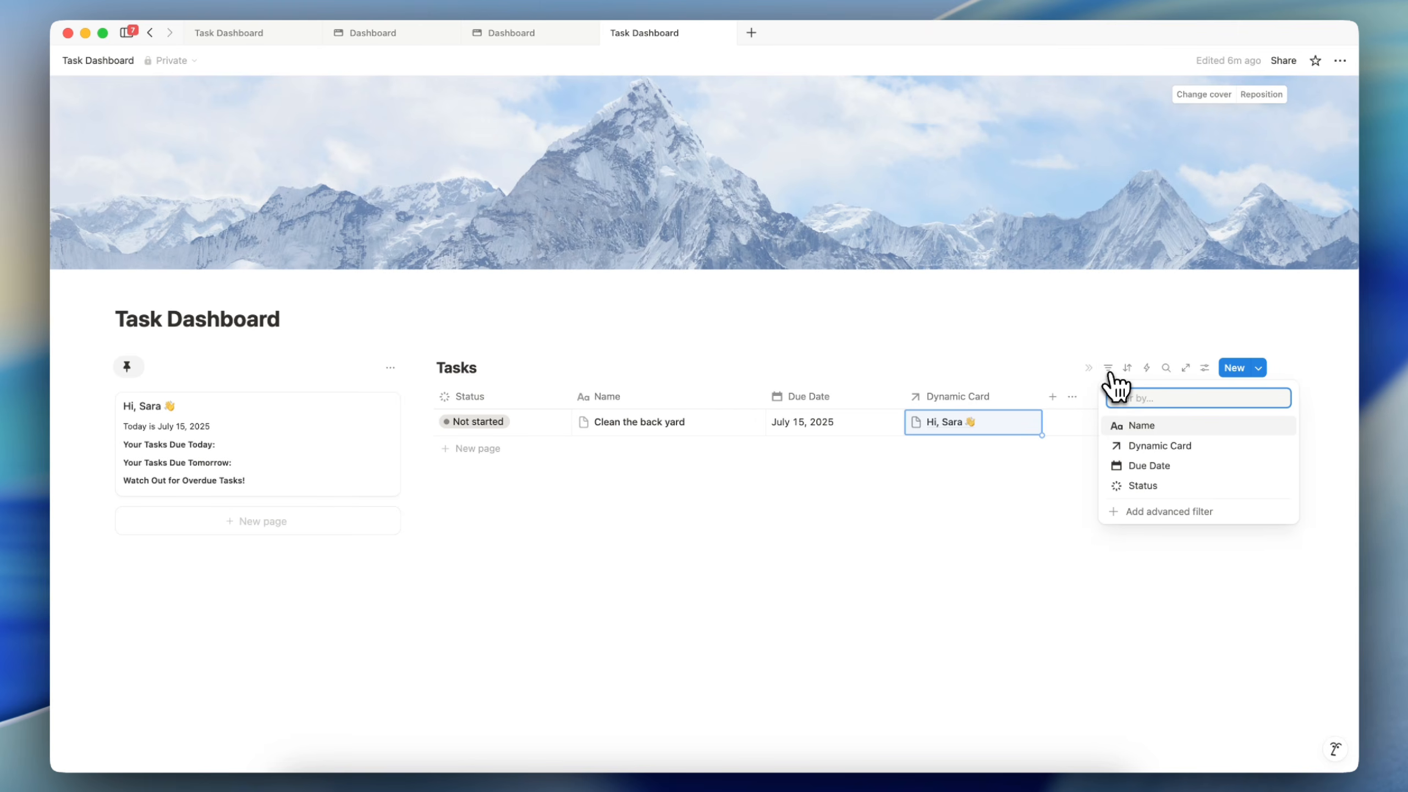
{"action": "left_click", "coordinate": [1161, 446]}
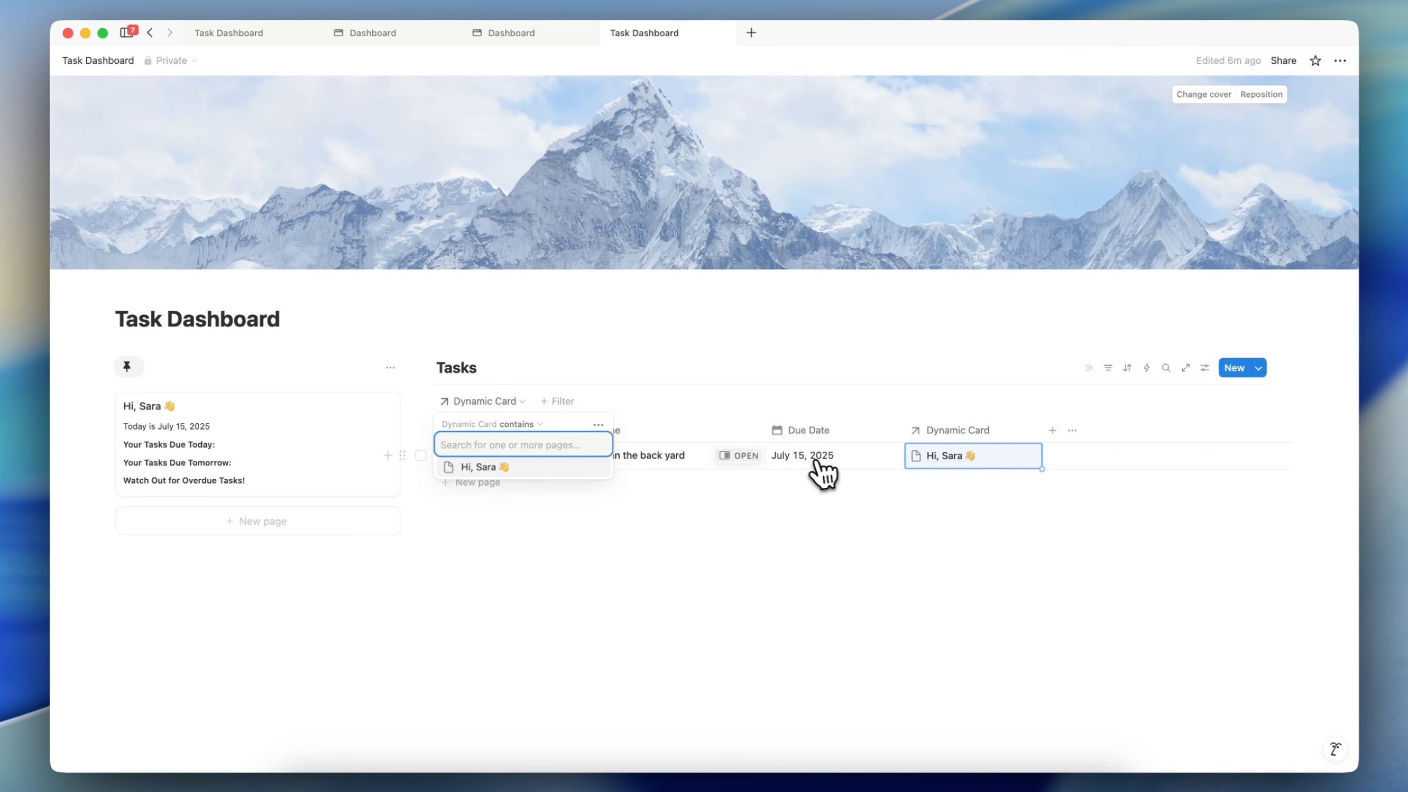
{"action": "left_click", "coordinate": [519, 466]}
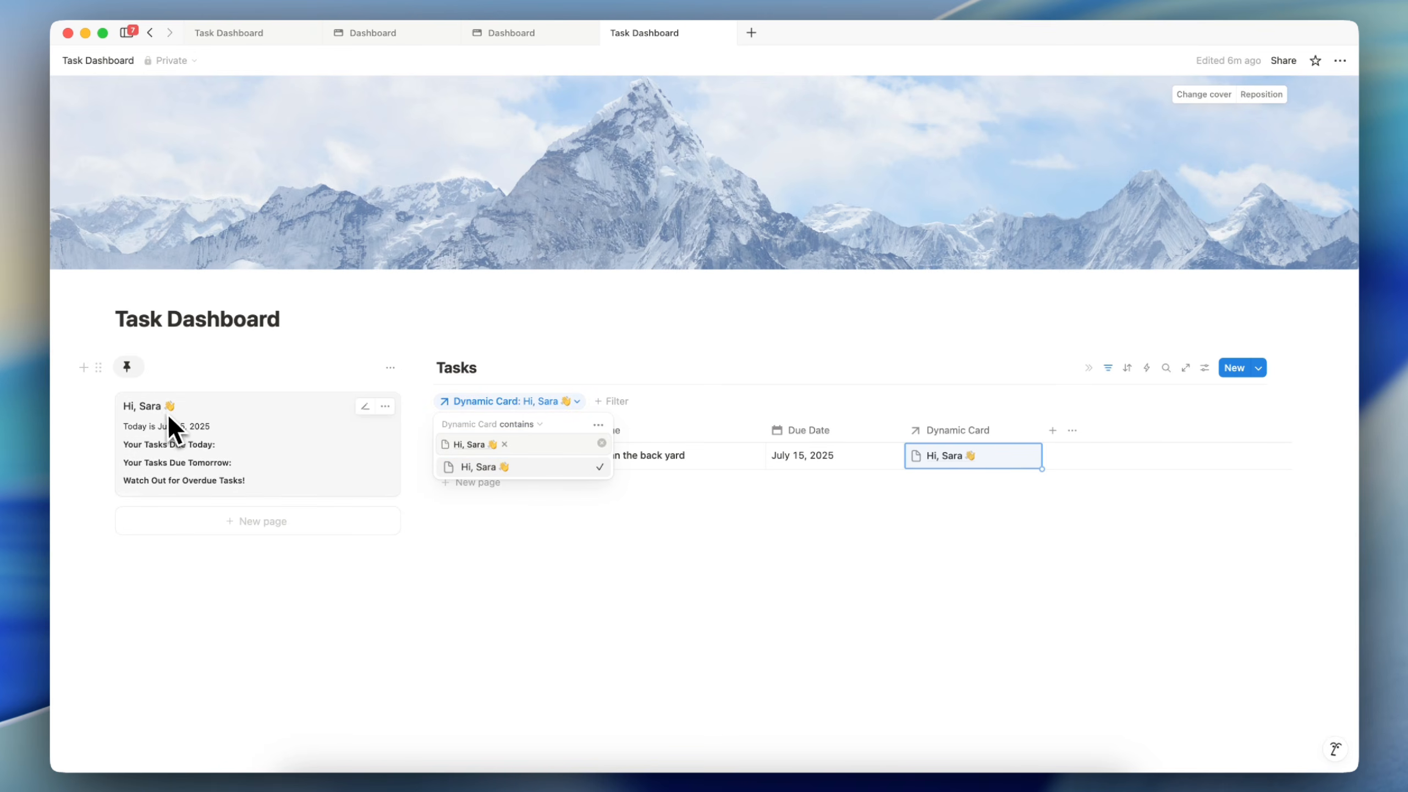
{"action": "left_click", "coordinate": [692, 477]}
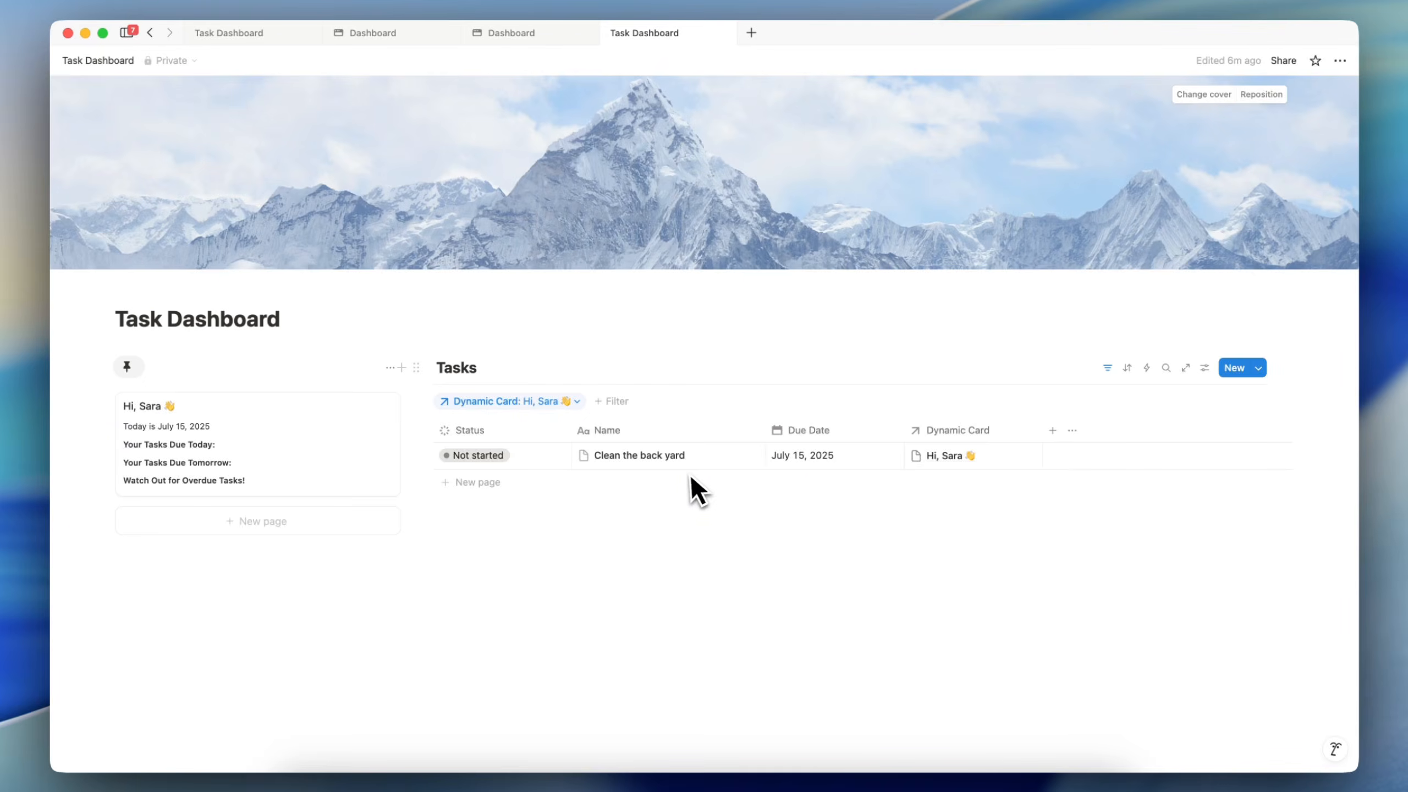
- Add a blank test task to the filtered Tasks table and delete it
{"action": "left_click", "coordinate": [481, 488]}
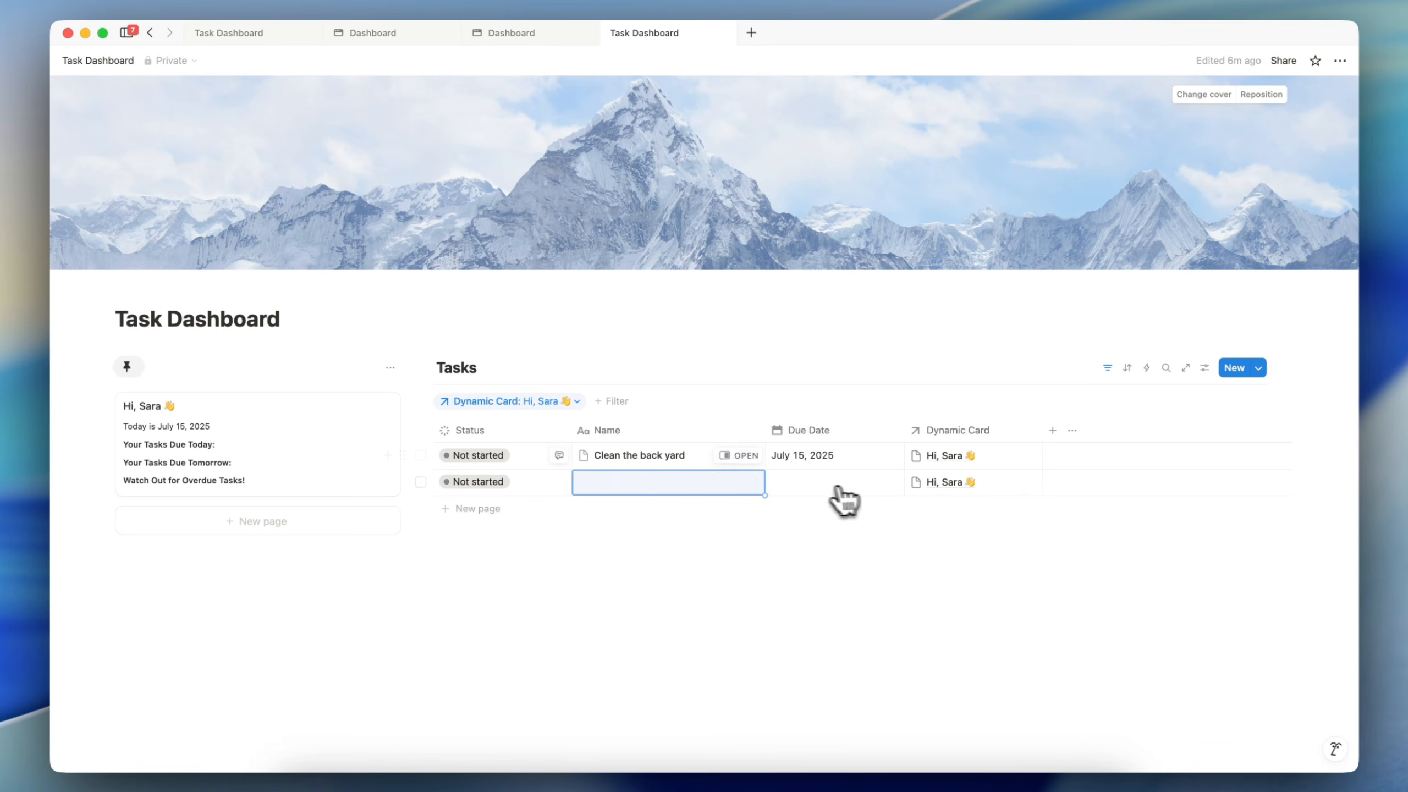
{"action": "left_click", "coordinate": [421, 482]}
{"action": "key", "text": "Delete"}
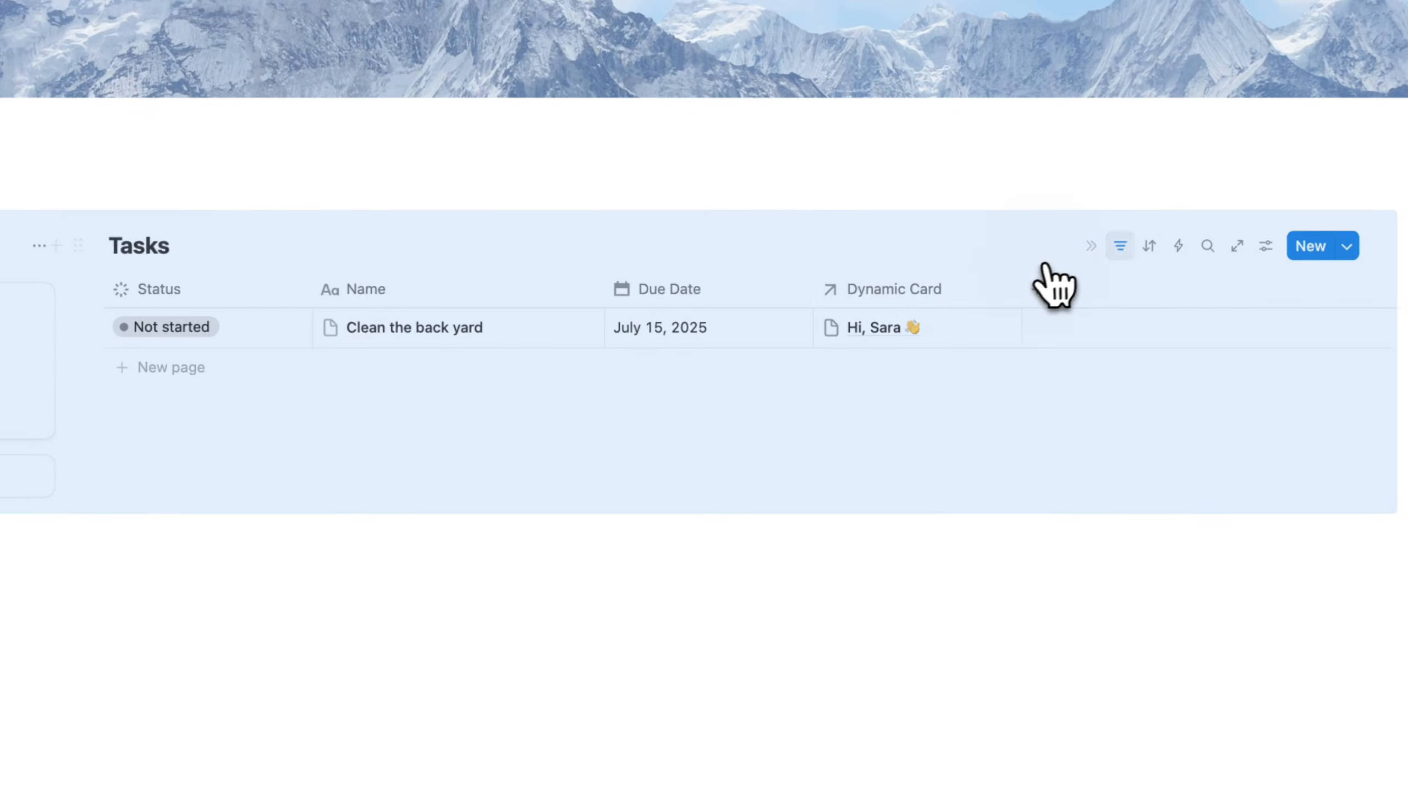
- Hide the Dynamic Card column in the Tasks table and set that property to always hide on the task's page
{"action": "left_click", "coordinate": [953, 434]}
{"action": "left_click", "coordinate": [915, 587]}
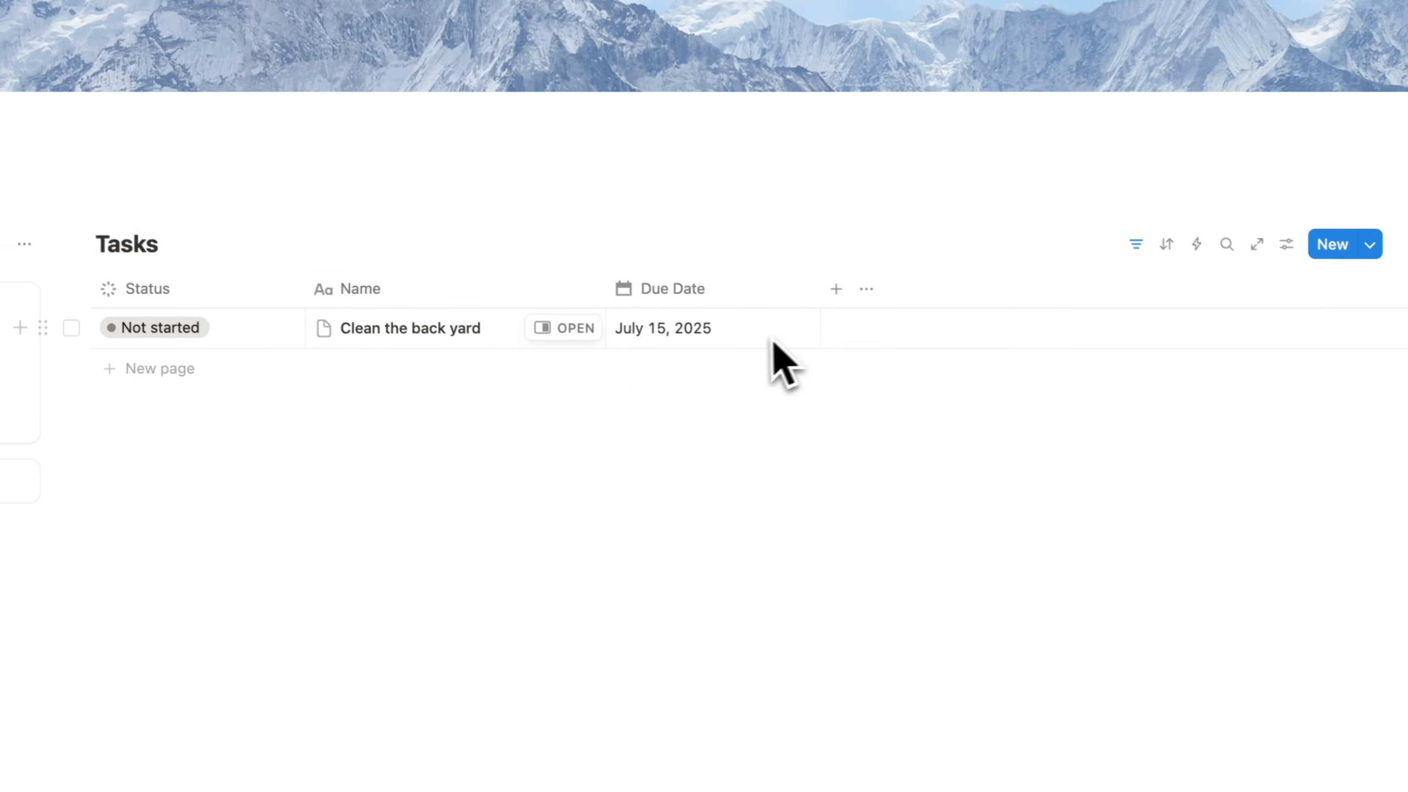
{"action": "left_click", "coordinate": [563, 328]}
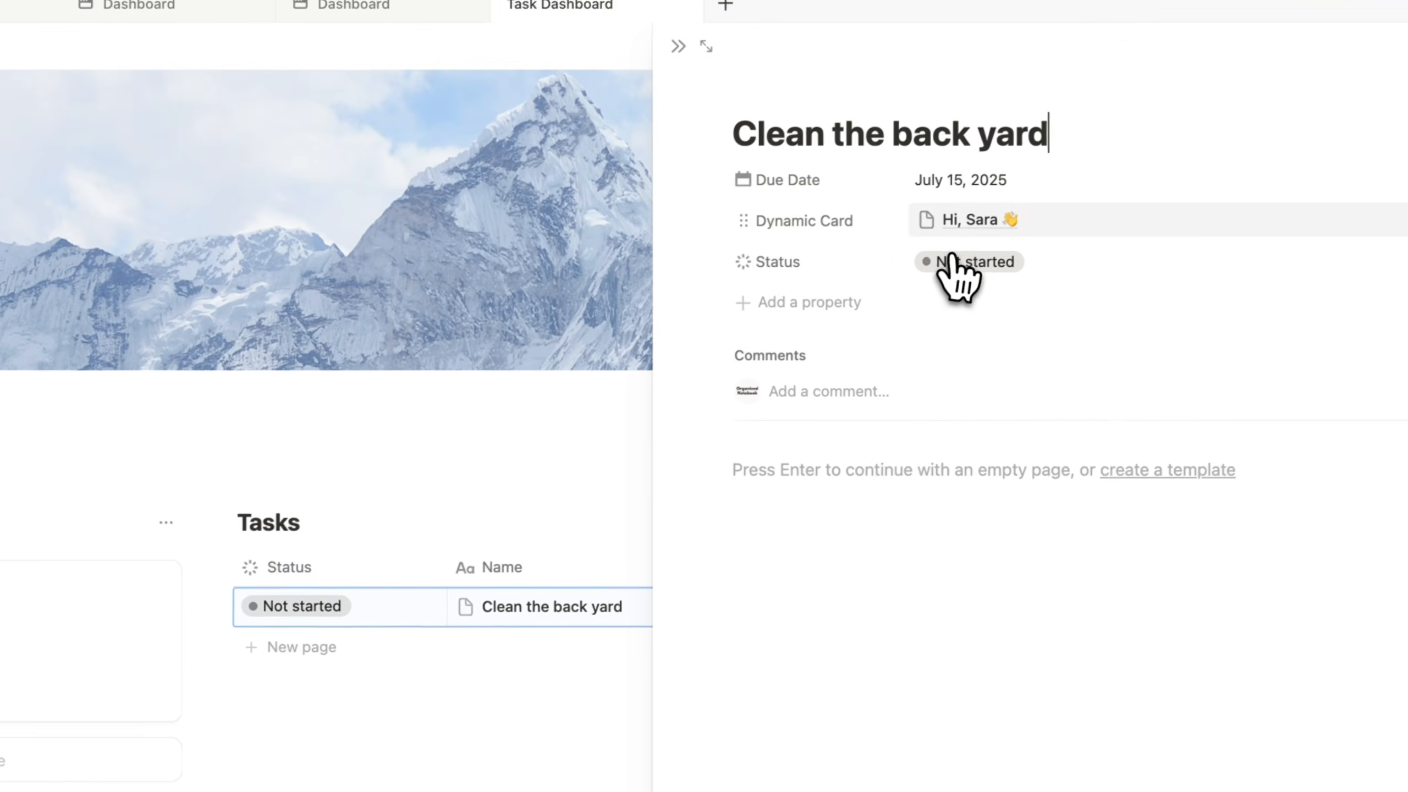
{"action": "left_click", "coordinate": [971, 106]}
{"action": "mouse_move", "coordinate": [787, 393]}
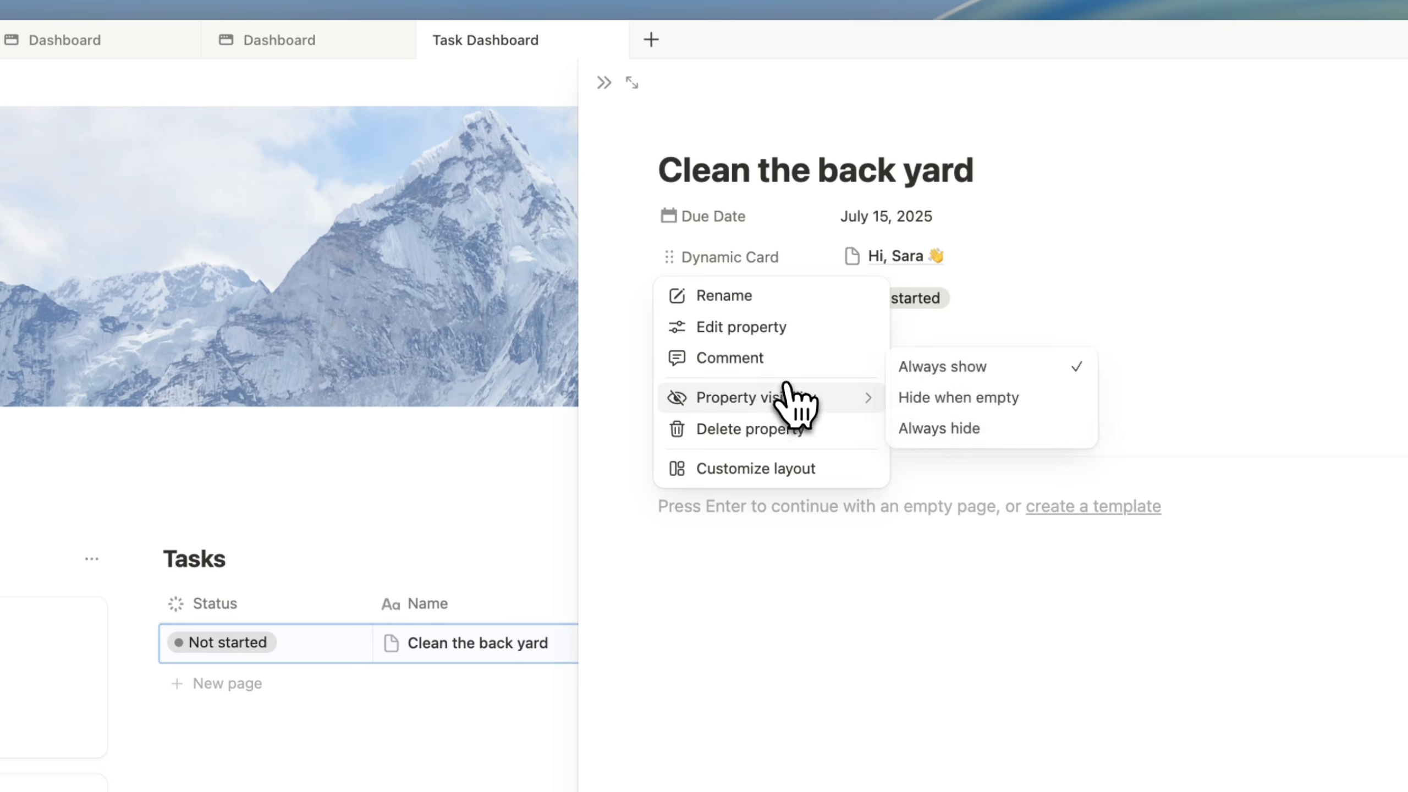
{"action": "left_click", "coordinate": [942, 428]}
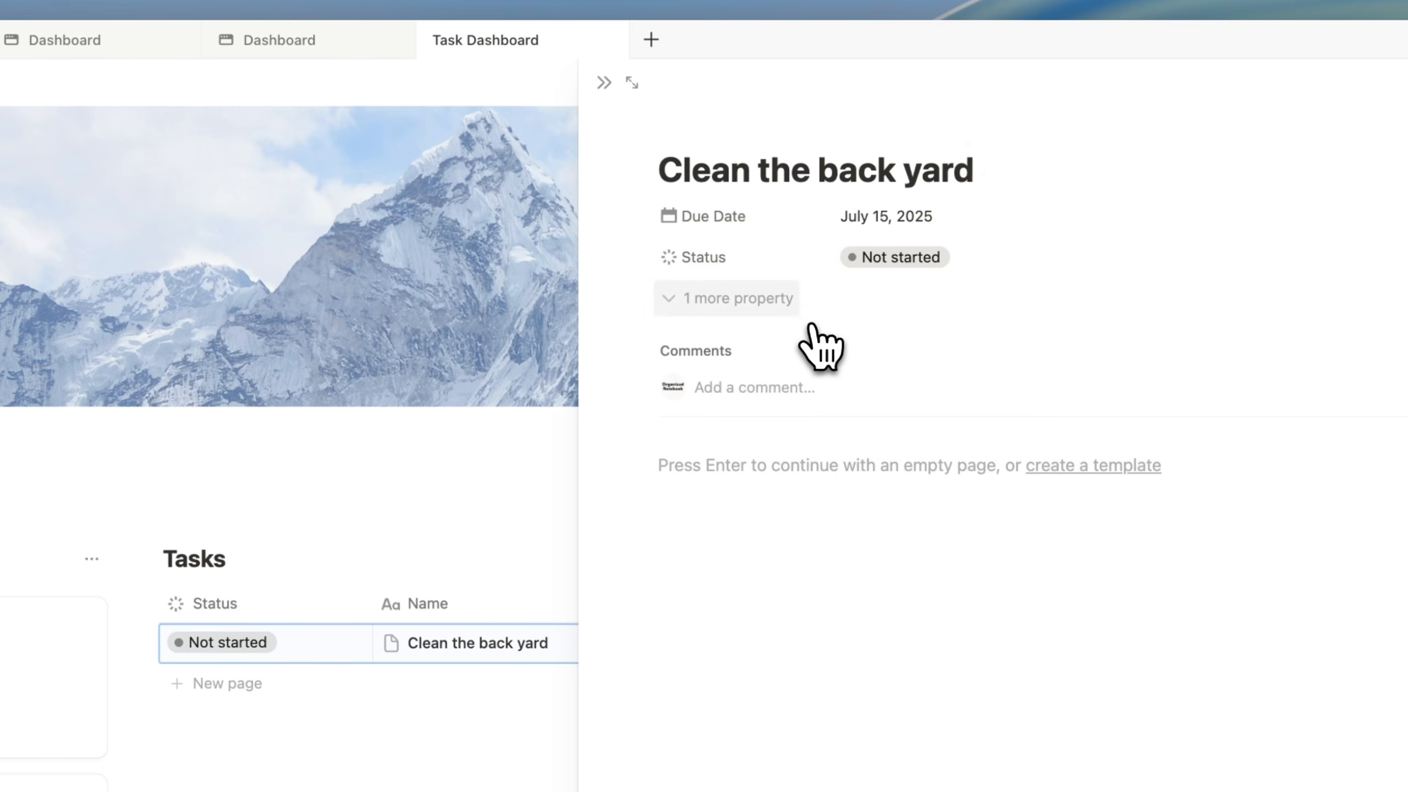
{"action": "left_click", "coordinate": [610, 84]}
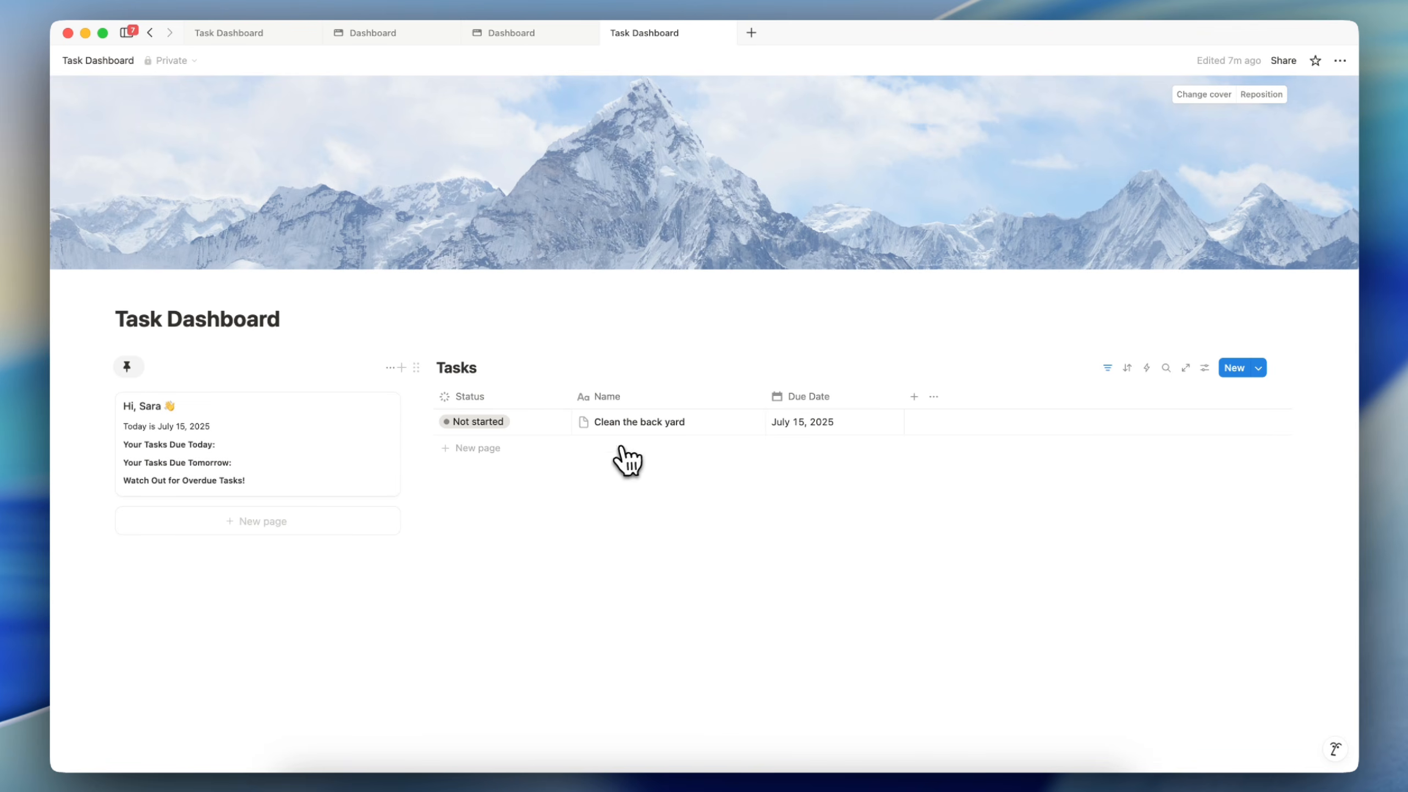
- Open the greeting card's page and set its Tasks relation property to always hide
{"action": "left_click", "coordinate": [390, 467]}
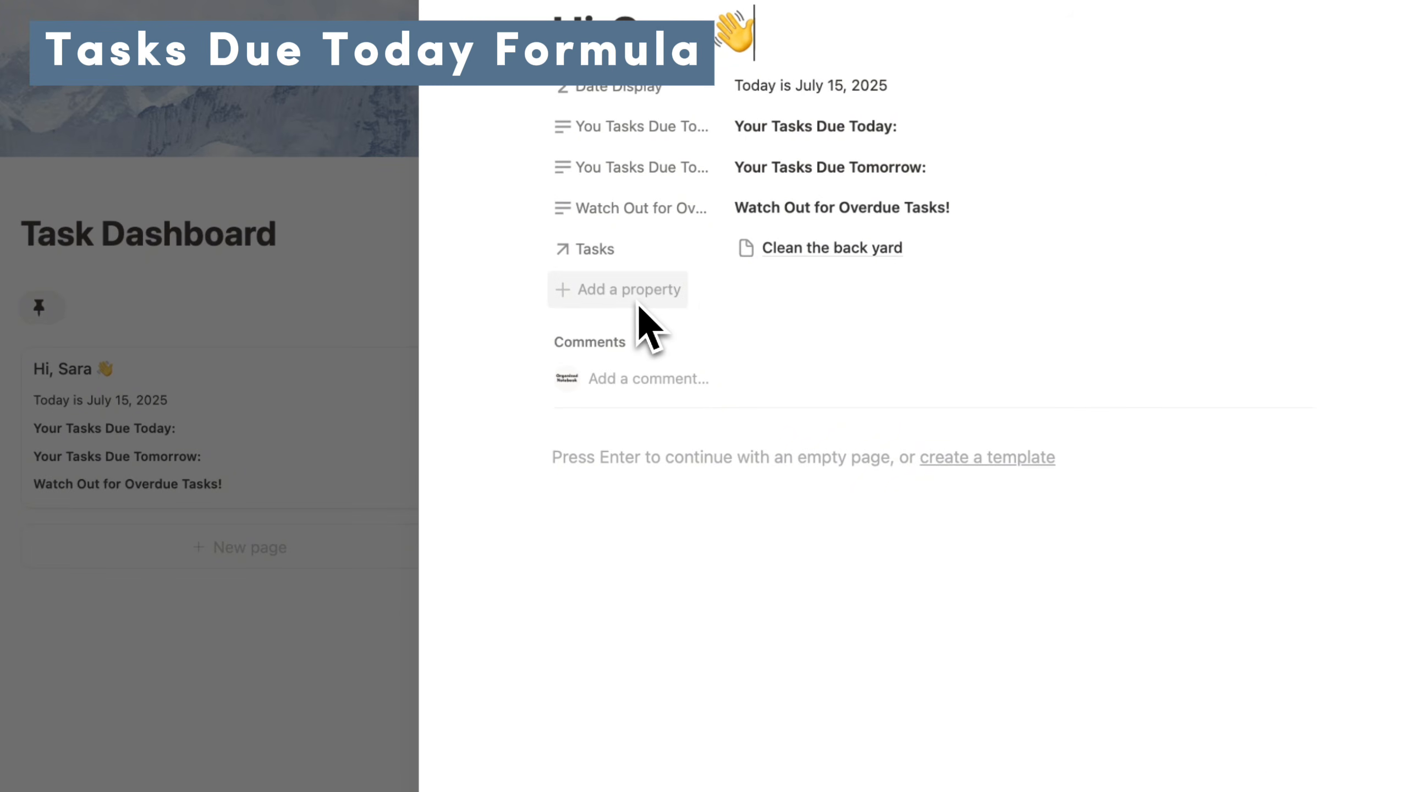
{"action": "left_click", "coordinate": [646, 256]}
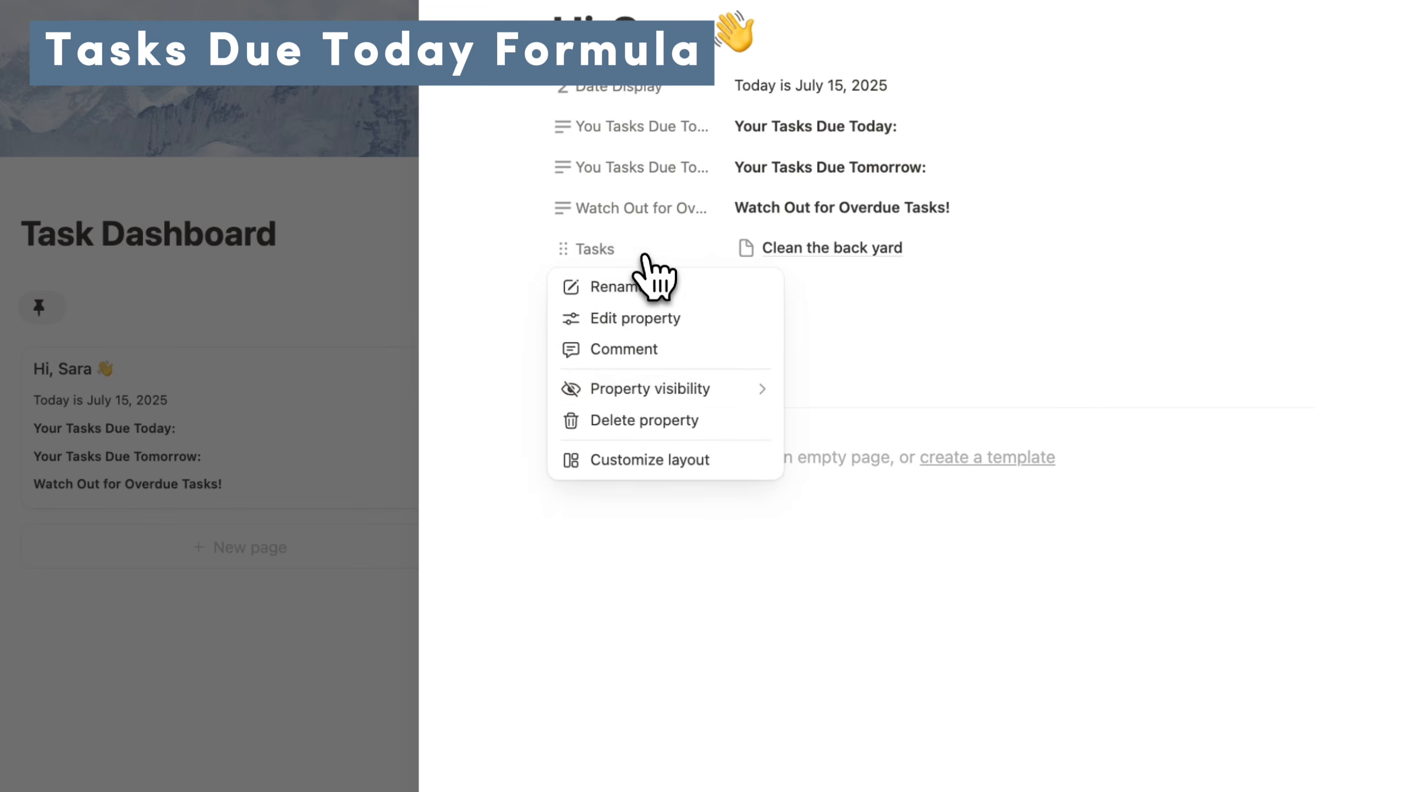
{"action": "mouse_move", "coordinate": [679, 389]}
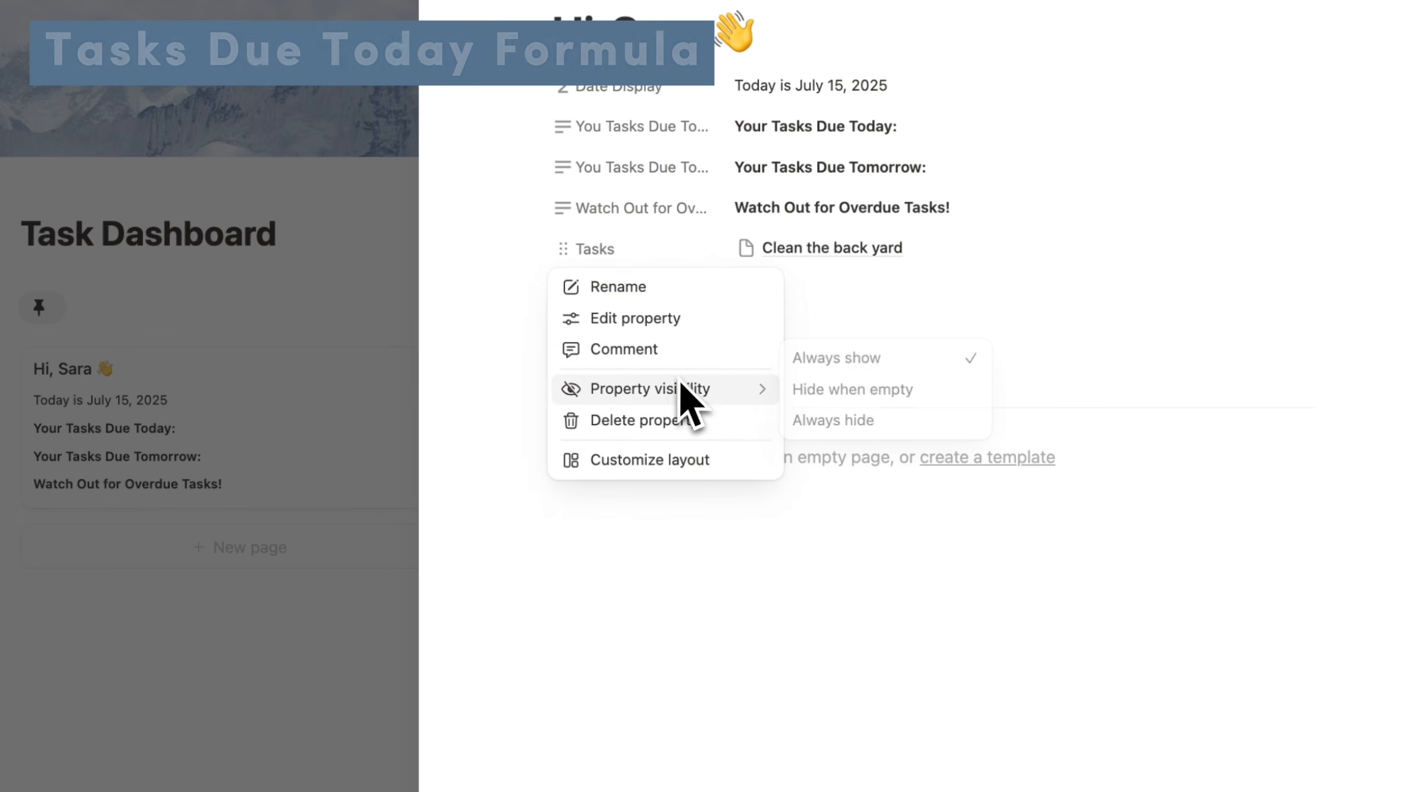
{"action": "left_click", "coordinate": [848, 428]}
- Add a formula property named "Due Today" to the card page and place it directly below the "Your Tasks Due Today:" label
{"action": "left_click", "coordinate": [618, 256]}
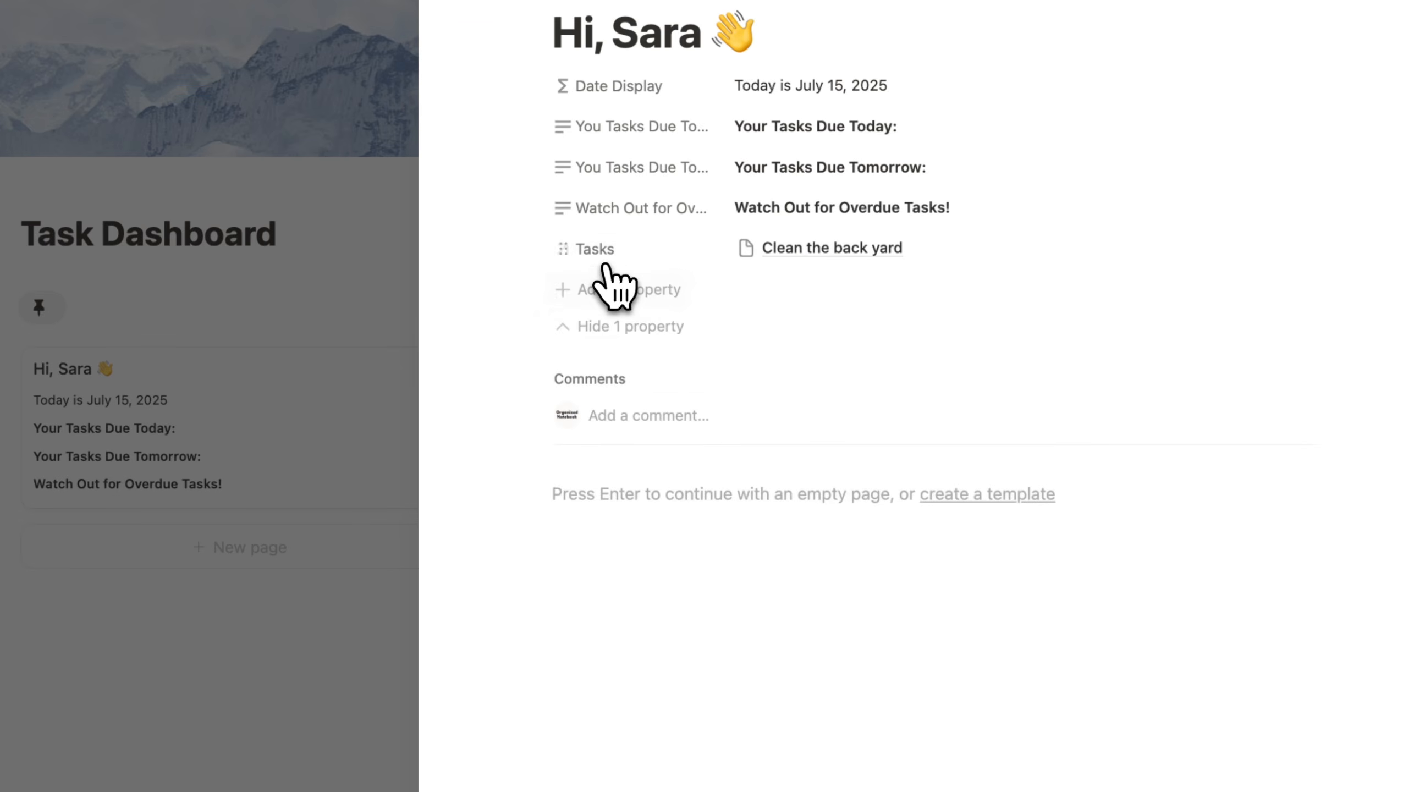
{"action": "left_click", "coordinate": [604, 291]}
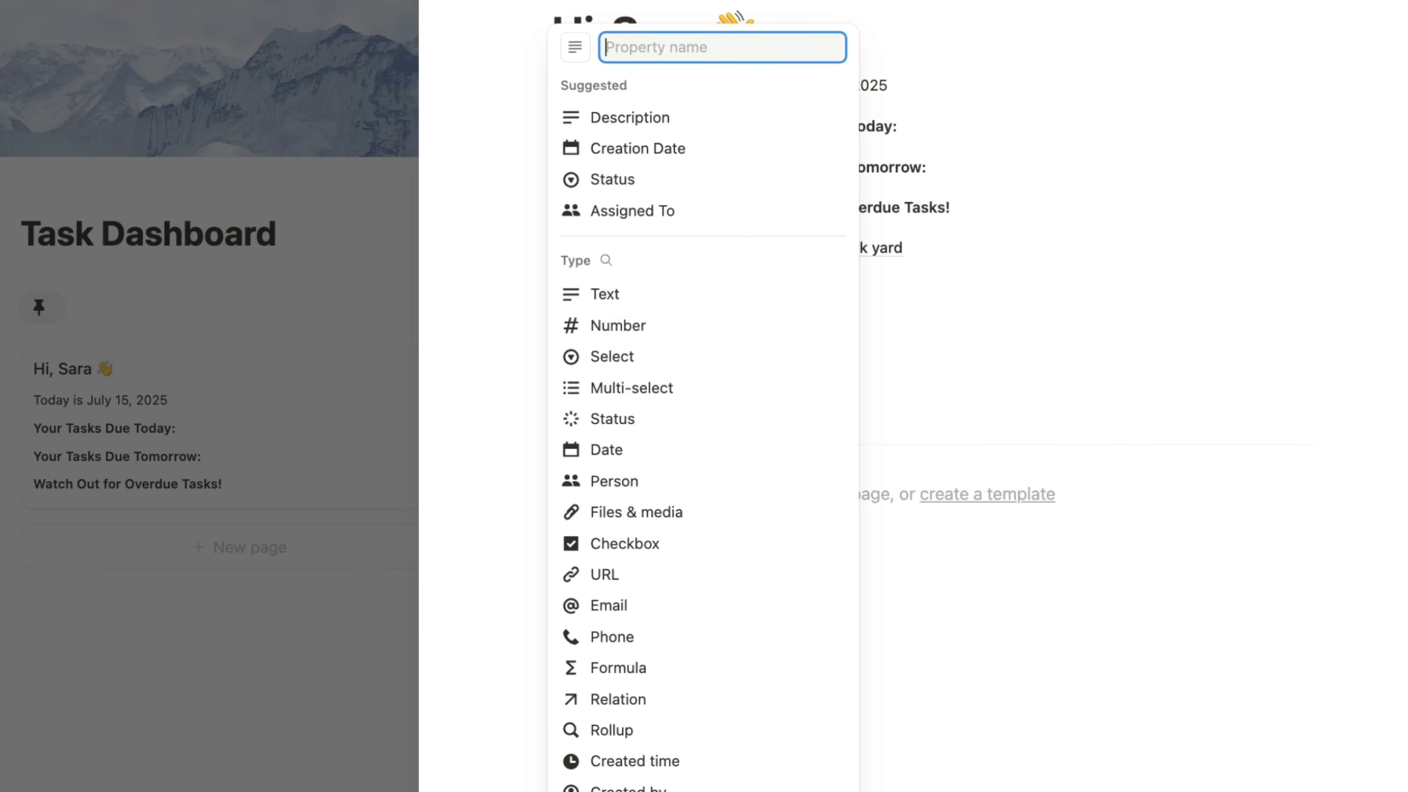
{"action": "left_click", "coordinate": [645, 669]}
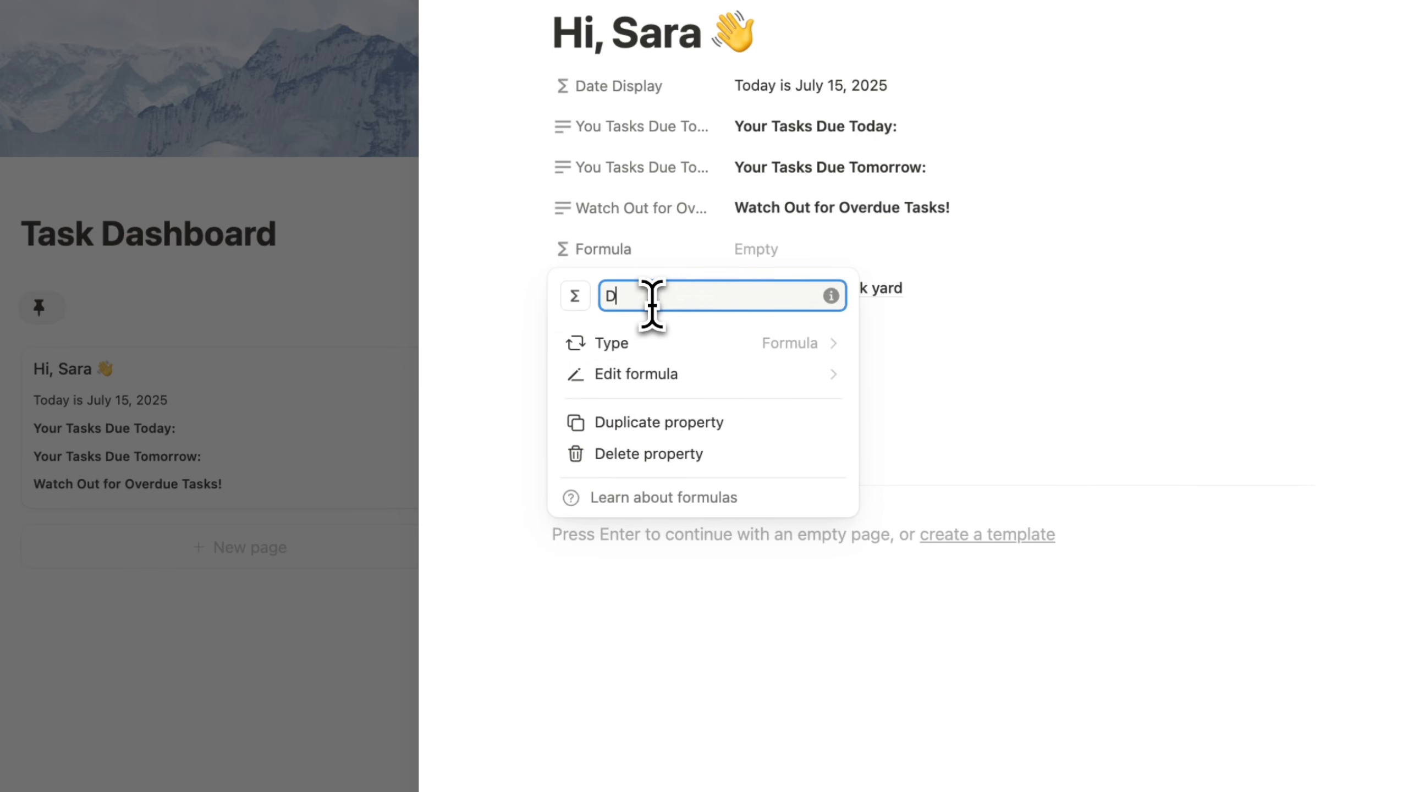
{"action": "left_click", "coordinate": [644, 258]}
{"action": "left_click_drag", "start_coordinate": [617, 252], "coordinate": [610, 169]}
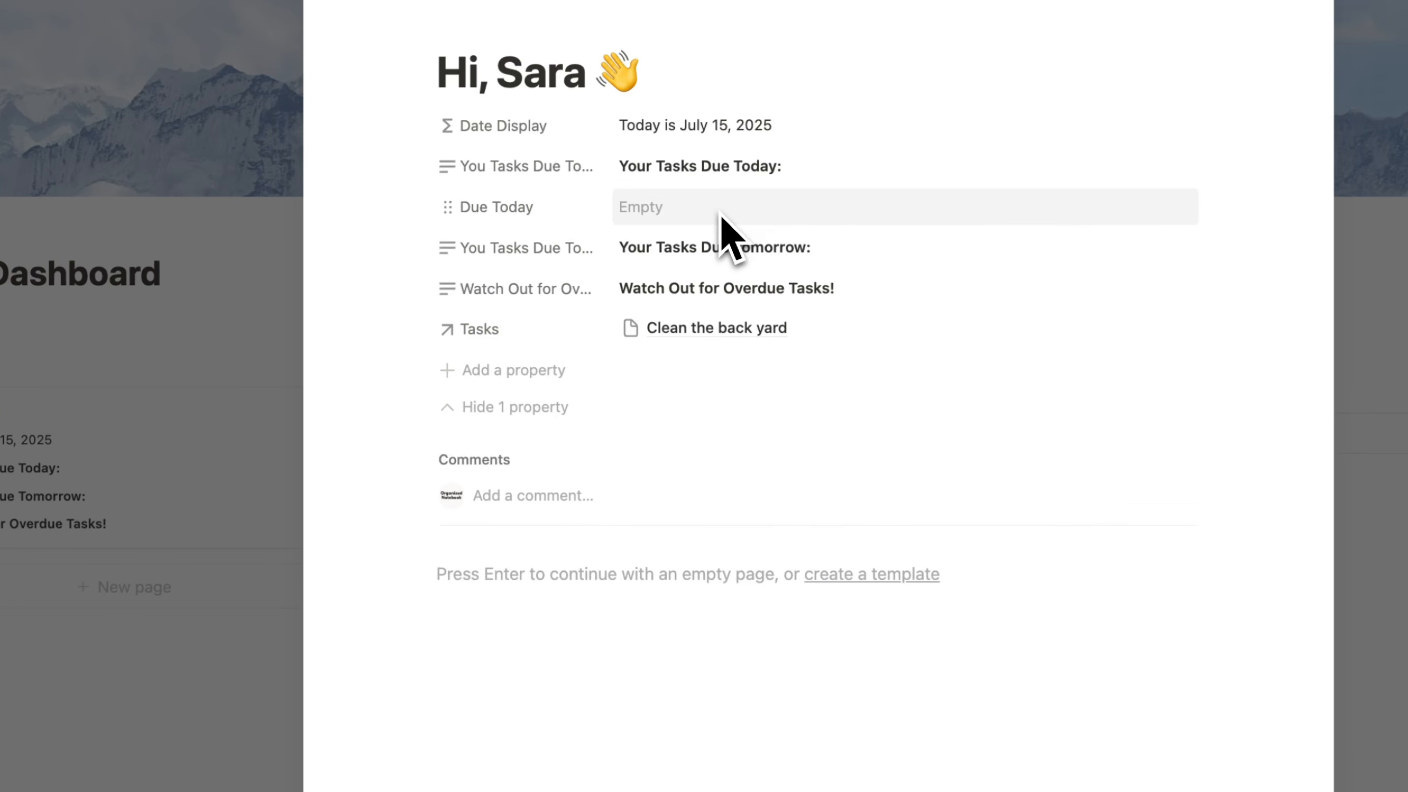
{"action": "left_click", "coordinate": [518, 407]}
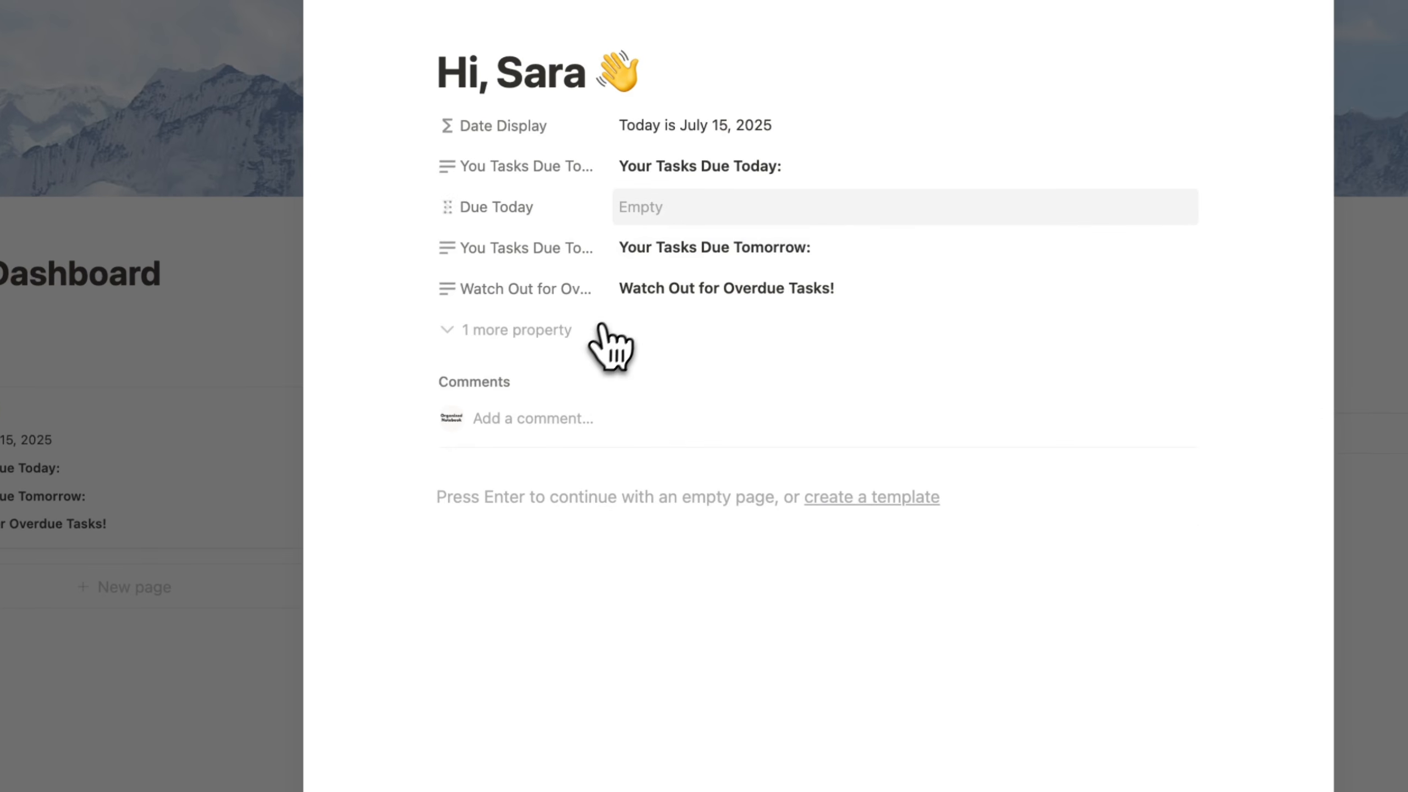
- Start the Due Today formula by filtering the related Tasks to those whose Status is not "Done": Tasks.filter(current.Status != "Done")
{"action": "left_click", "coordinate": [714, 209]}
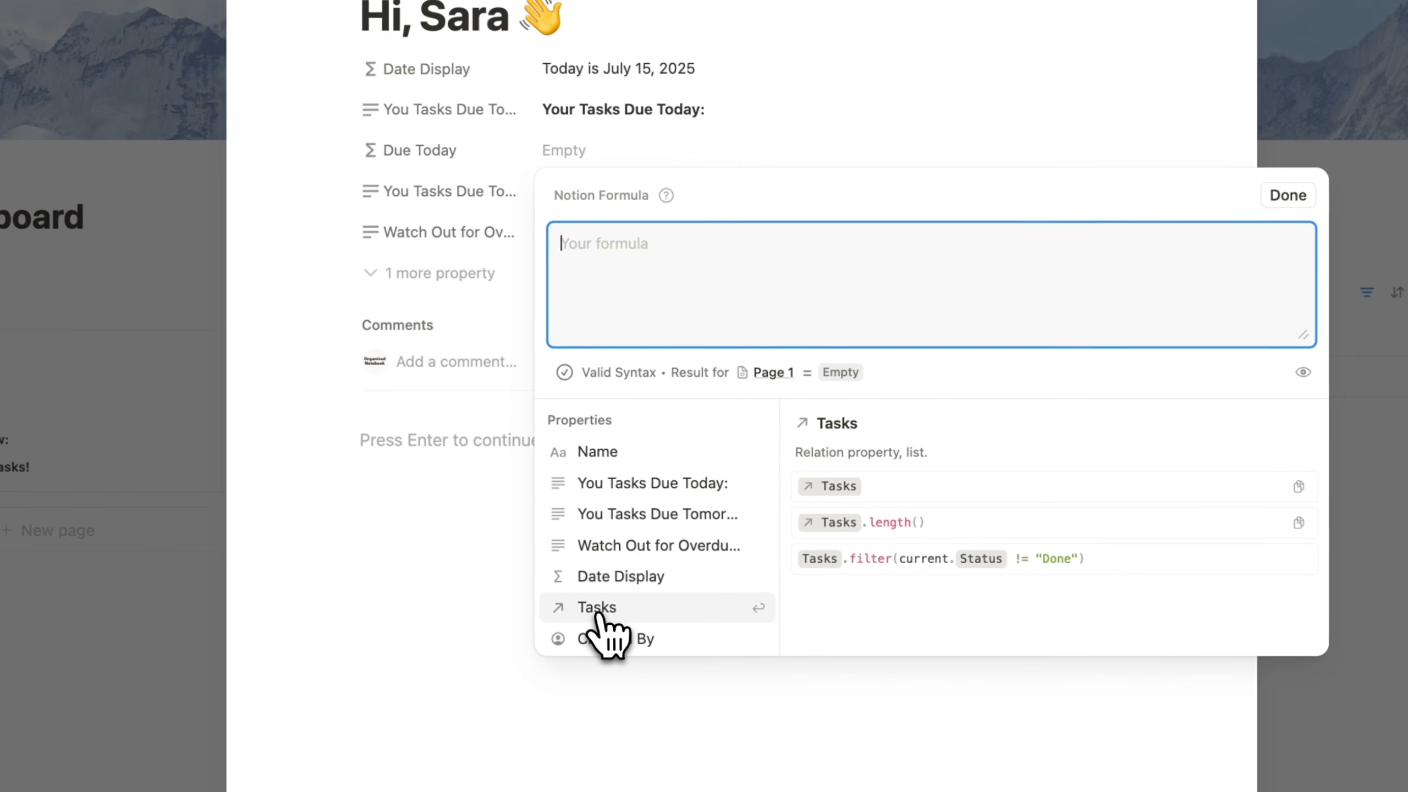
{"action": "left_click", "coordinate": [607, 610]}
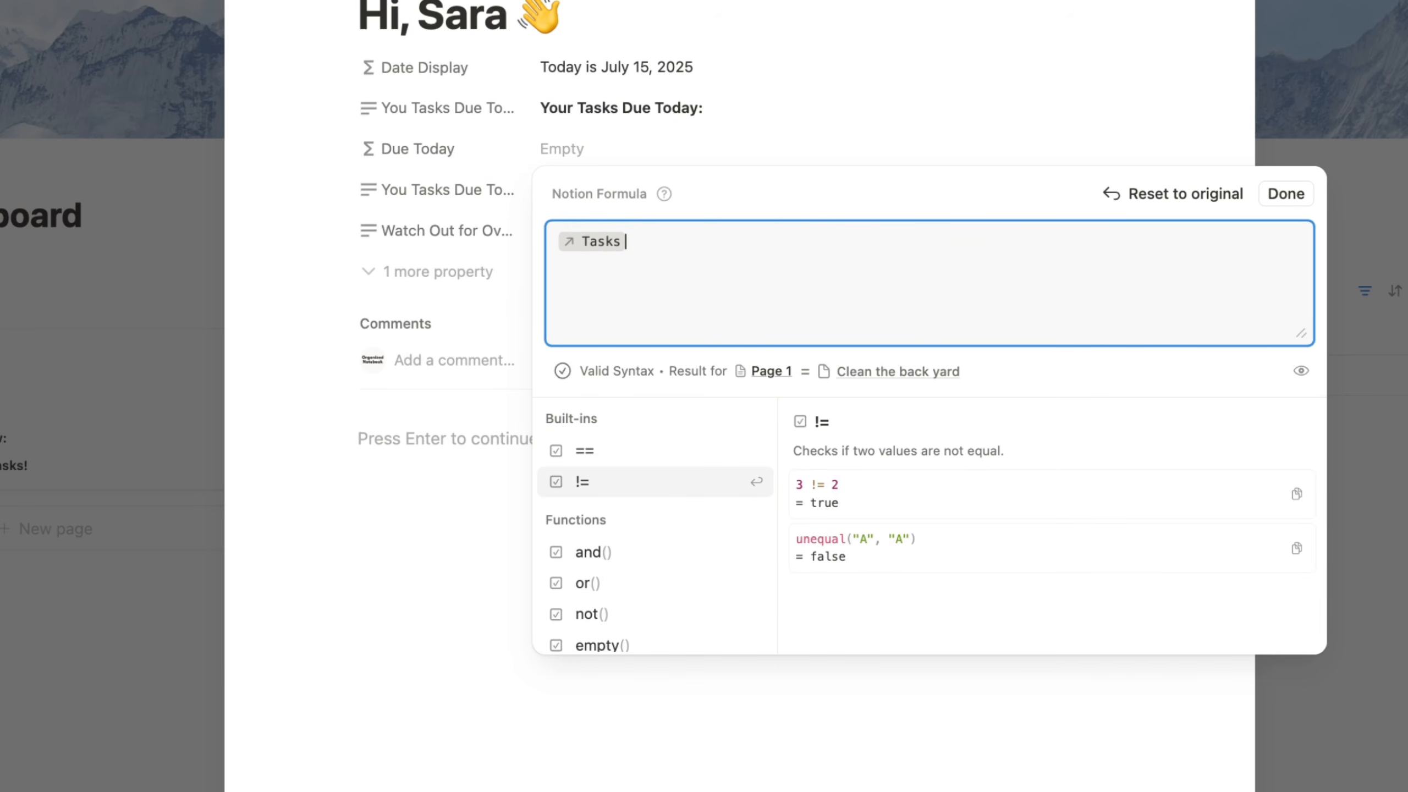
{"action": "type", "text": "."}
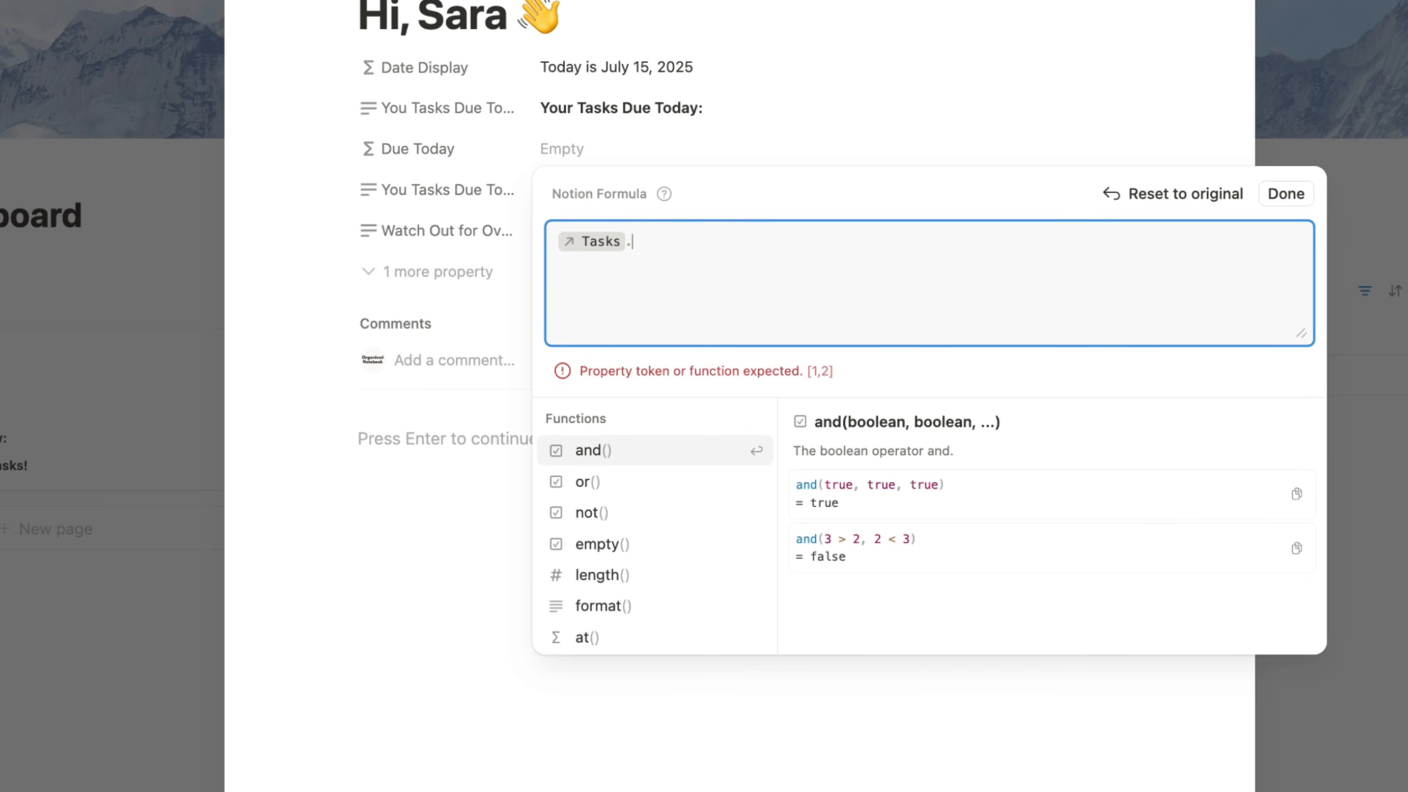
{"action": "type", "text": "filt"}
{"action": "left_click", "coordinate": [662, 451]}
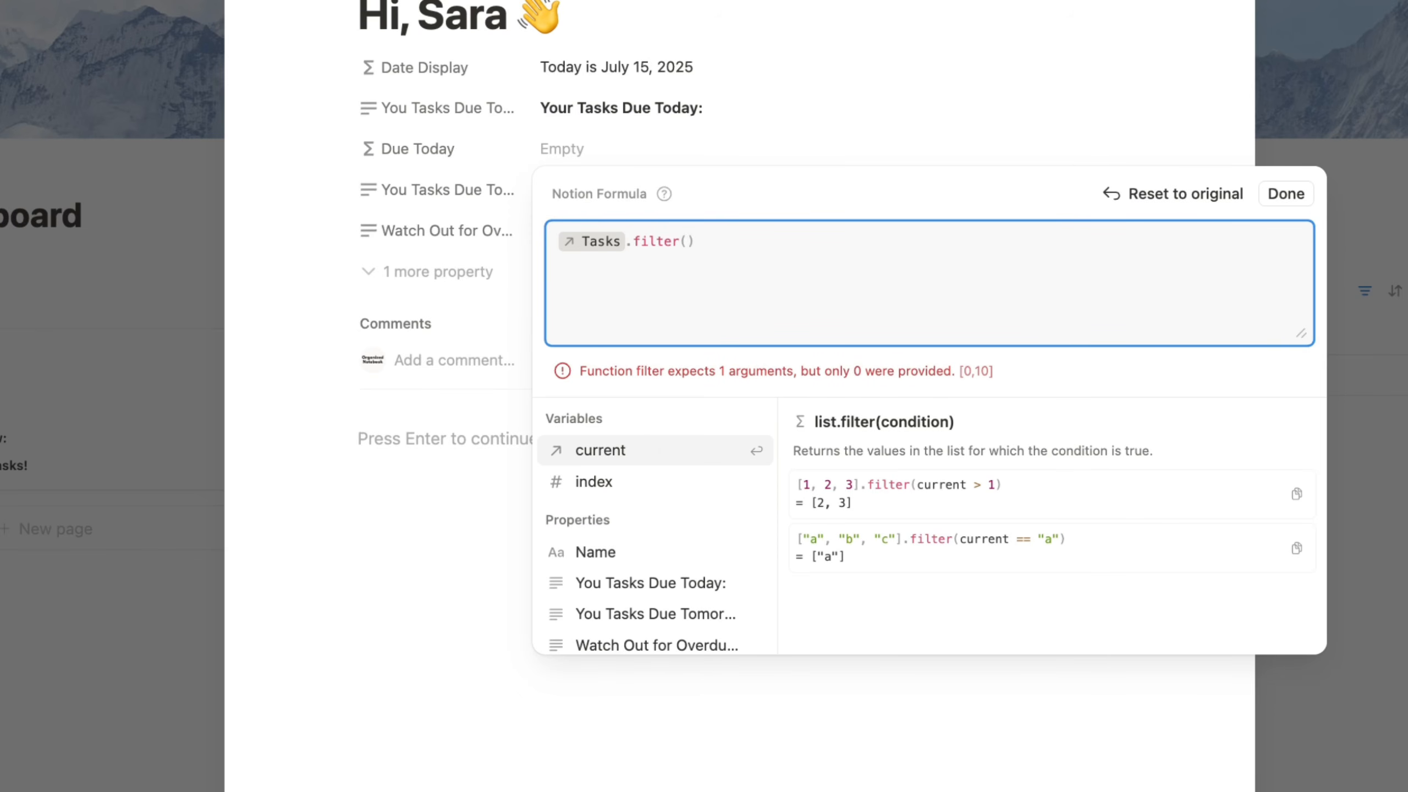
{"action": "left_click", "coordinate": [665, 450]}
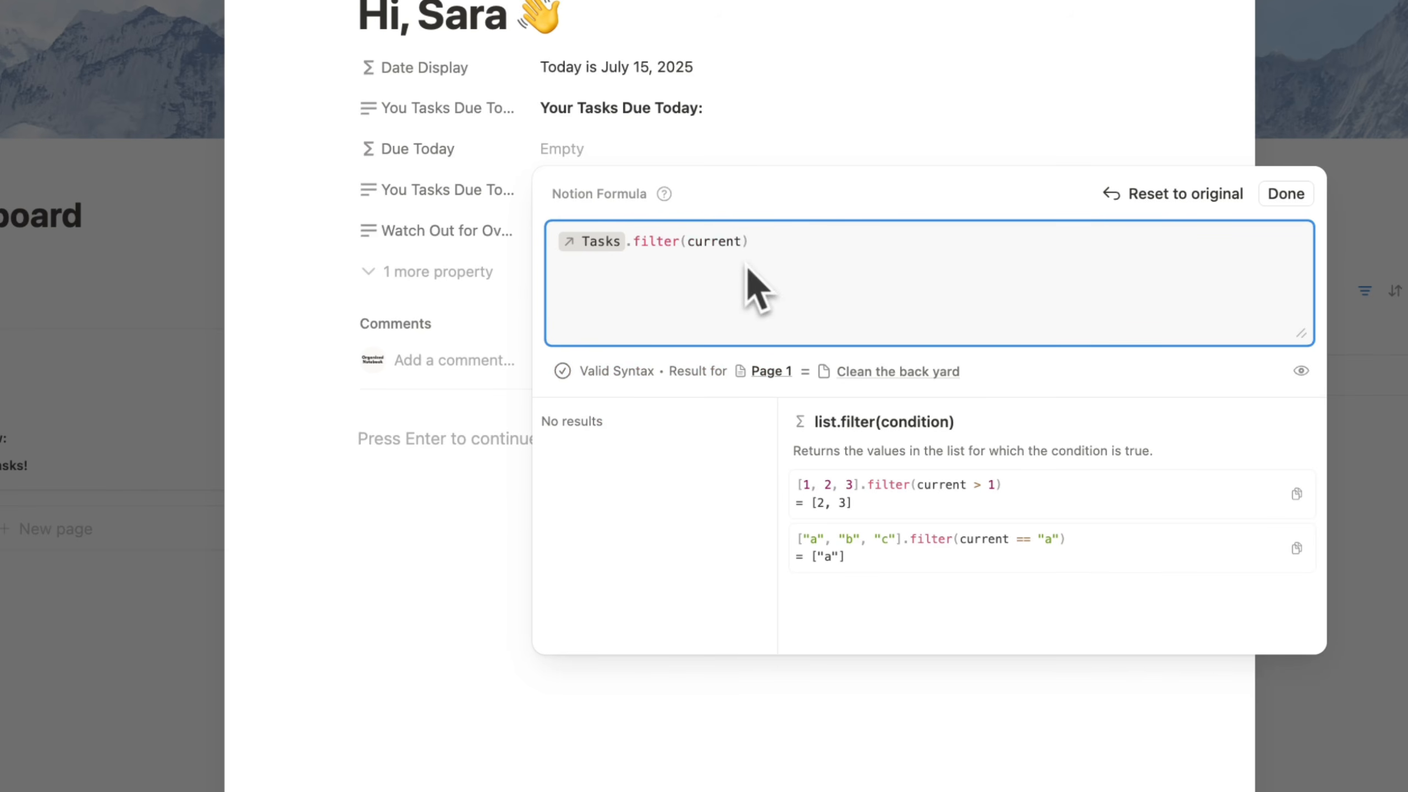
{"action": "type", "text": "."}
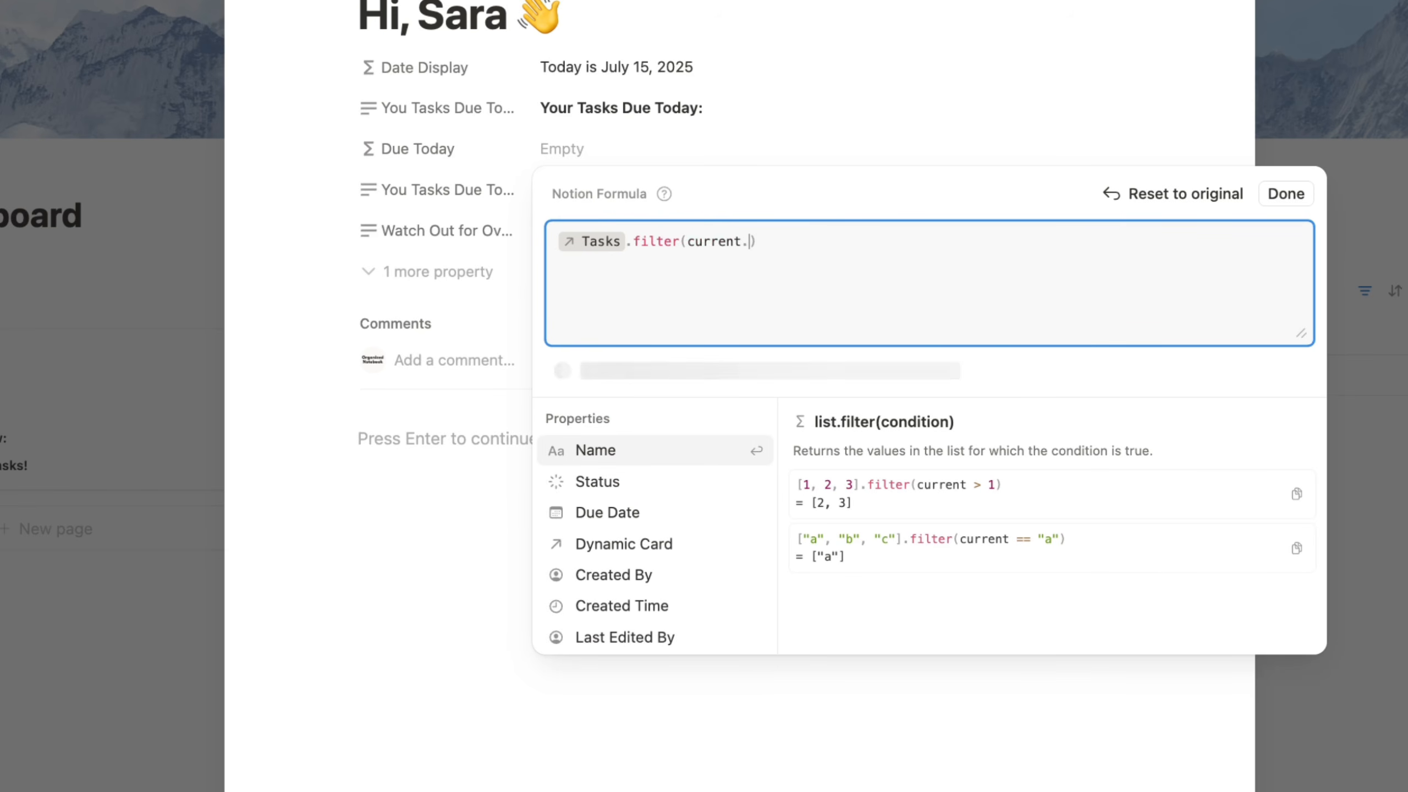
{"action": "left_click", "coordinate": [674, 486]}
{"action": "type", "text": "!="}
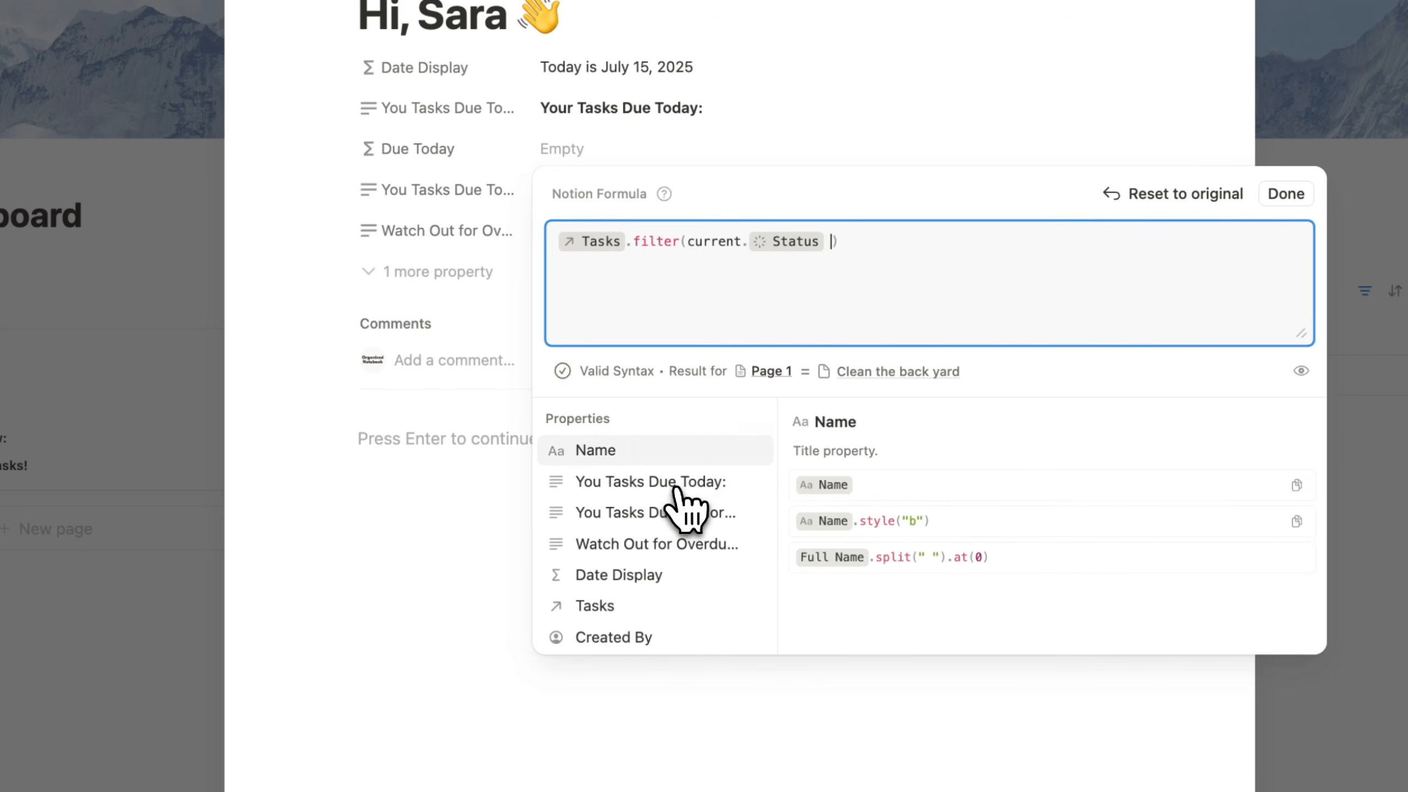
{"action": "type", "text": " \""}
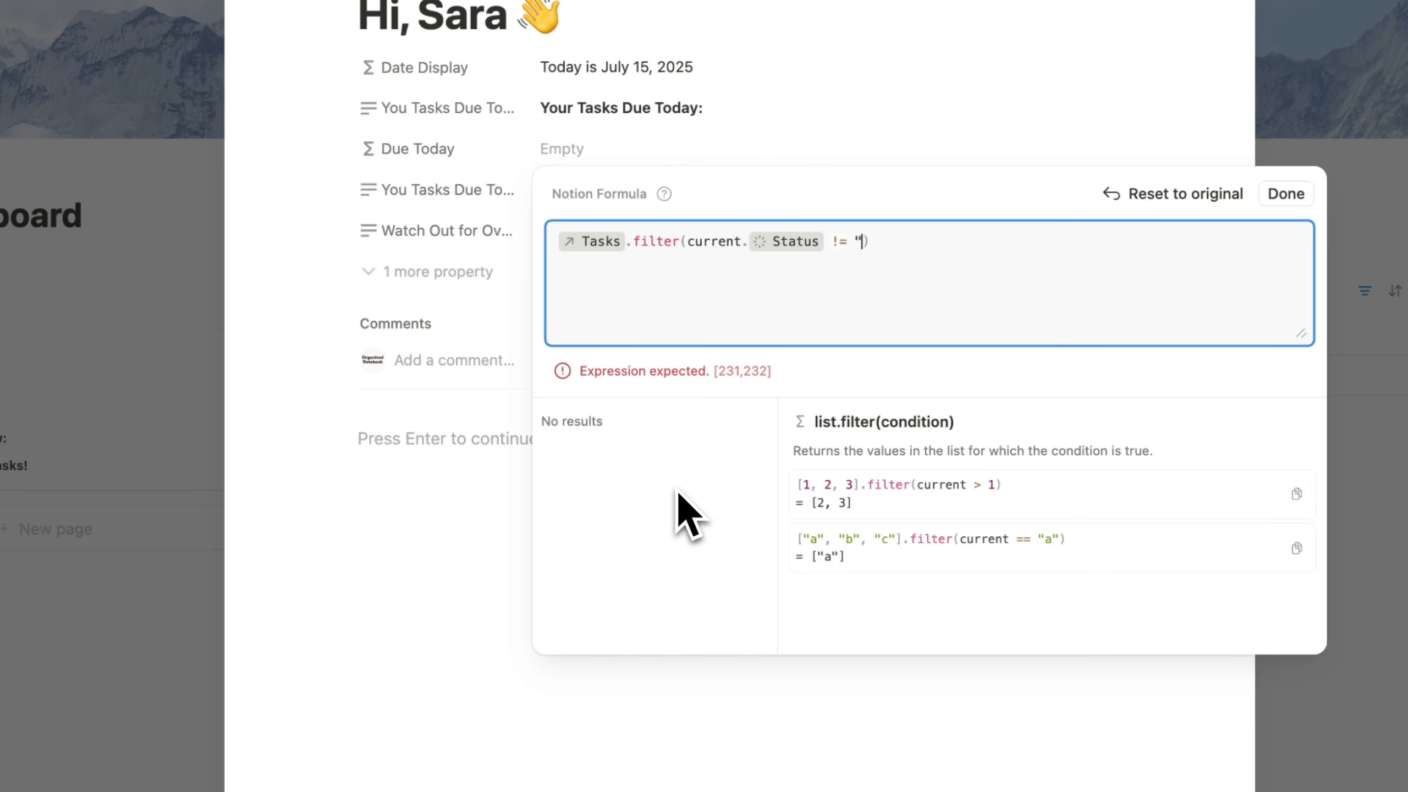
{"action": "type", "text": "Done\""}
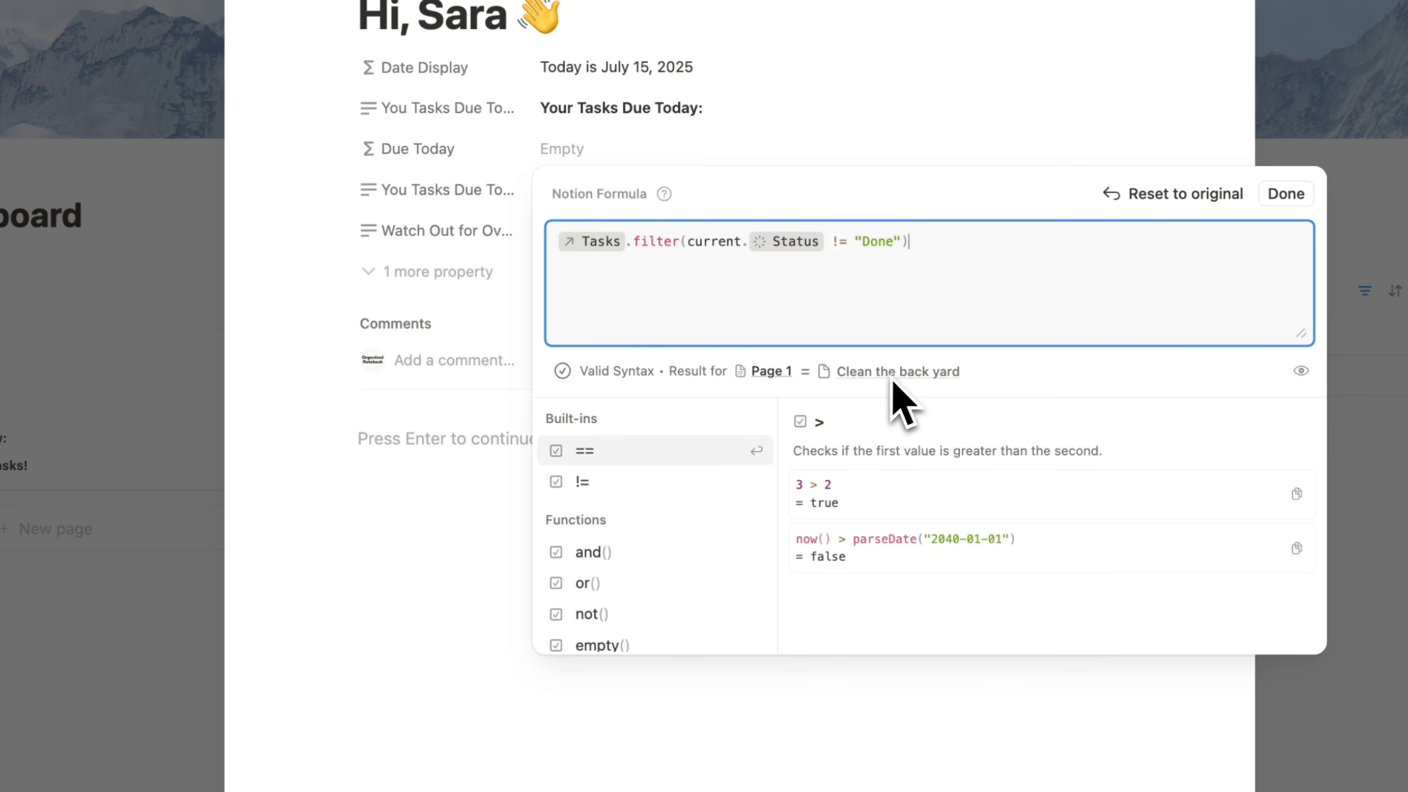
- Wrap the filter condition in and() and add a second condition requiring current.Due Date == today()
{"action": "left_click", "coordinate": [904, 243]}
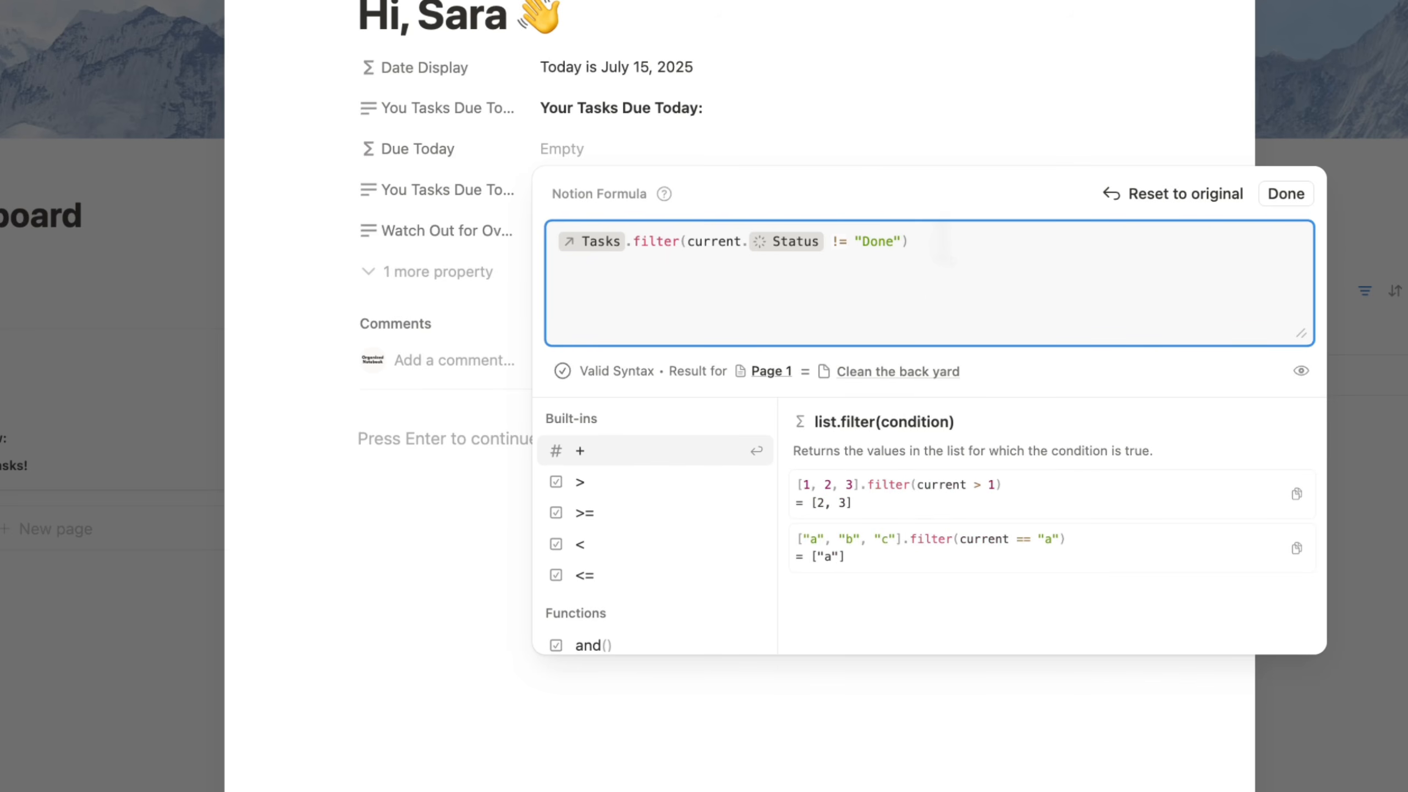
{"action": "left_click", "coordinate": [691, 244]}
{"action": "type", "text": "and("}
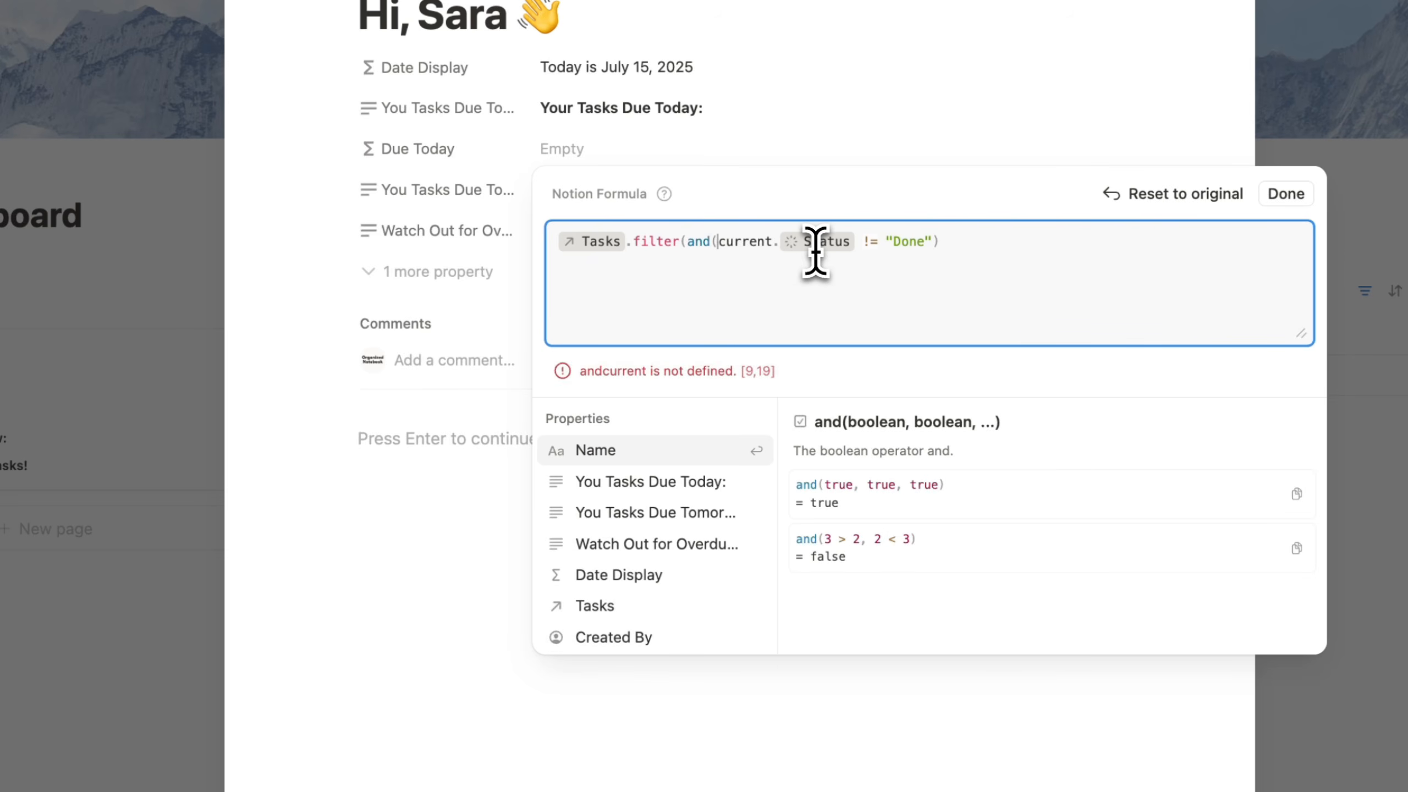
{"action": "left_click", "coordinate": [943, 242]}
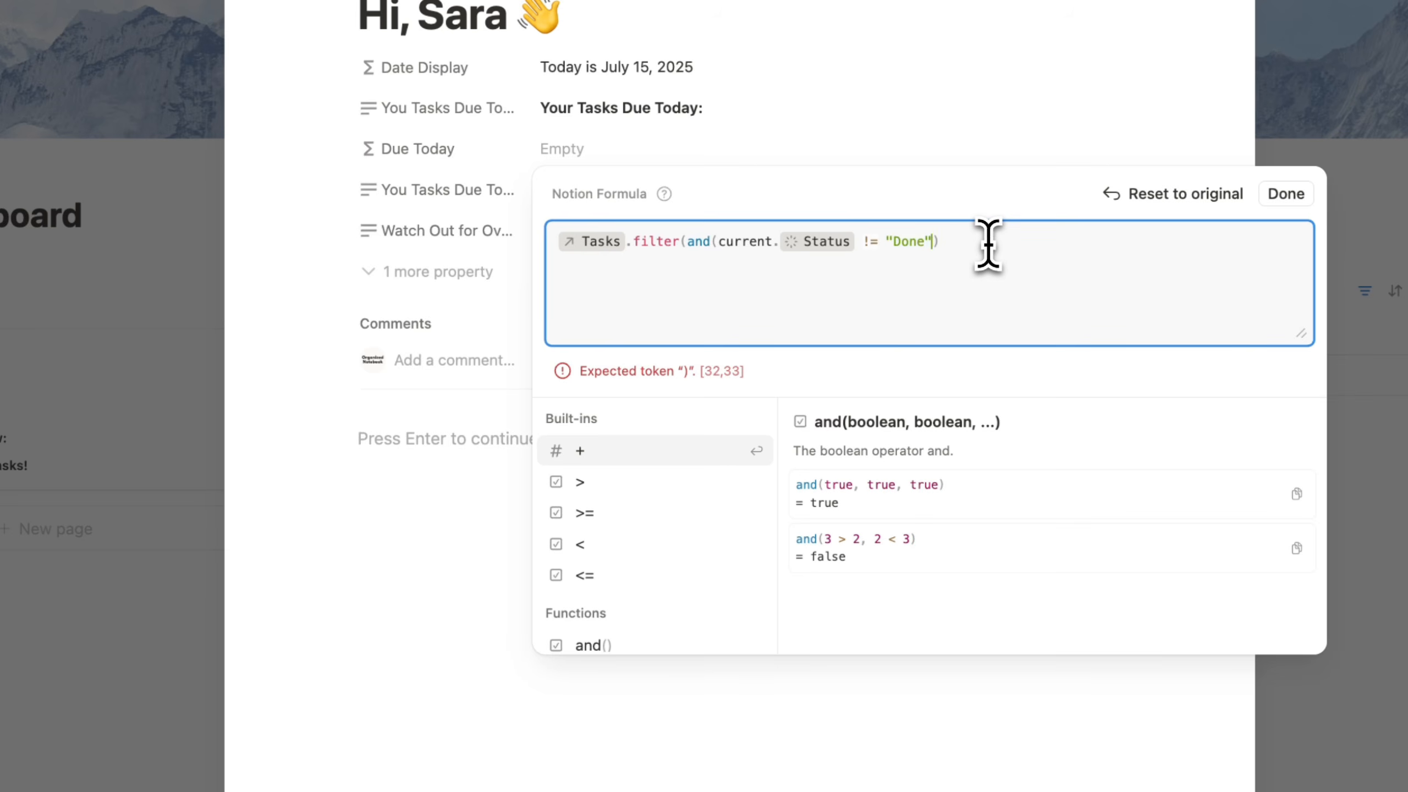
{"action": "type", "text": ", current.d"}
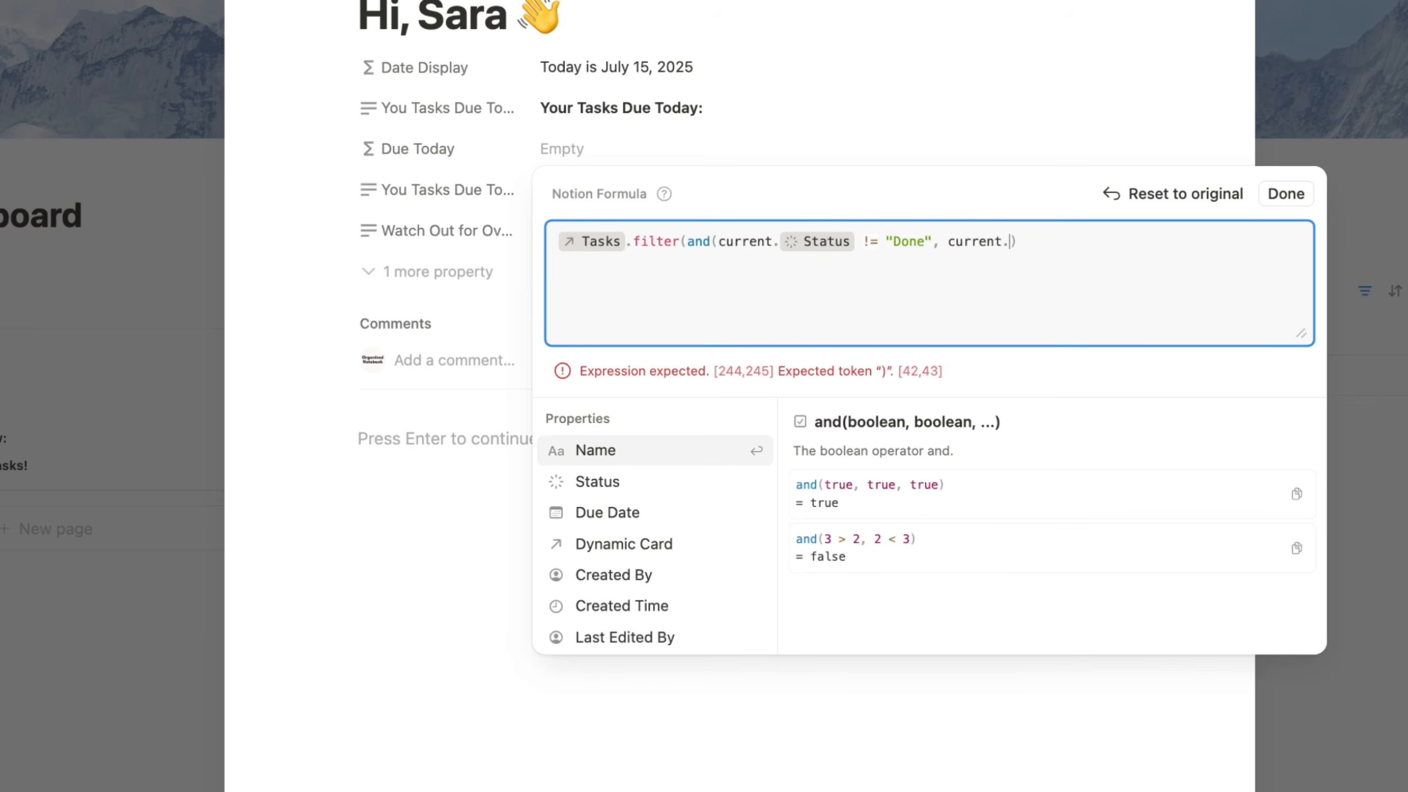
{"action": "left_click", "coordinate": [673, 450]}
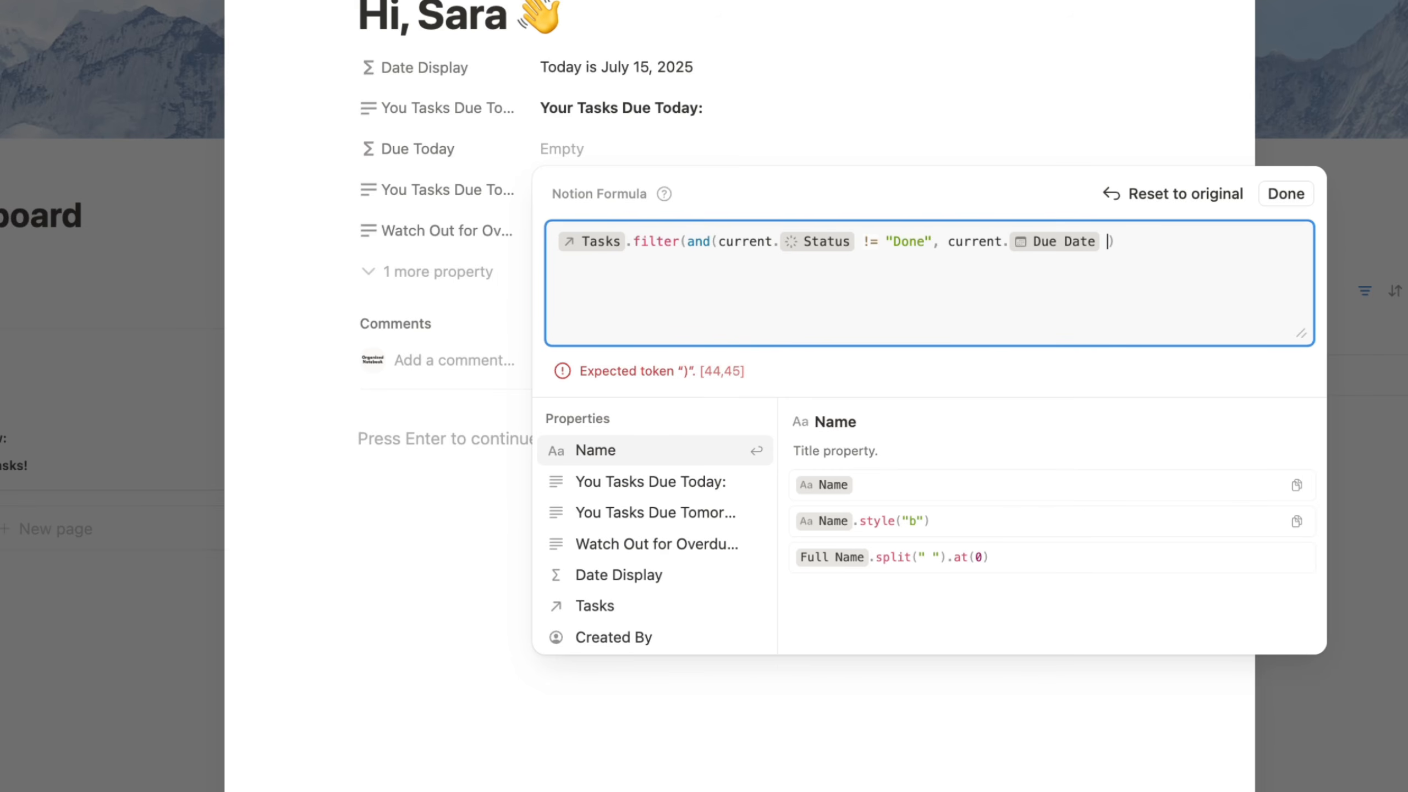
{"action": "type", "text": "== "}
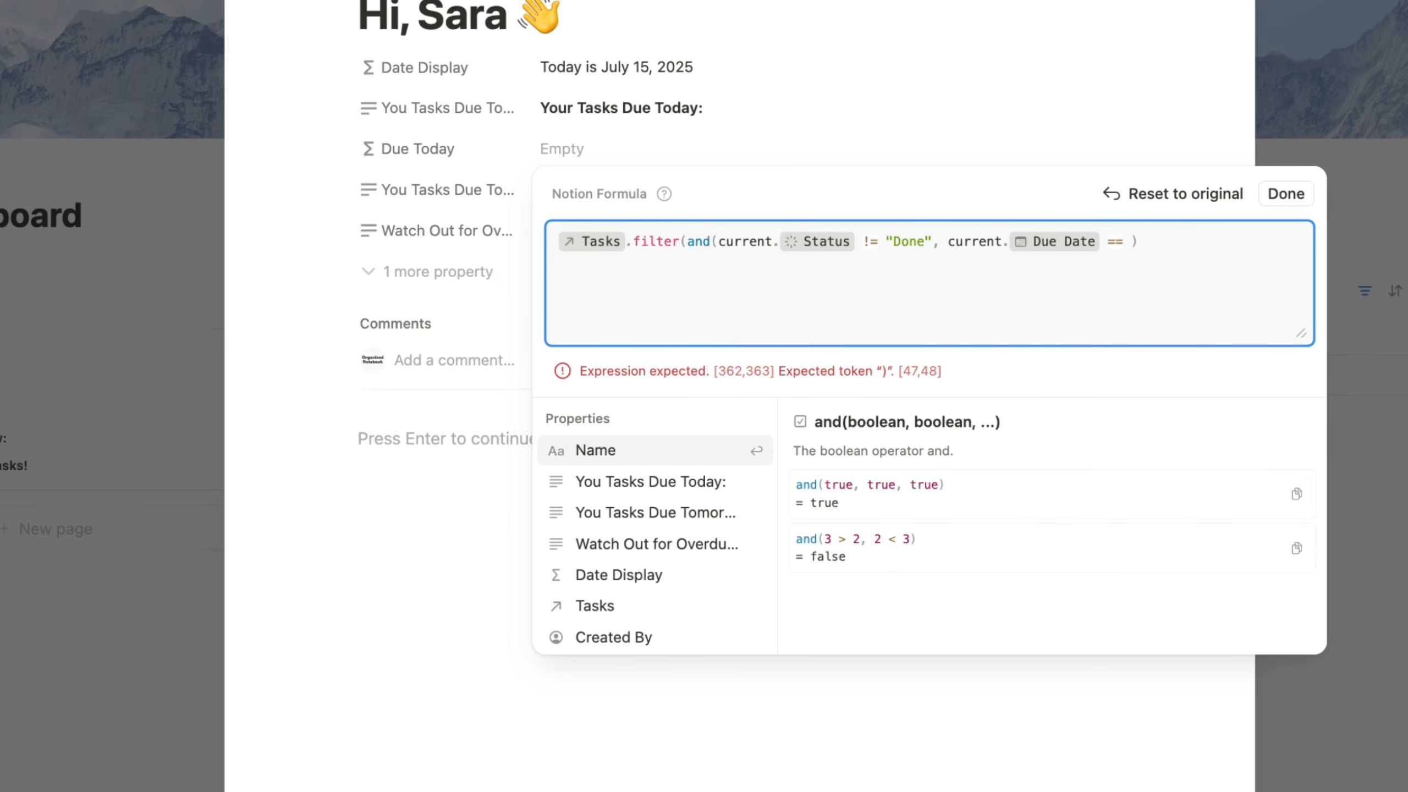
{"action": "type", "text": "today"}
{"action": "left_click", "coordinate": [560, 521]}
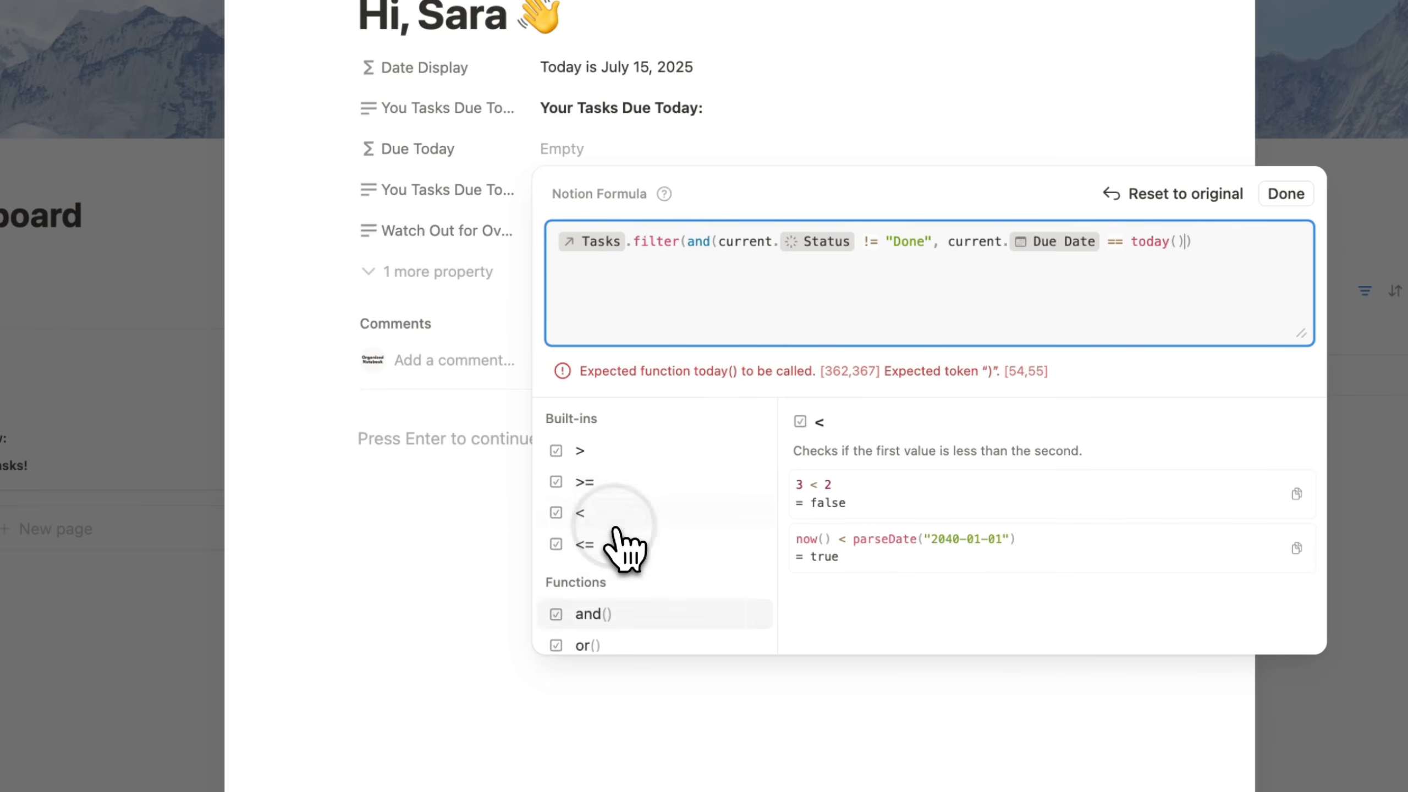
{"action": "type", "text": ")"}
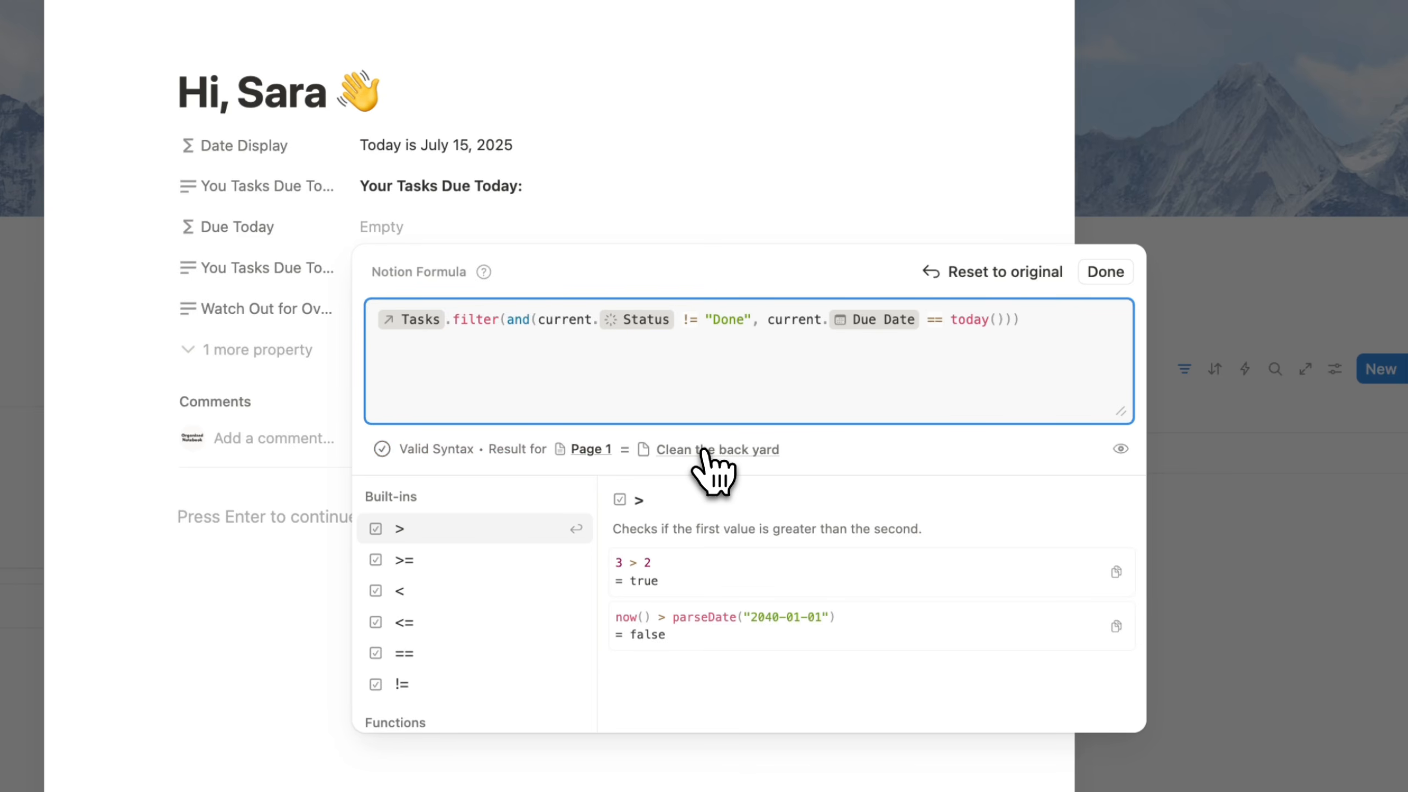
- Append .length() to the Due Today formula to count the filtered tasks, save it and close the card page
{"action": "left_click", "coordinate": [1032, 323]}
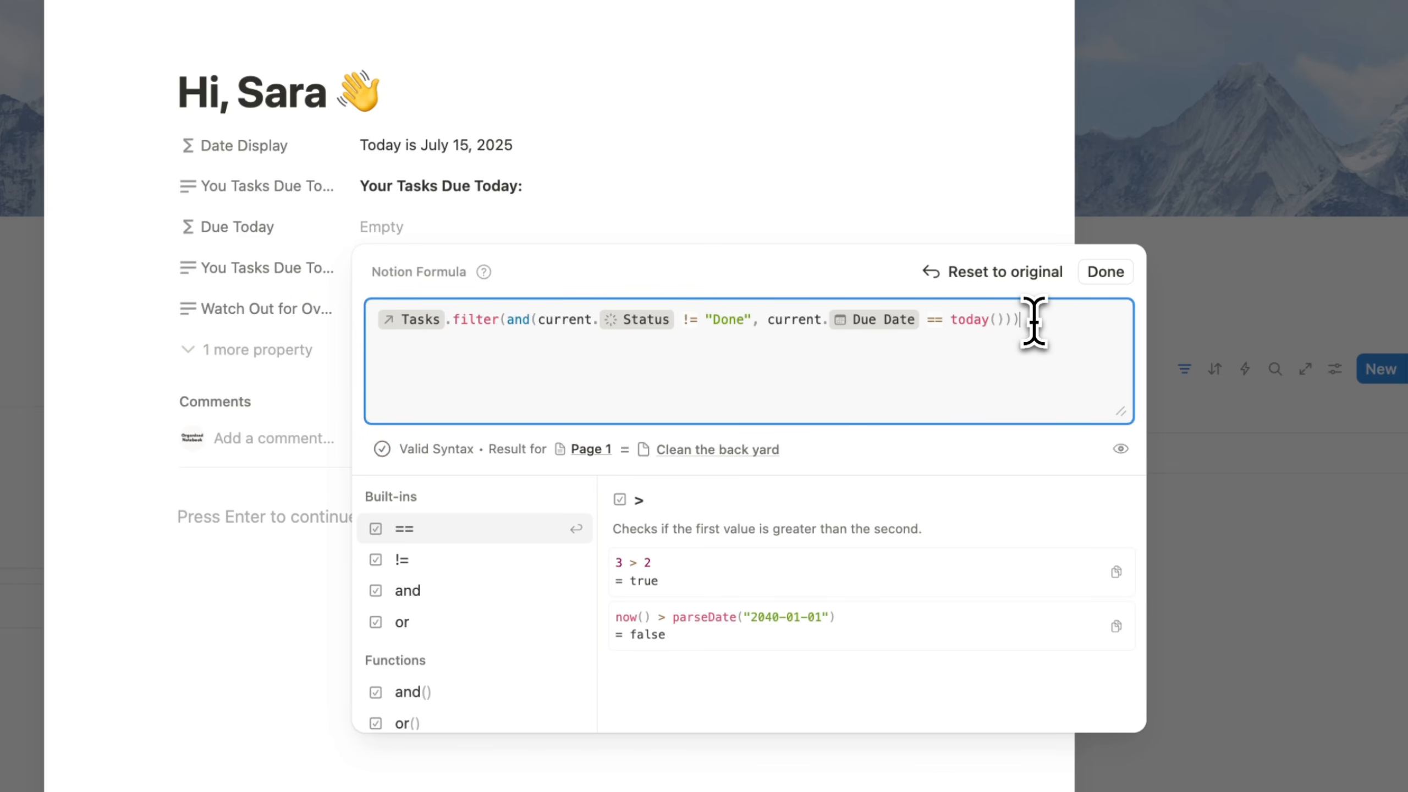
{"action": "type", "text": ".len"}
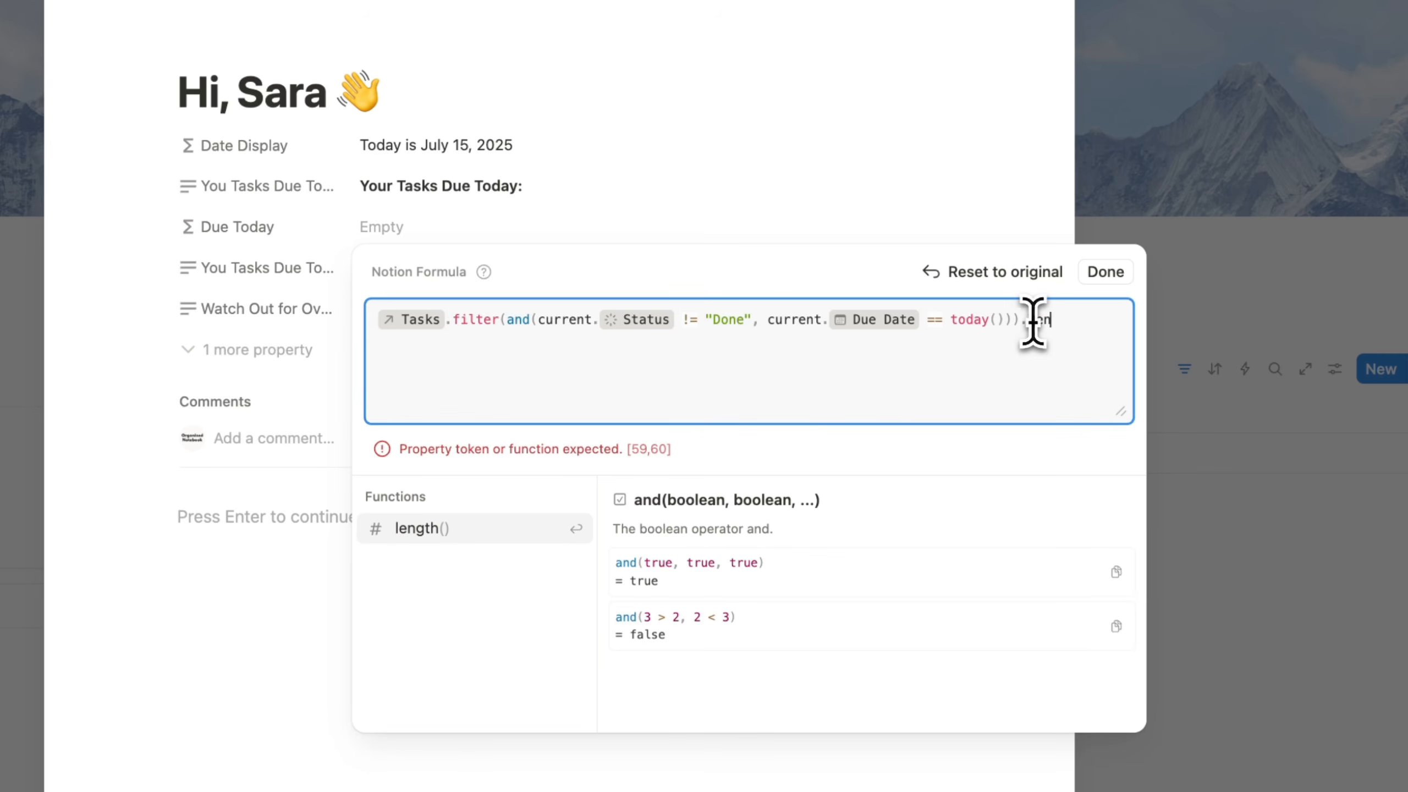
{"action": "left_click", "coordinate": [526, 541]}
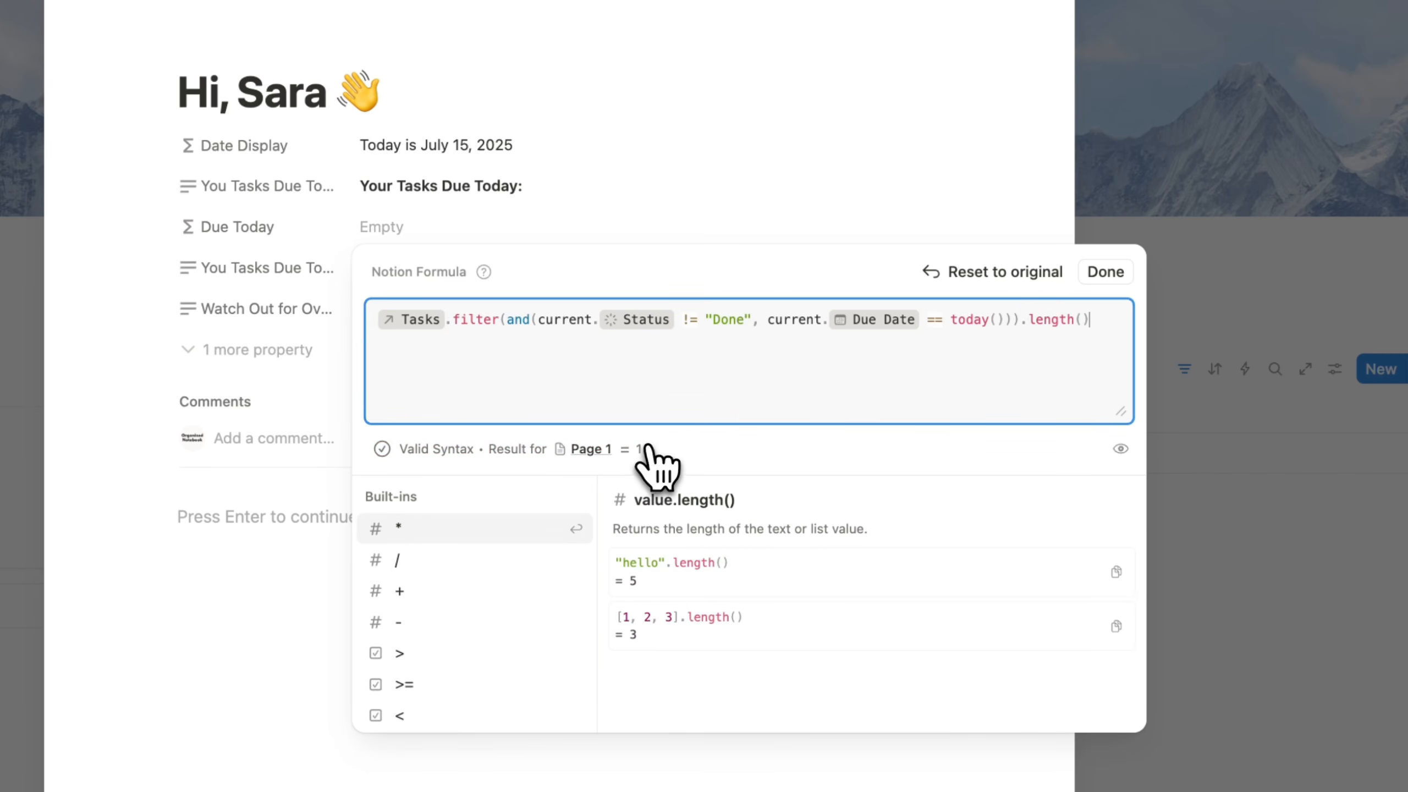
{"action": "left_click", "coordinate": [1106, 271]}
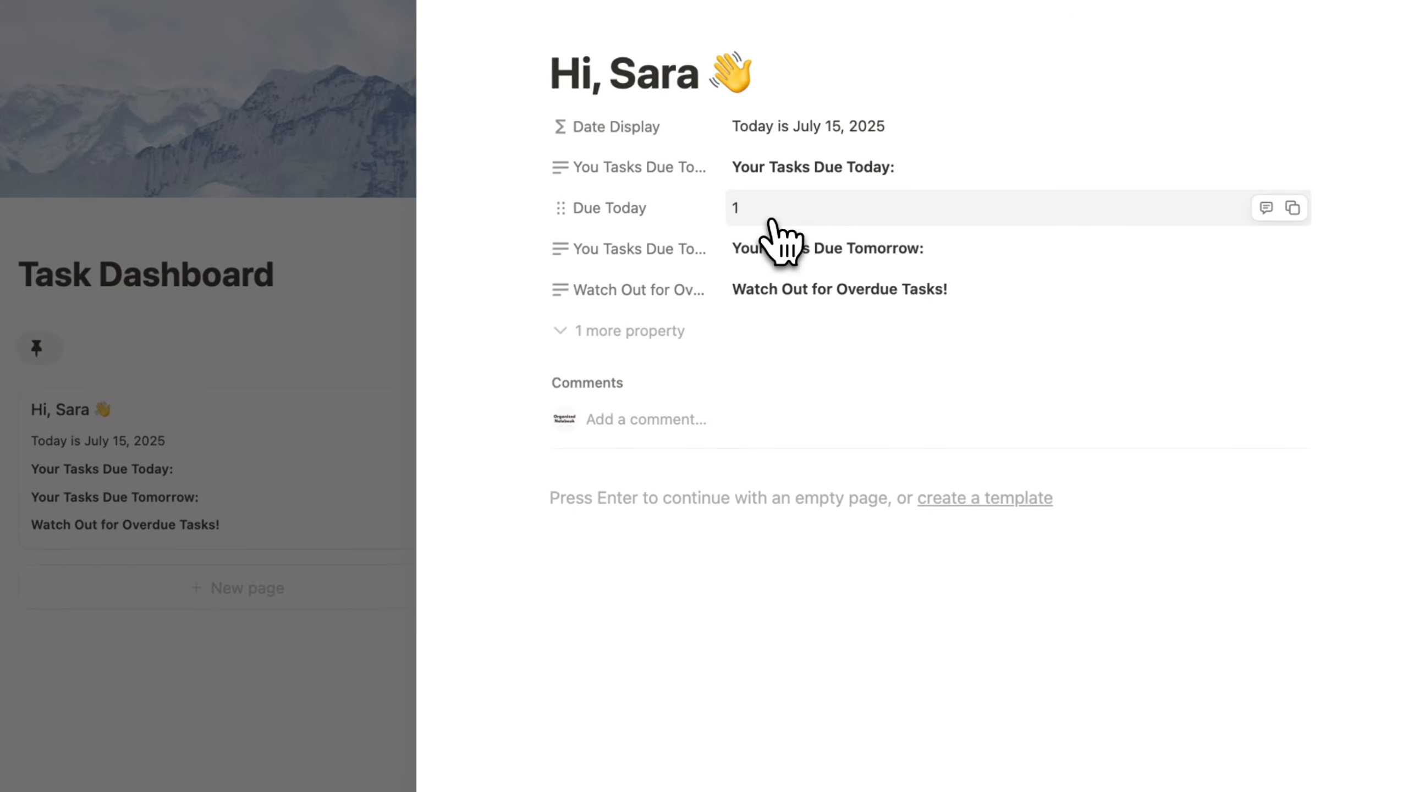
{"action": "left_click", "coordinate": [330, 413]}
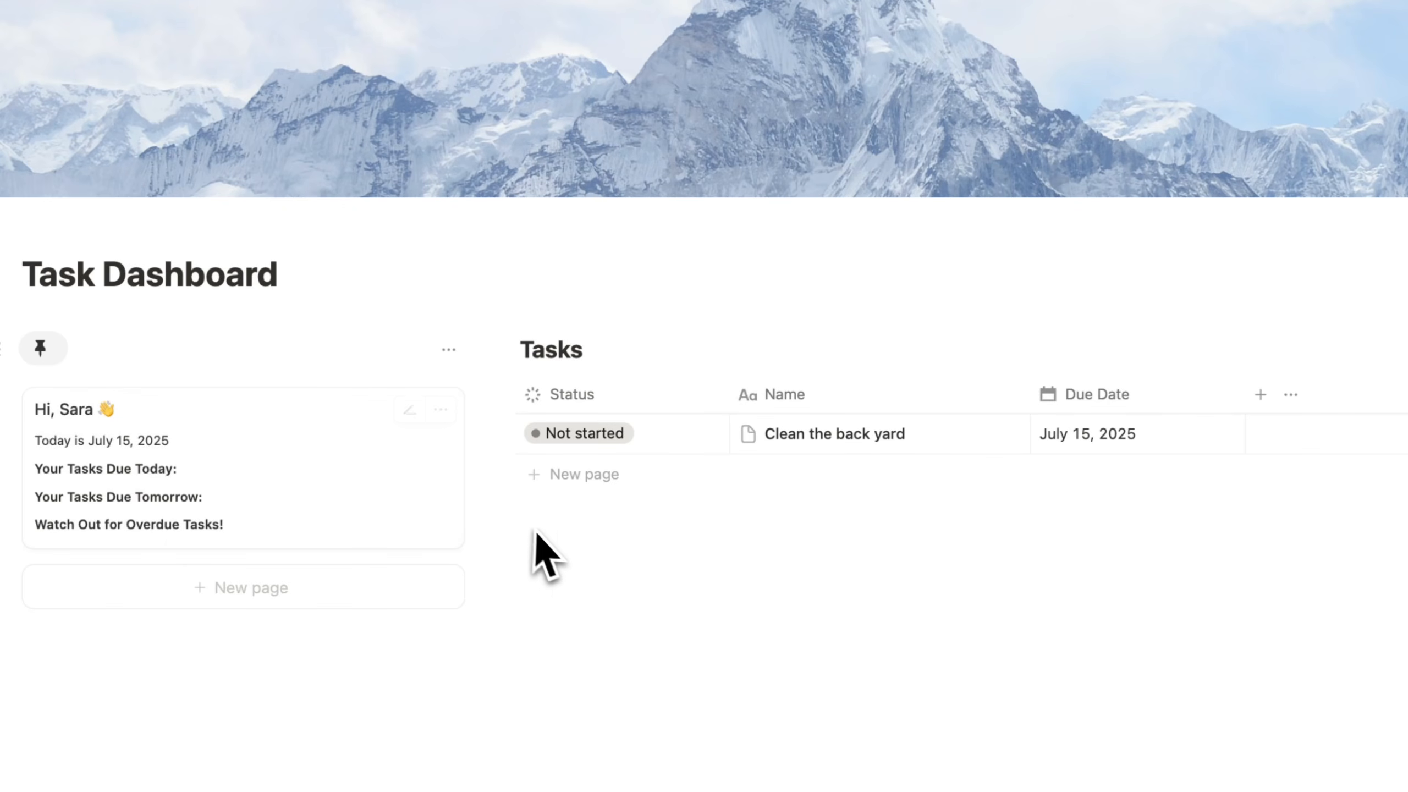
- Show the Due Today property in the gallery card and place it directly below the "Your Tasks Due Today:" label
{"action": "left_click", "coordinate": [449, 349]}
{"action": "left_click", "coordinate": [527, 493]}
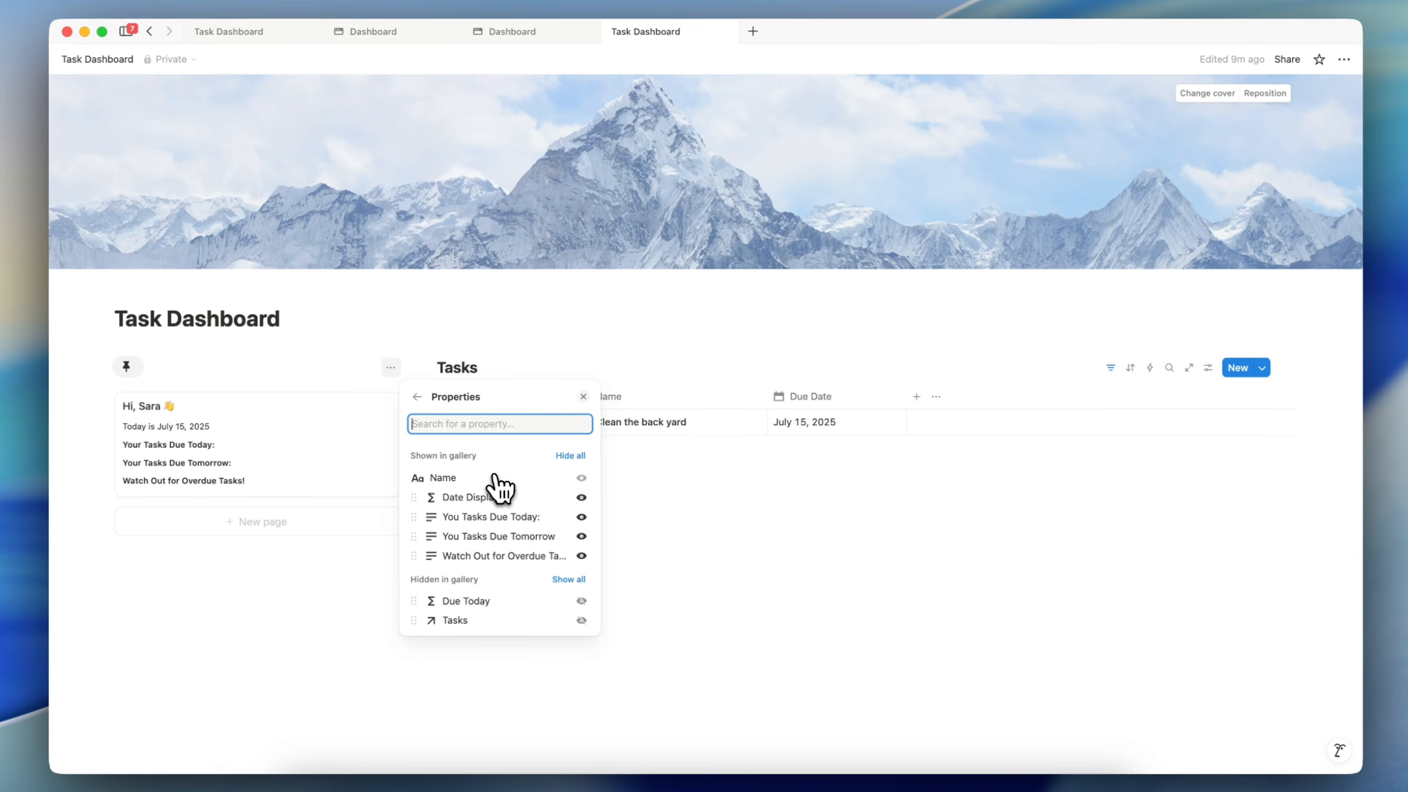
{"action": "left_click", "coordinate": [579, 600]}
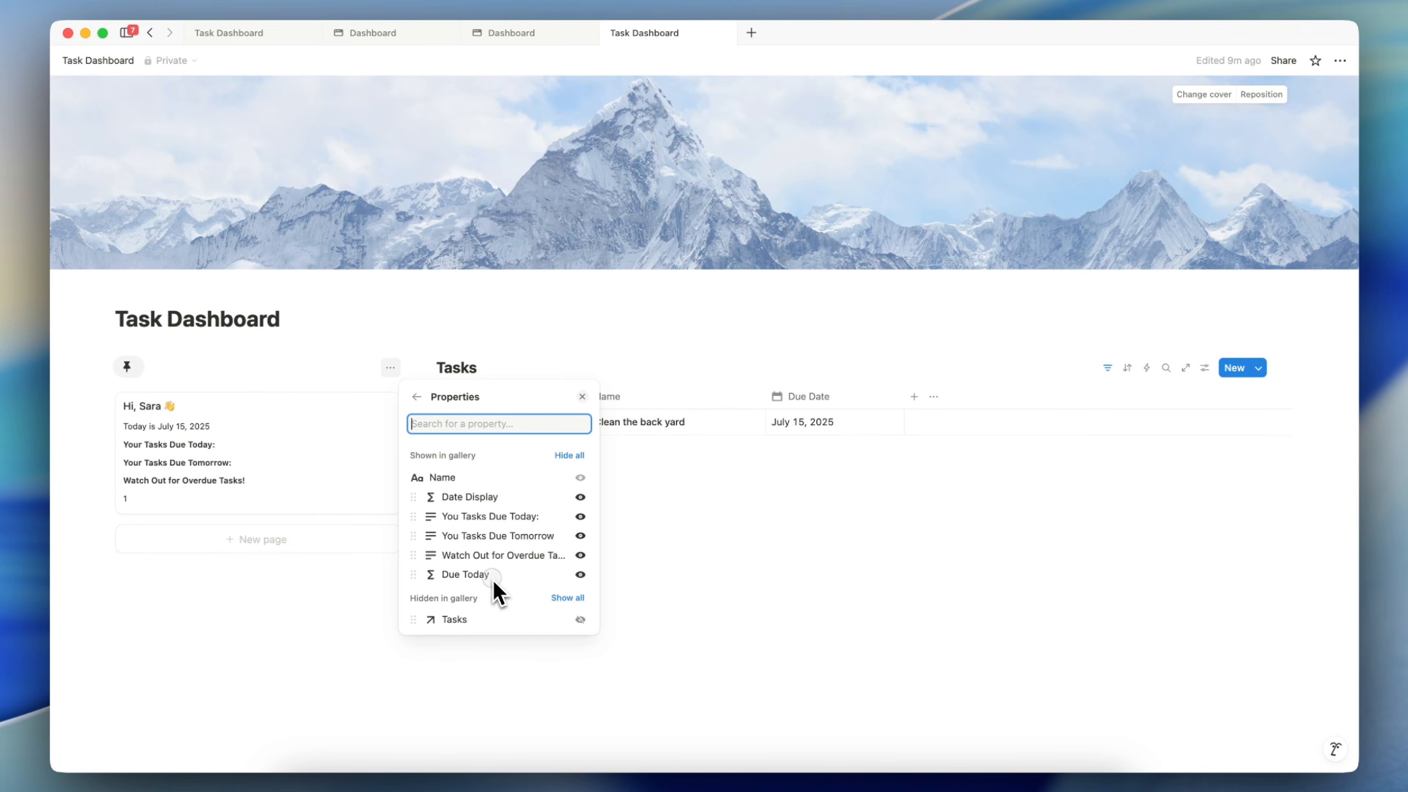
{"action": "left_click", "coordinate": [609, 521]}
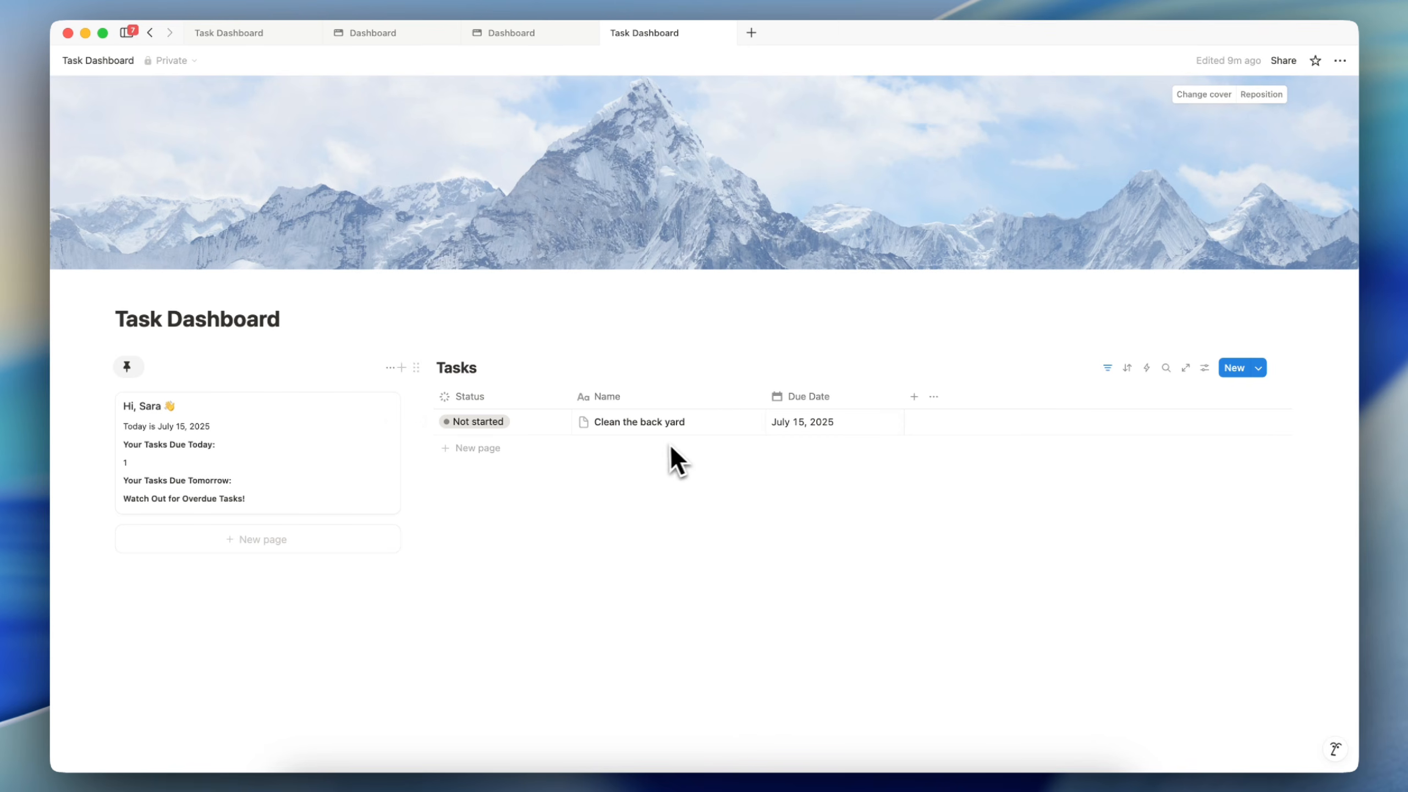
- Add a task named "Call the doctor" to the Tasks table with the due date July 15, 2025
{"action": "left_click", "coordinate": [496, 449]}
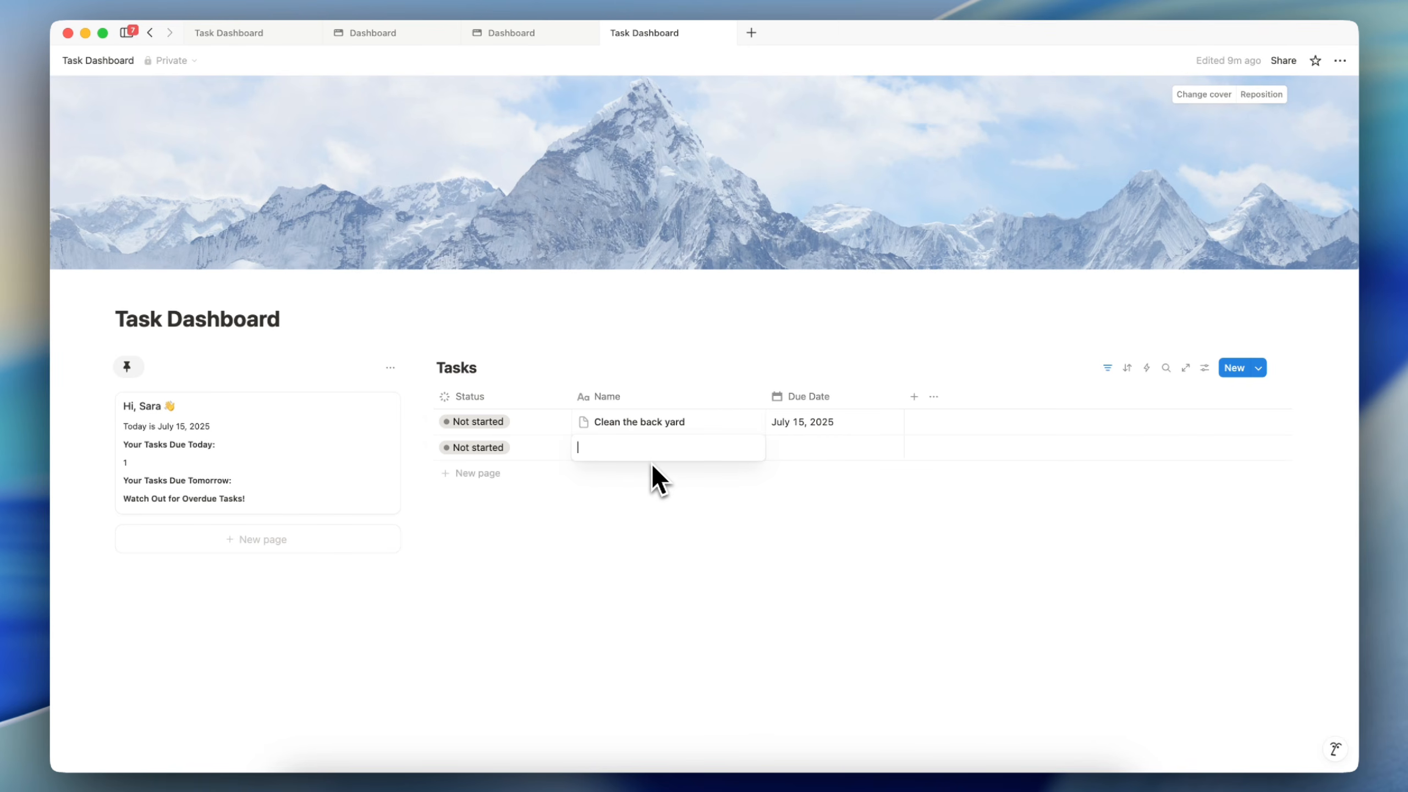
{"action": "type", "text": "Call the doctor"}
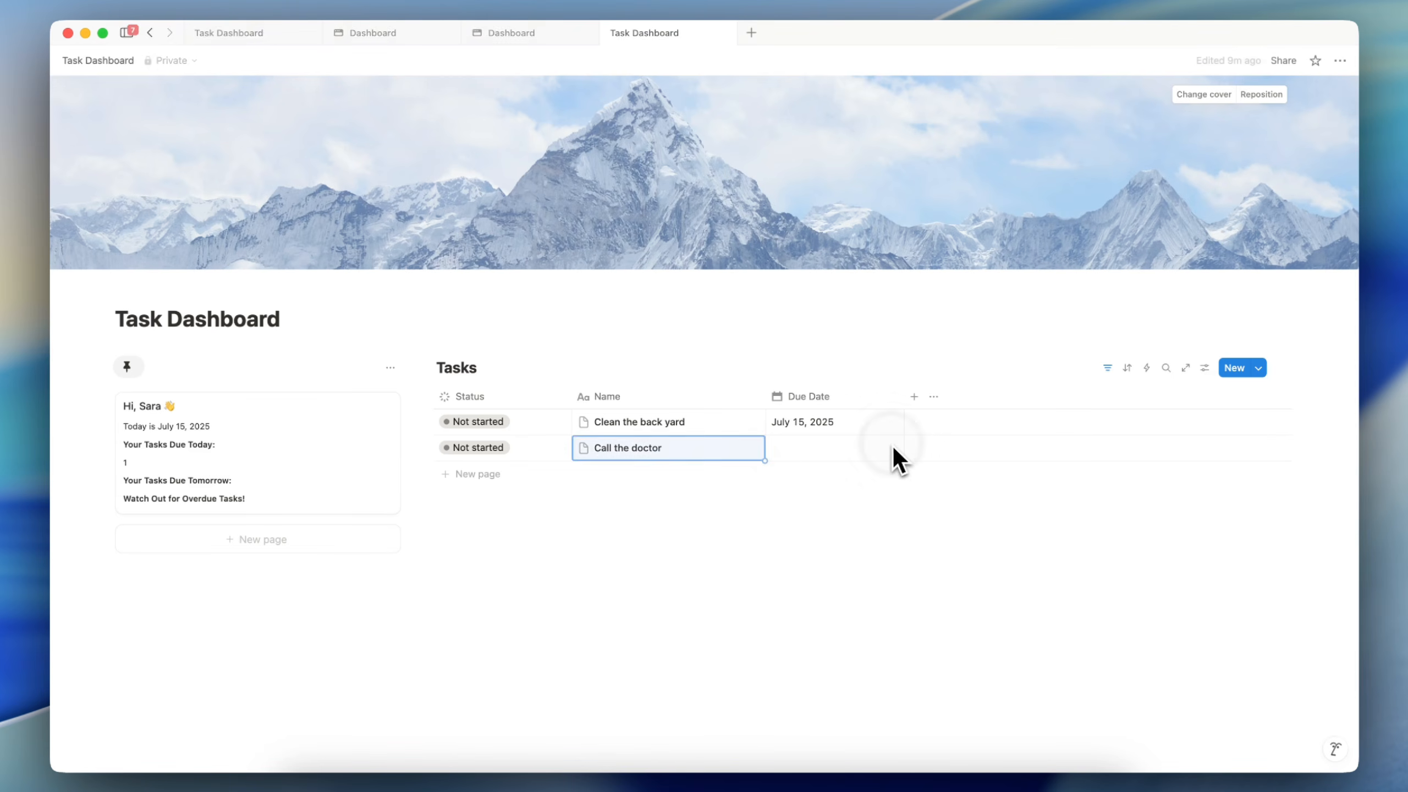
{"action": "left_click", "coordinate": [830, 459]}
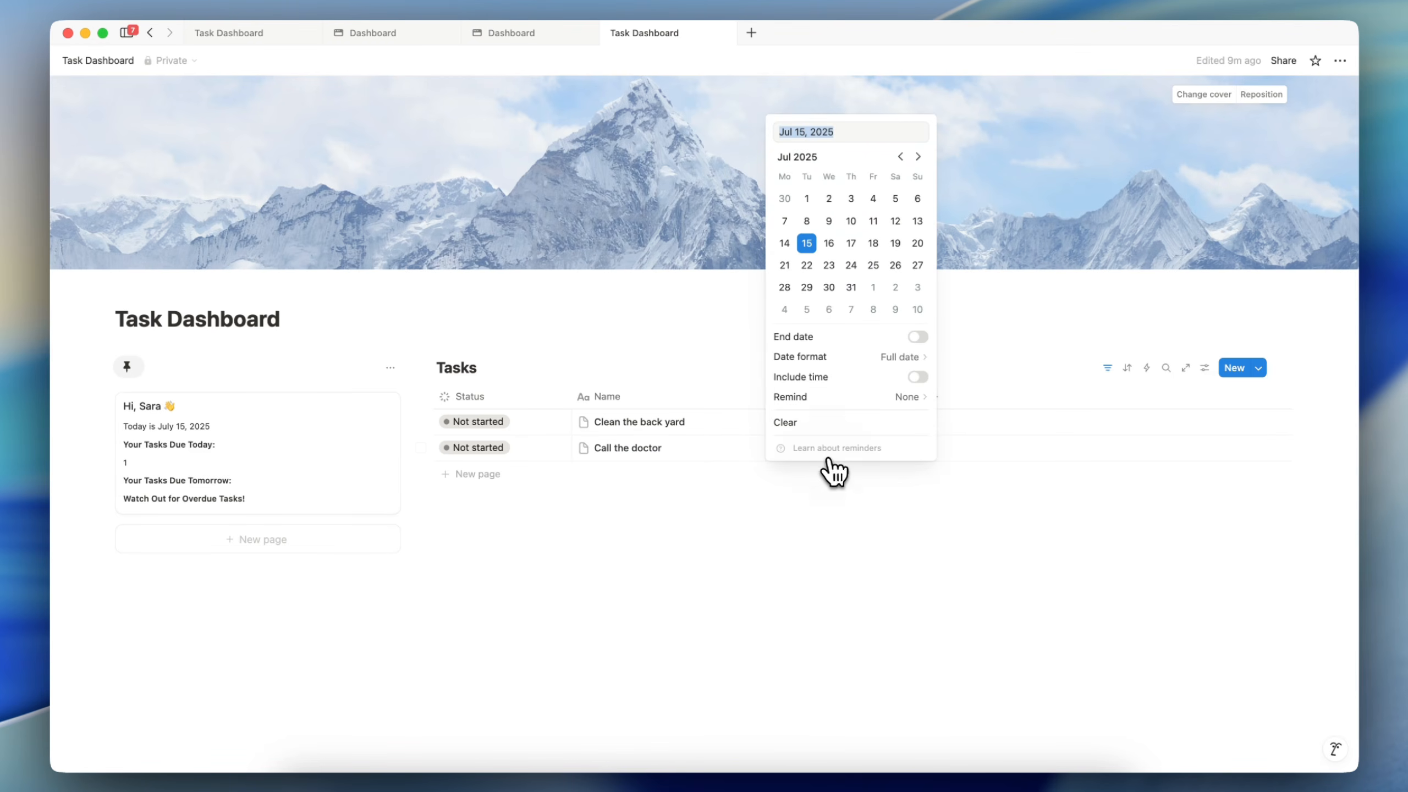
{"action": "left_click", "coordinate": [817, 608]}
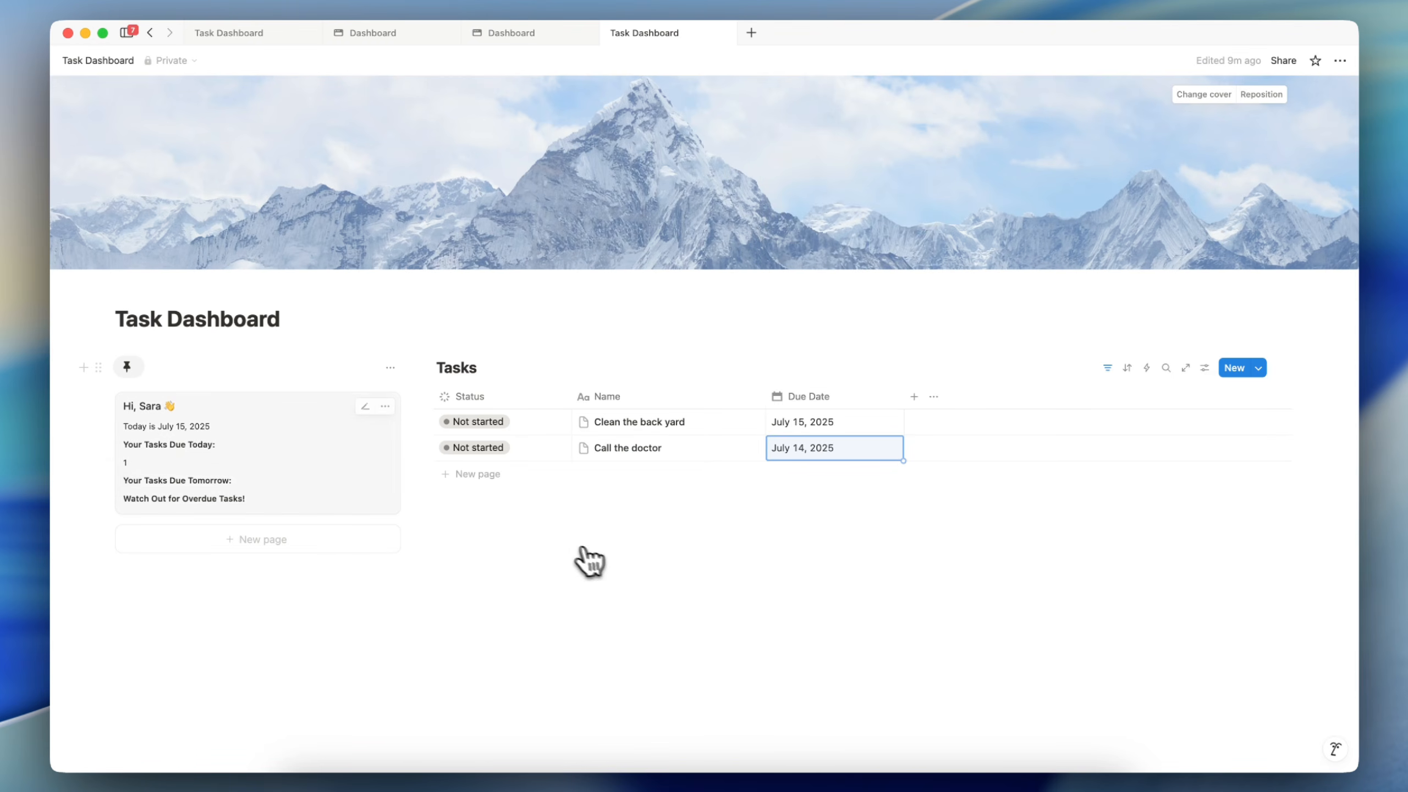
{"action": "left_click", "coordinate": [799, 454]}
{"action": "left_click", "coordinate": [809, 242]}
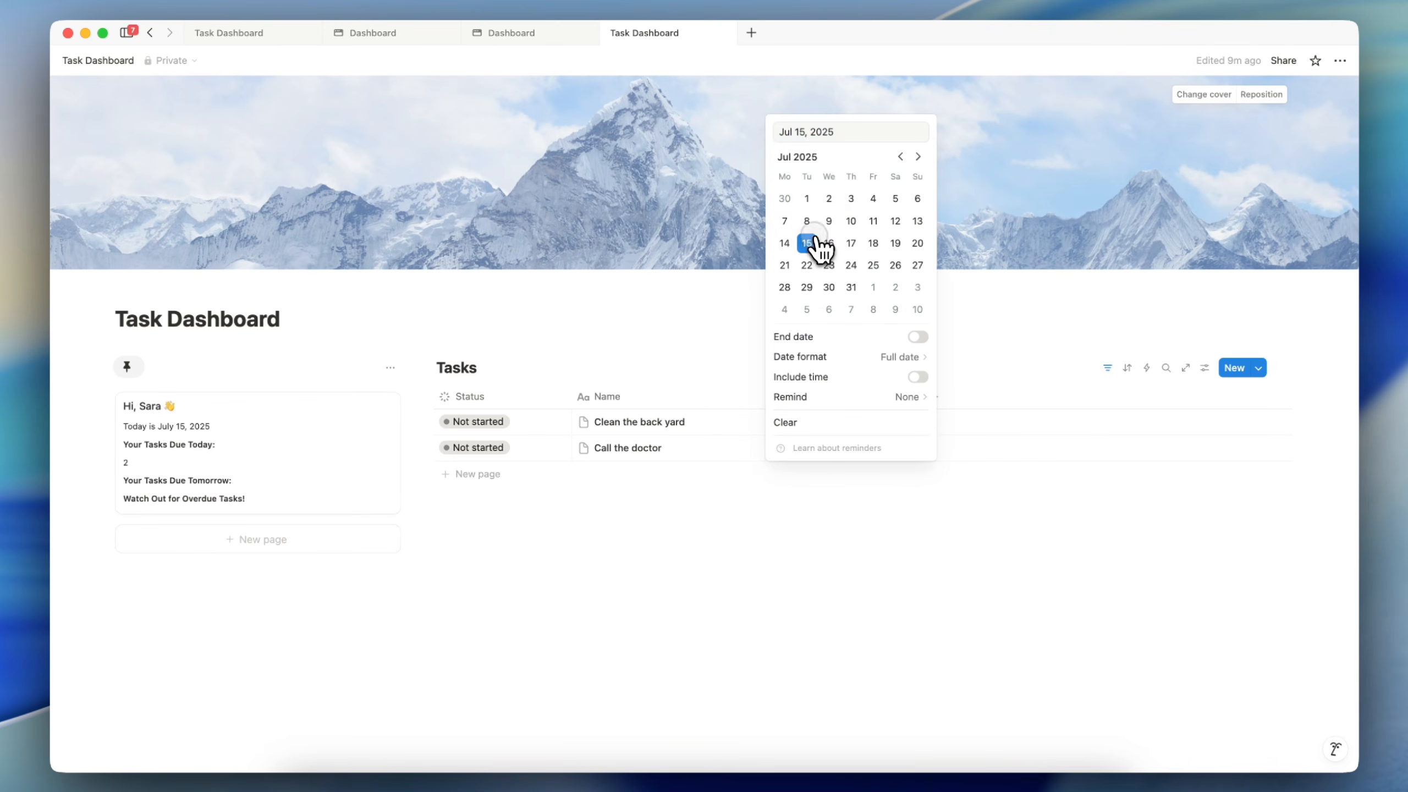
{"action": "left_click", "coordinate": [313, 430]}
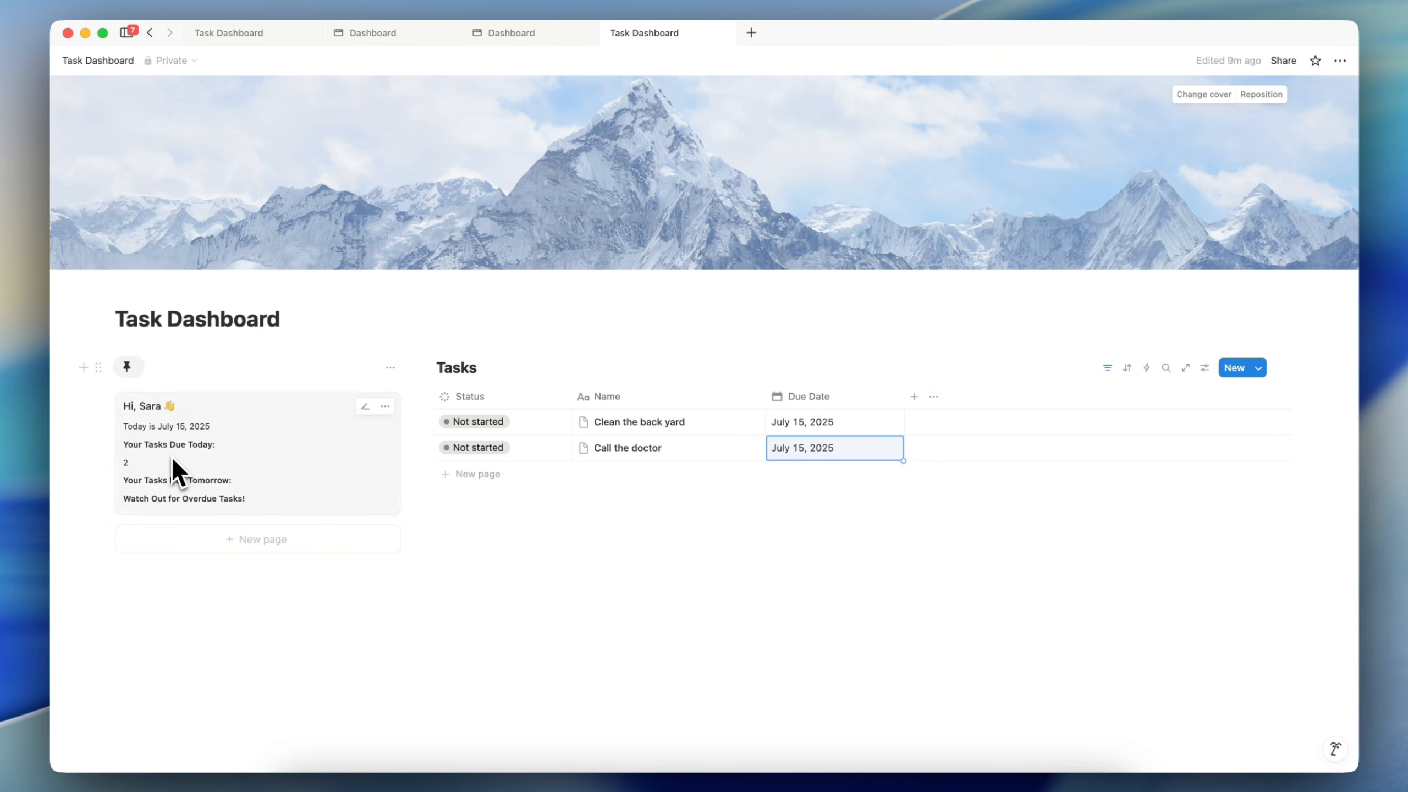
- Test the card's Due Today count by setting the "Call the doctor" task's status to Done and back to Not started
{"action": "left_click", "coordinate": [480, 450]}
{"action": "left_click", "coordinate": [495, 600]}
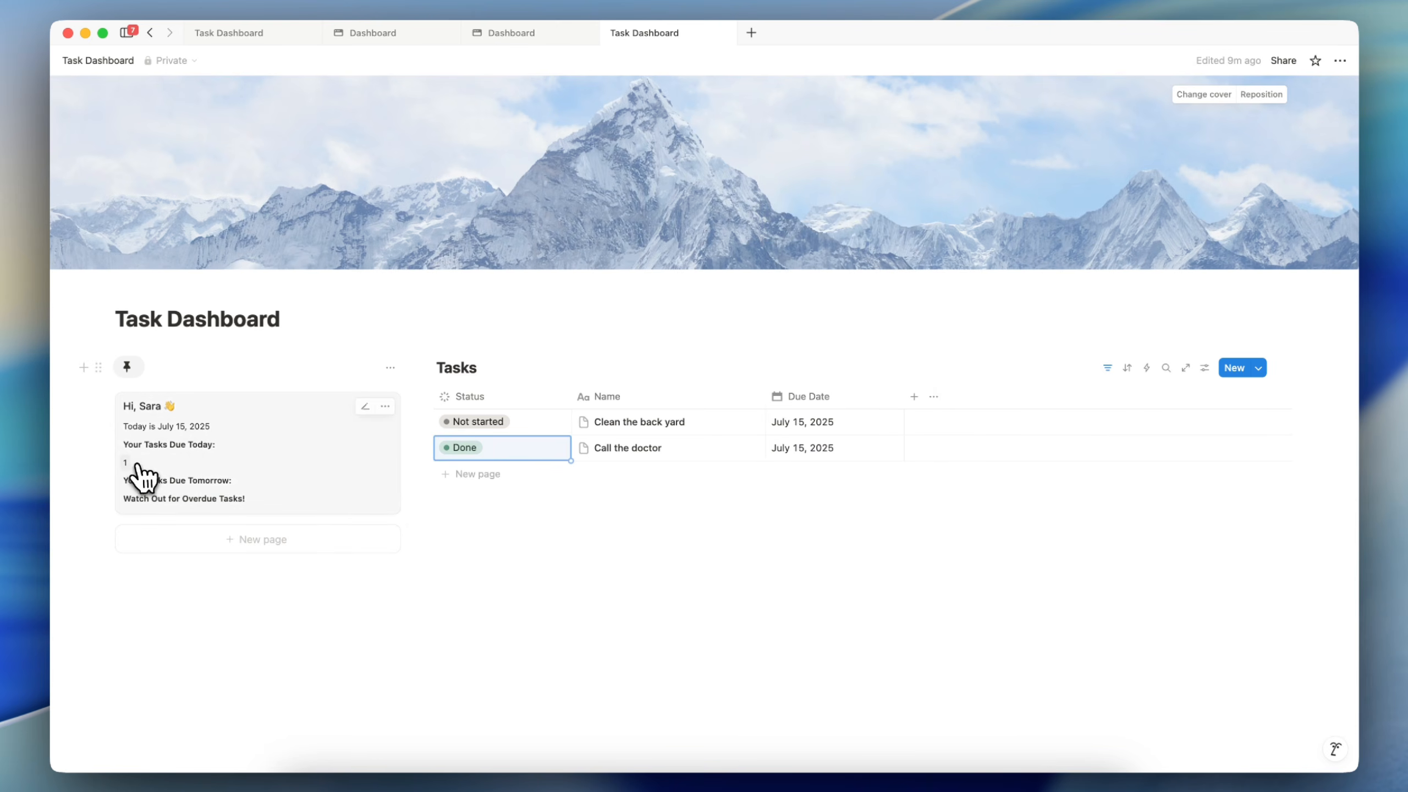
{"action": "left_click", "coordinate": [443, 448]}
{"action": "left_click", "coordinate": [480, 493]}
{"action": "left_click", "coordinate": [655, 508]}
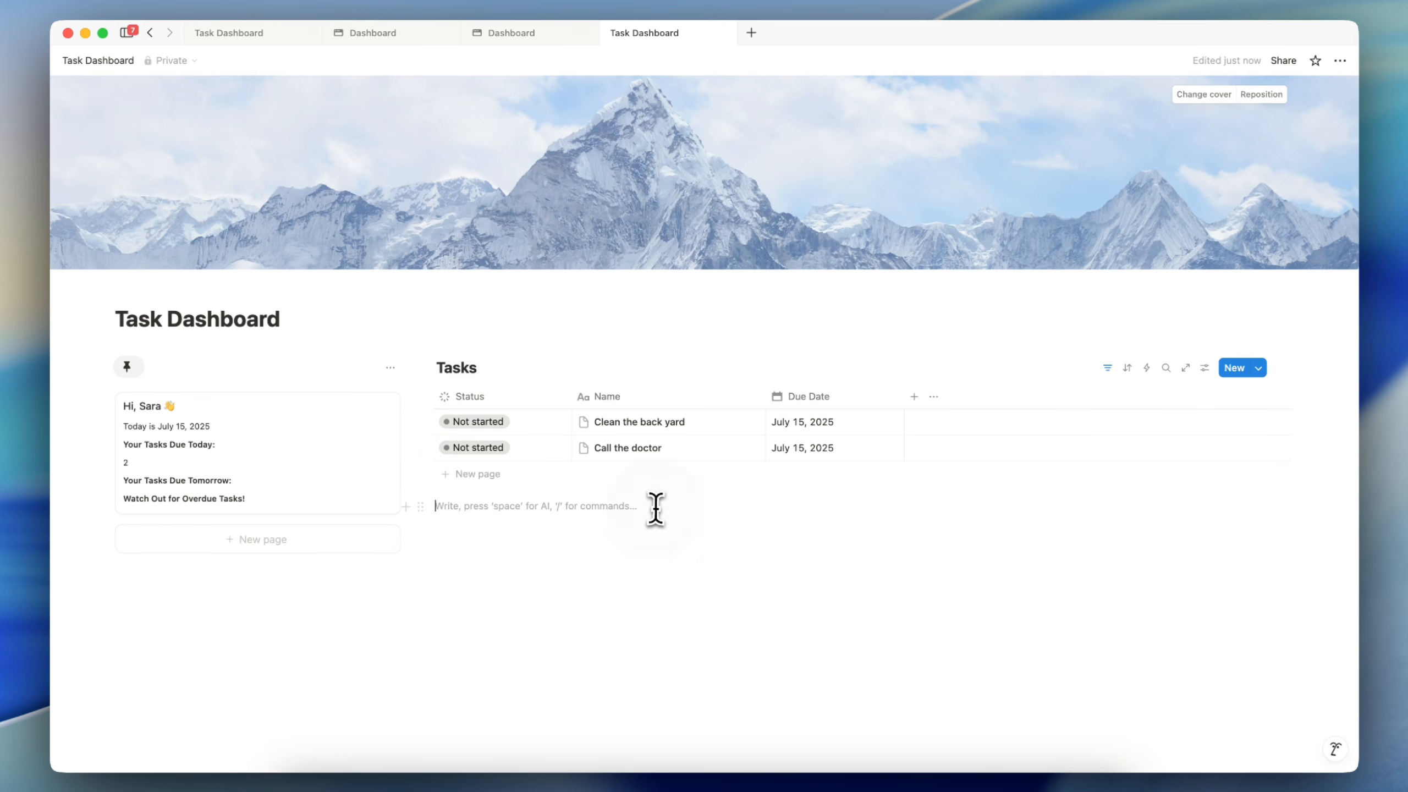
- Append + " Task(s)" to the end of the card's Due Today formula, save it and close the card page
{"action": "left_click", "coordinate": [268, 453]}
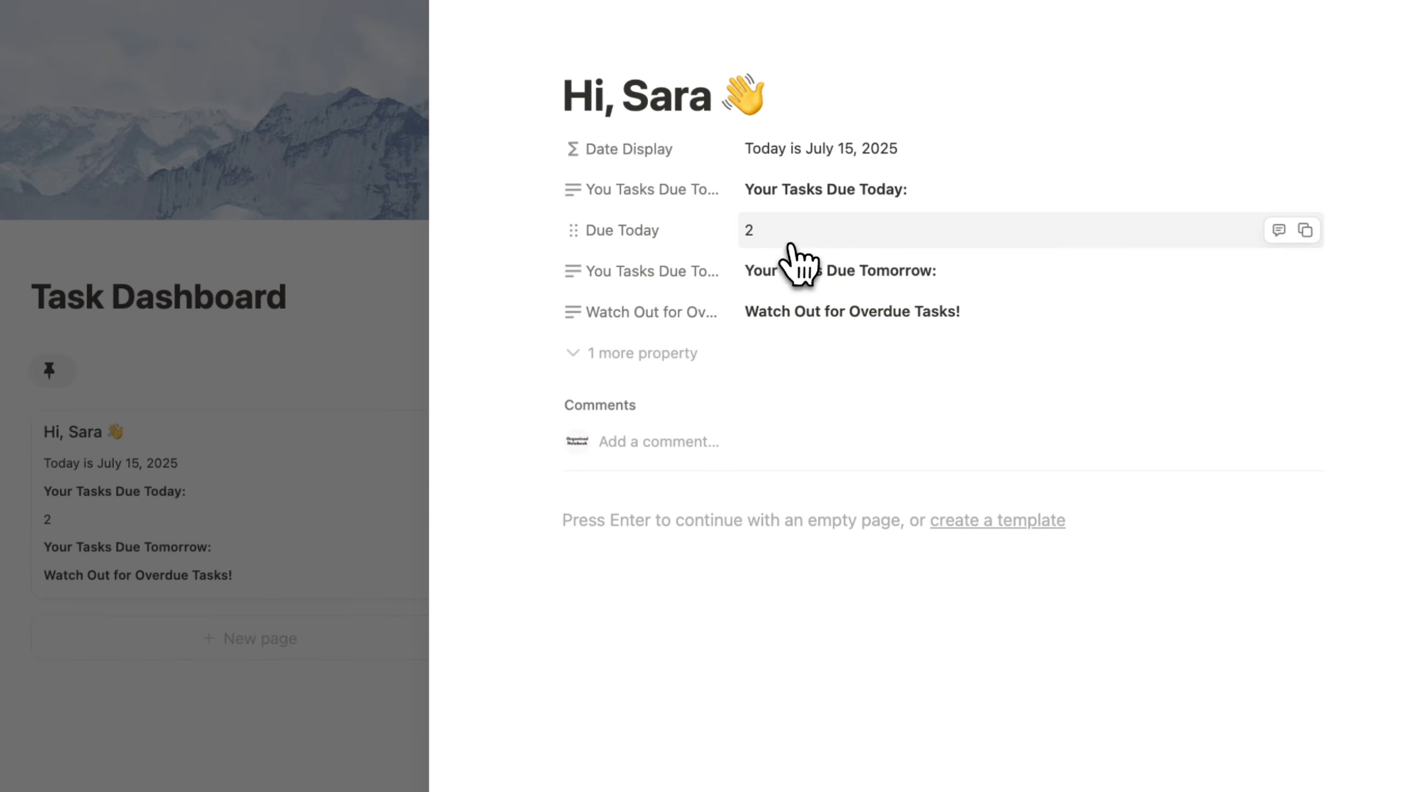
{"action": "left_click", "coordinate": [606, 284]}
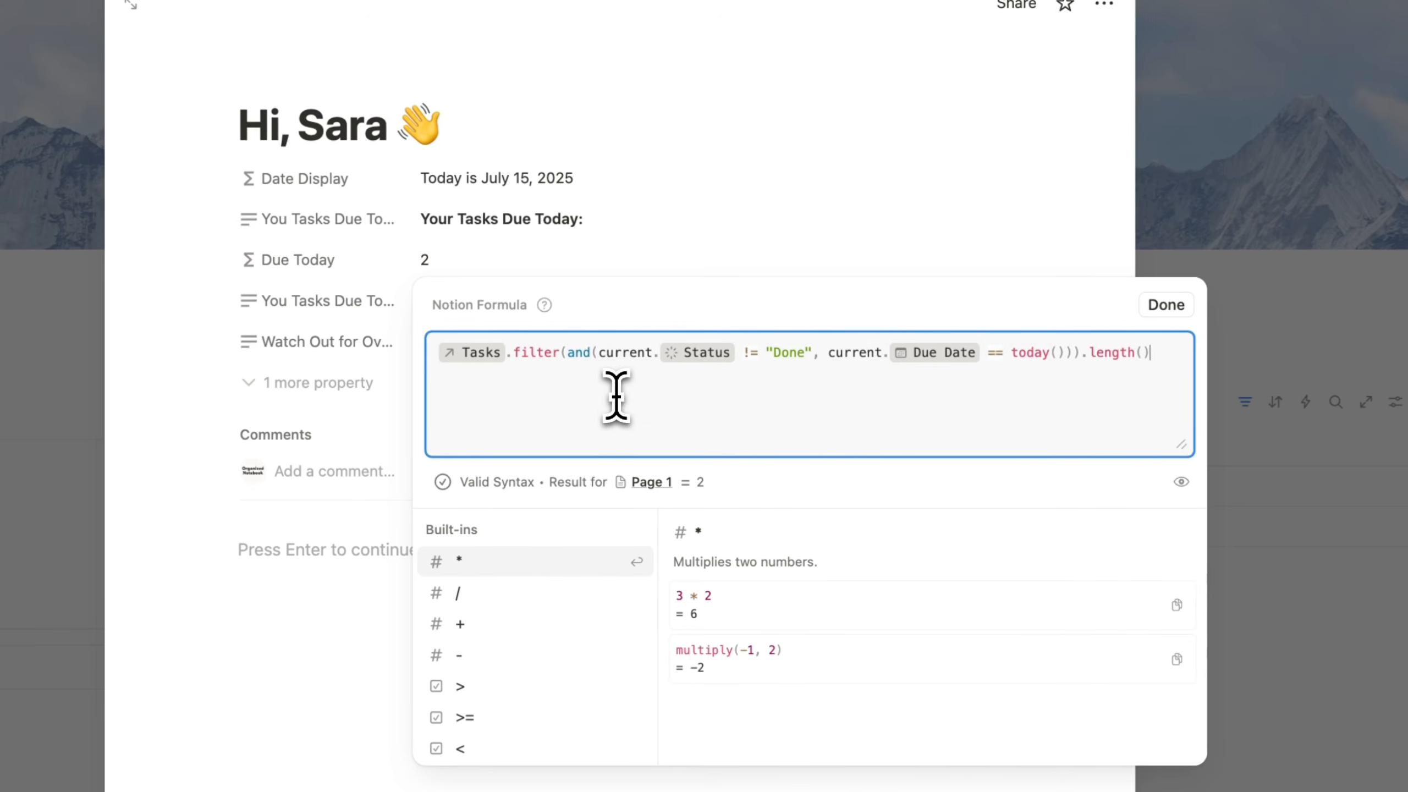
{"action": "left_click", "coordinate": [432, 359]}
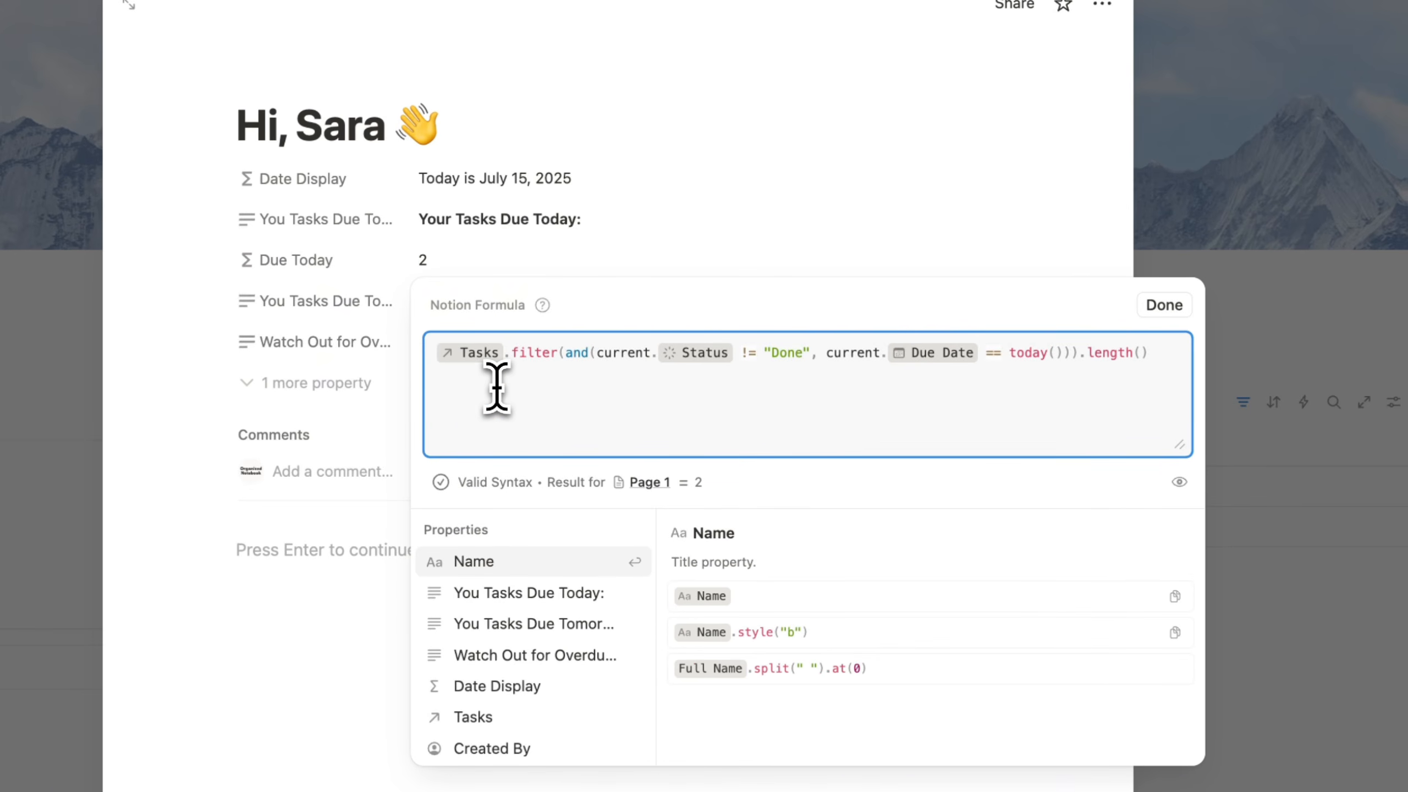
{"action": "left_click", "coordinate": [1164, 359]}
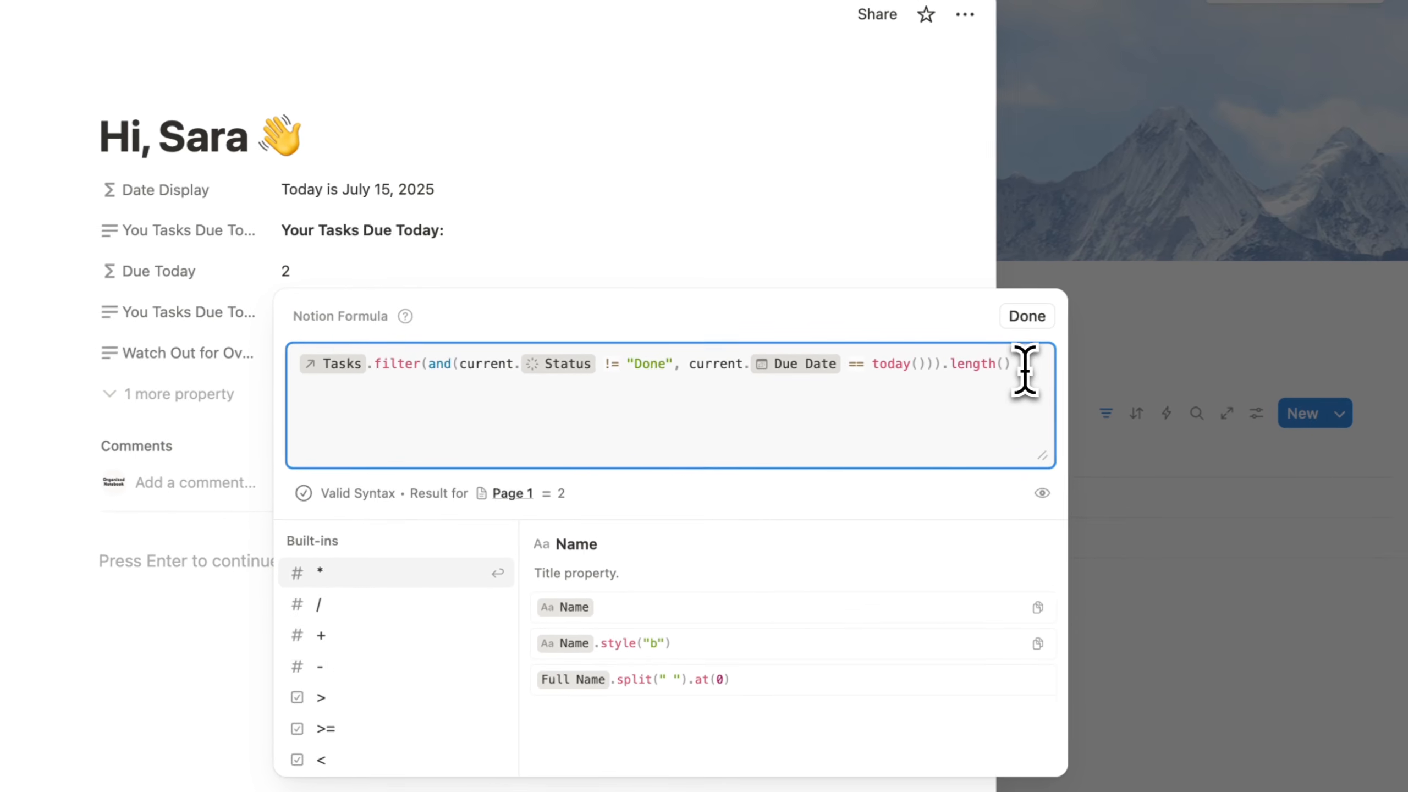
{"action": "type", "text": "+"}
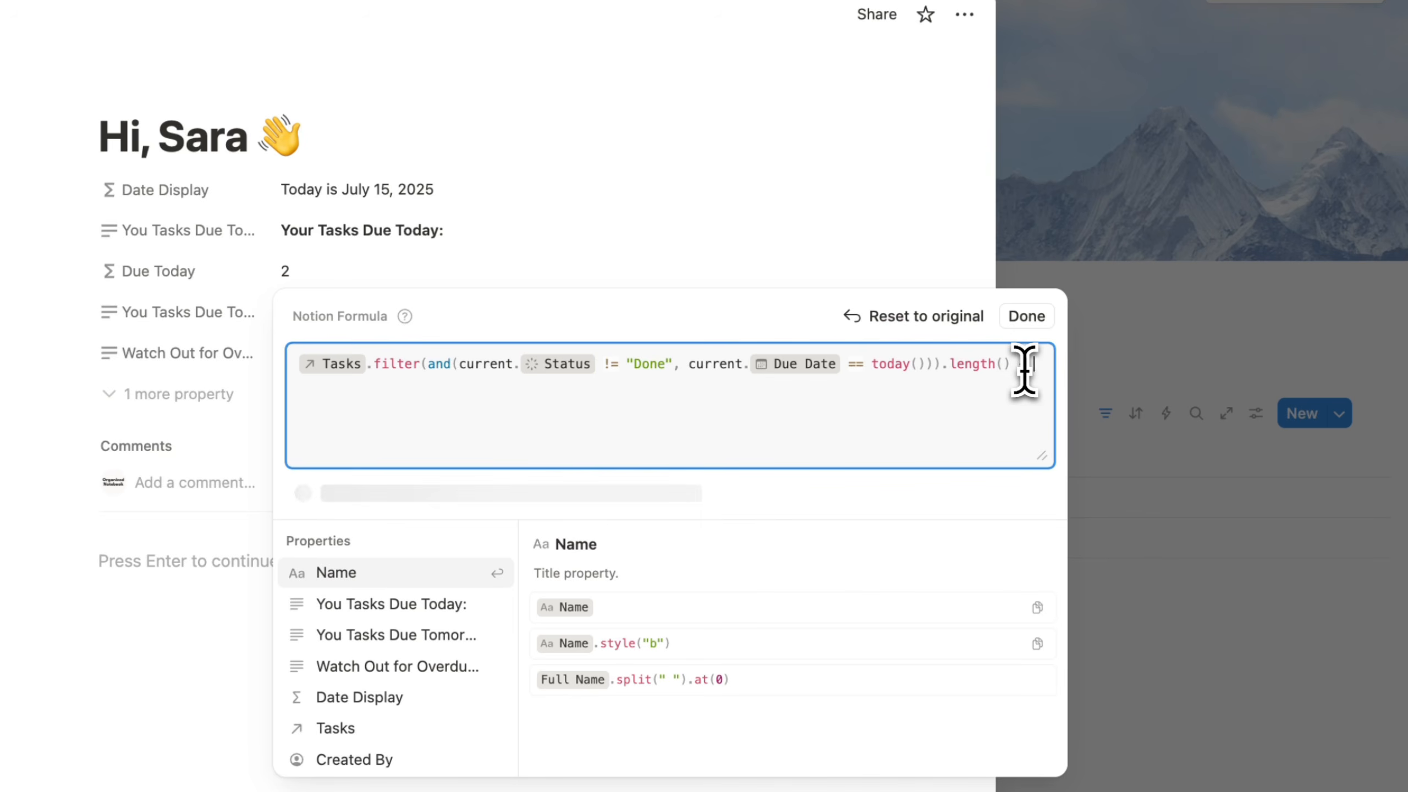
{"action": "type", "text": " \" task"}
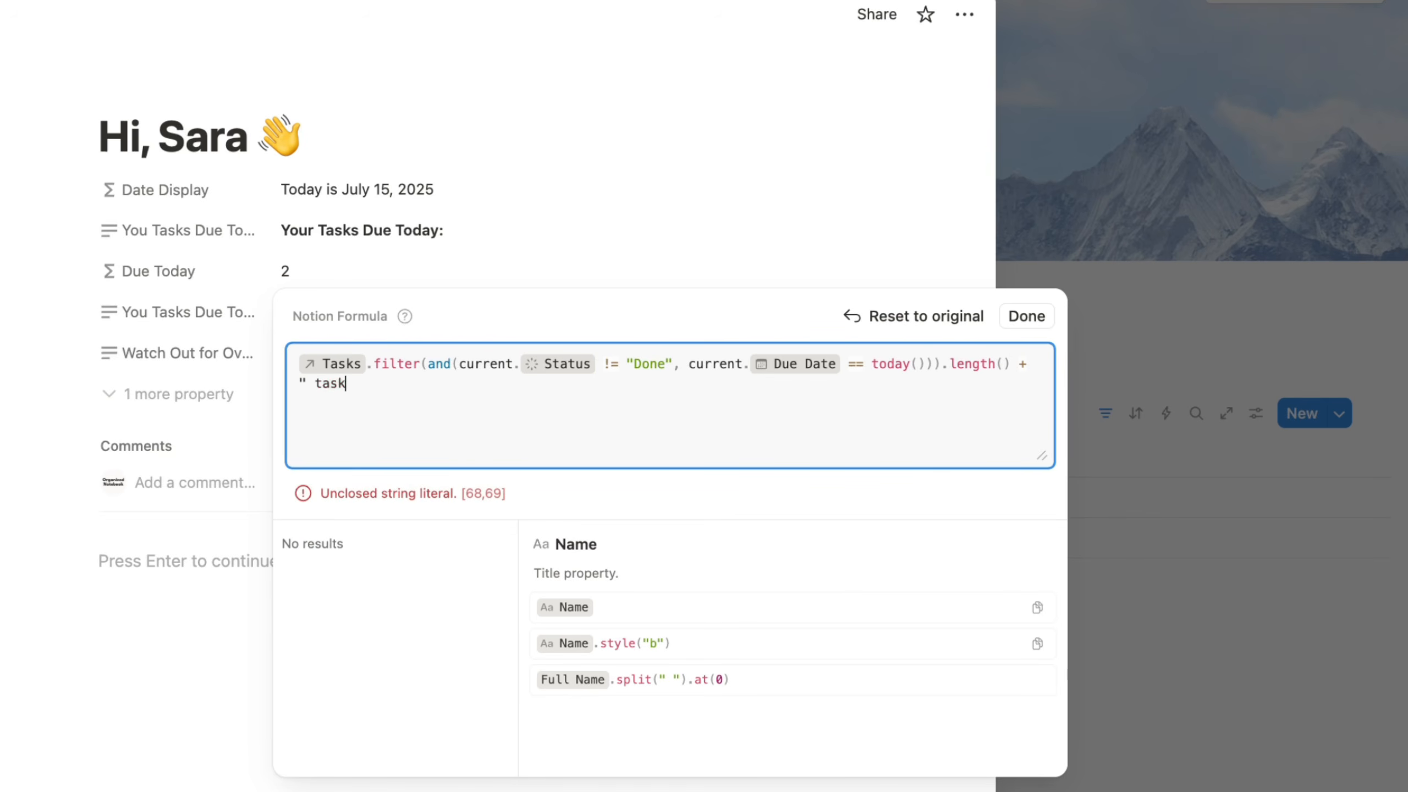
{"action": "type", "text": "(s)\""}
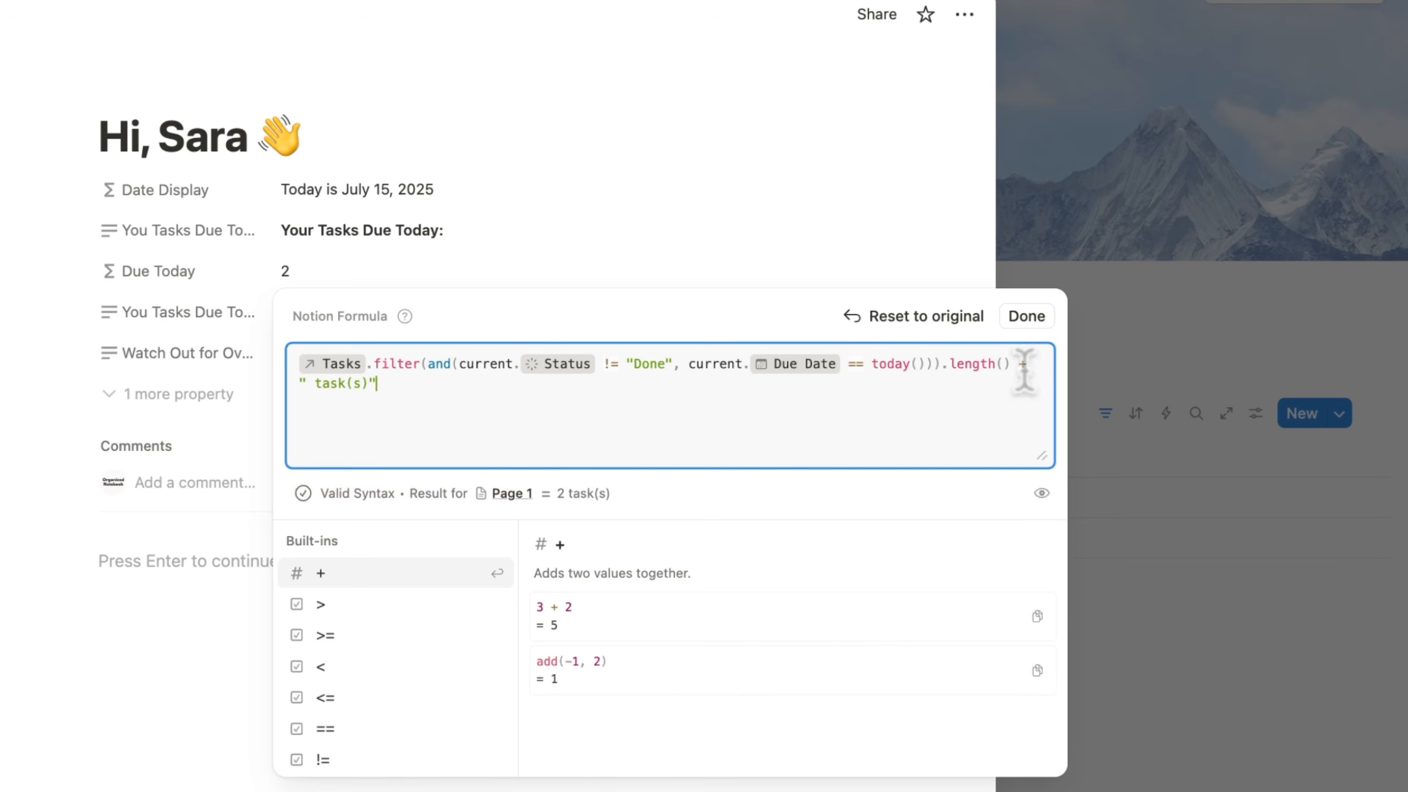
{"action": "left_click", "coordinate": [1027, 316]}
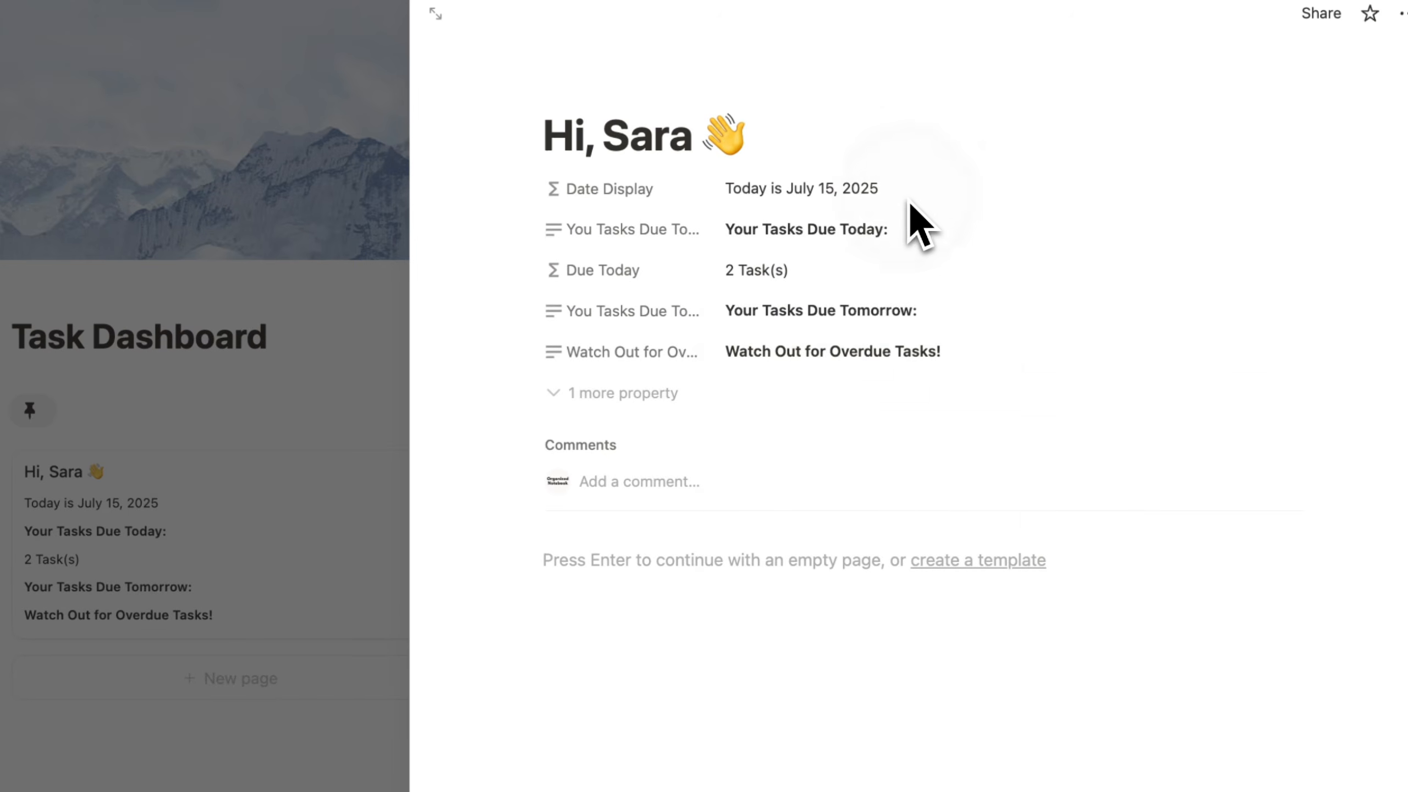
{"action": "left_click", "coordinate": [230, 519]}
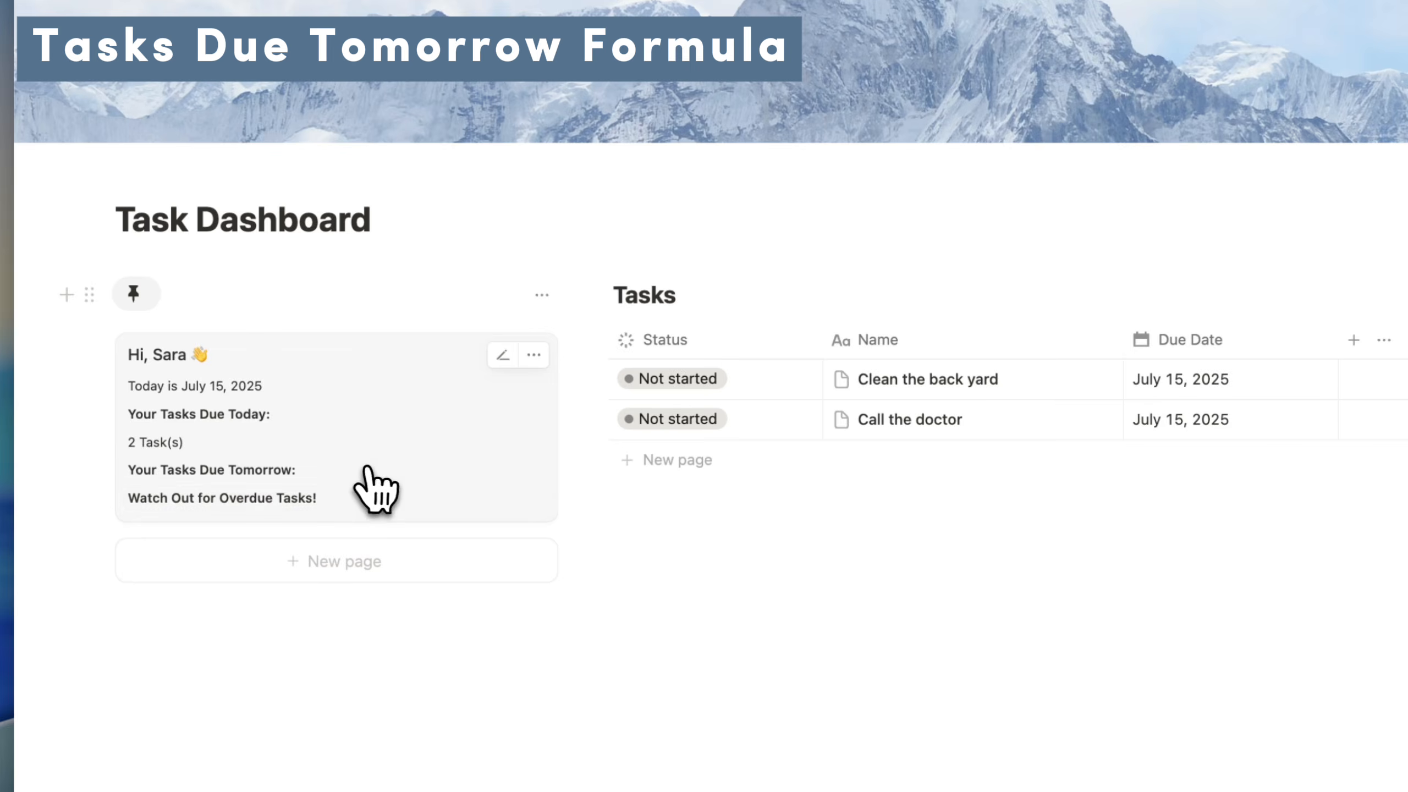
- Duplicate the card's Due Today property and place the copy directly below the "Your Tasks Due Tomorrow:" label
{"action": "left_click", "coordinate": [396, 467]}
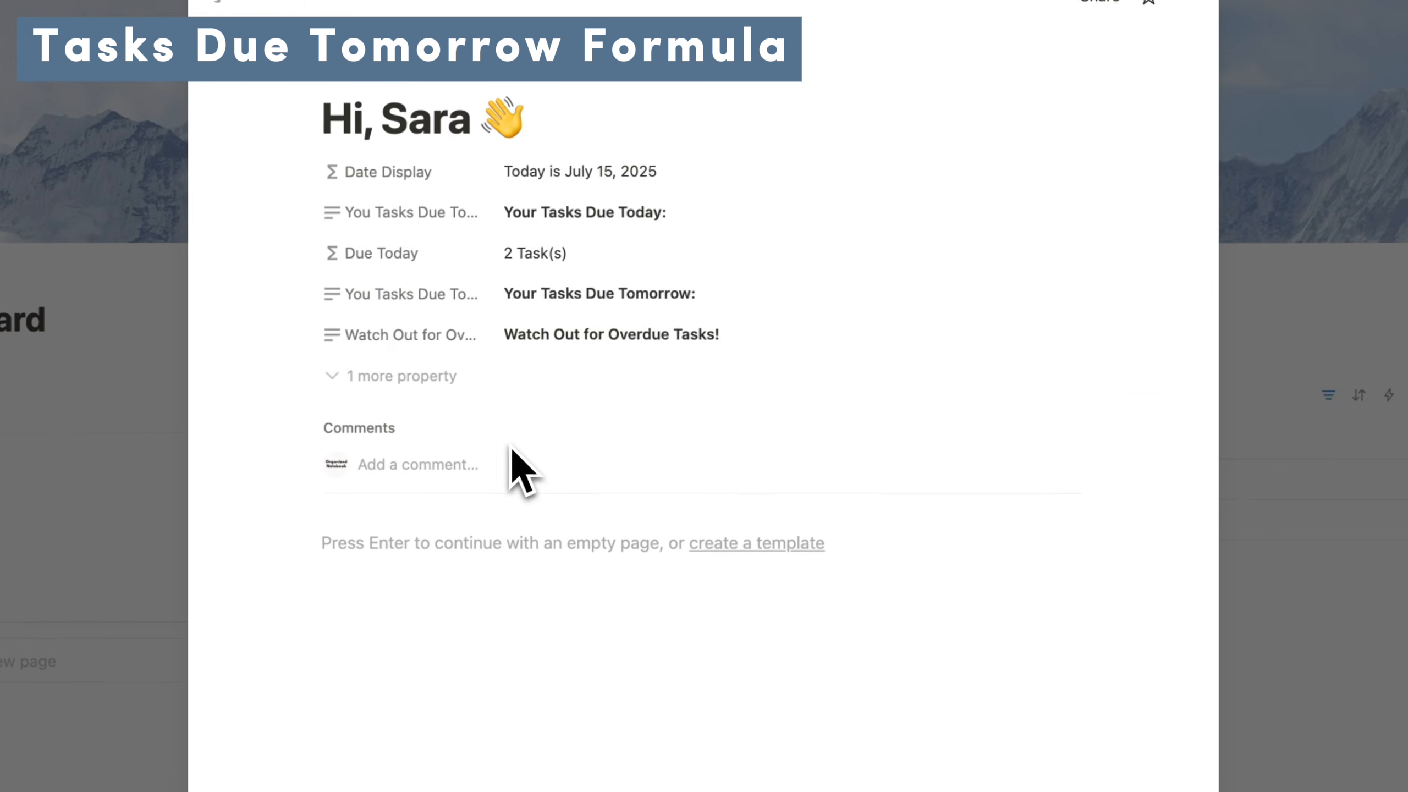
{"action": "left_click", "coordinate": [383, 260]}
{"action": "left_click", "coordinate": [454, 396]}
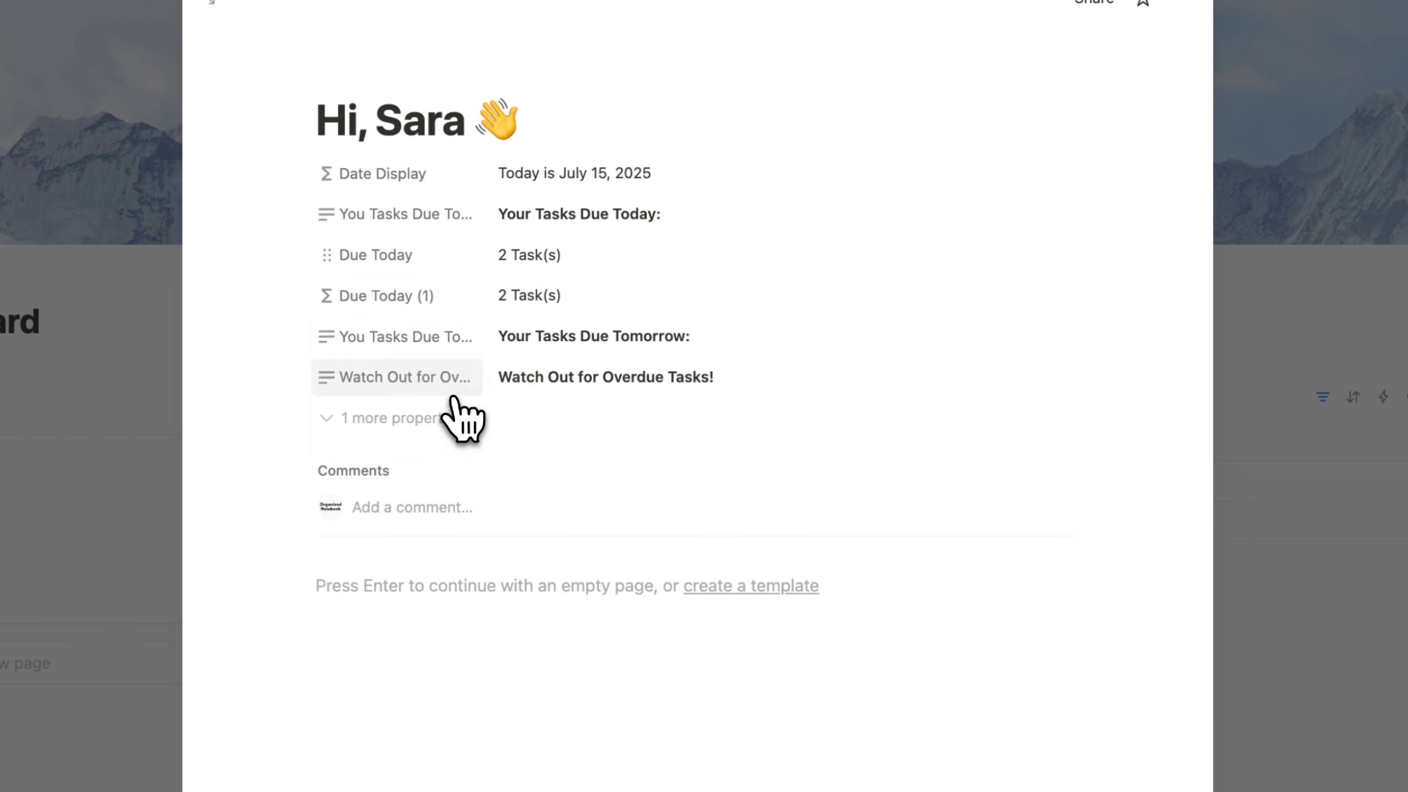
{"action": "left_click_drag", "start_coordinate": [399, 294], "coordinate": [400, 336]}
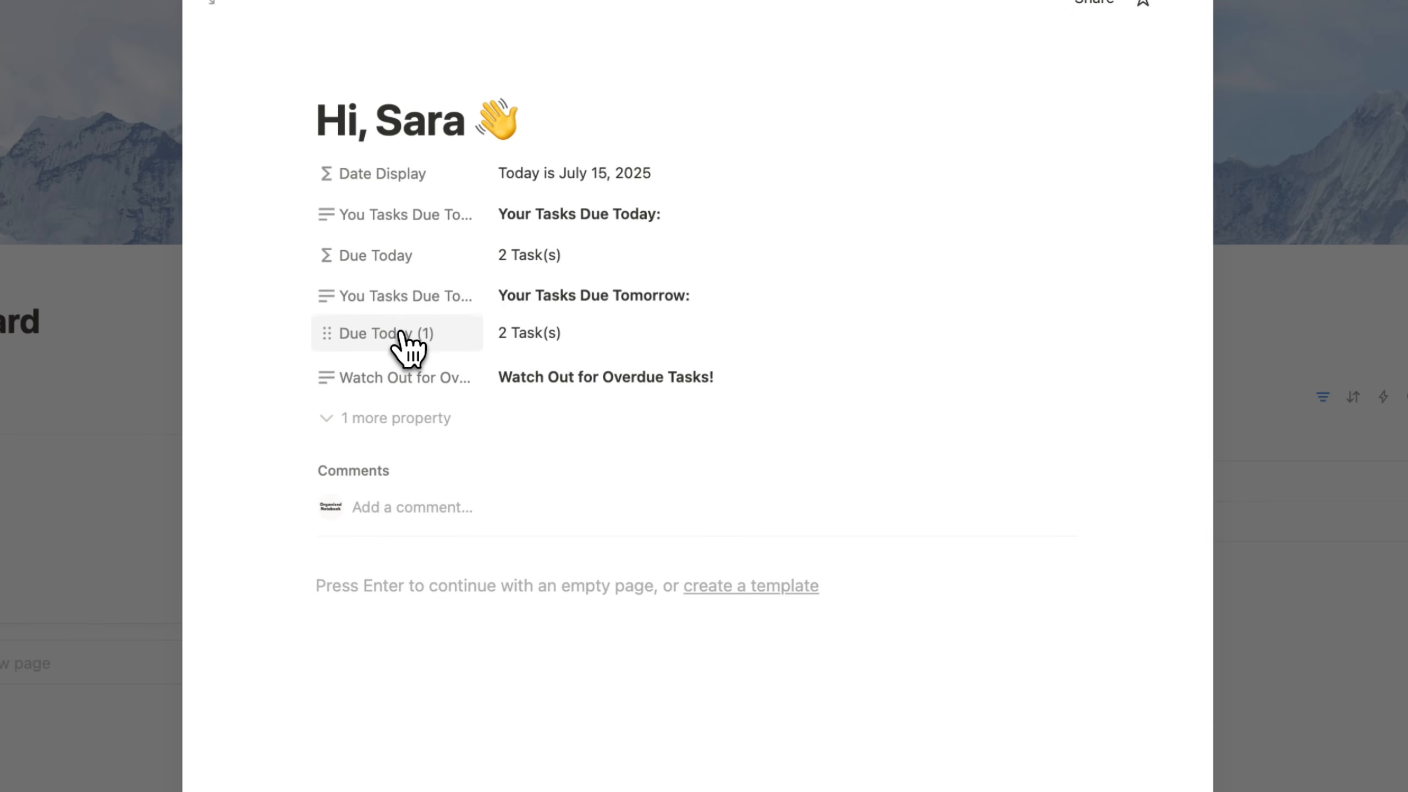
- In the duplicated formula, replace today() with dateAdd(today(), 1, "day") as the due date comparison and save it
{"action": "left_click", "coordinate": [556, 345]}
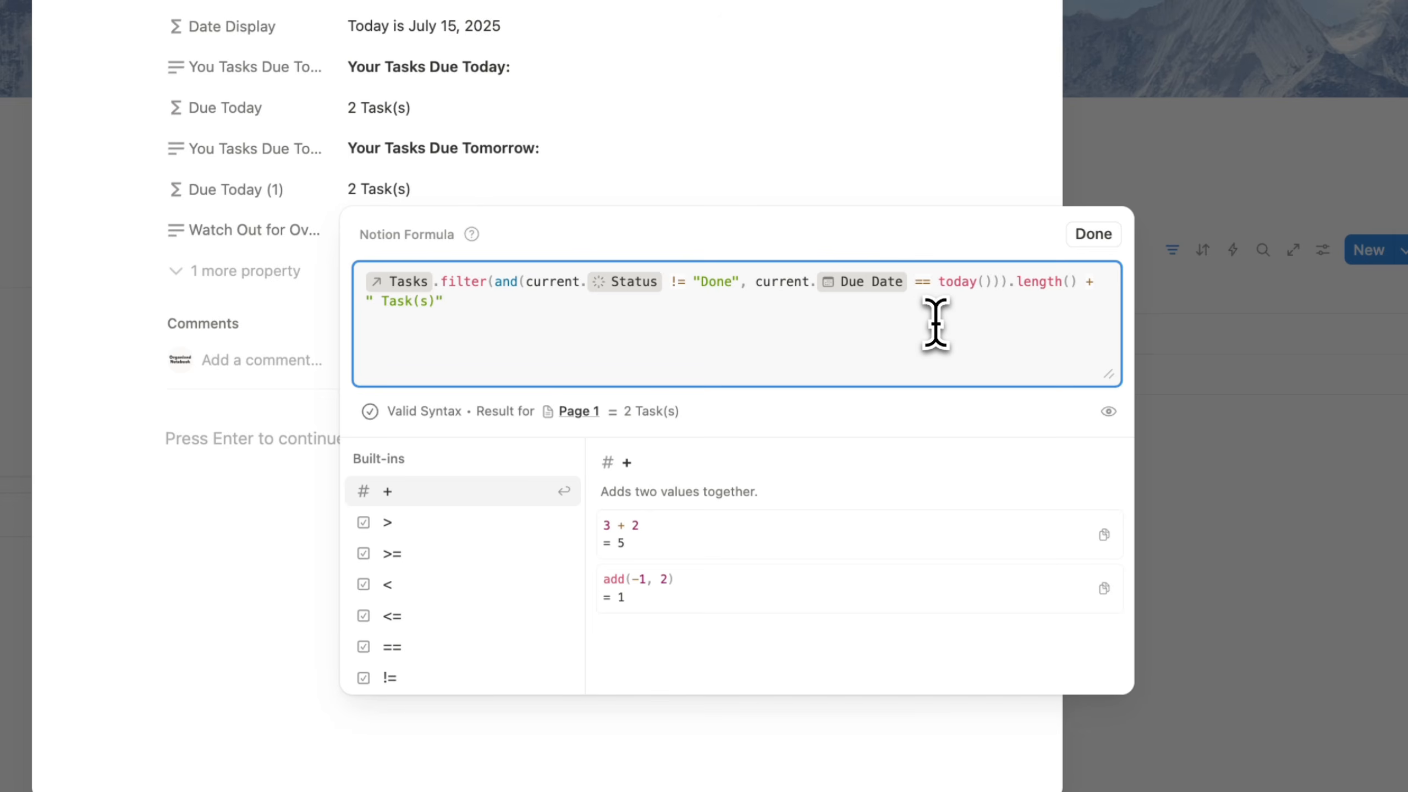
{"action": "left_click", "coordinate": [940, 294]}
{"action": "type", "text": "date"}
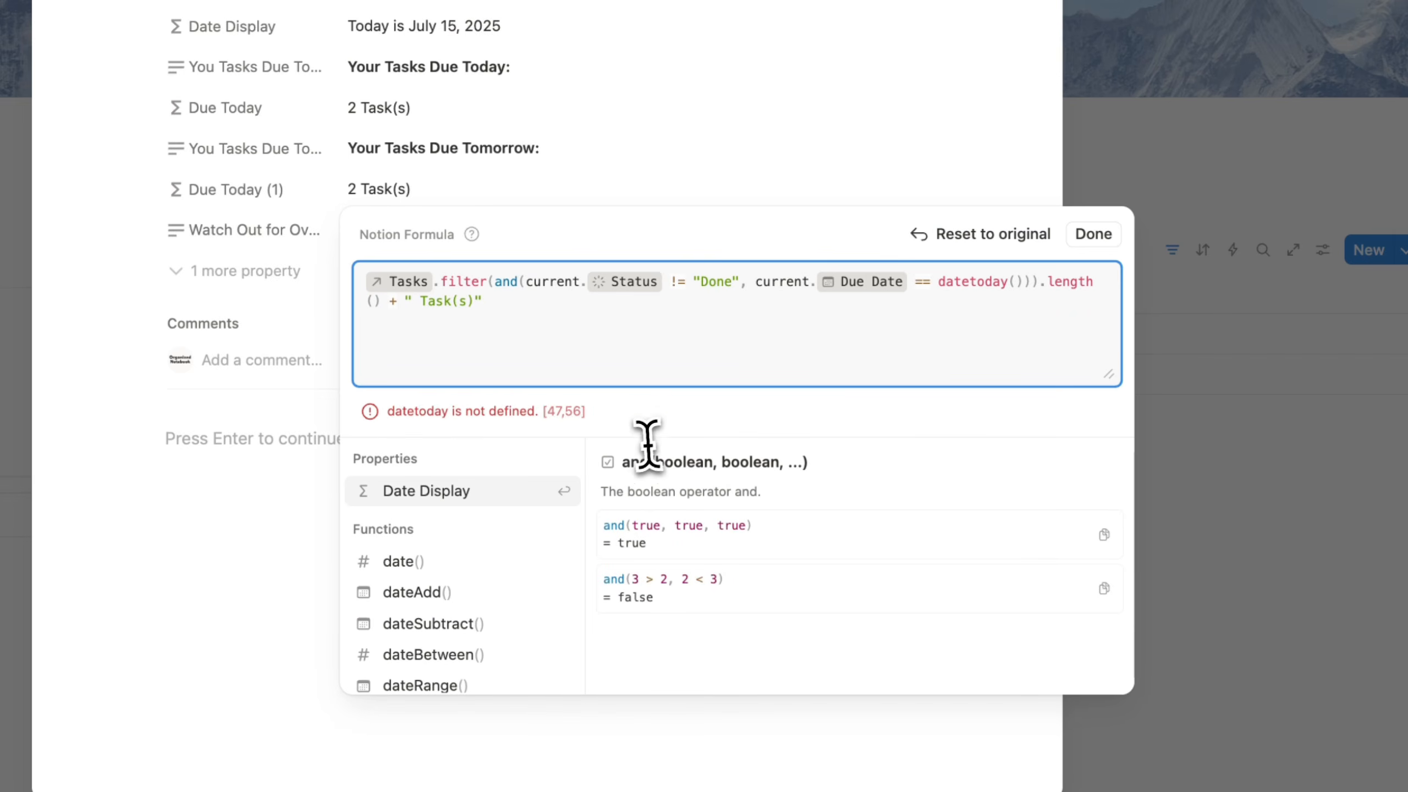
{"action": "left_click", "coordinate": [524, 580]}
{"action": "key", "text": "Right"}
{"action": "key", "text": "BackSpace"}
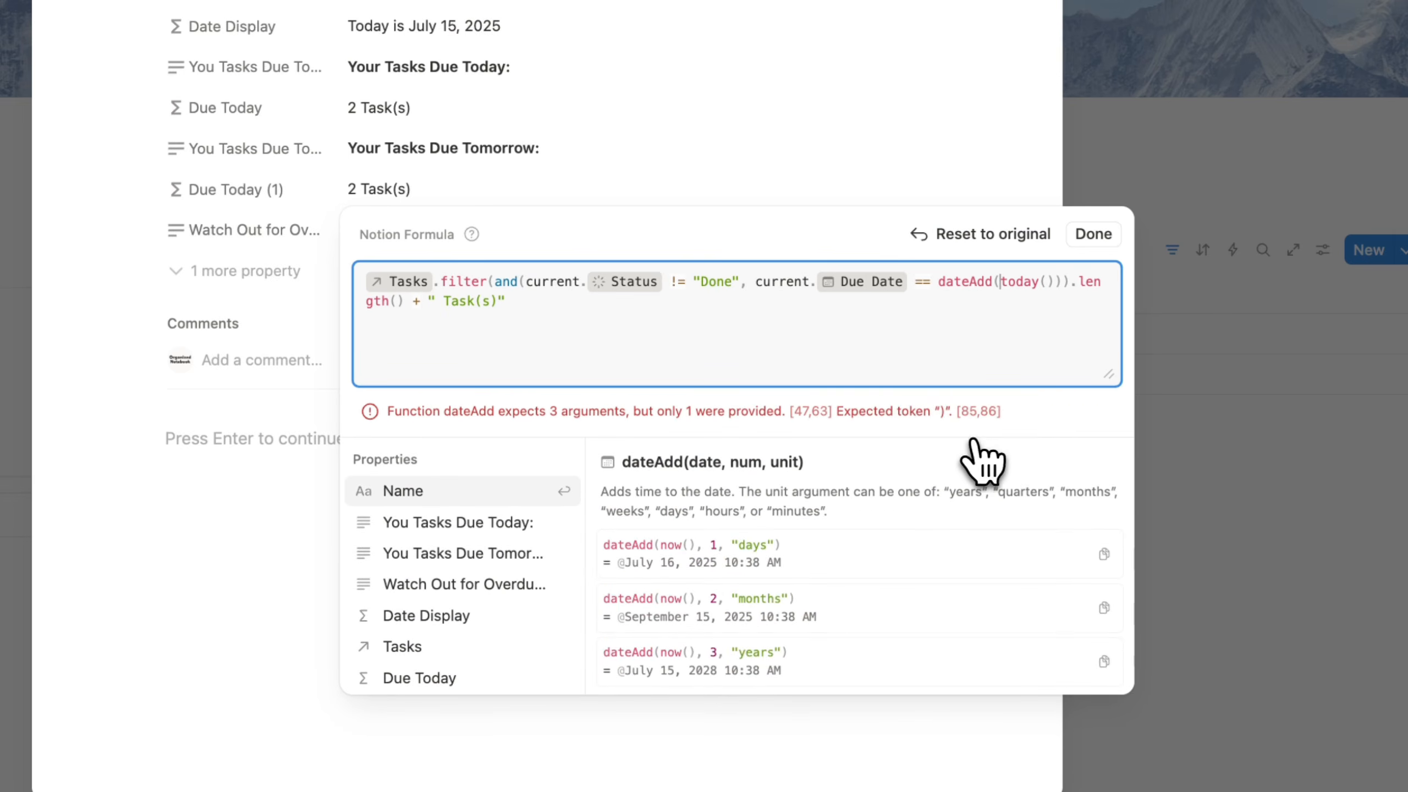
{"action": "type", "text": ", "}
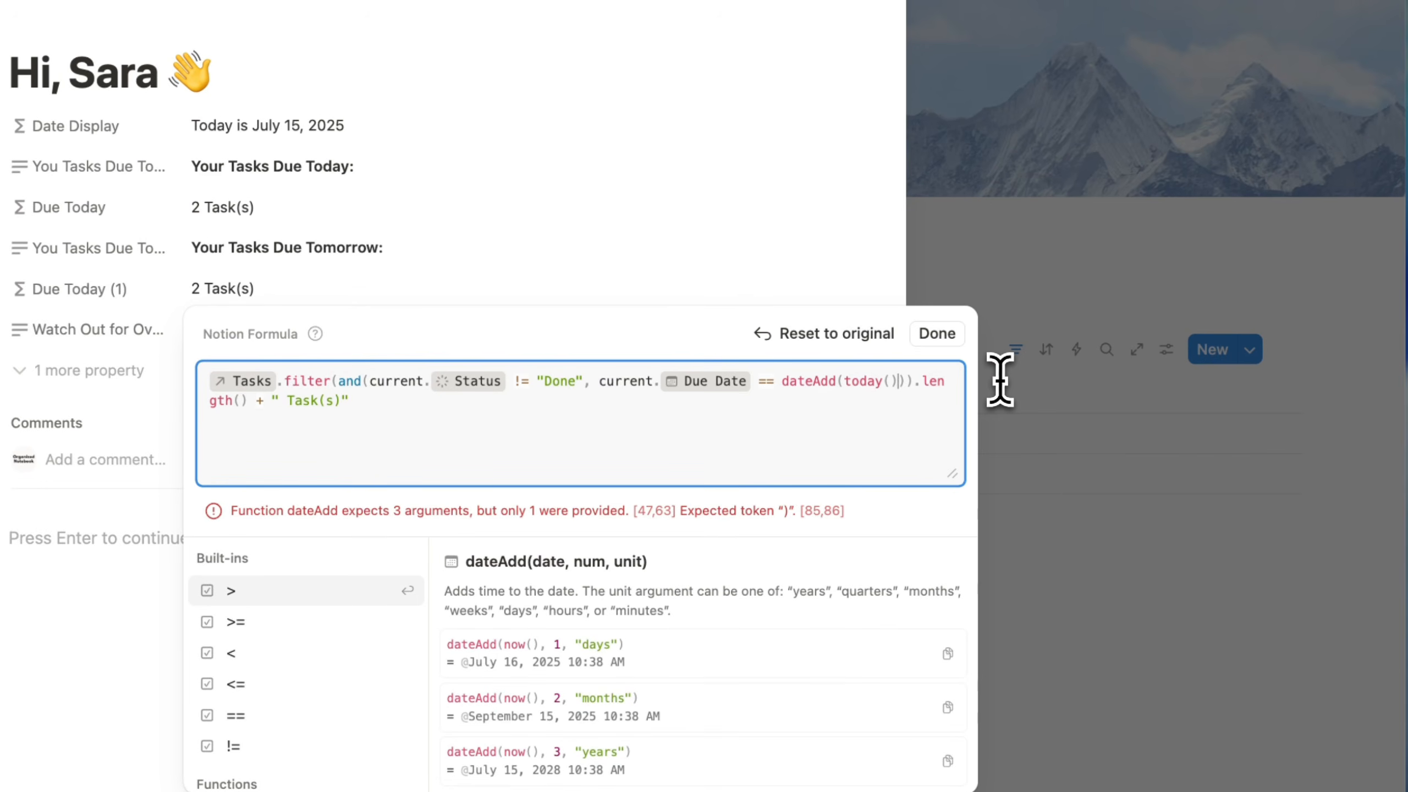
{"action": "type", "text": "1, \"day\")"}
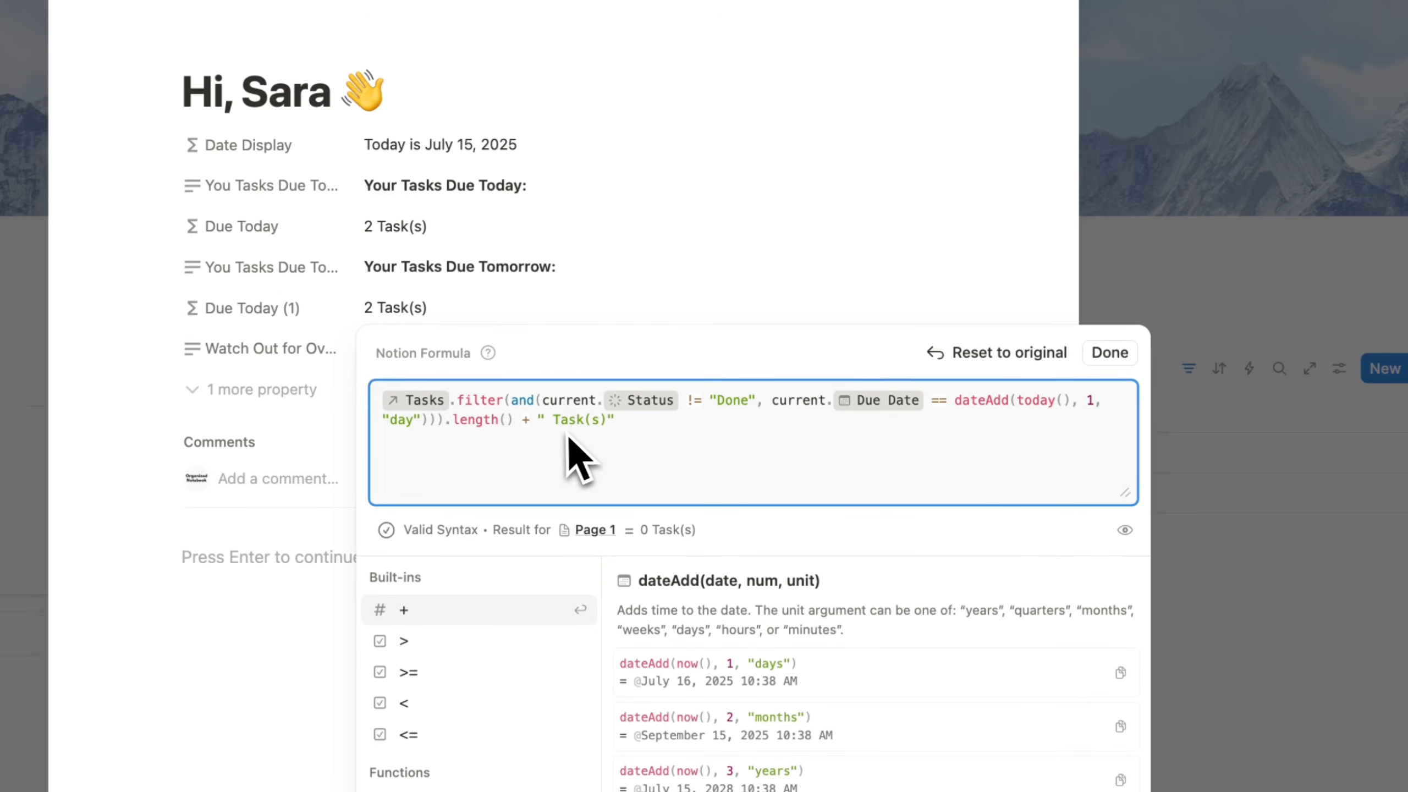
{"action": "left_click", "coordinate": [1110, 352]}
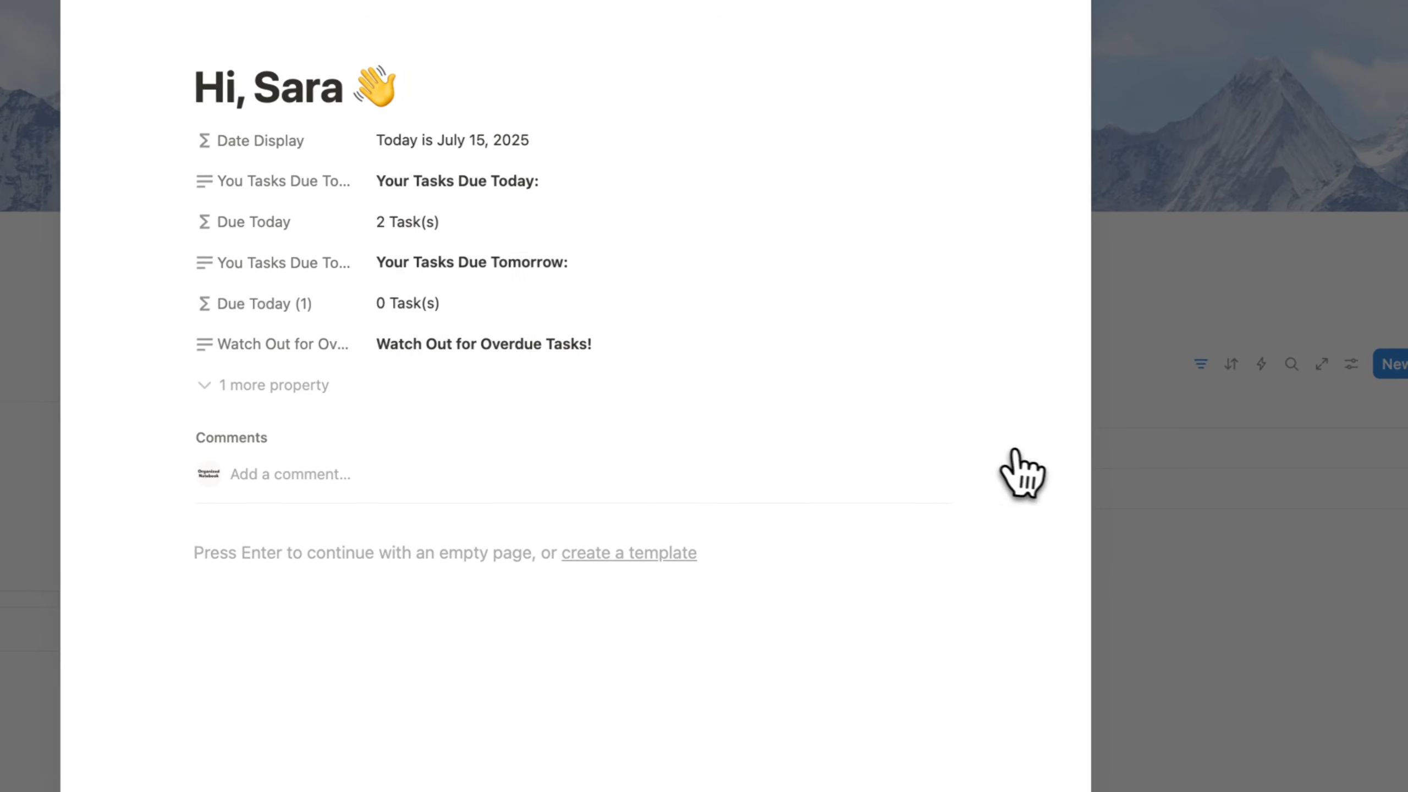
- Rename the duplicated Due Today (1) property as Due Tomorrow
{"action": "left_click", "coordinate": [272, 304]}
{"action": "left_click_drag", "start_coordinate": [482, 342], "coordinate": [477, 345]}
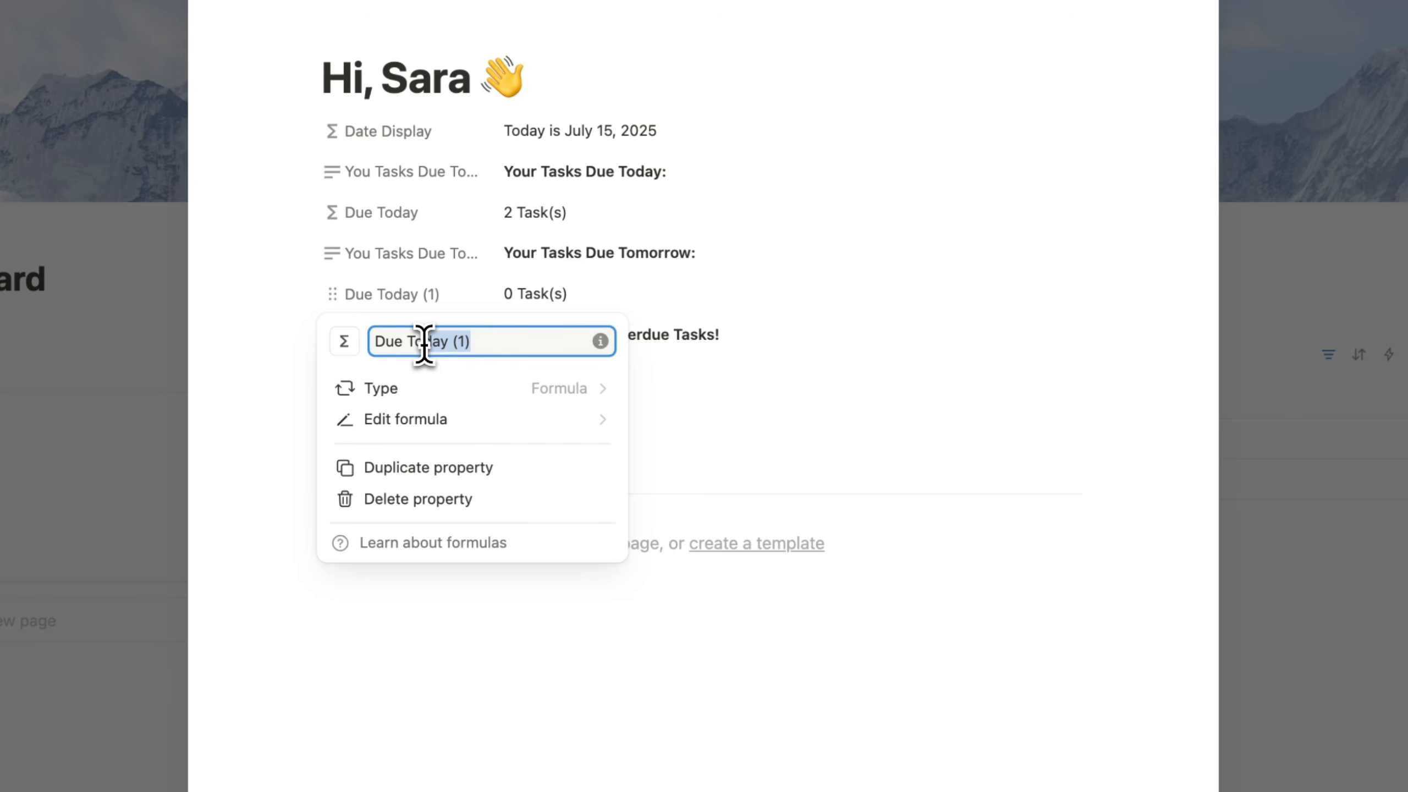
{"action": "type", "text": "w"}
{"action": "key", "text": "Return"}
- Duplicate the Due Tomorrow property and place the copy directly below the "Watch Out for Overdue Tasks!" label
{"action": "left_click", "coordinate": [426, 300]}
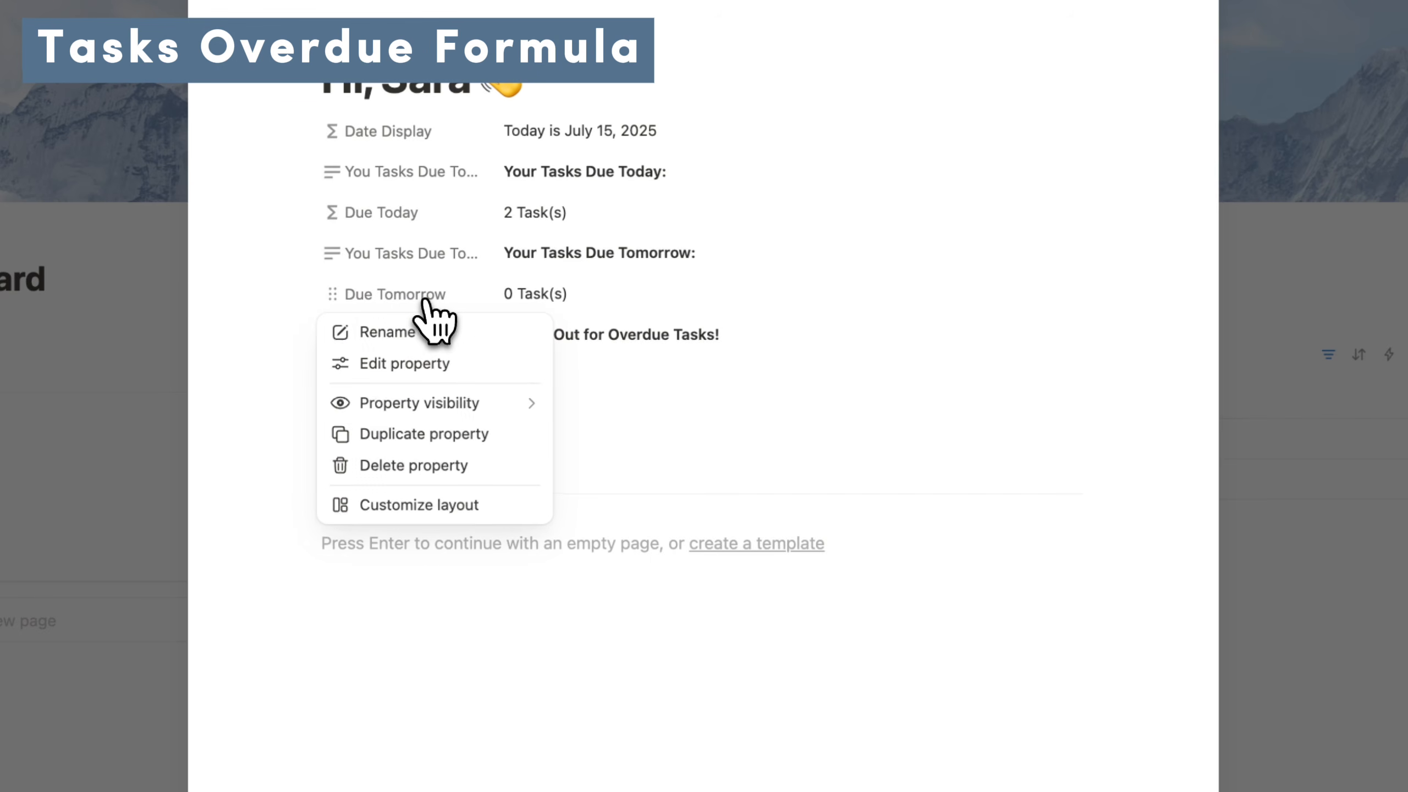
{"action": "left_click", "coordinate": [438, 436]}
{"action": "left_click_drag", "start_coordinate": [403, 341], "coordinate": [401, 379]}
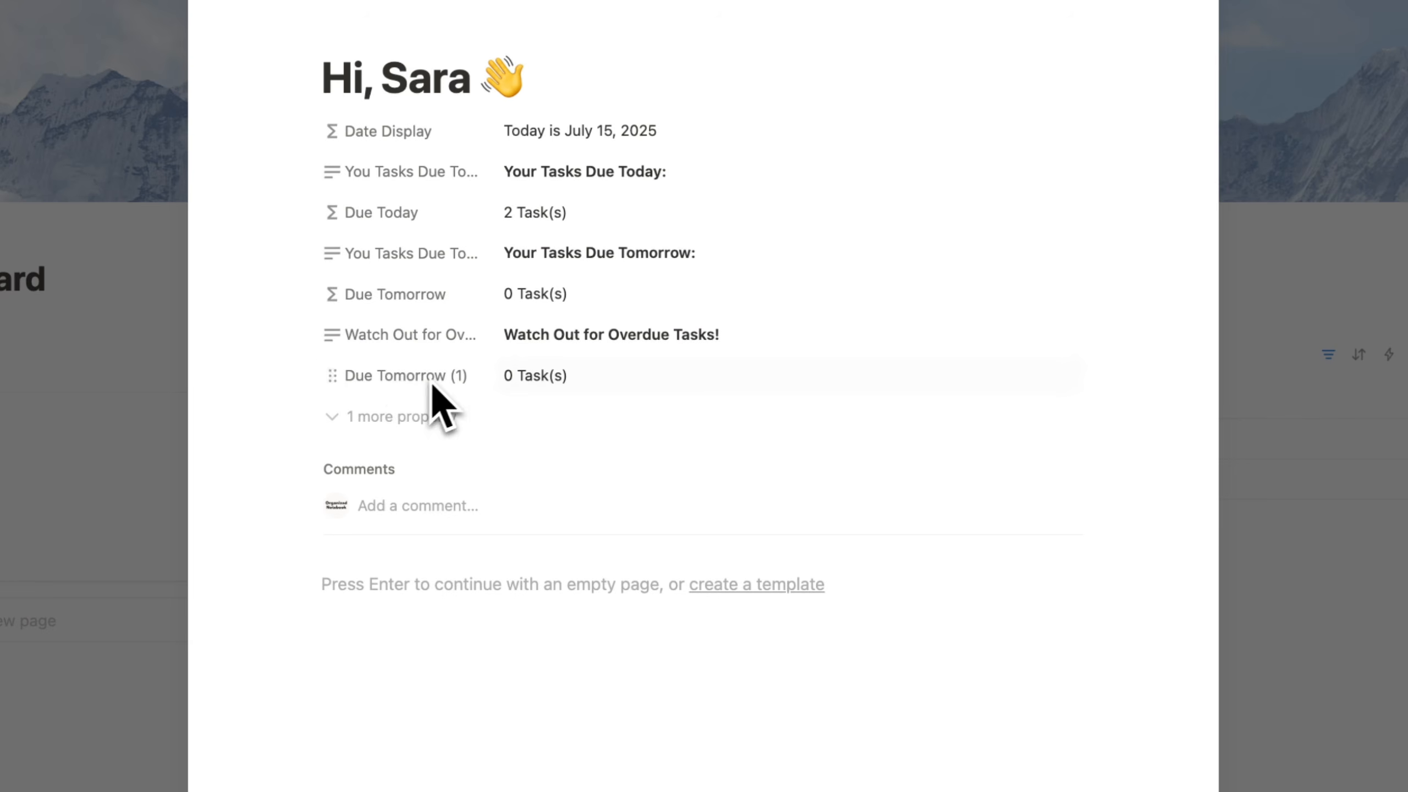
- Rename the duplicated Due Tomorrow (1) property as Overdue
{"action": "left_click", "coordinate": [401, 377]}
{"action": "left_click", "coordinate": [418, 416]}
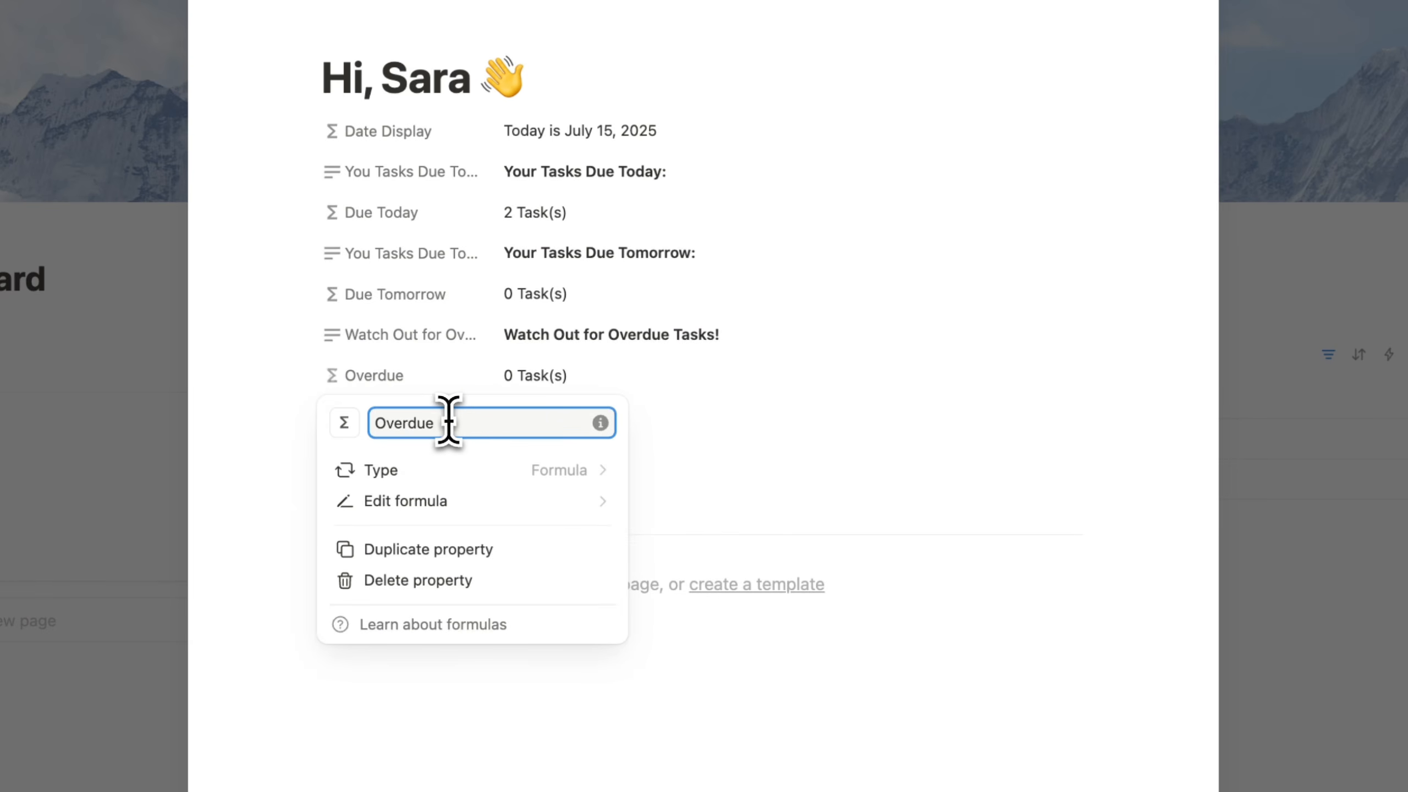
{"action": "type", "text": "Overdue"}
{"action": "key", "text": "Return"}
- Change the Overdue formula's due date condition to < today(), save it and close the card page
{"action": "left_click", "coordinate": [583, 383]}
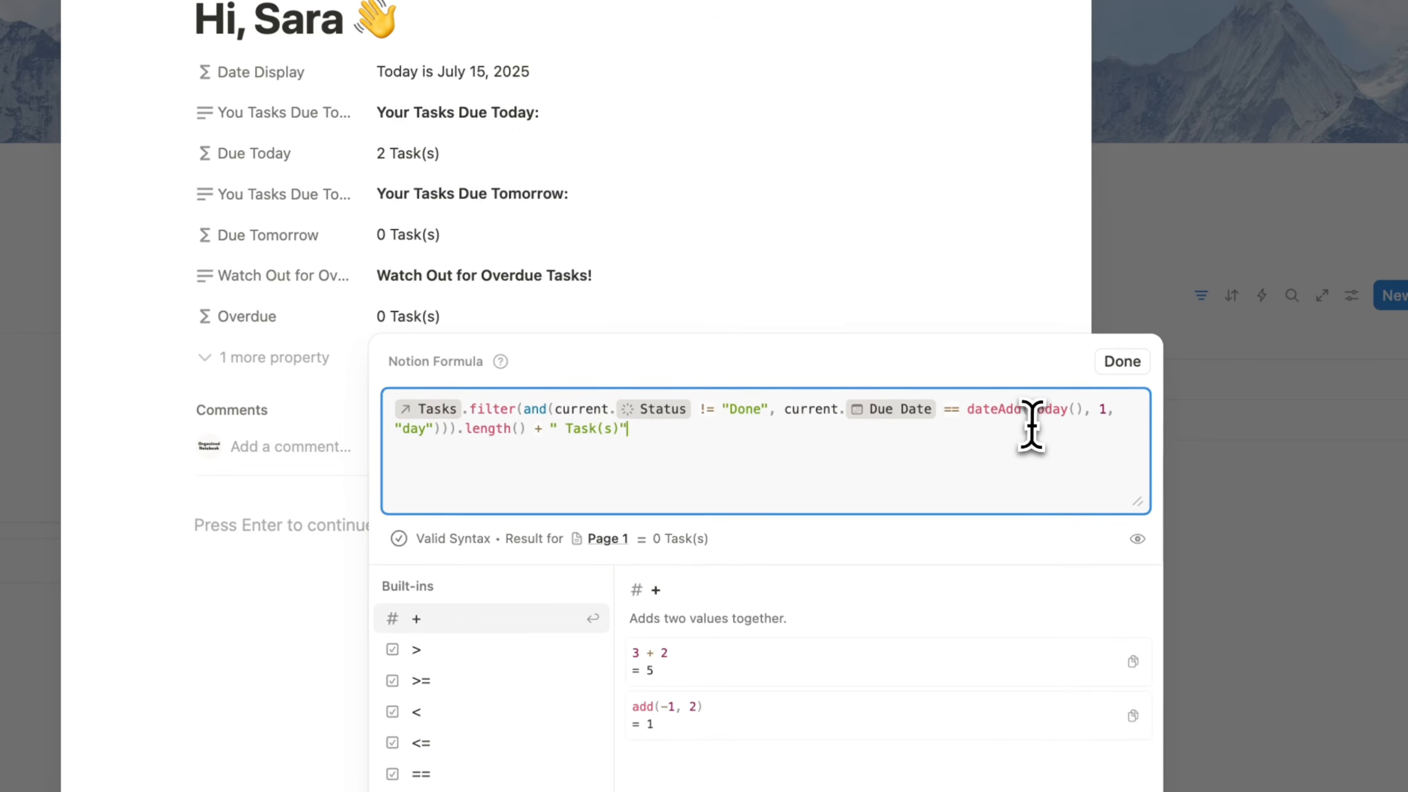
{"action": "left_click_drag", "start_coordinate": [931, 406], "coordinate": [433, 425]}
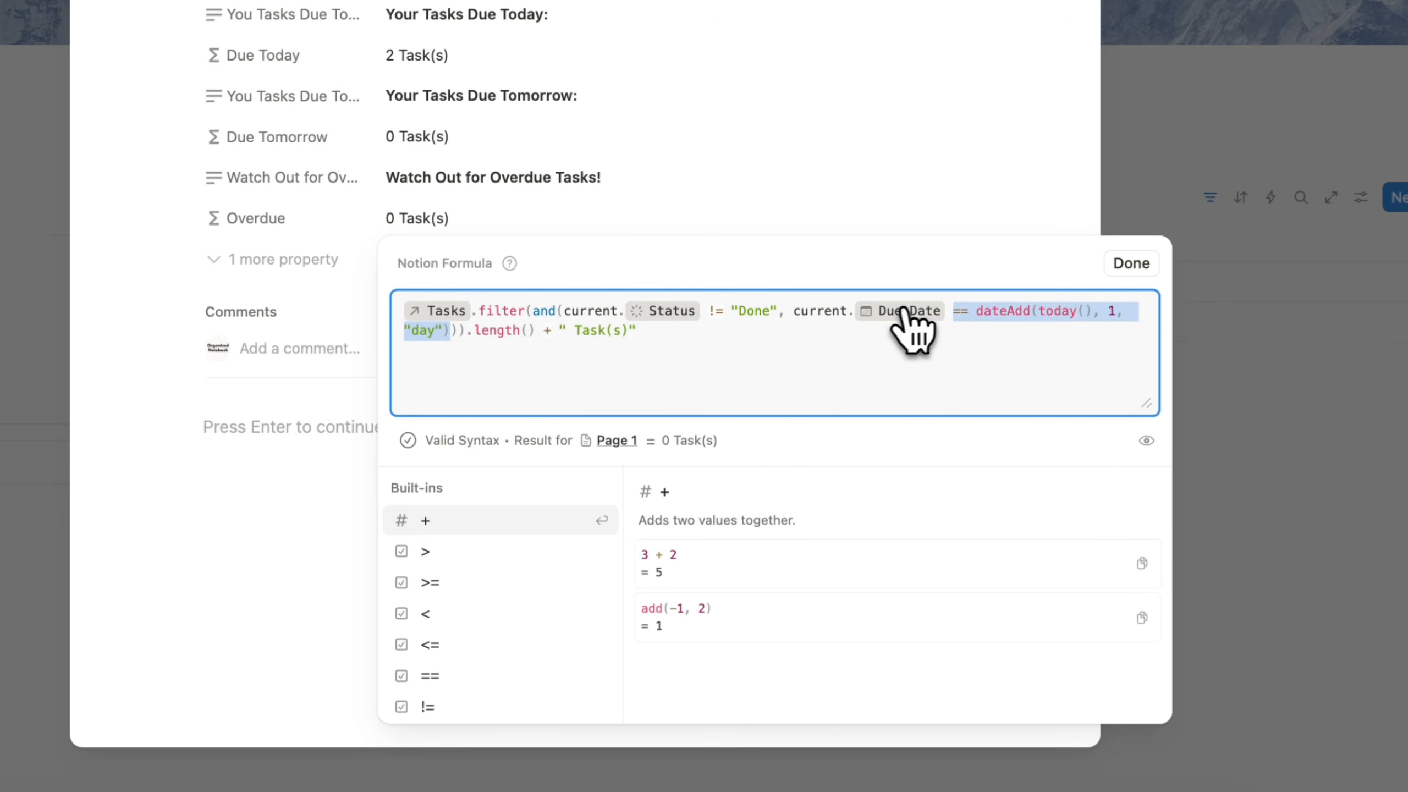
{"action": "key", "text": "BackSpace"}
{"action": "type", "text": "<"}
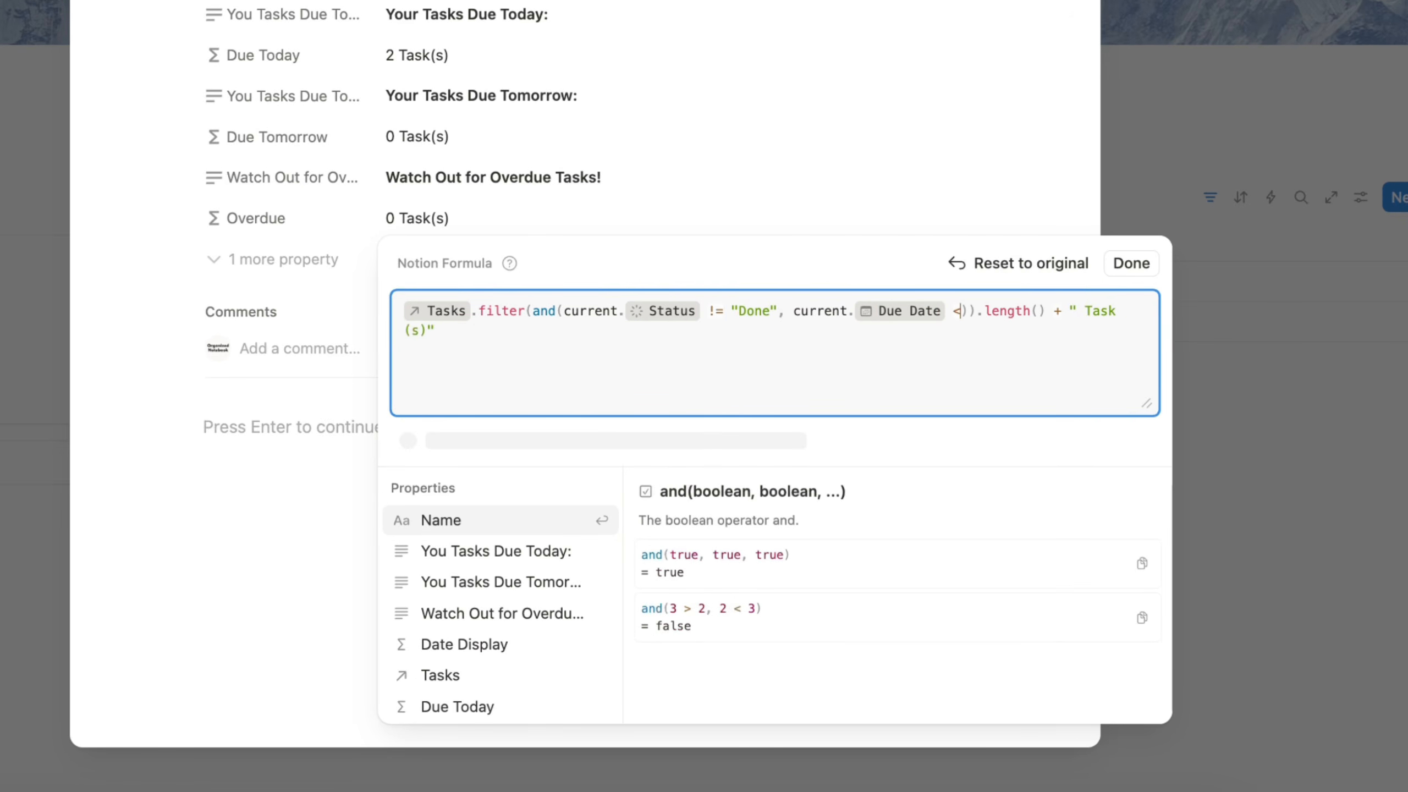
{"action": "type", "text": "today()"}
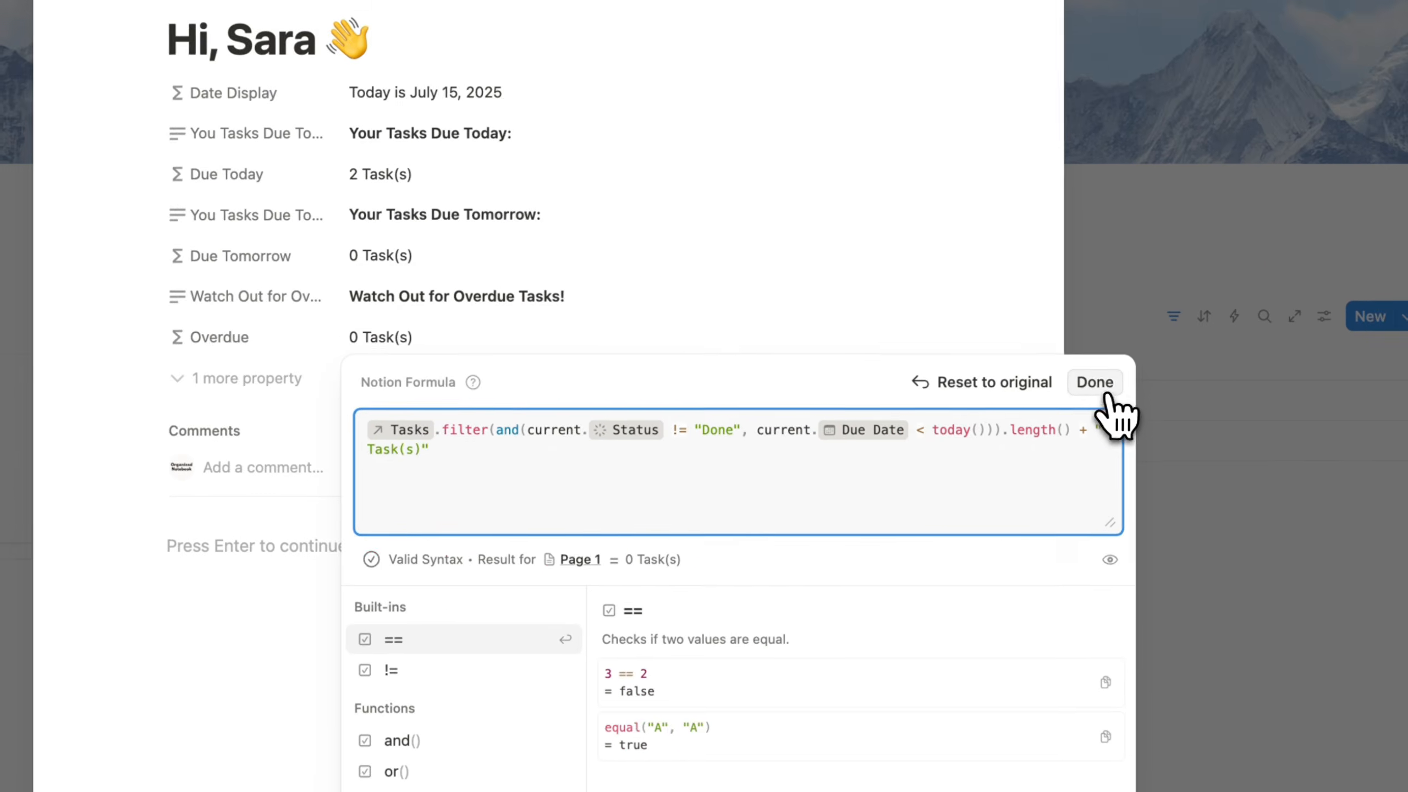
{"action": "left_click", "coordinate": [1132, 263]}
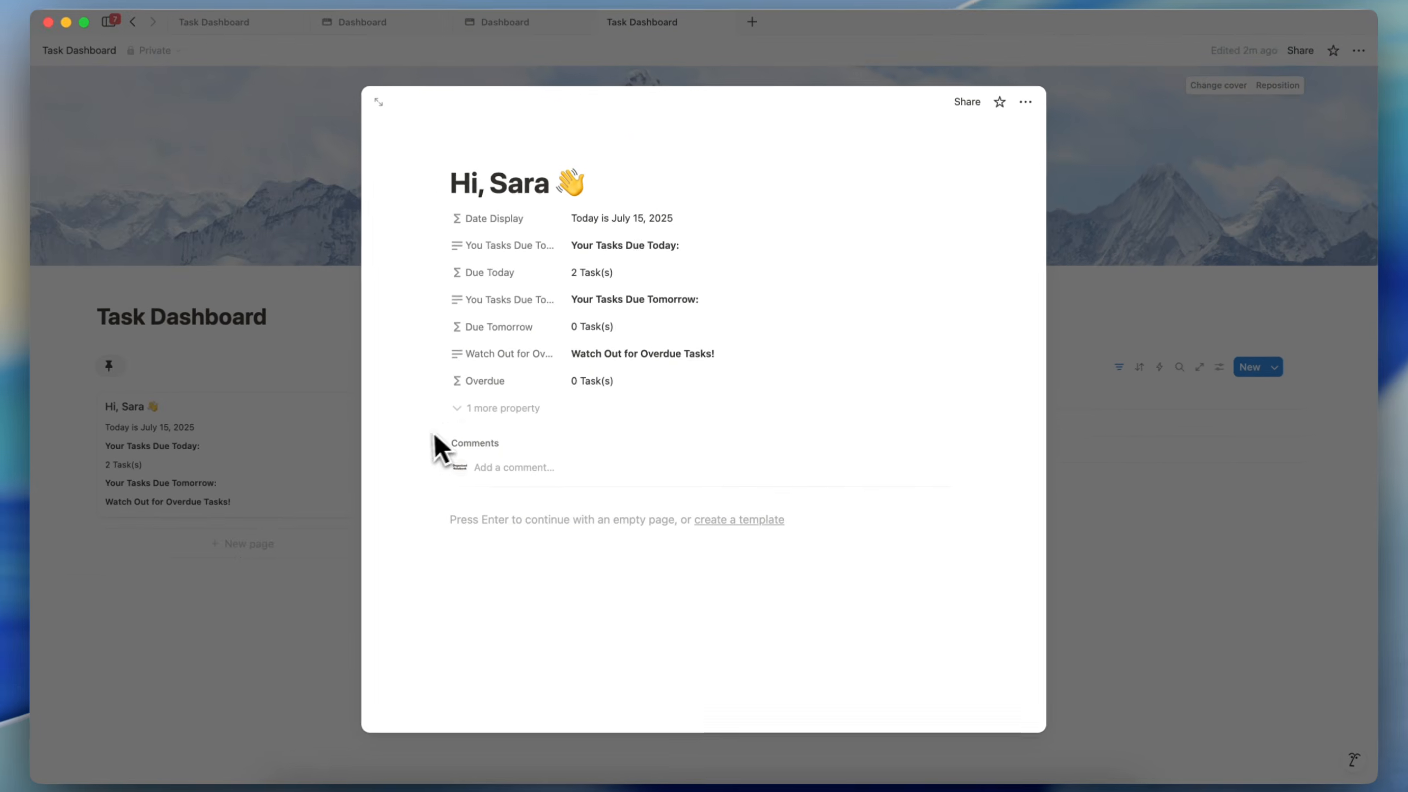
{"action": "left_click", "coordinate": [332, 478]}
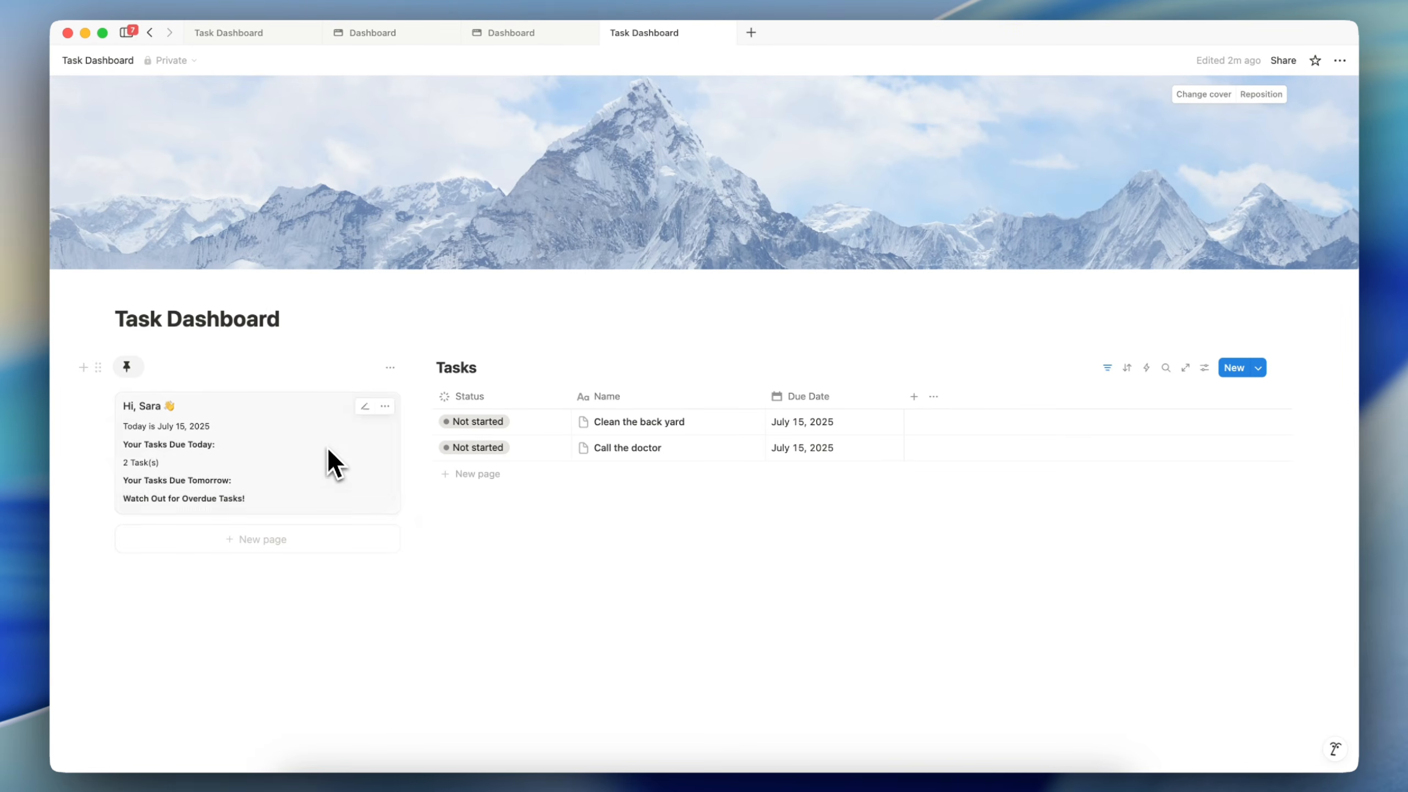
- Show the Due Tomorrow and Overdue properties in the gallery card, each directly below its matching label
{"action": "left_click", "coordinate": [391, 368]}
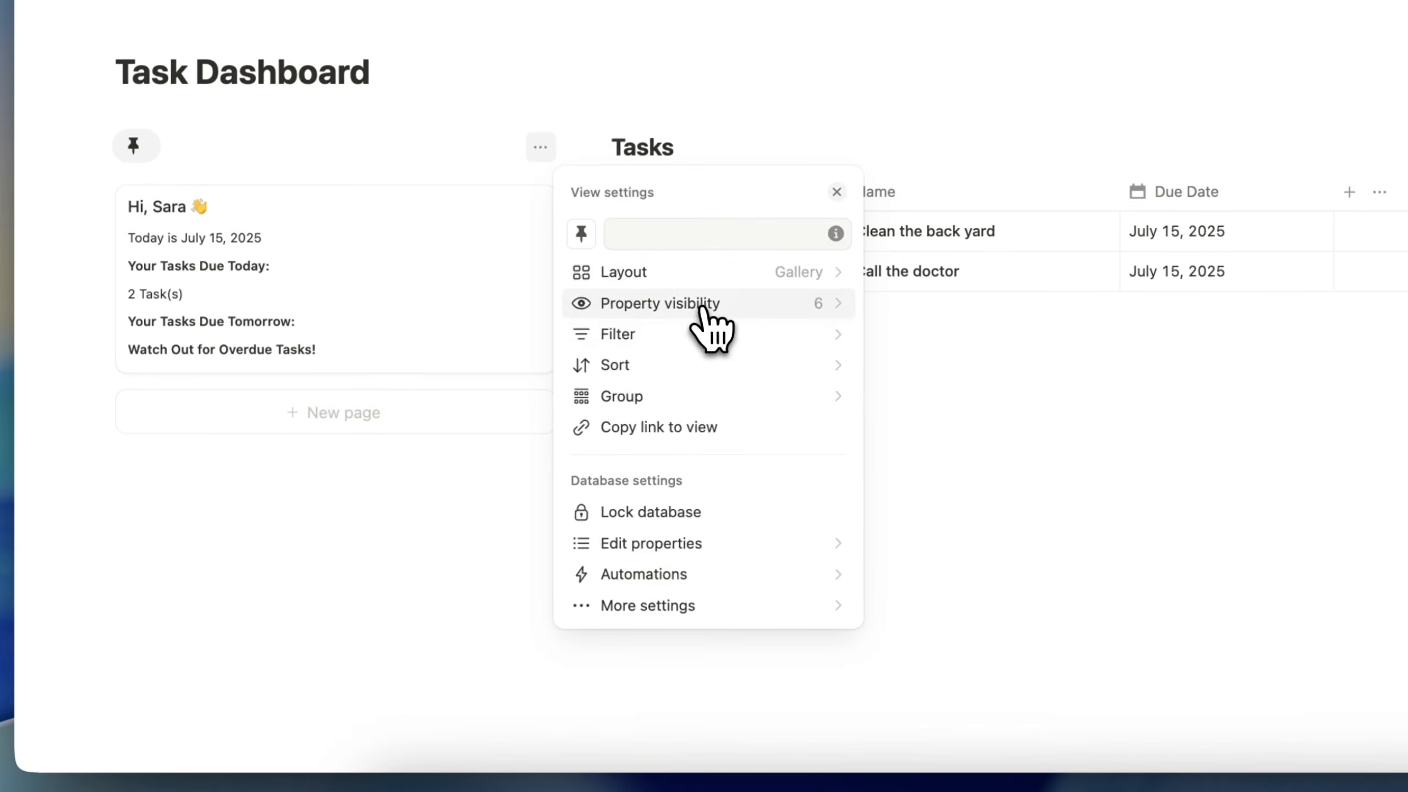
{"action": "left_click", "coordinate": [472, 465]}
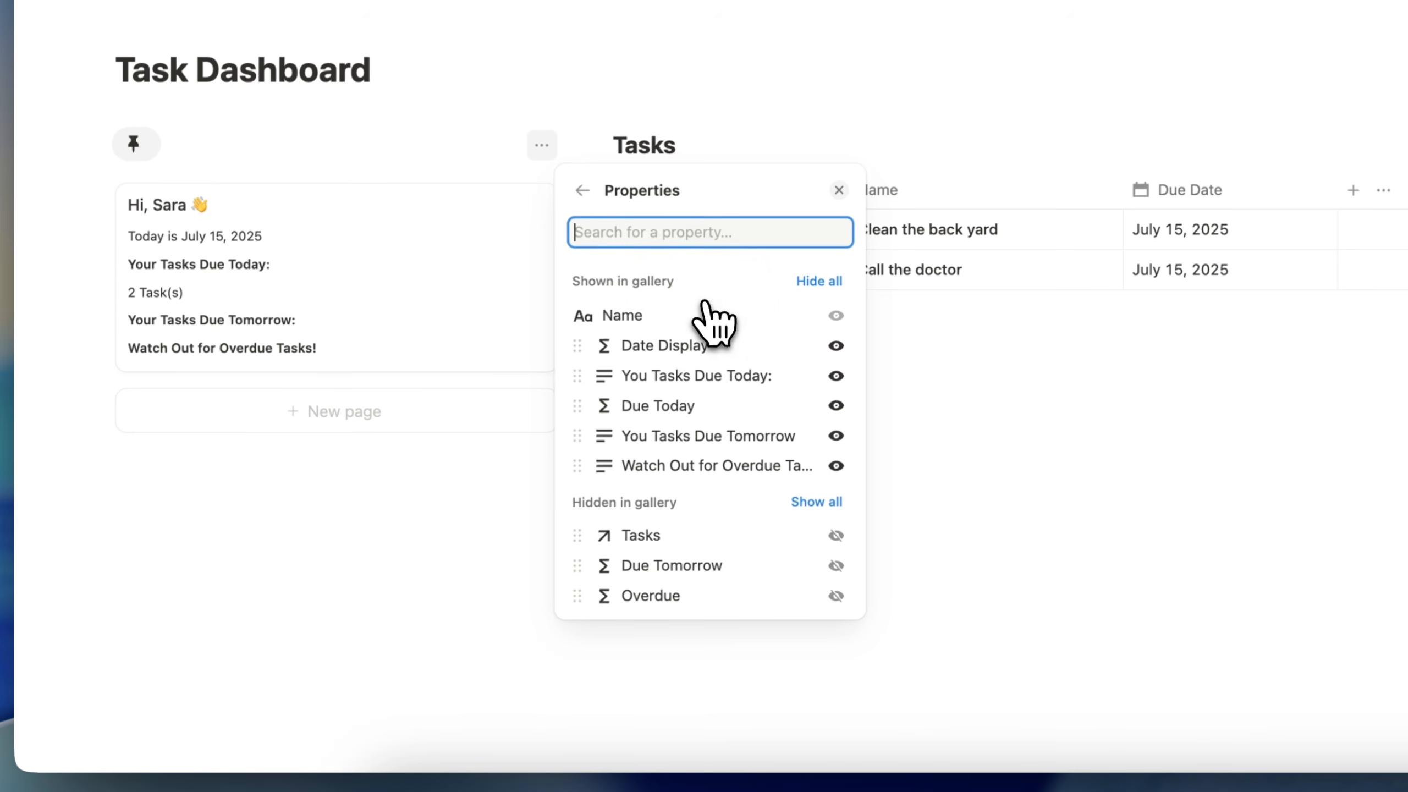
{"action": "left_click", "coordinate": [836, 567]}
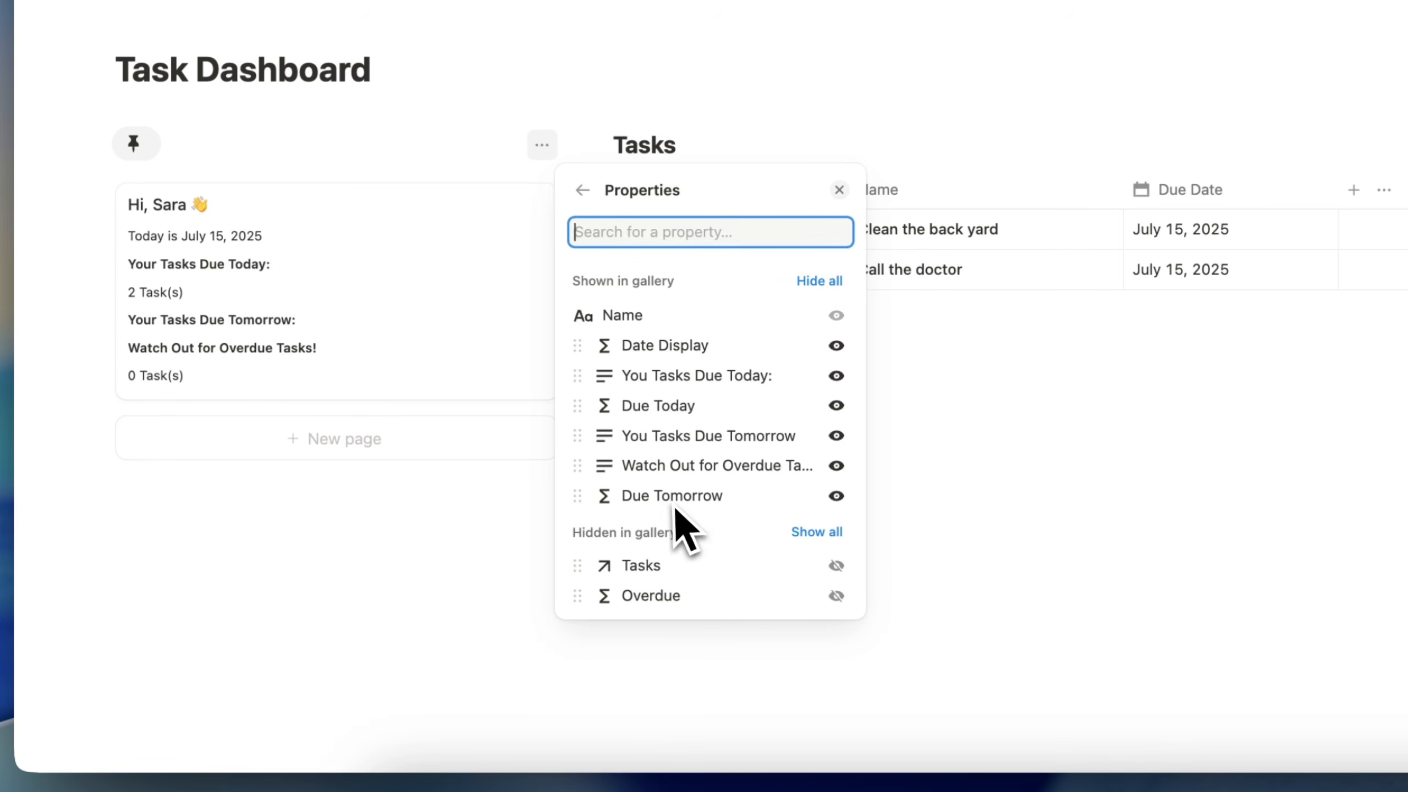
{"action": "left_click_drag", "start_coordinate": [675, 502], "coordinate": [671, 469]}
{"action": "left_click", "coordinate": [836, 595]}
{"action": "key", "text": "Escape"}
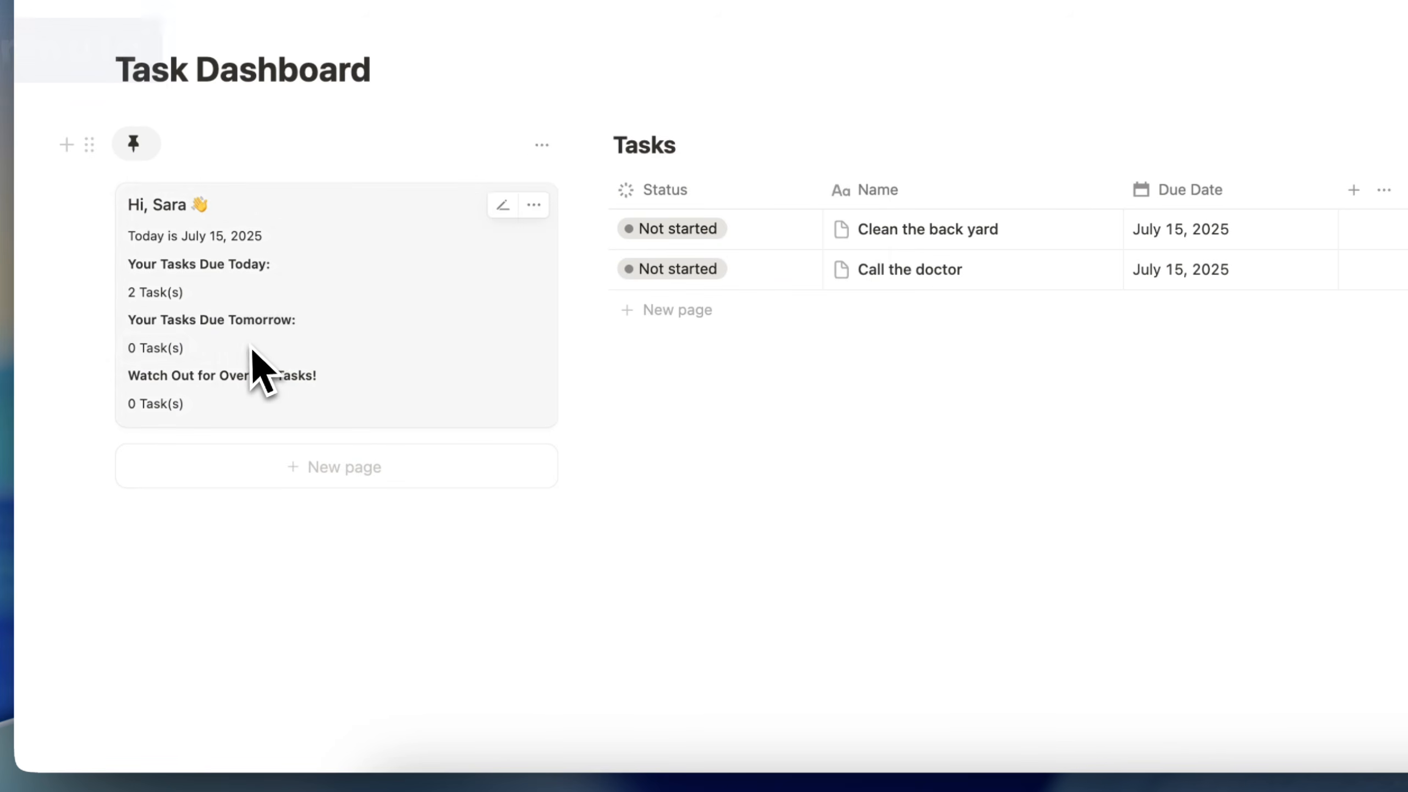
- Test the card's Overdue count by setting the "Clean the back yard" task's due date to July 11, 2025
{"action": "left_click", "coordinate": [1170, 269]}
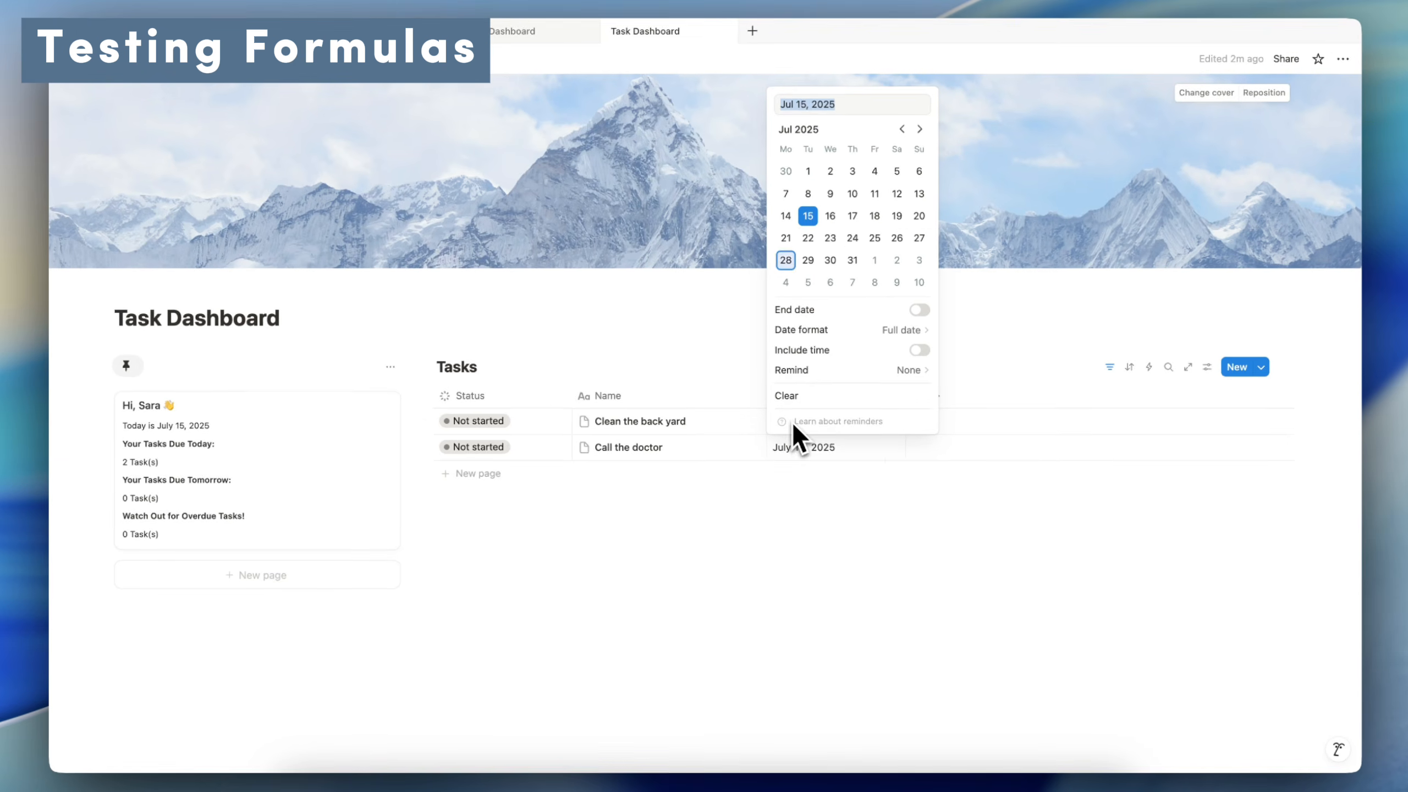
{"action": "left_click", "coordinate": [873, 194]}
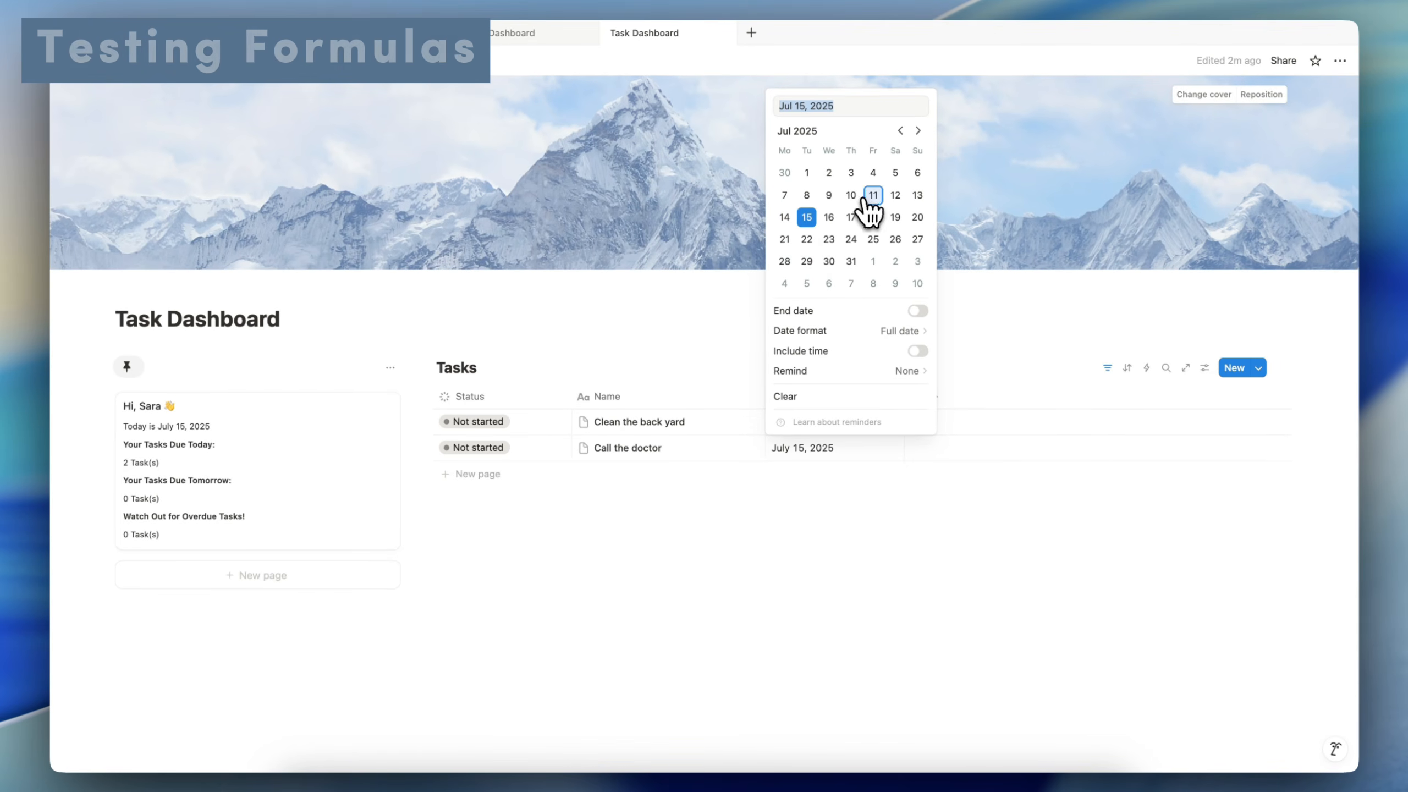
{"action": "left_click", "coordinate": [879, 541]}
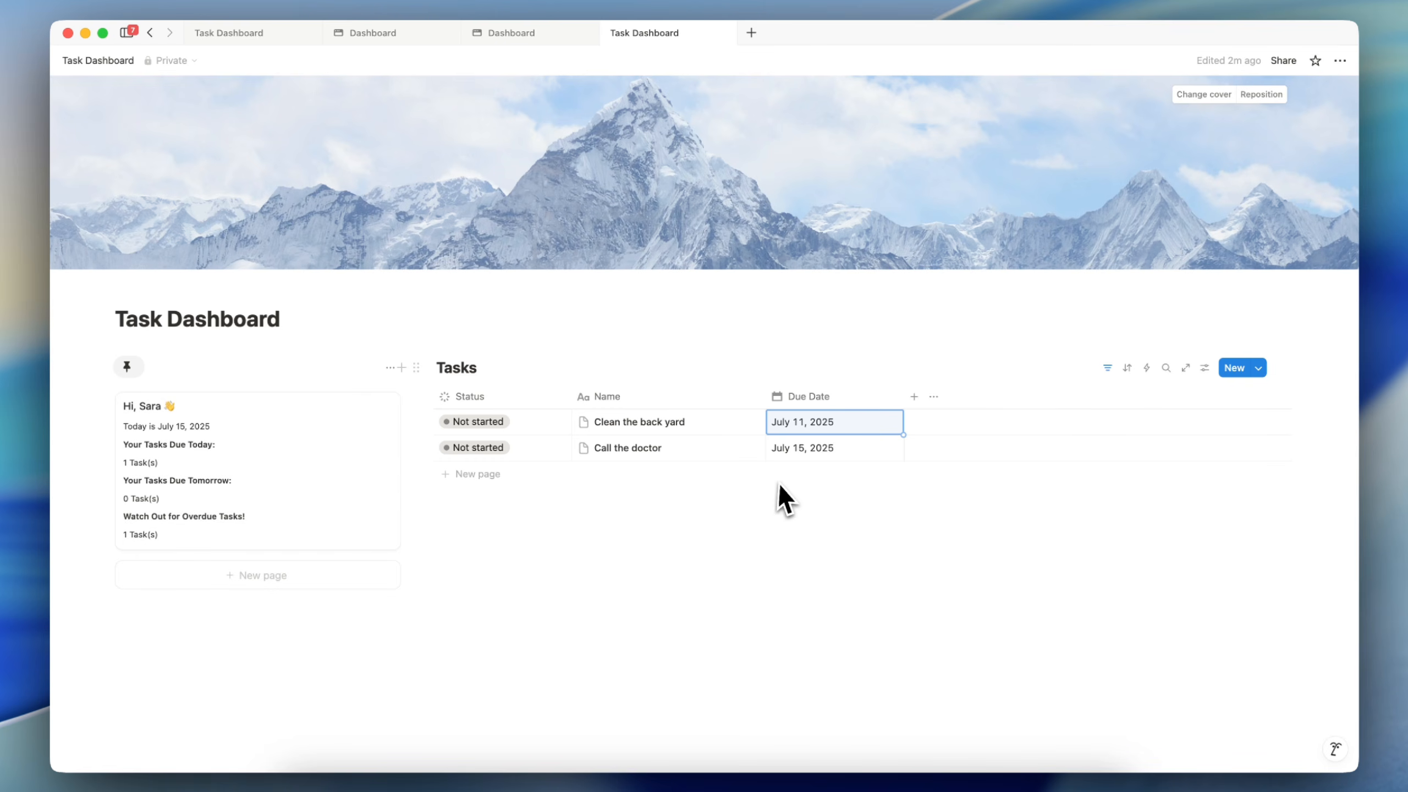
- Test the card's Due Tomorrow count by setting the "Call the doctor" task's due date to July 16, 2025
{"action": "left_click", "coordinate": [819, 458]}
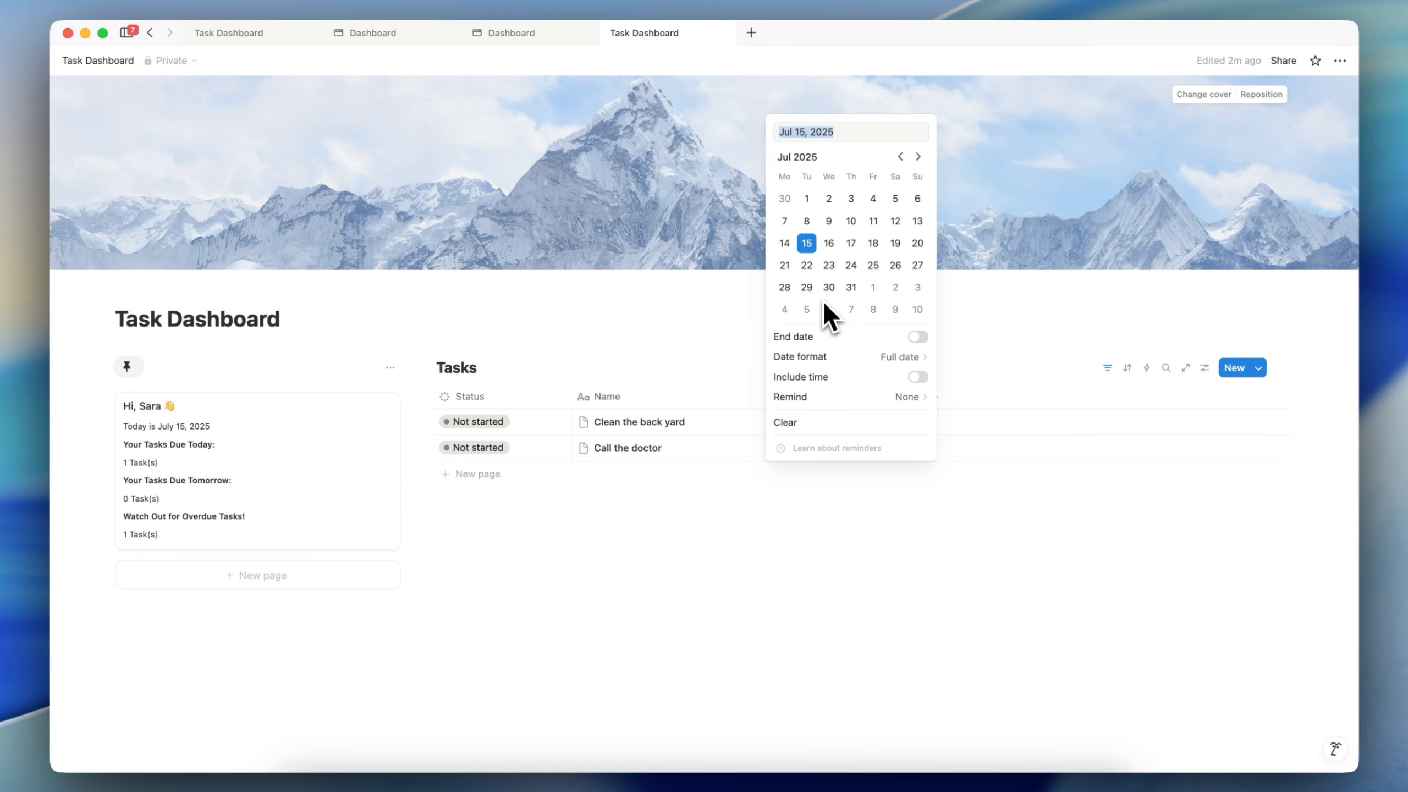
{"action": "left_click", "coordinate": [813, 605]}
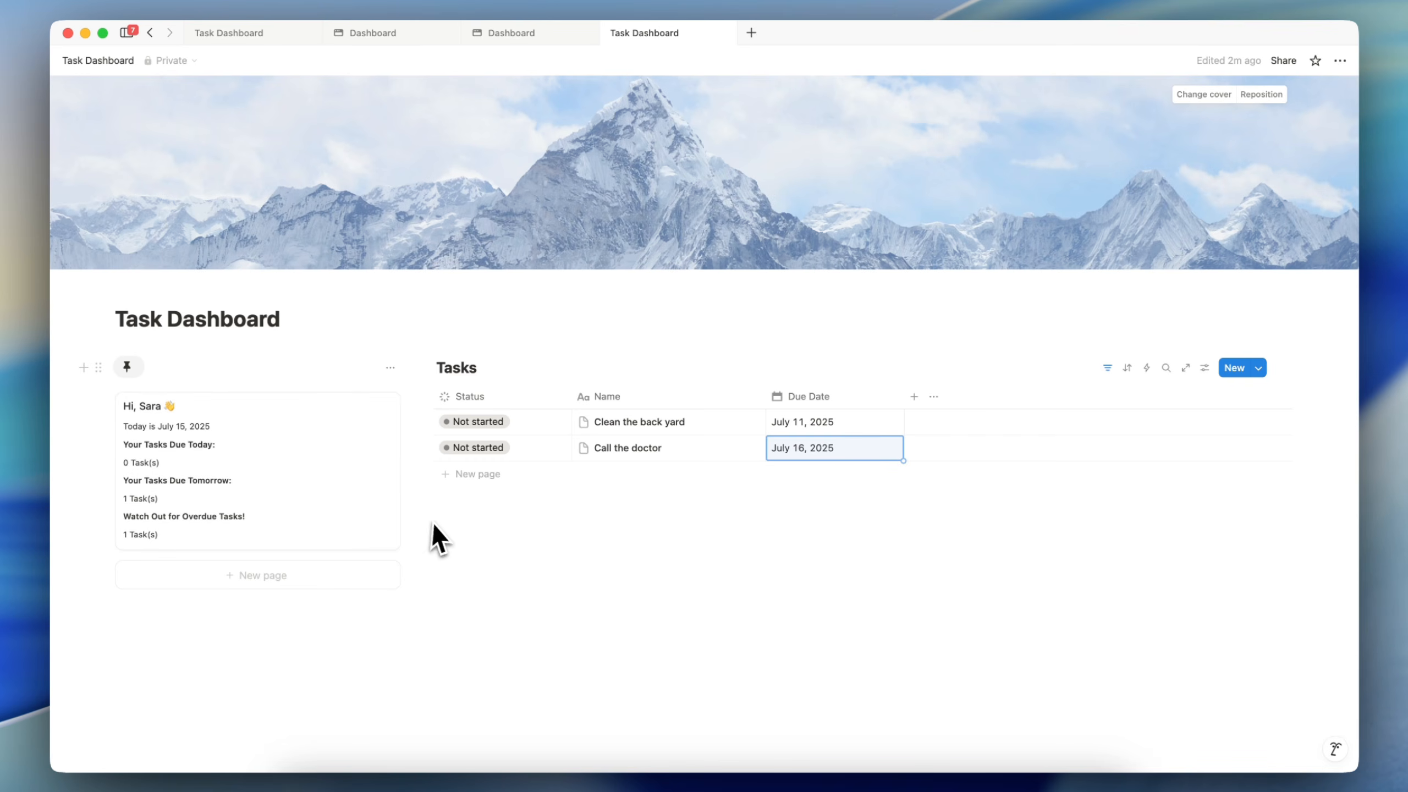
- Test the card's counts by marking both tasks as Done and returning them to Not started
{"action": "left_click", "coordinate": [493, 446]}
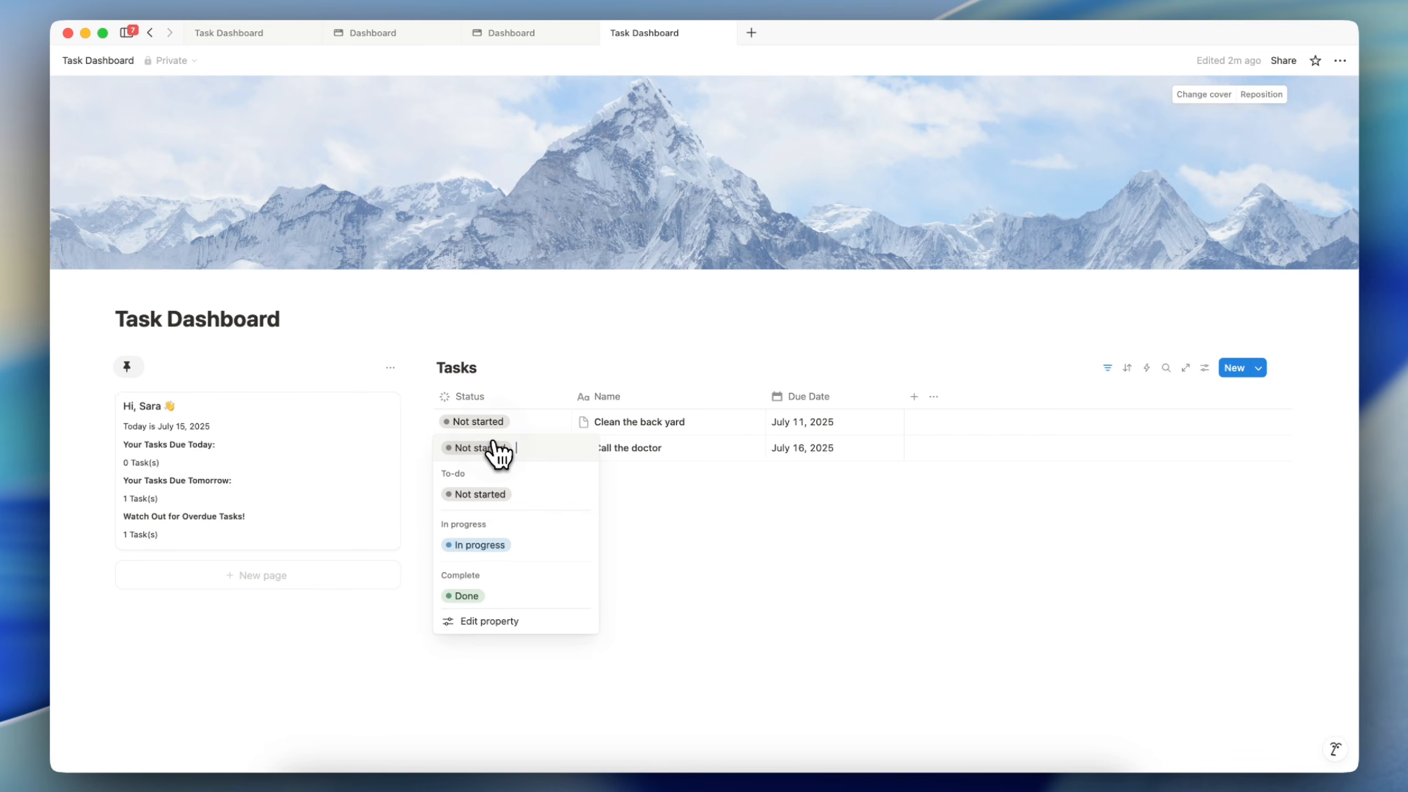
{"action": "left_click", "coordinate": [487, 602]}
{"action": "left_click", "coordinate": [468, 424]}
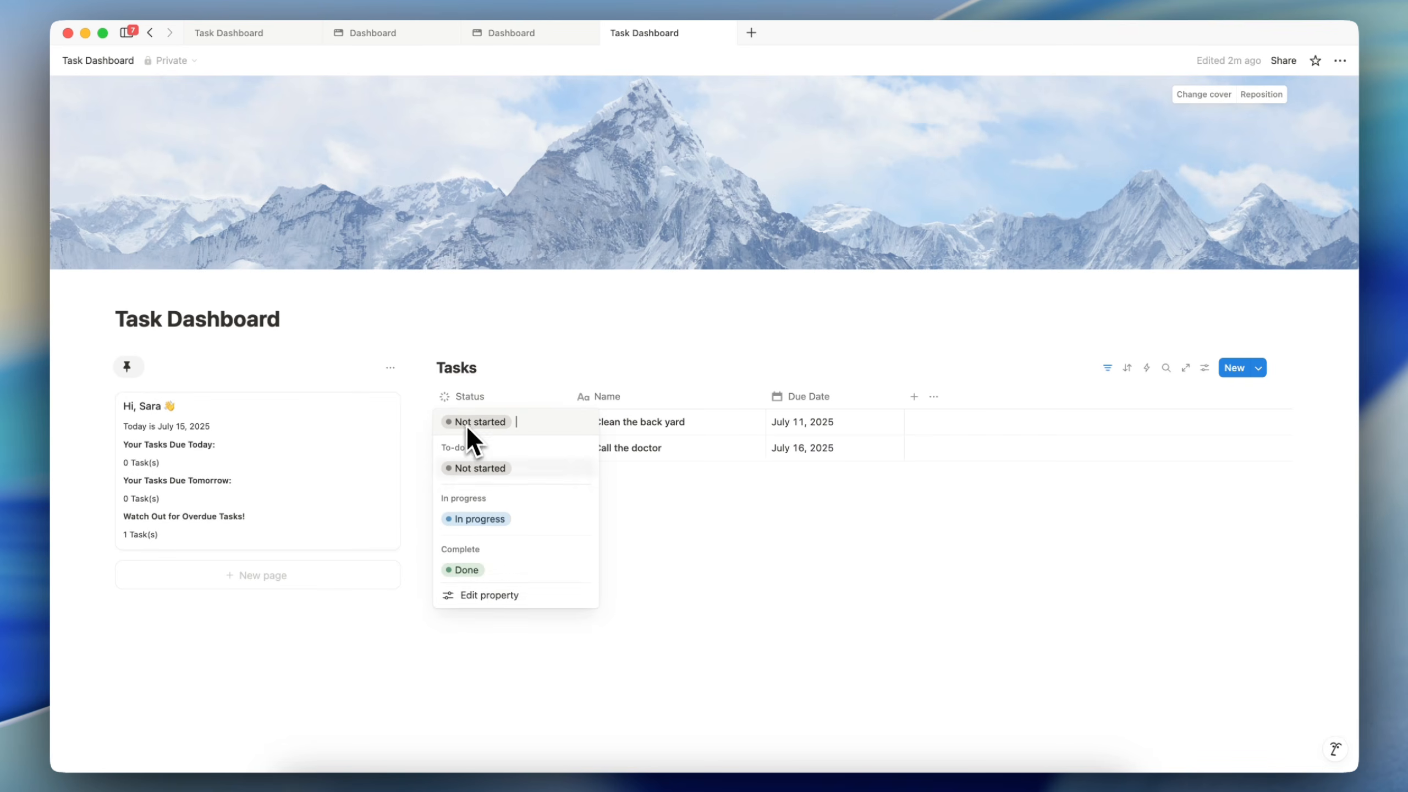
{"action": "left_click", "coordinate": [493, 571]}
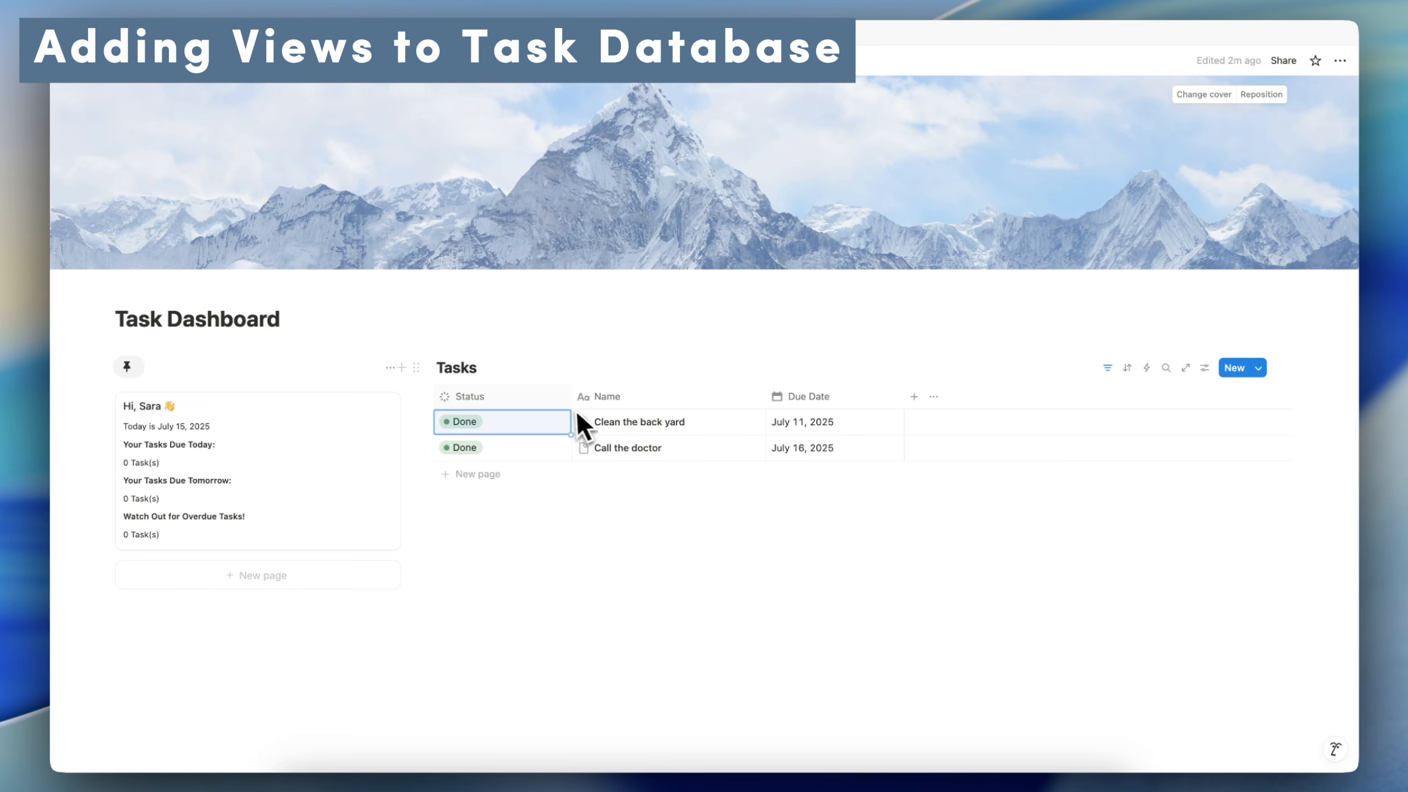
{"action": "left_click", "coordinate": [493, 425]}
{"action": "left_click", "coordinate": [499, 470]}
{"action": "left_click", "coordinate": [492, 450]}
{"action": "left_click", "coordinate": [499, 493]}
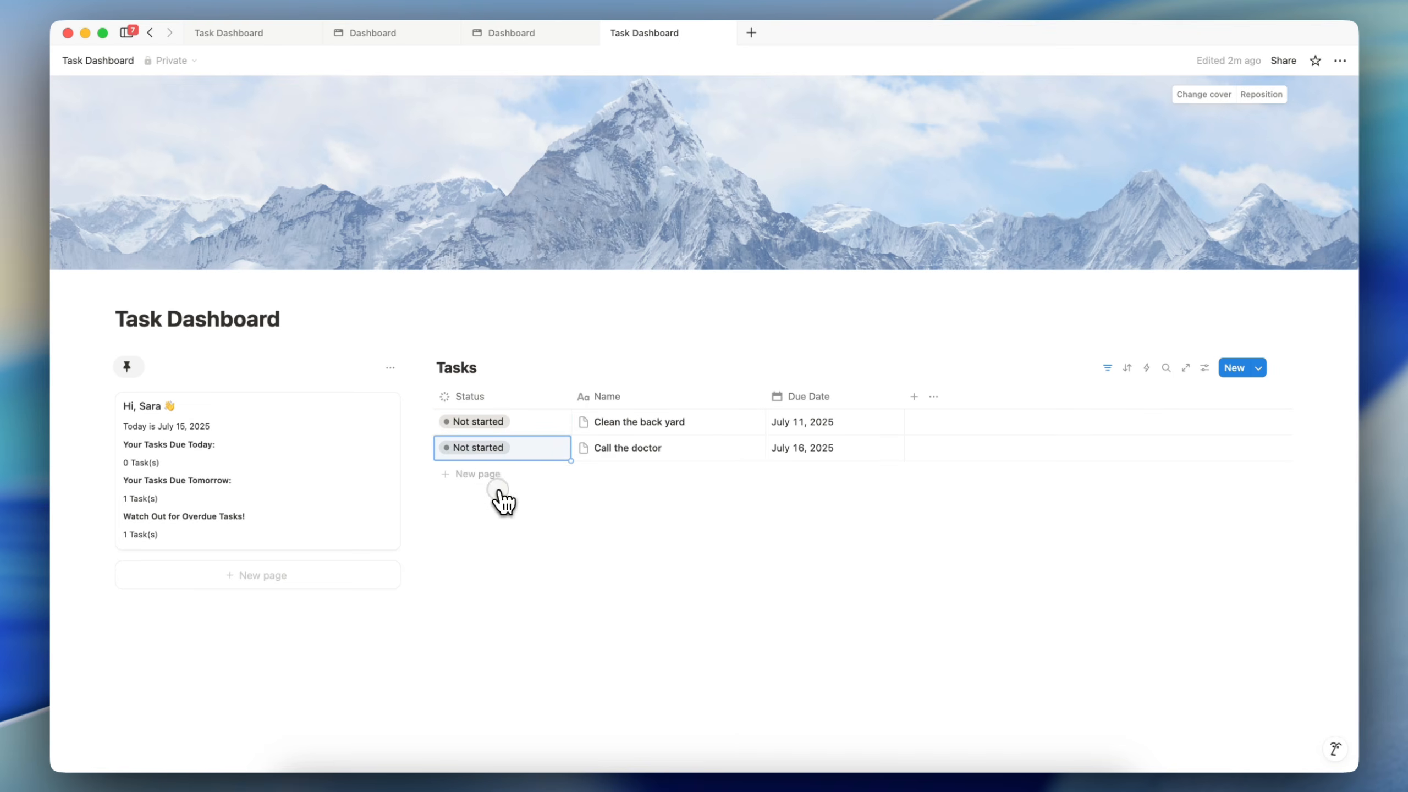
- Add a second table view to the Tasks database
{"action": "left_click", "coordinate": [488, 368]}
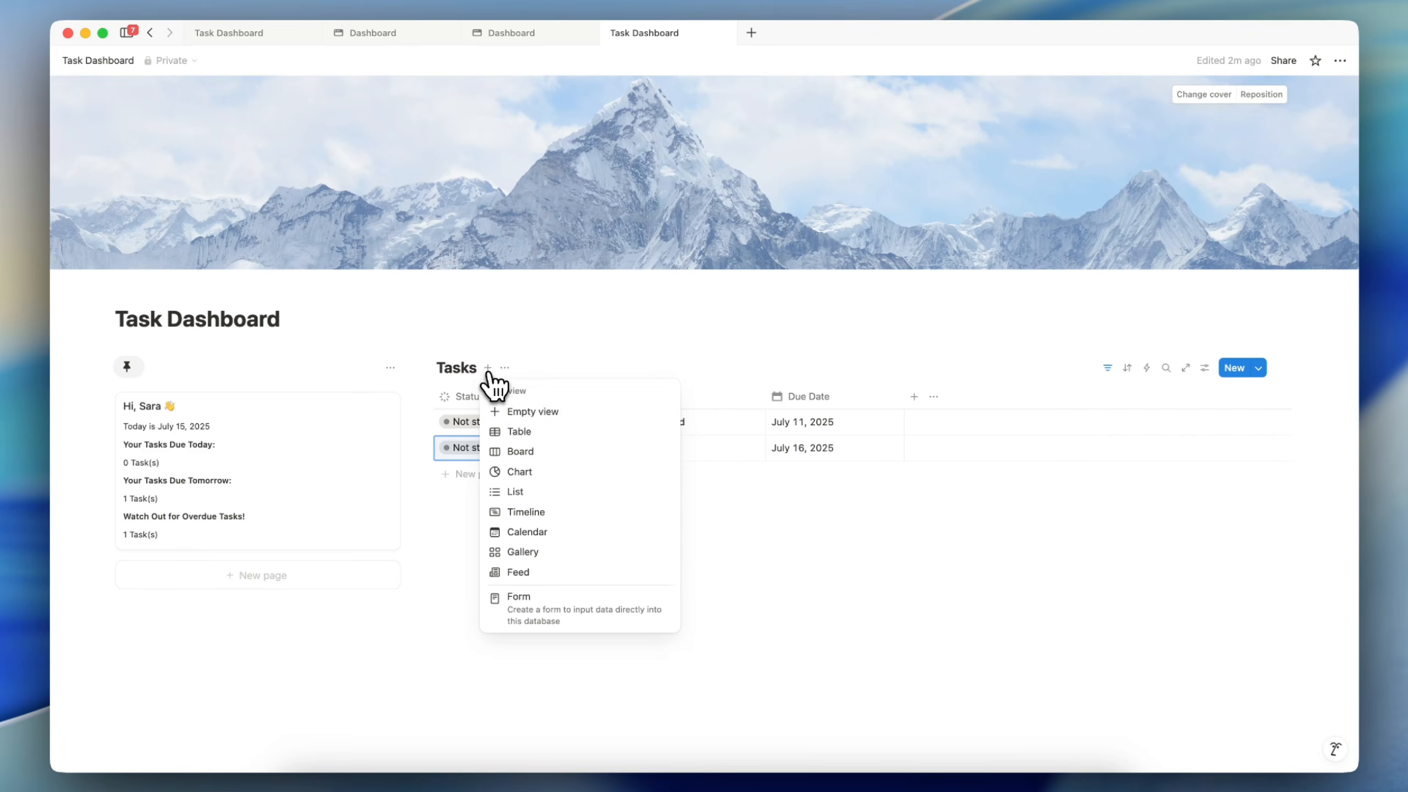
{"action": "left_click", "coordinate": [532, 431]}
{"action": "left_click", "coordinate": [532, 431]}
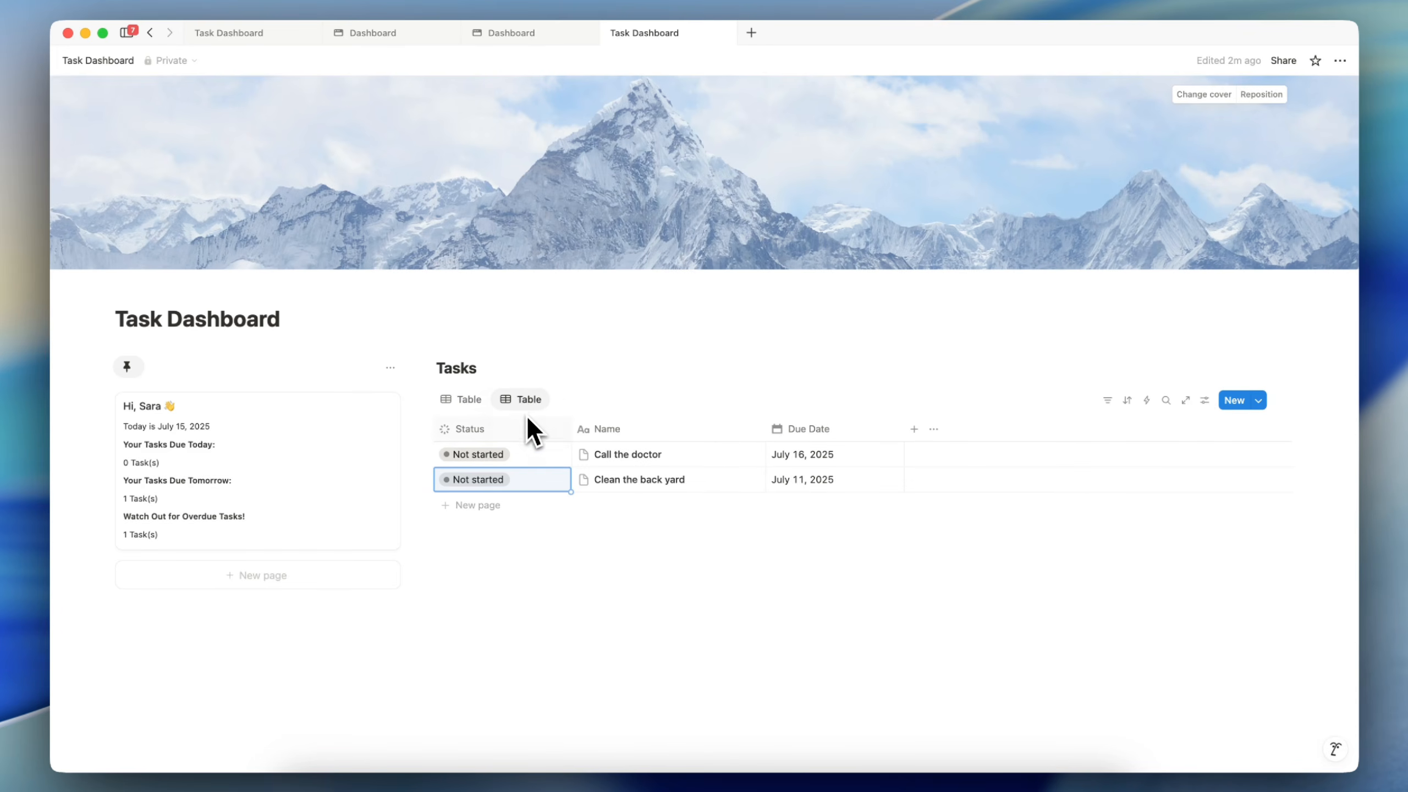
{"action": "left_click", "coordinate": [514, 402]}
{"action": "left_click", "coordinate": [508, 406]}
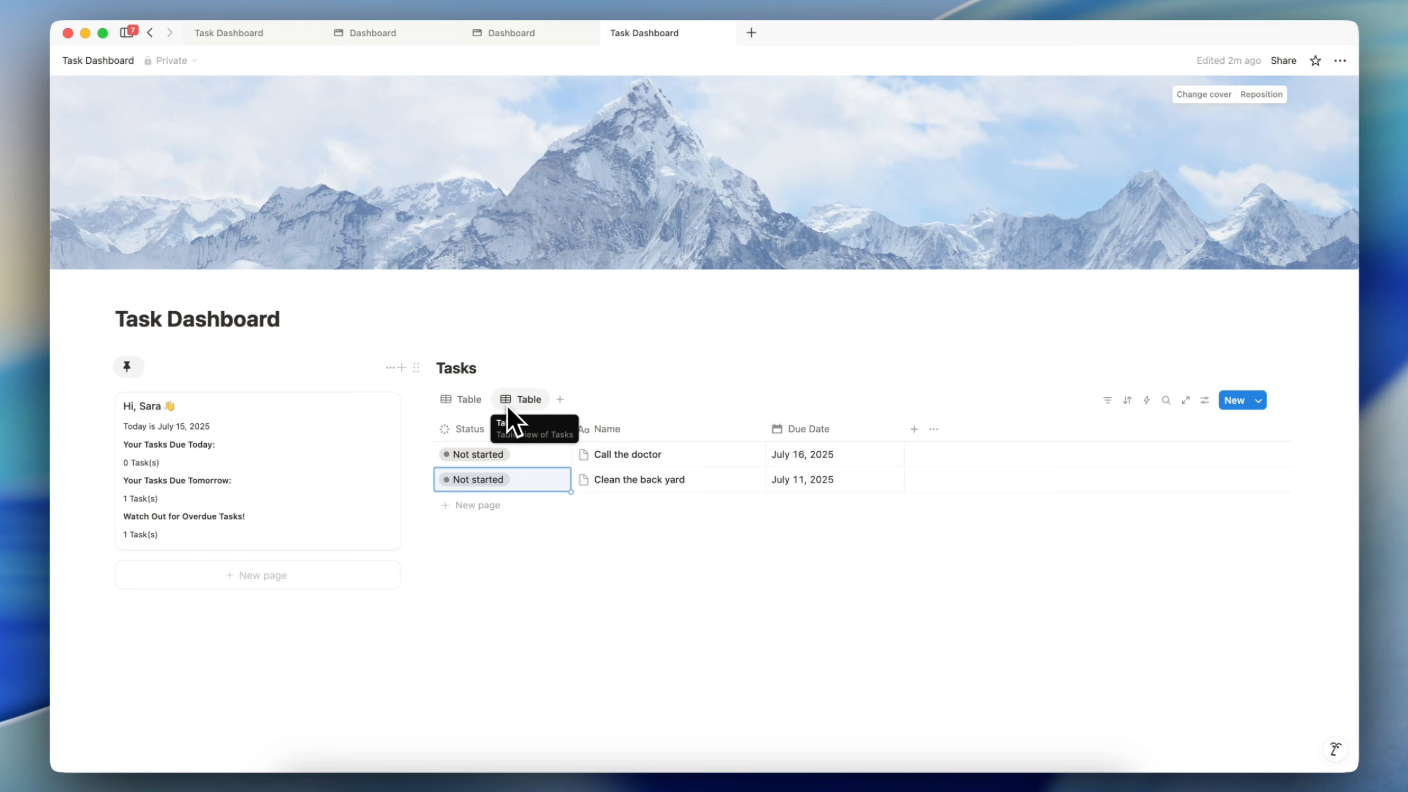
- Filter the new table view to tasks whose Status is Complete
{"action": "left_click", "coordinate": [1105, 402]}
{"action": "left_click", "coordinate": [1156, 525]}
{"action": "left_click", "coordinate": [478, 556]}
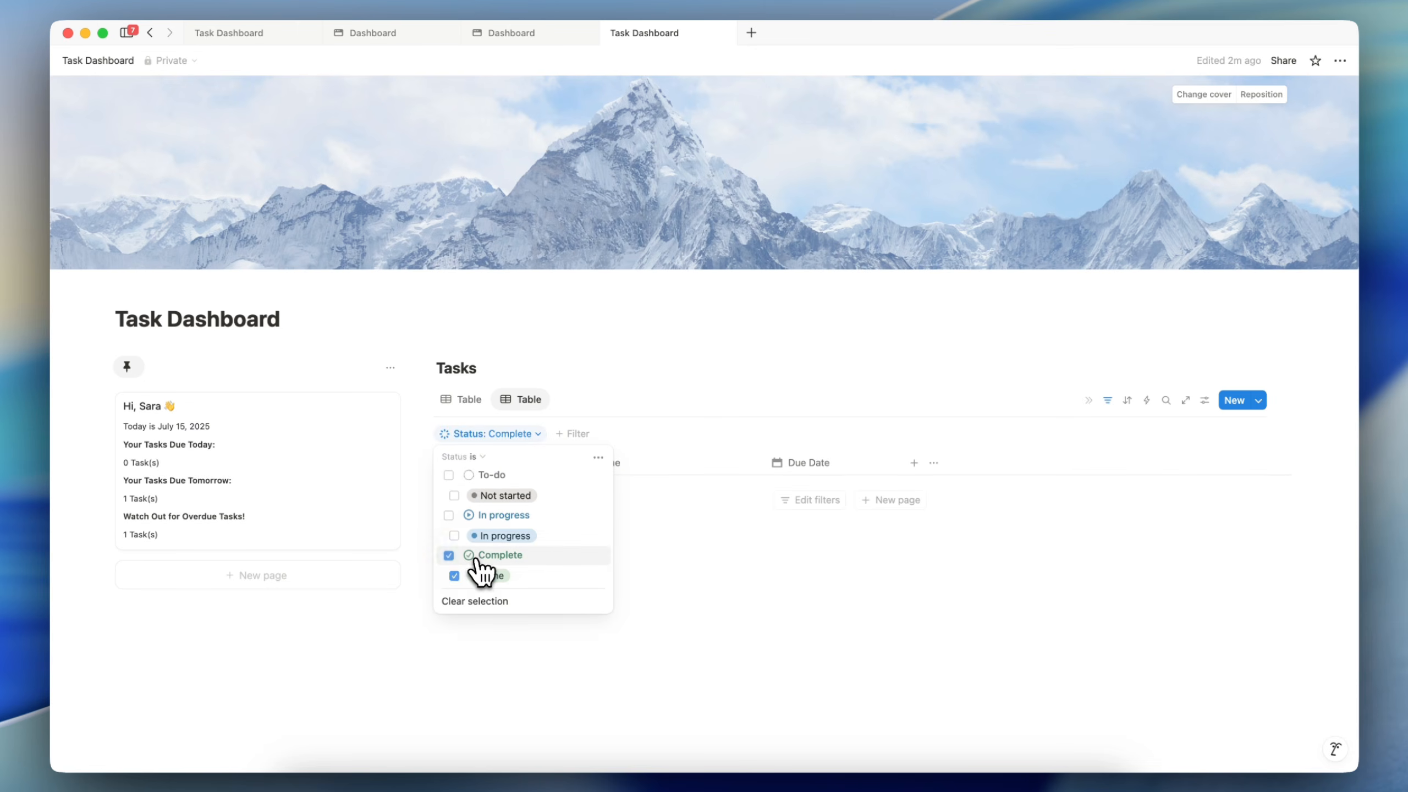
- Rename the filtered table view as Completed
{"action": "left_click", "coordinate": [541, 413]}
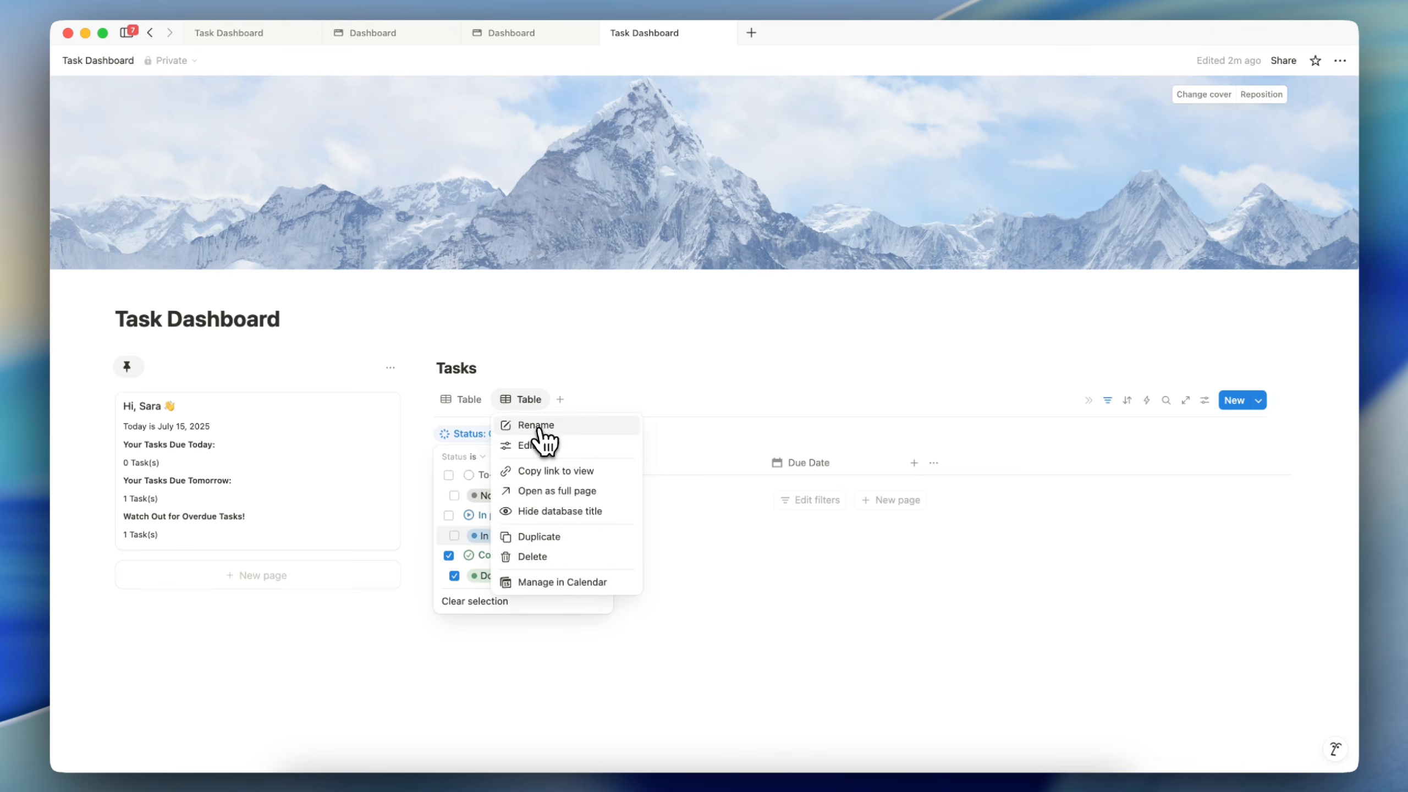
{"action": "left_click", "coordinate": [546, 443]}
{"action": "type", "text": "C"}
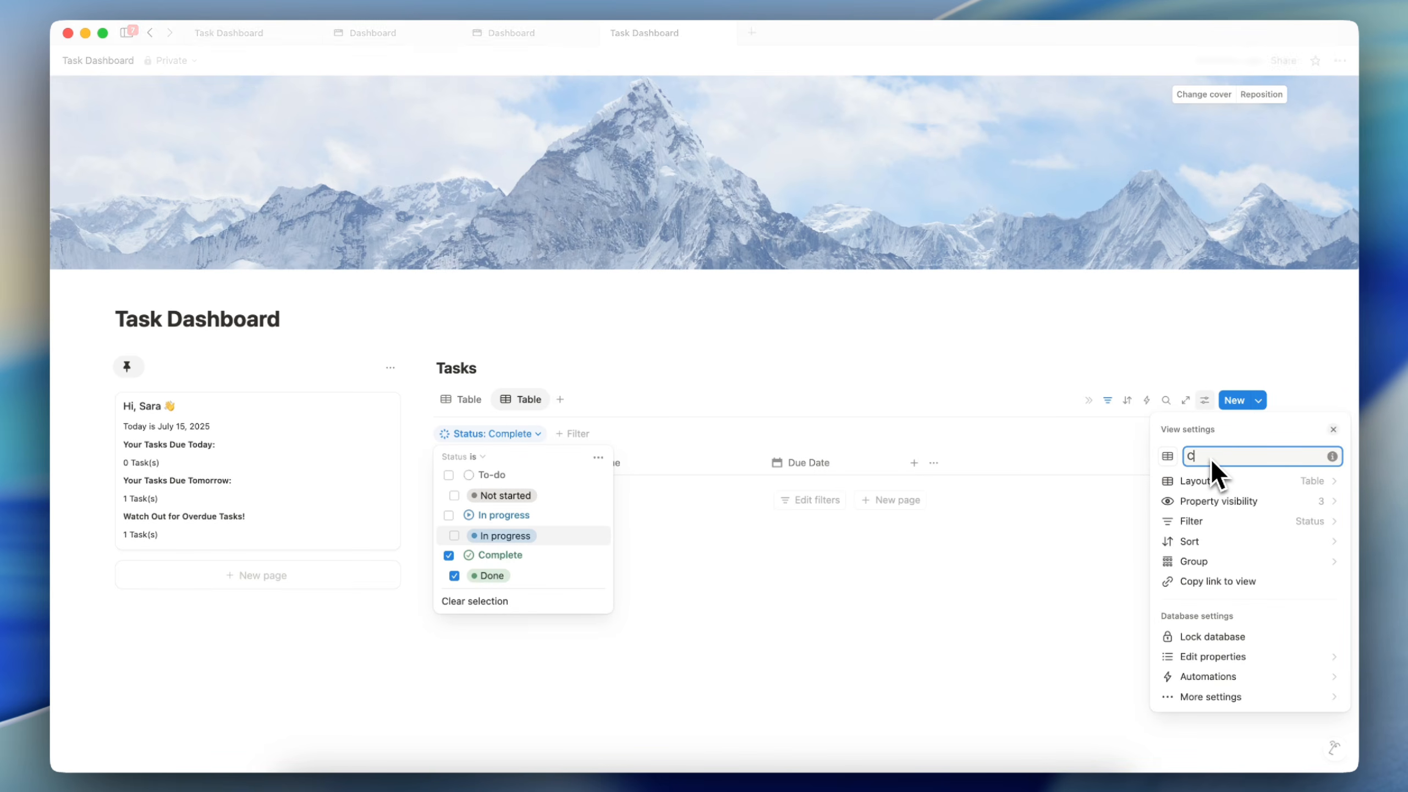
{"action": "type", "text": "ompleted"}
{"action": "key", "text": "Return"}
- Add a Status filter for To-do and In progress to the original table view and collapse the filter bar
{"action": "left_click", "coordinate": [471, 400]}
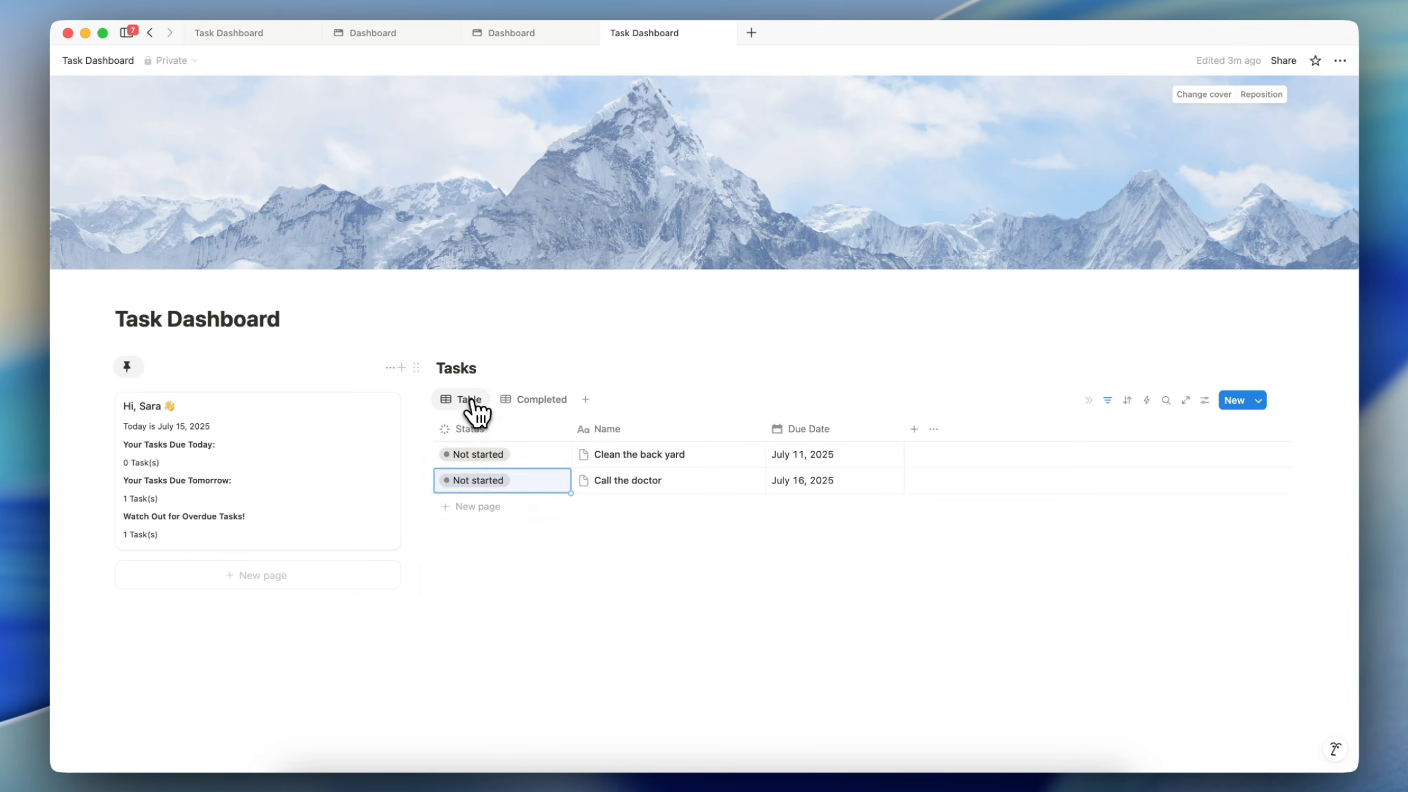
{"action": "left_click", "coordinate": [470, 400]}
{"action": "left_click", "coordinate": [1107, 401]}
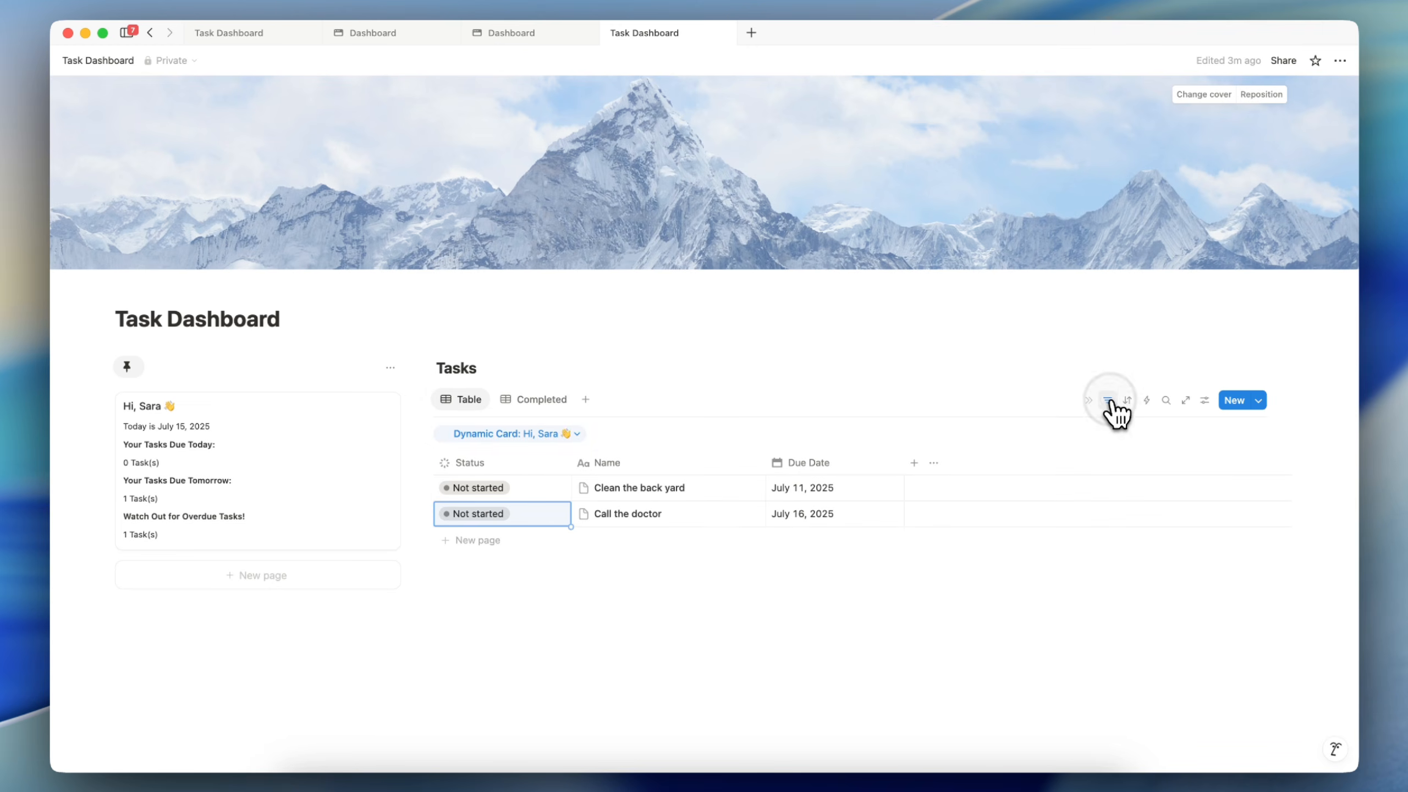
{"action": "left_click", "coordinate": [614, 436]}
{"action": "left_click", "coordinate": [676, 533]}
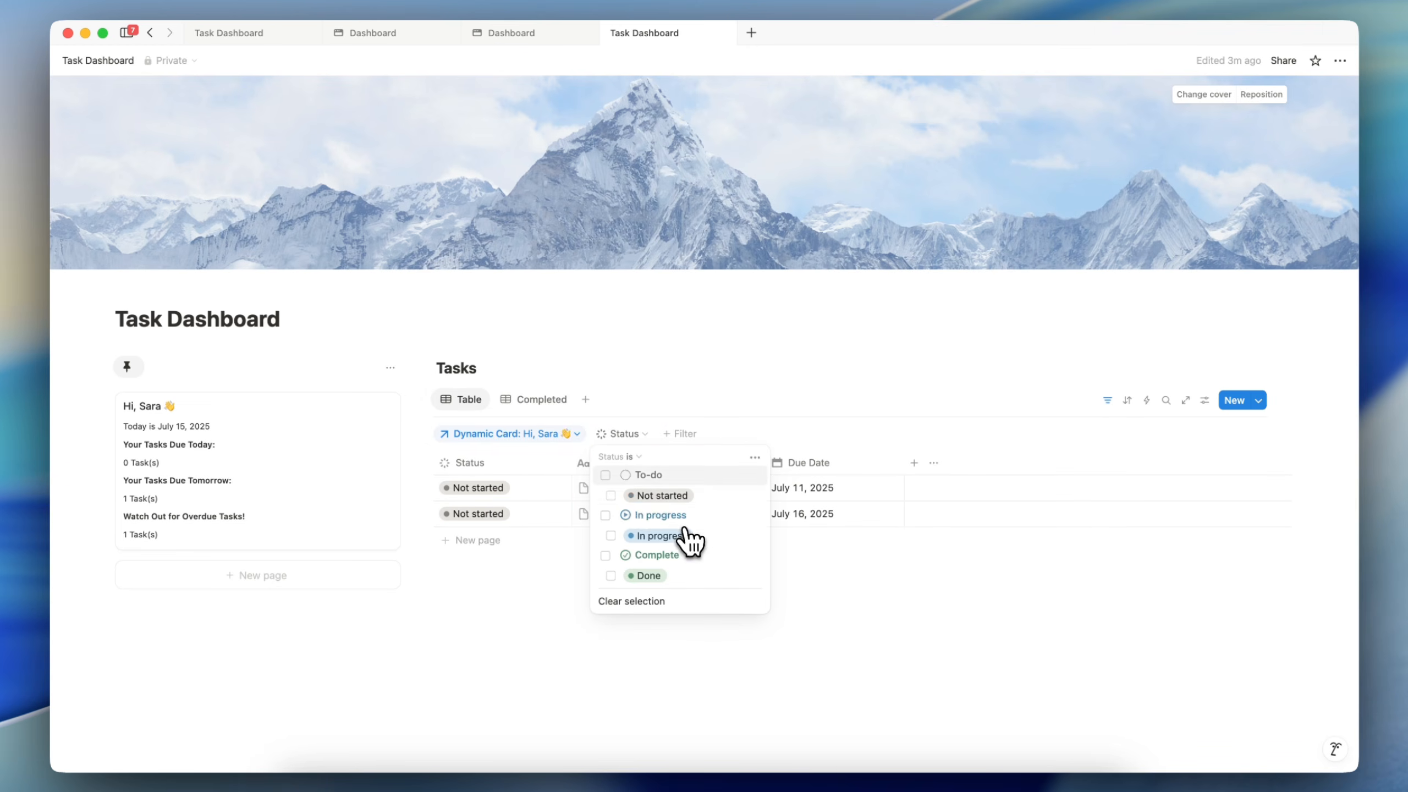
{"action": "left_click", "coordinate": [611, 480]}
{"action": "left_click", "coordinate": [605, 515]}
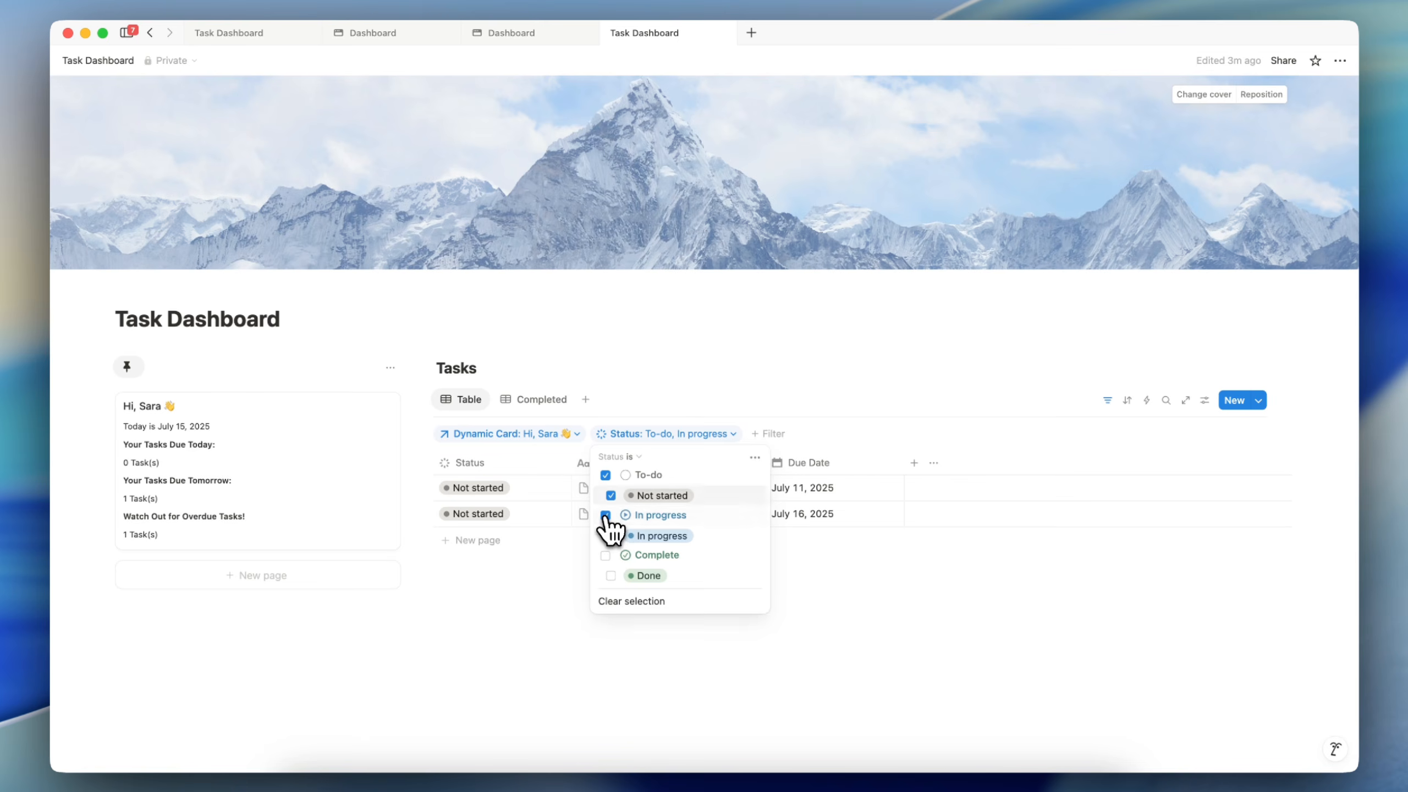
{"action": "left_click", "coordinate": [880, 409]}
{"action": "left_click", "coordinate": [1107, 400]}
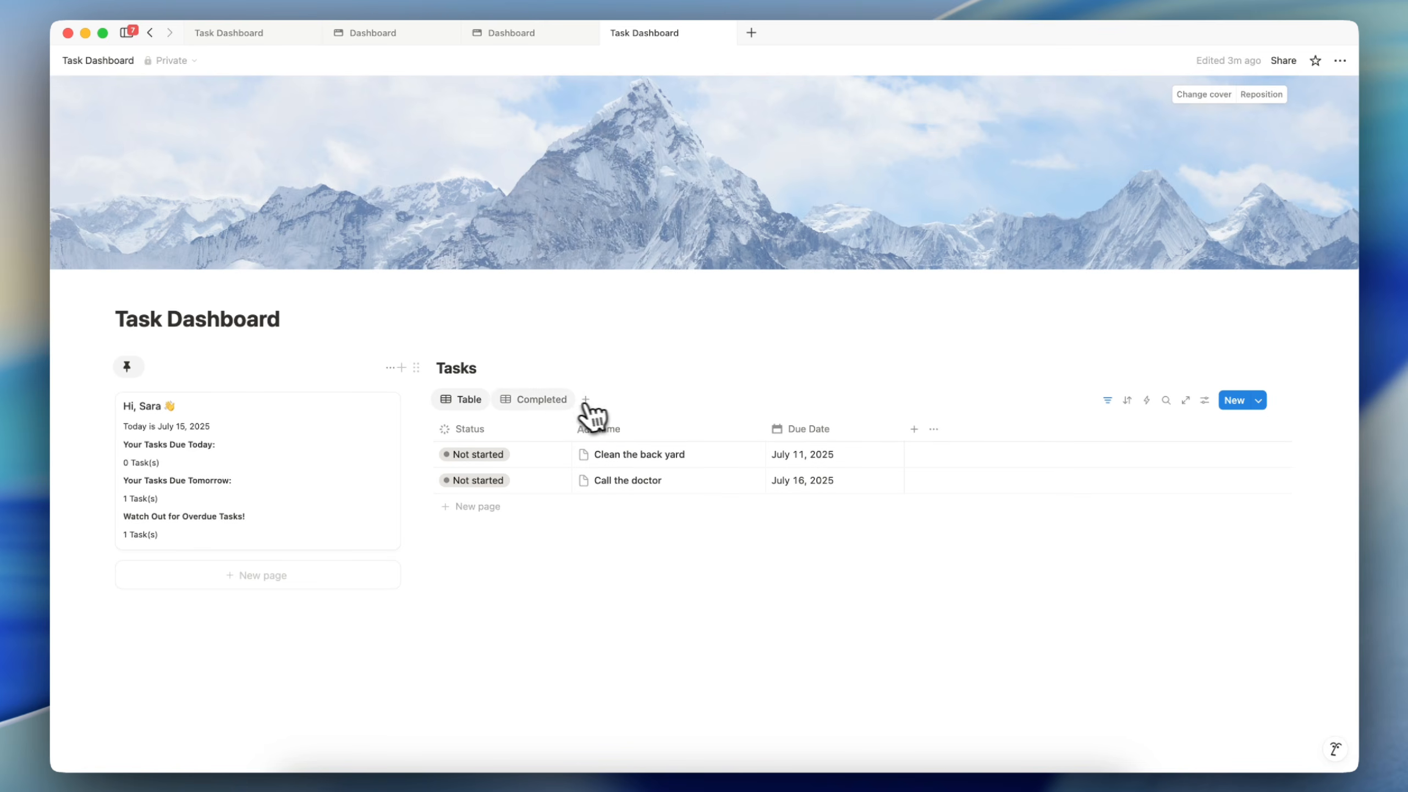
- Rename the original table view as Incomplete
{"action": "left_click", "coordinate": [586, 399]}
{"action": "type", "text": "Incomplete"}
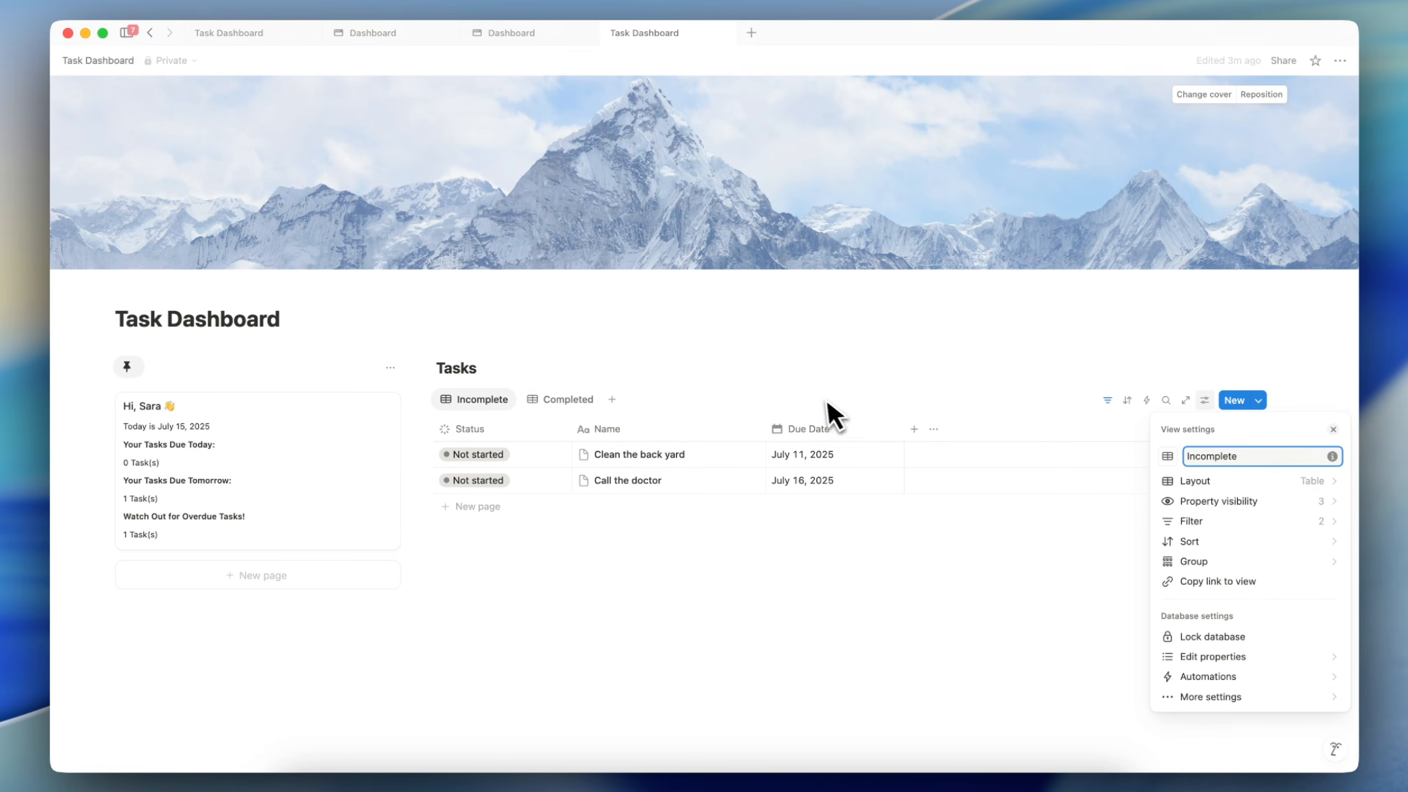
{"action": "left_click", "coordinate": [826, 408]}
- Test both views by marking "Clean the back yard" as Done and resetting it to Not started in the Completed view
{"action": "left_click", "coordinate": [488, 455]}
{"action": "left_click", "coordinate": [512, 603]}
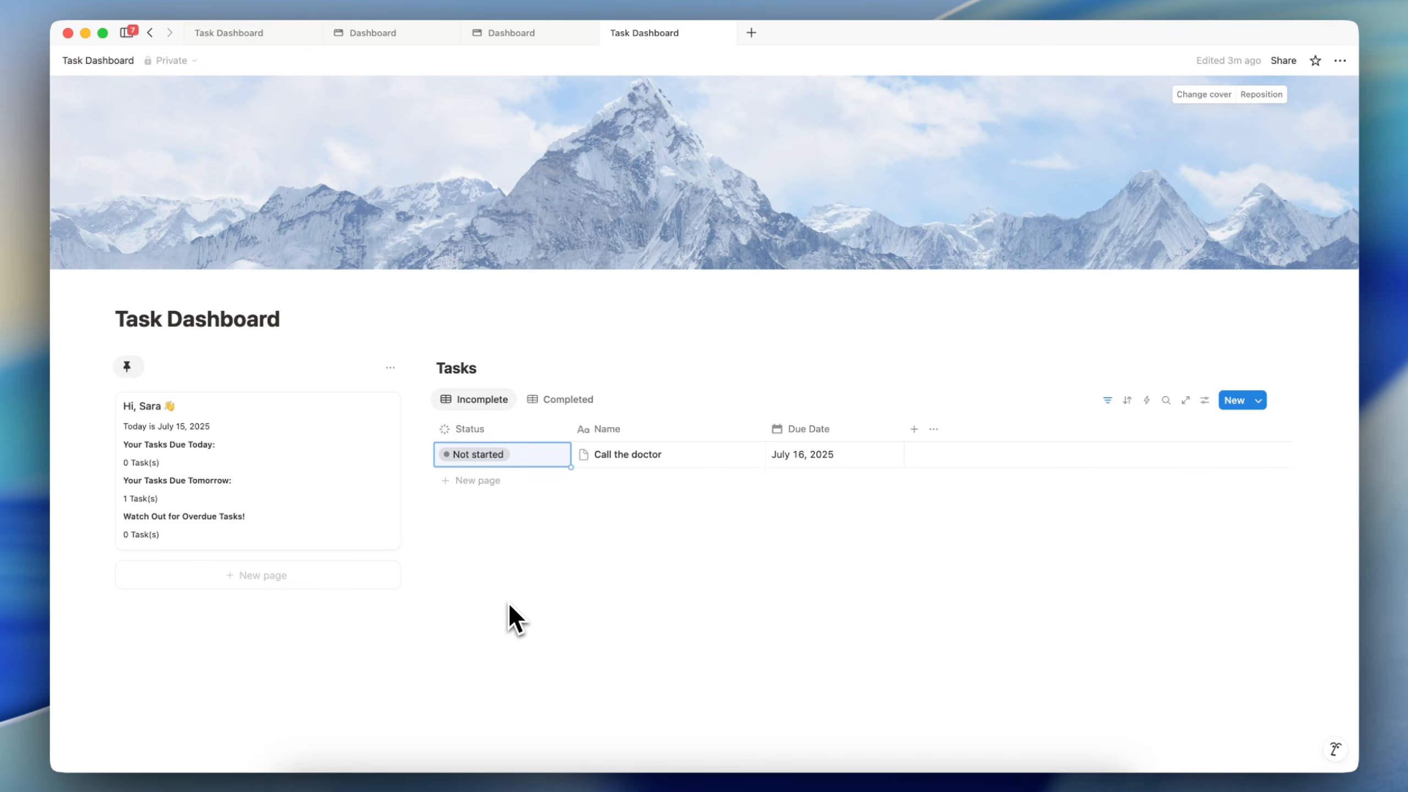
{"action": "left_click", "coordinate": [560, 400]}
{"action": "left_click", "coordinate": [493, 458]}
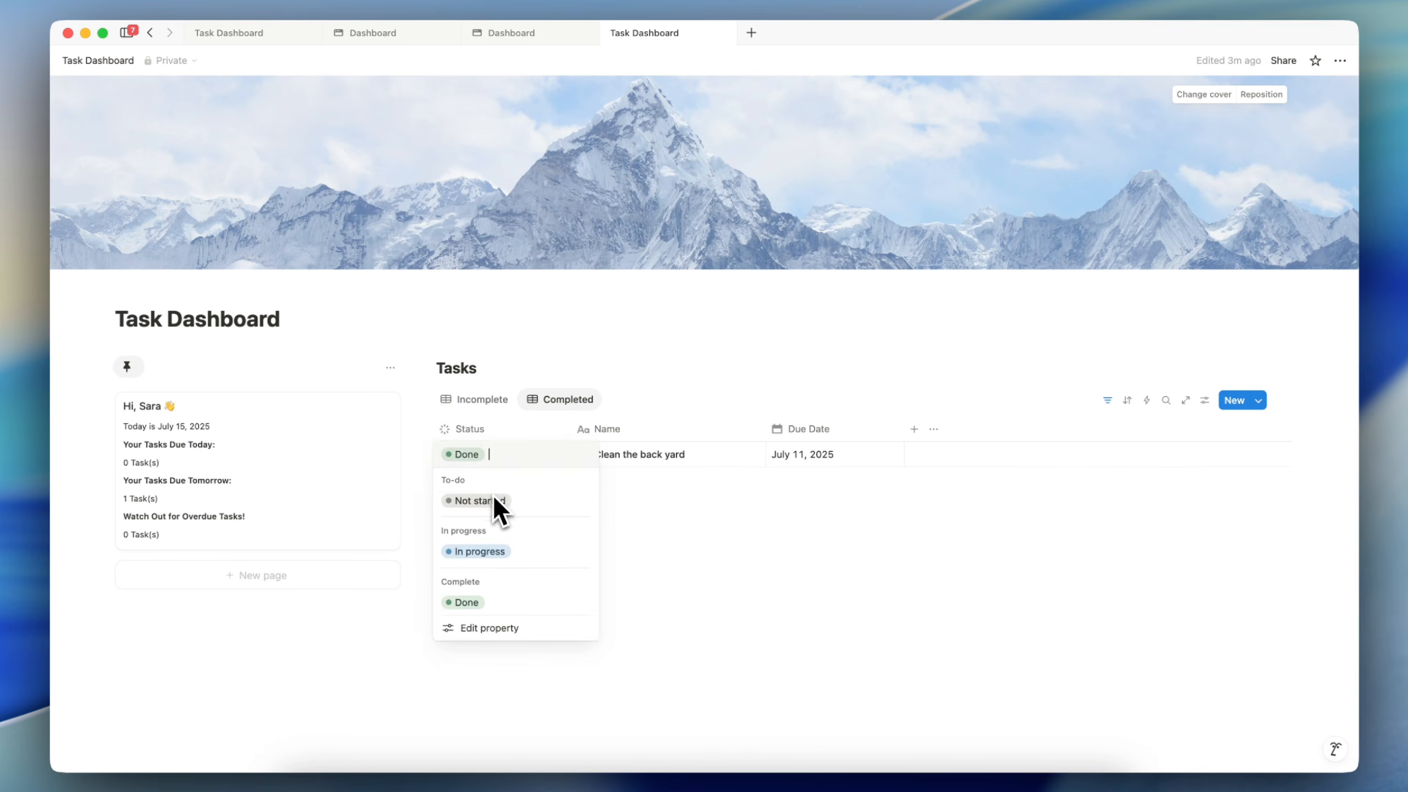
{"action": "left_click", "coordinate": [493, 493]}
- Return to the Incomplete view and collapse the database's row of view tools
{"action": "left_click", "coordinate": [482, 400]}
{"action": "left_click", "coordinate": [1093, 400]}
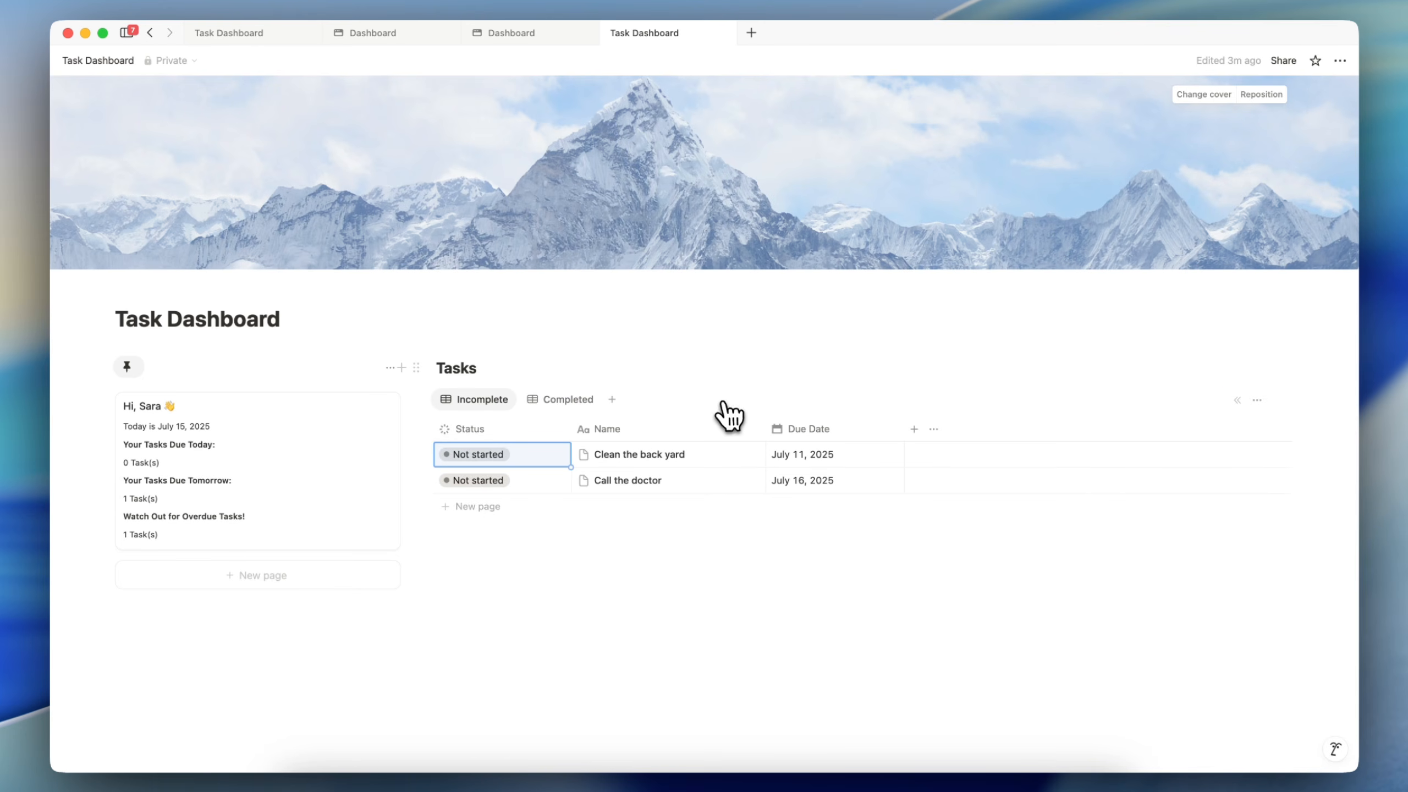
- Wrap the card's Due Today formula in let(), assigning the filtered task count to a variable named dueToday
{"action": "left_click", "coordinate": [263, 468]}
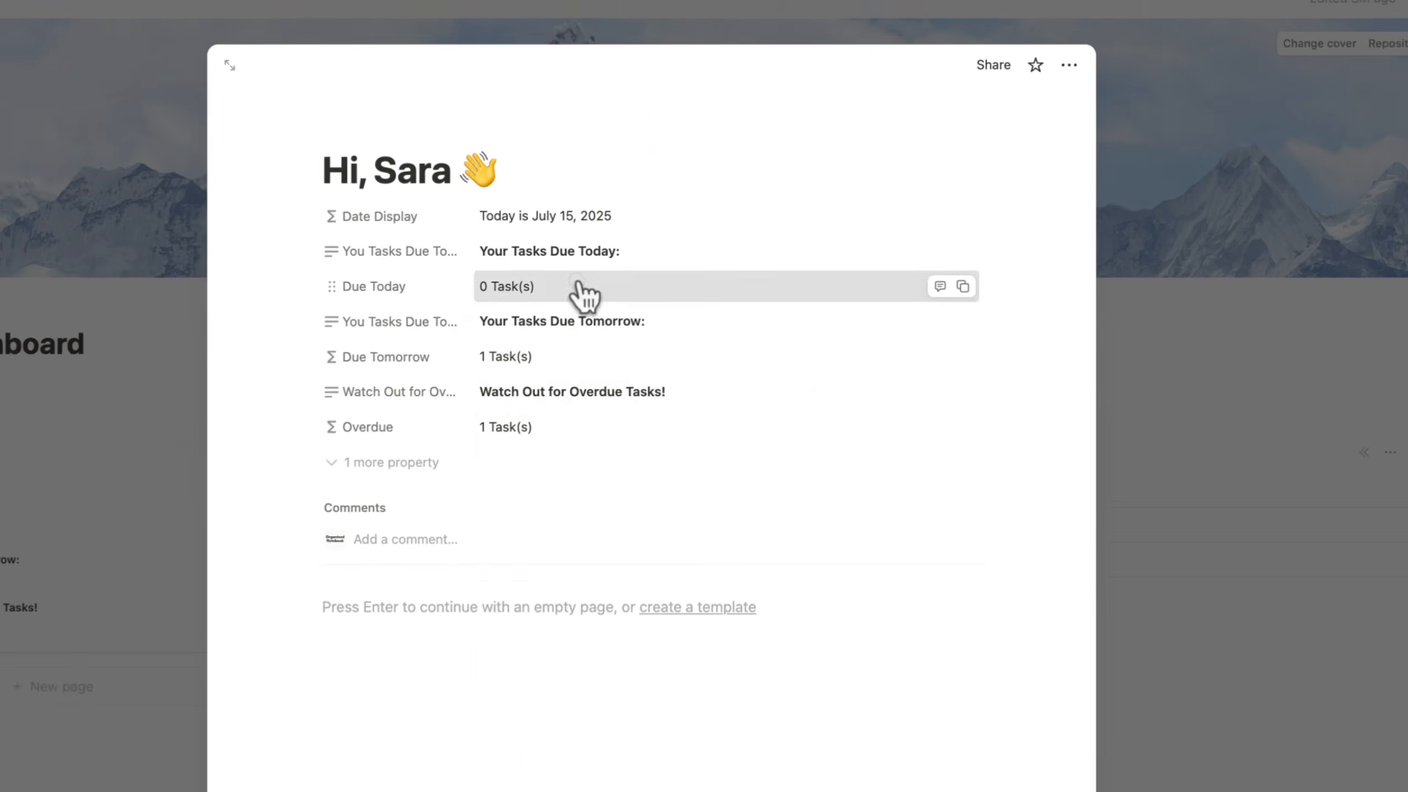
{"action": "left_click", "coordinate": [646, 280]}
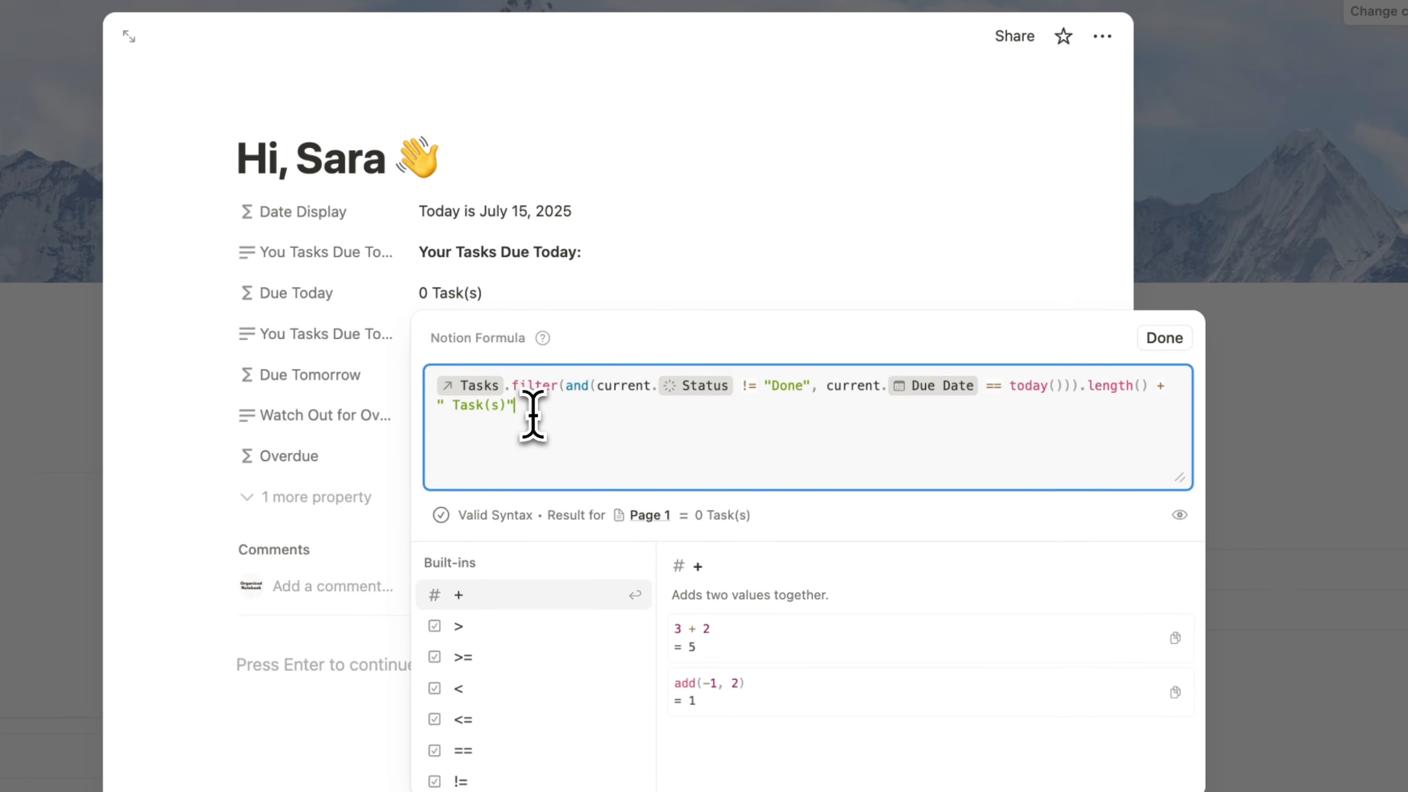
{"action": "left_click", "coordinate": [569, 441]}
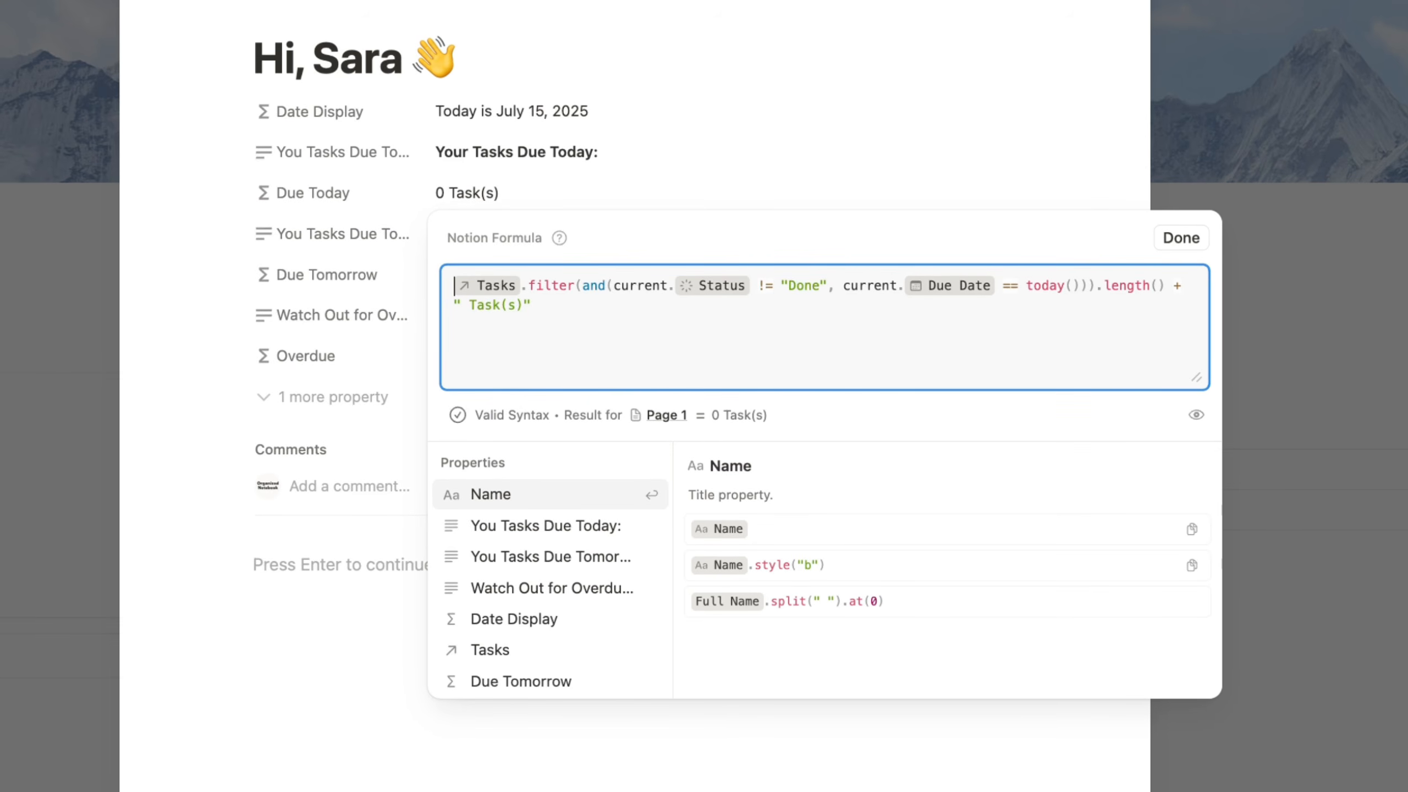
{"action": "type", "text": "let("}
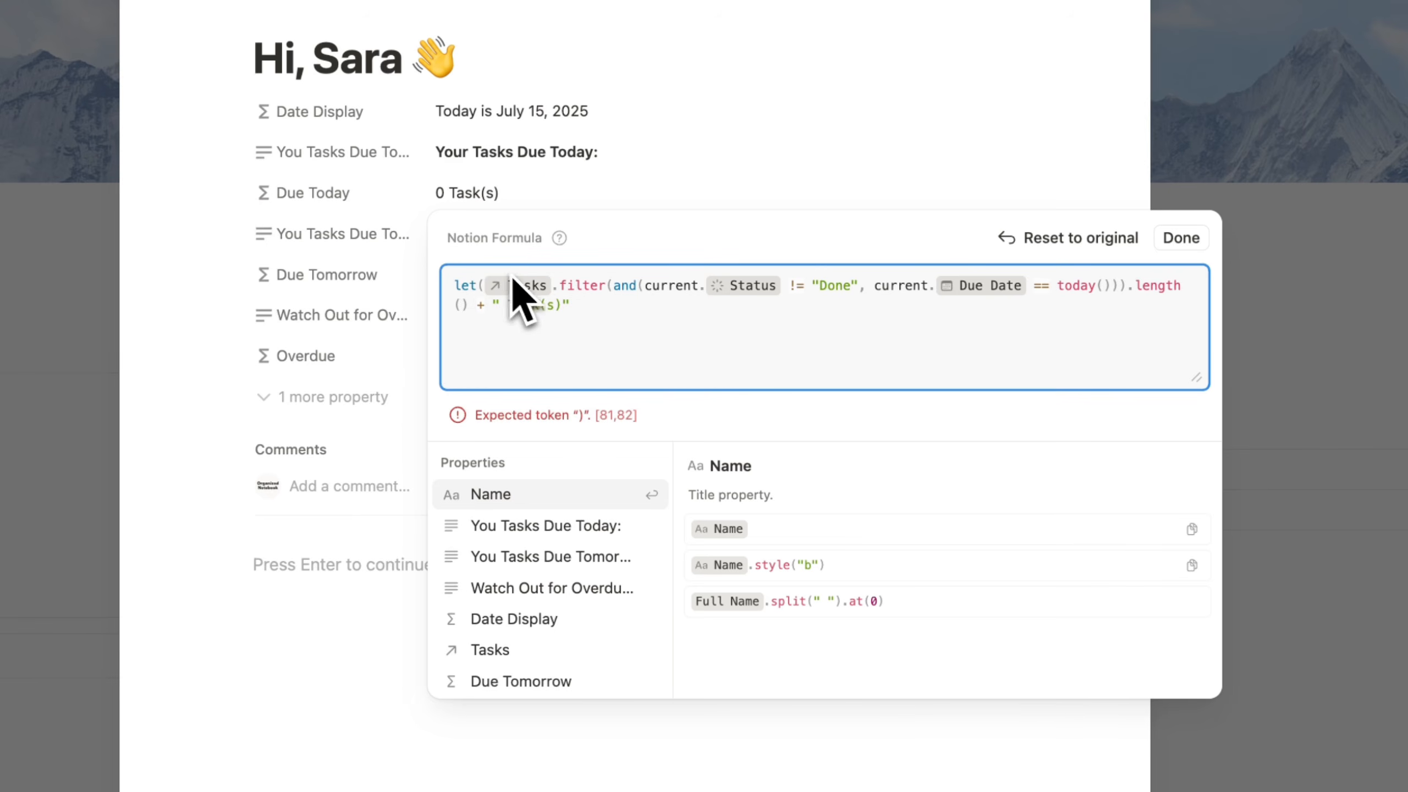
{"action": "left_click", "coordinate": [470, 285]}
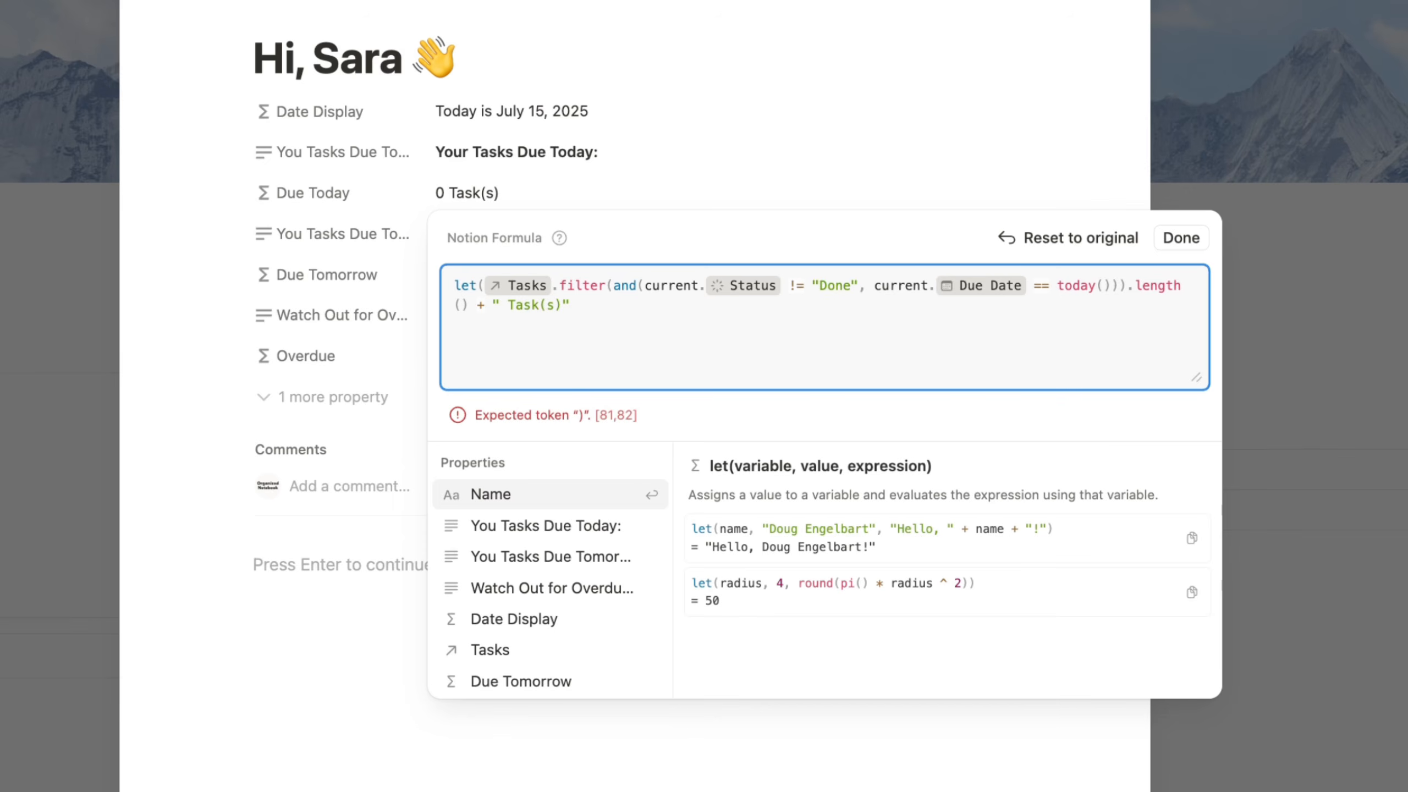
{"action": "type", "text": "dueToday,"}
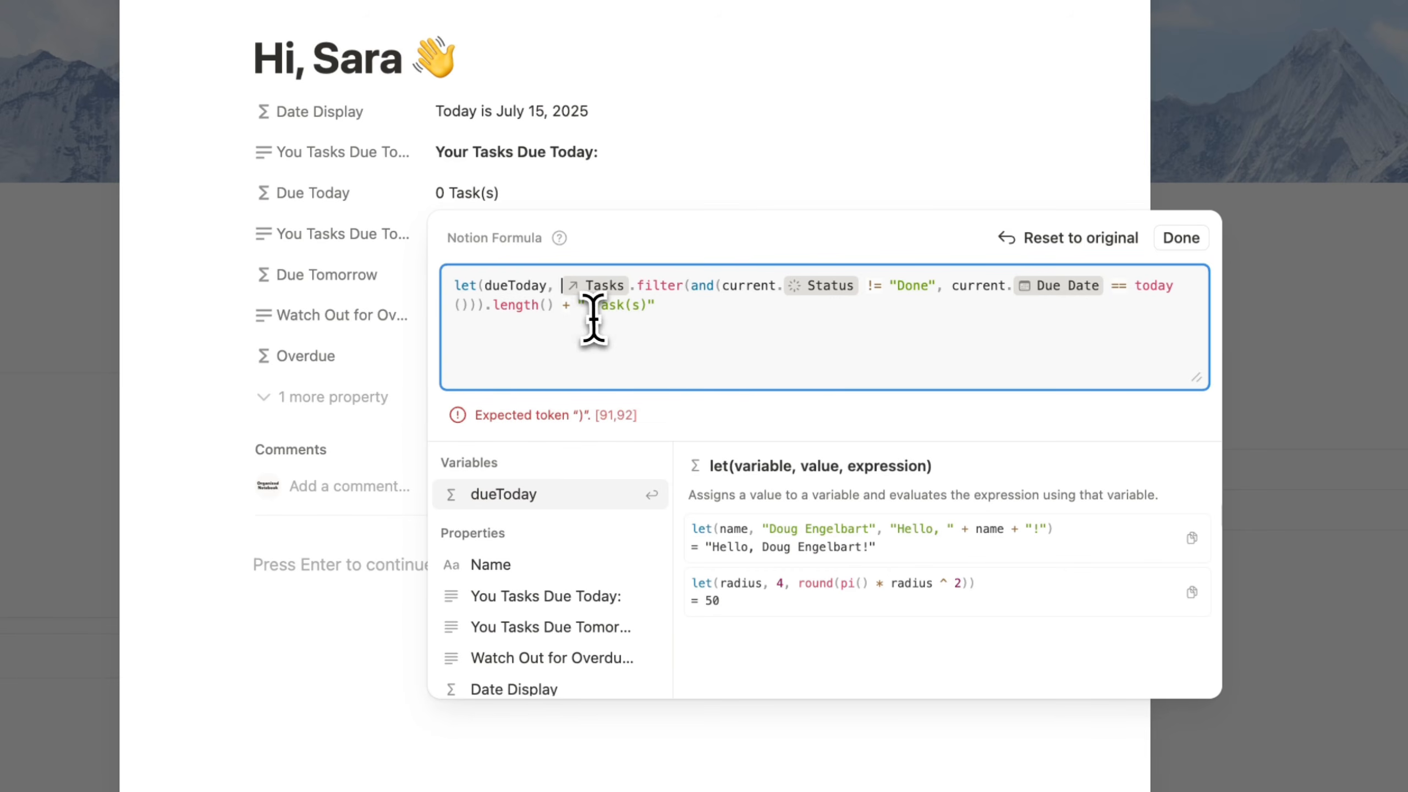
{"action": "left_click", "coordinate": [550, 306]}
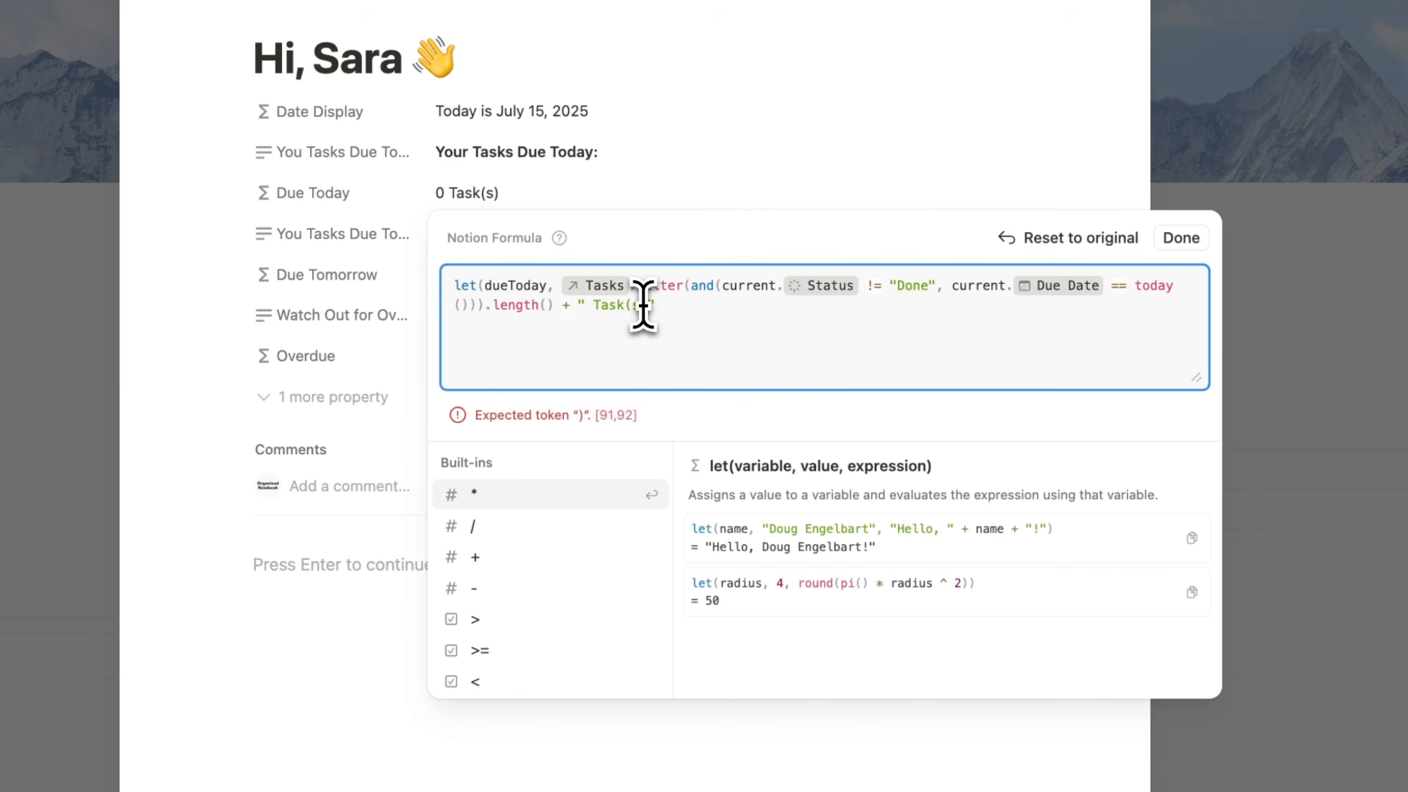
{"action": "type", "text": ","}
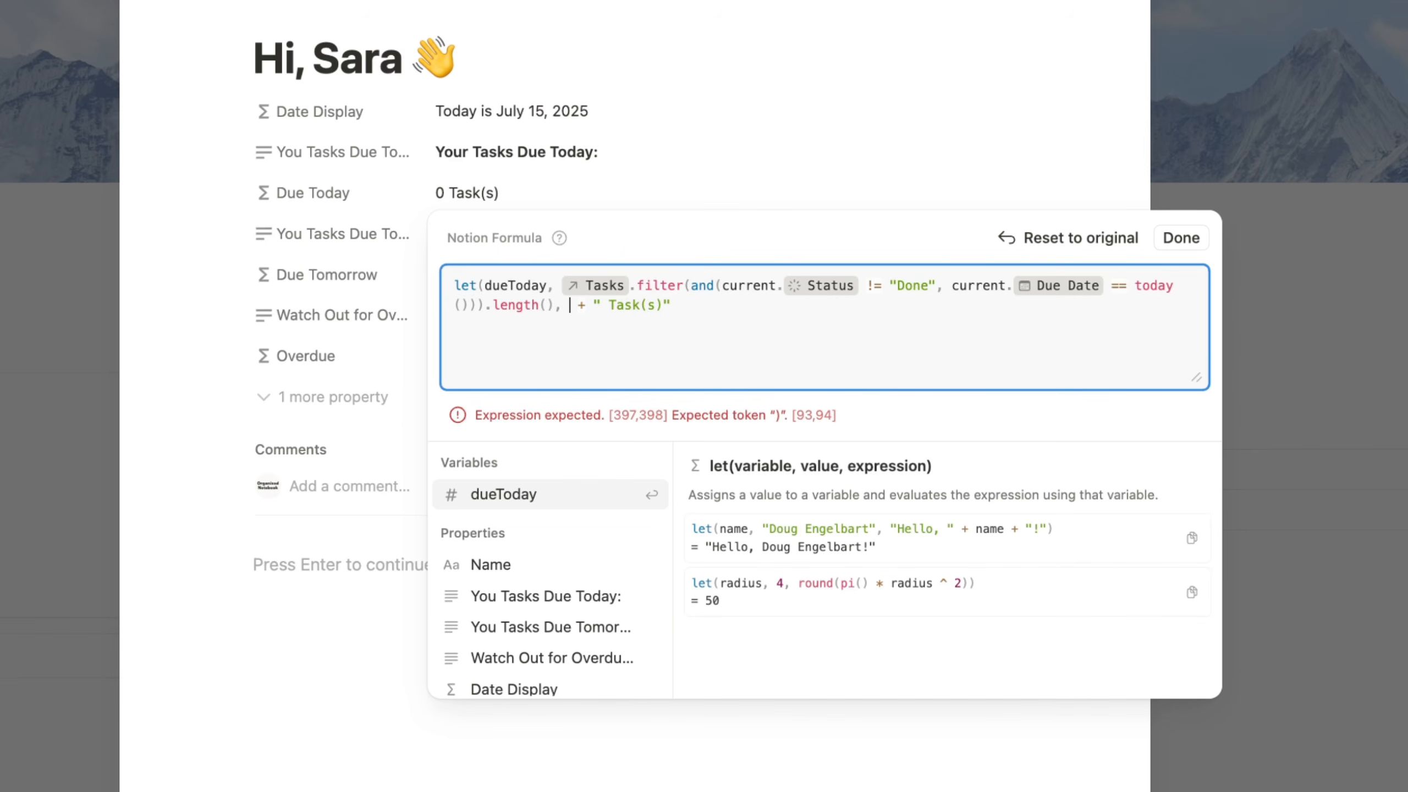
{"action": "left_click", "coordinate": [697, 305]}
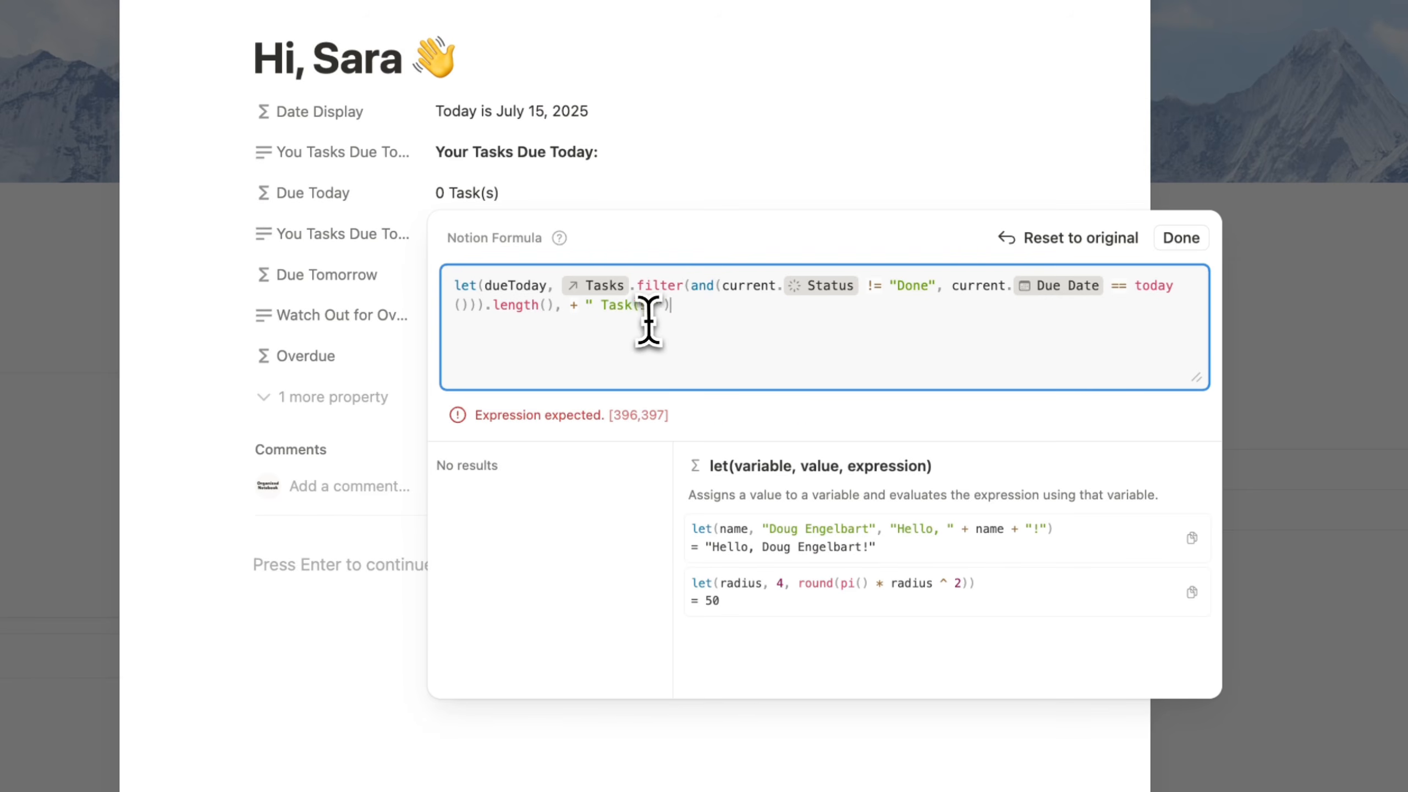
- Add an if() on a new line of the Due Today formula that returns "Congrats No Tasks Today!" when dueToday == 0
{"action": "left_click", "coordinate": [569, 306]}
{"action": "key", "text": "shift+Return"}
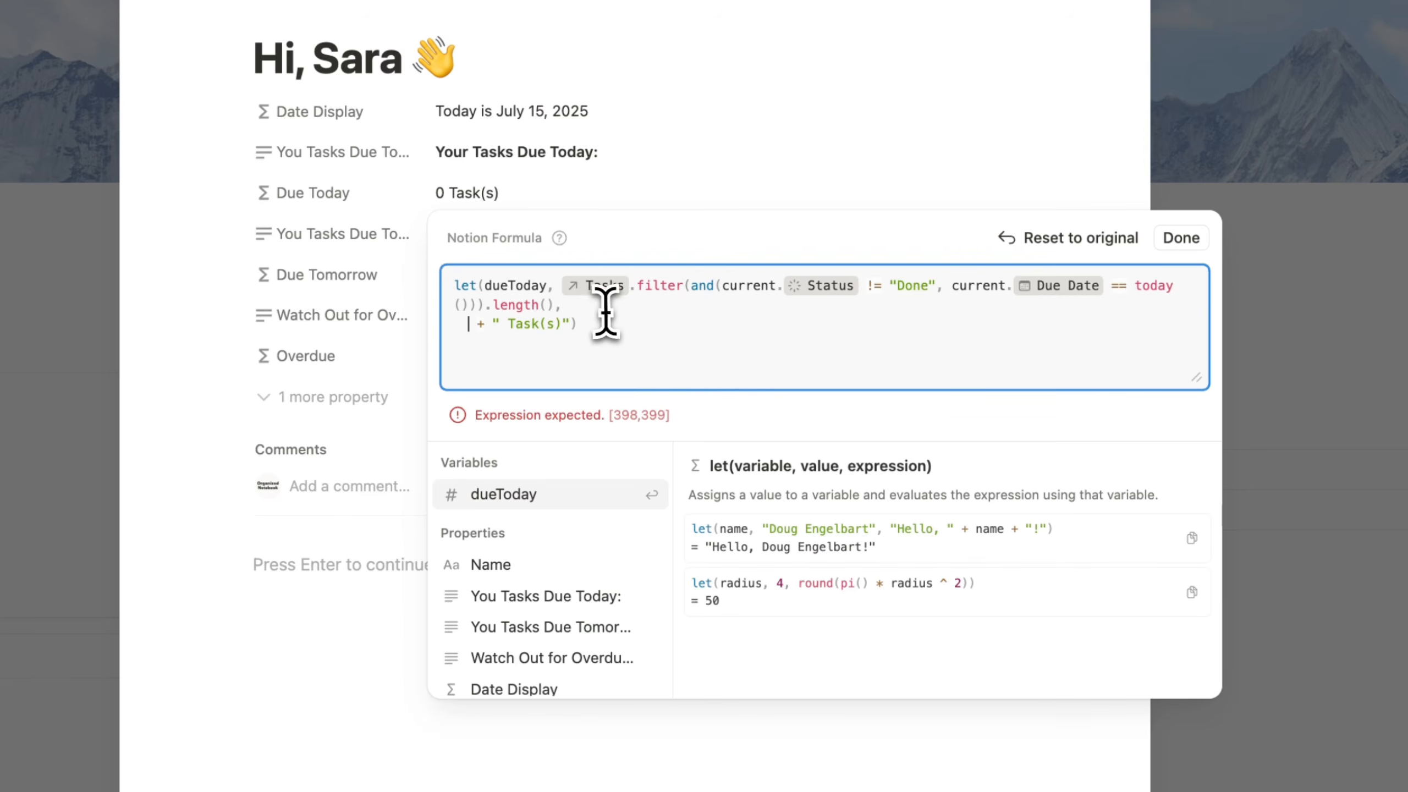
{"action": "left_click", "coordinate": [596, 309]}
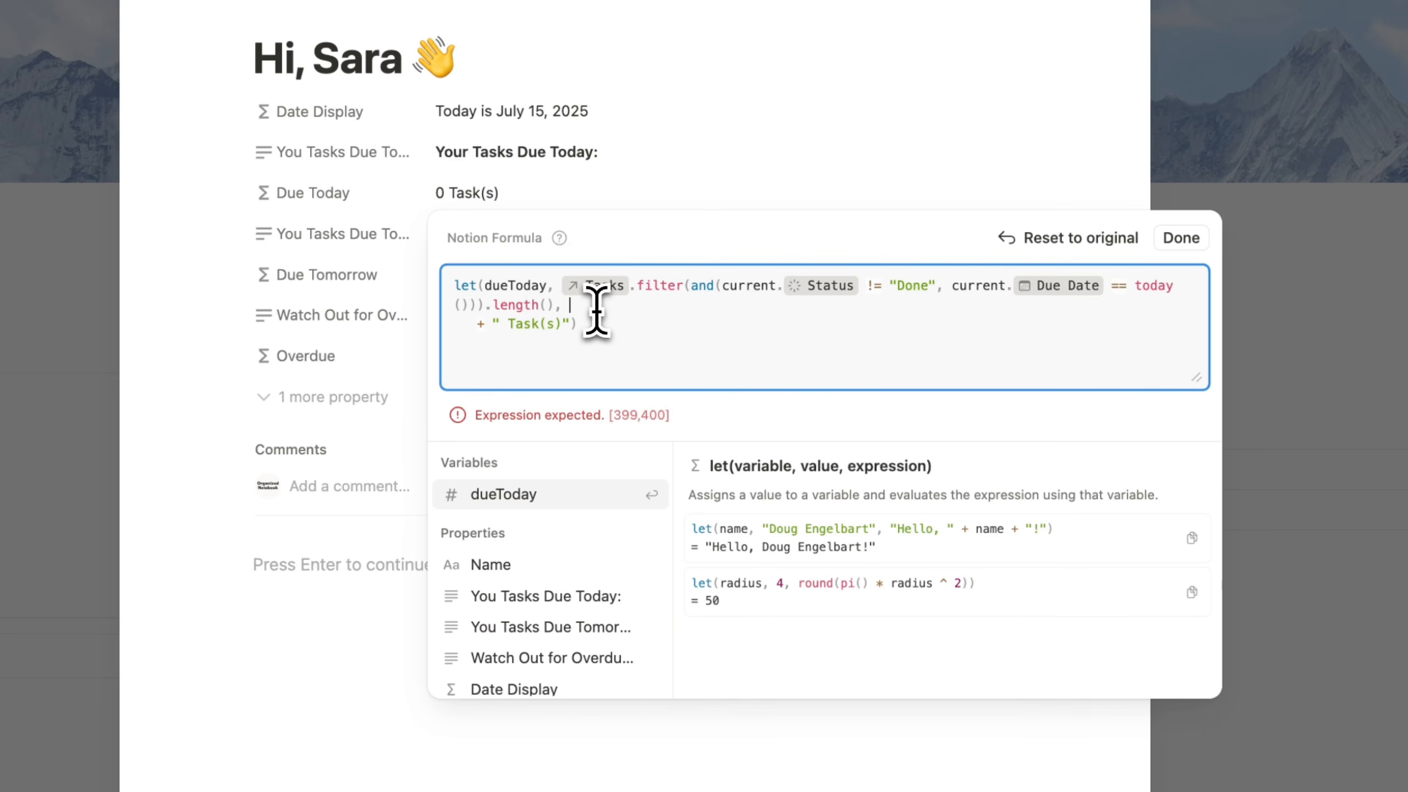
{"action": "key", "text": "shift+Return"}
{"action": "type", "text": "if (d"}
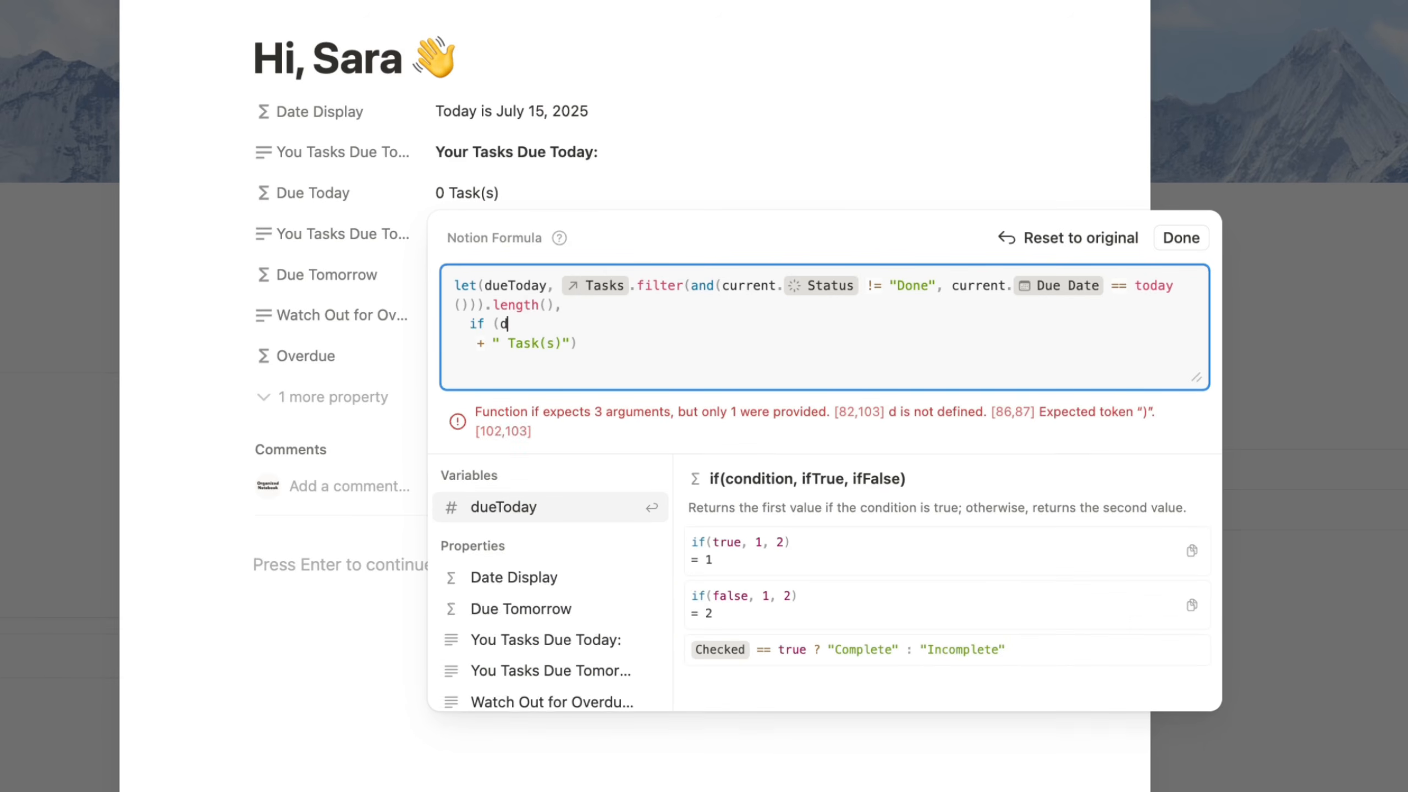
{"action": "type", "text": "ueToday ="}
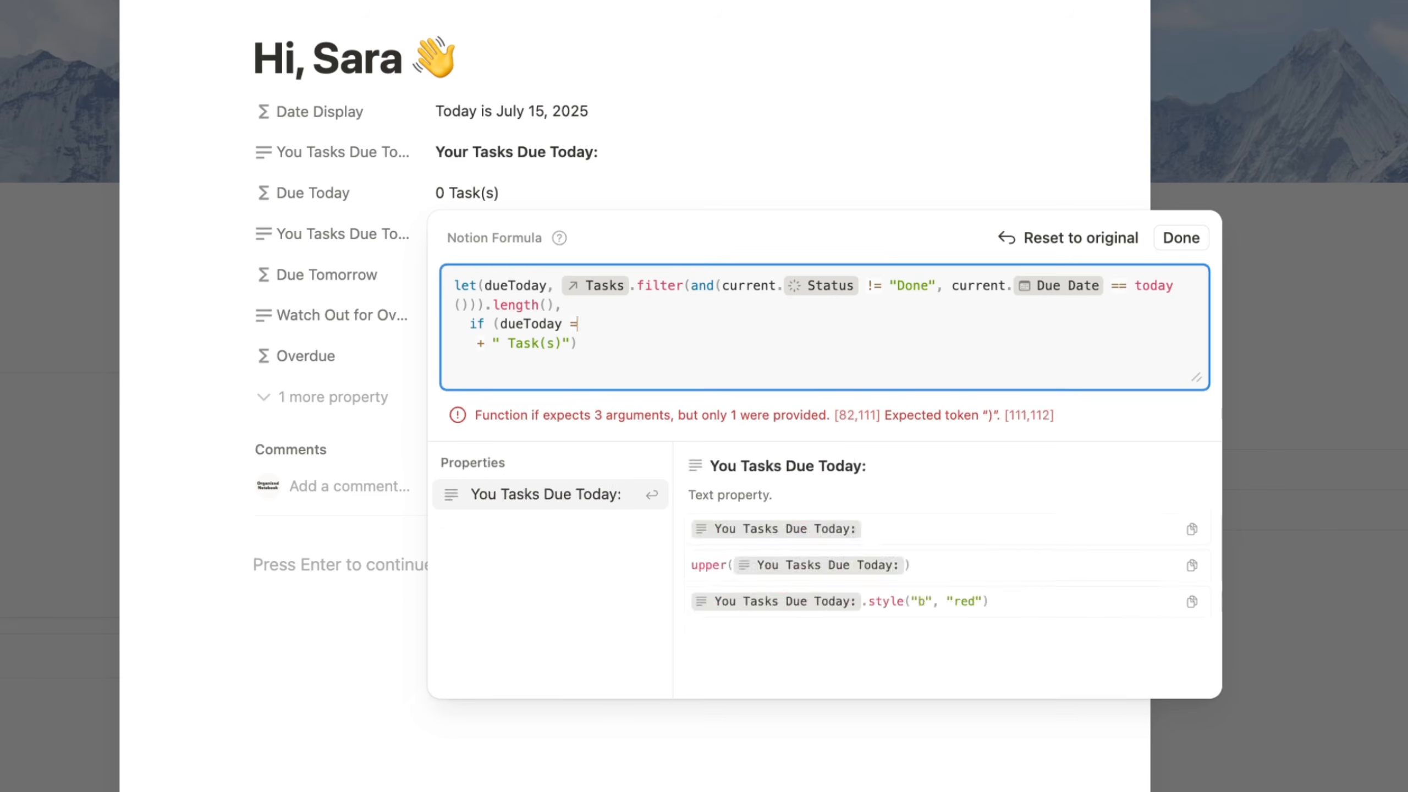
{"action": "type", "text": "= 0"}
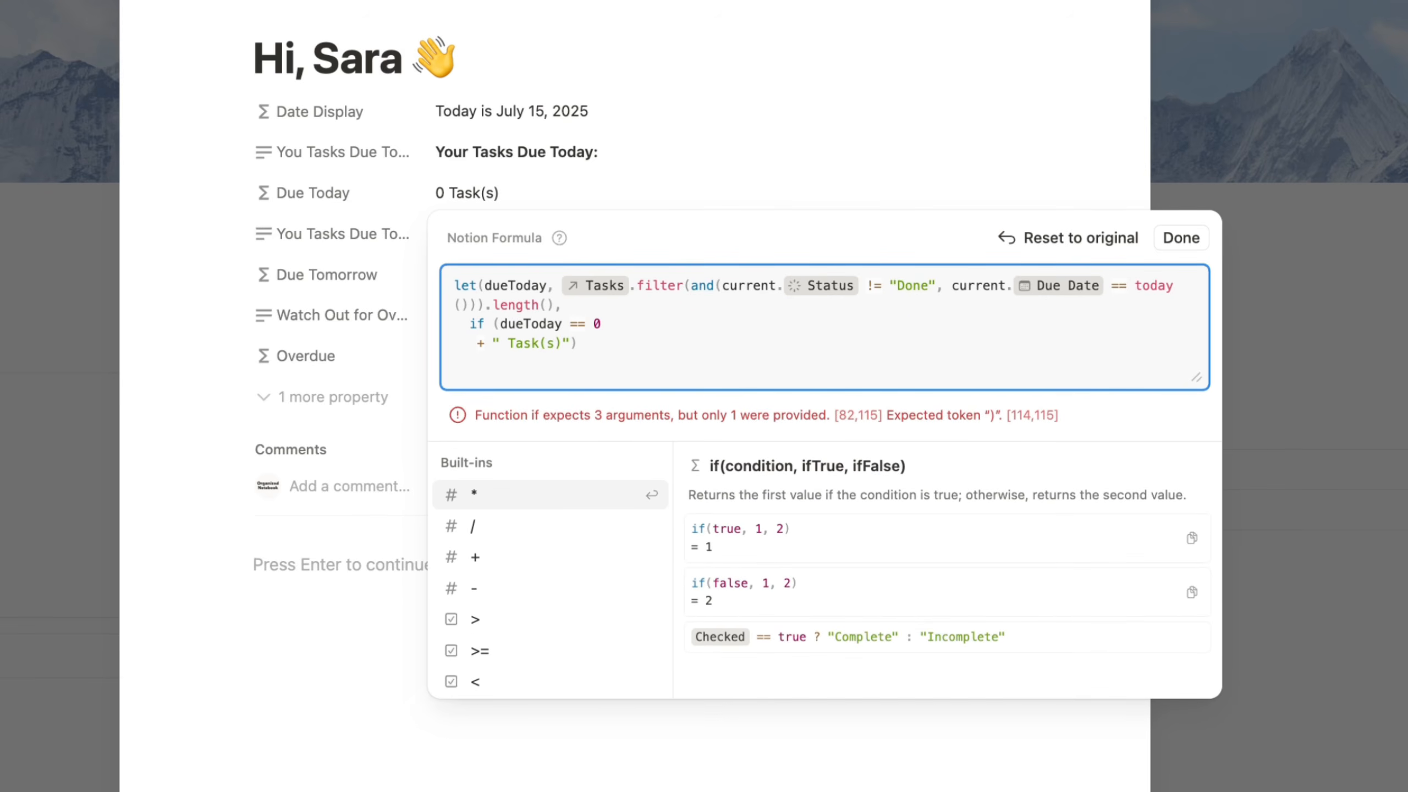
{"action": "type", "text": ", \"Congrats No Tasks T"}
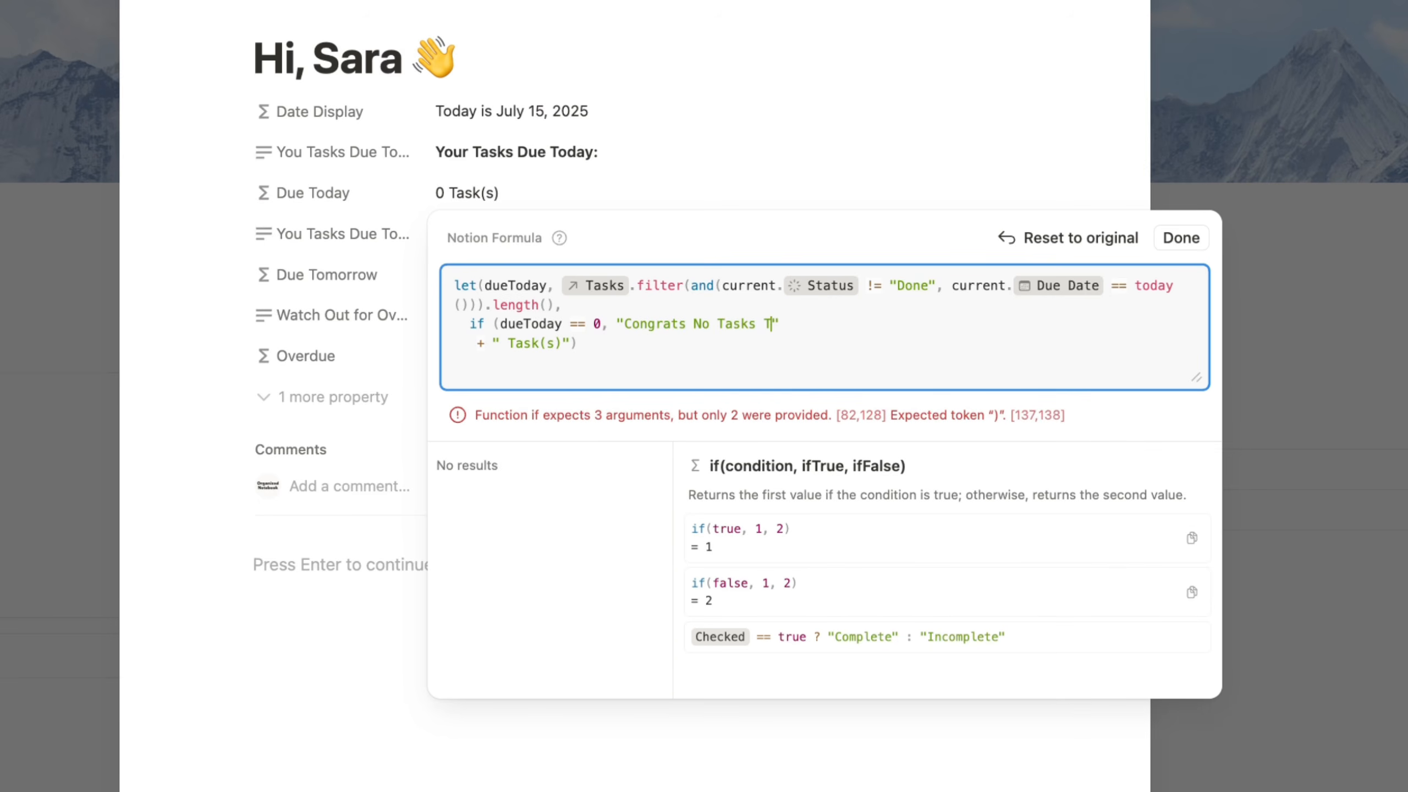
{"action": "type", "text": "!"}
{"action": "left_click", "coordinate": [851, 324]}
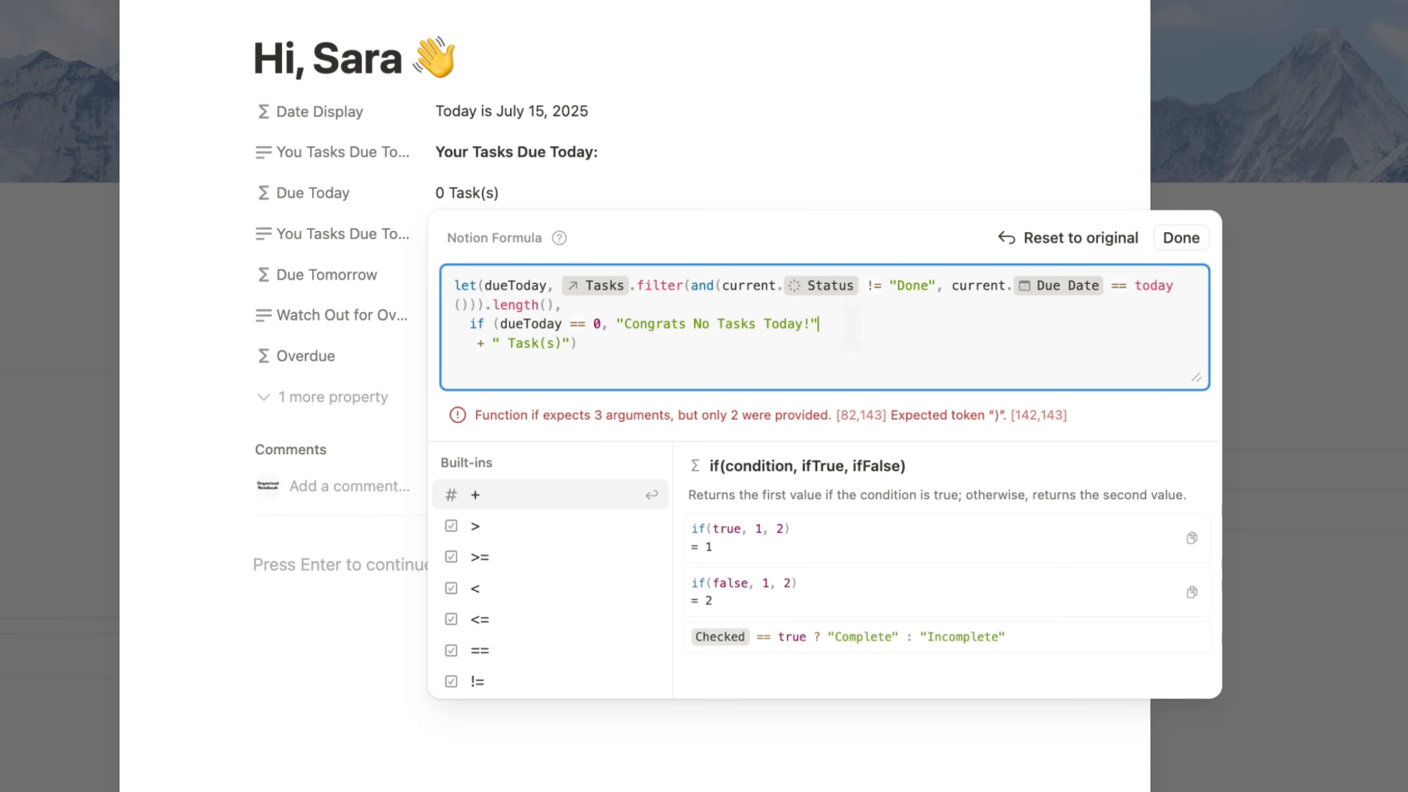
- Complete the if() with dueToday + " Task(s)" as its otherwise result, then close the formula and the card page
{"action": "type", "text": ","}
{"action": "key", "text": "Right"}
{"action": "key", "text": "Right"}
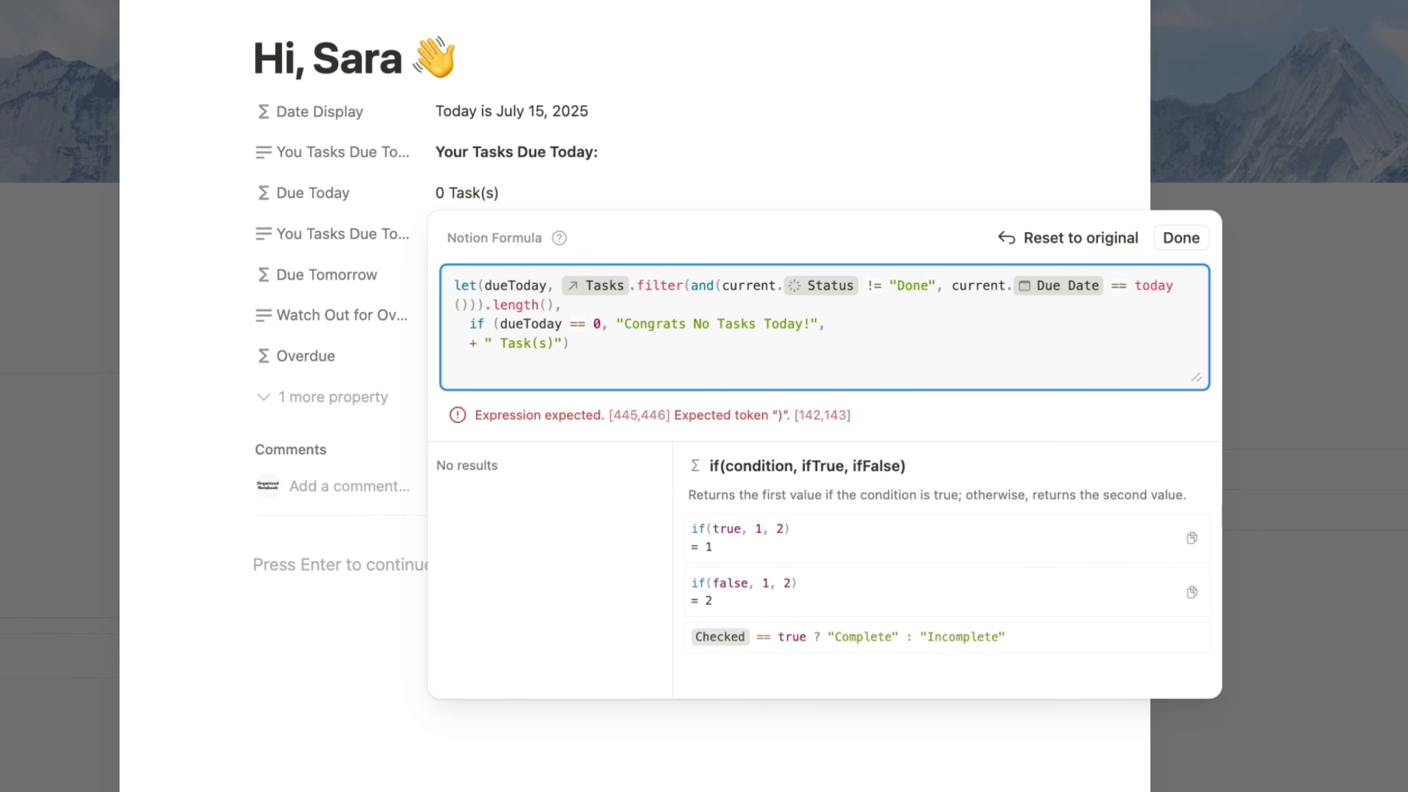
{"action": "left_click", "coordinate": [471, 343]}
{"action": "type", "text": "dueToday"}
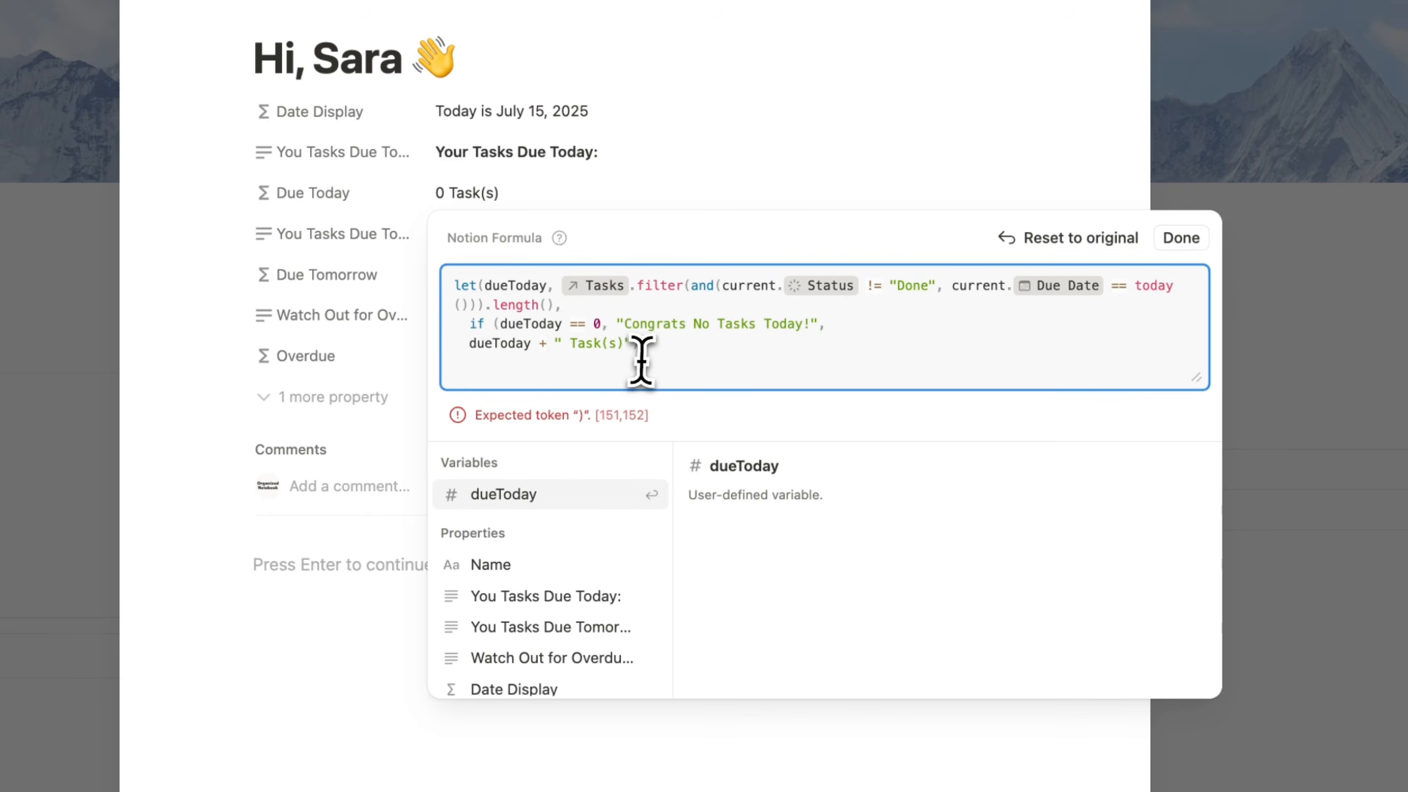
{"action": "left_click", "coordinate": [695, 361]}
{"action": "type", "text": ")"}
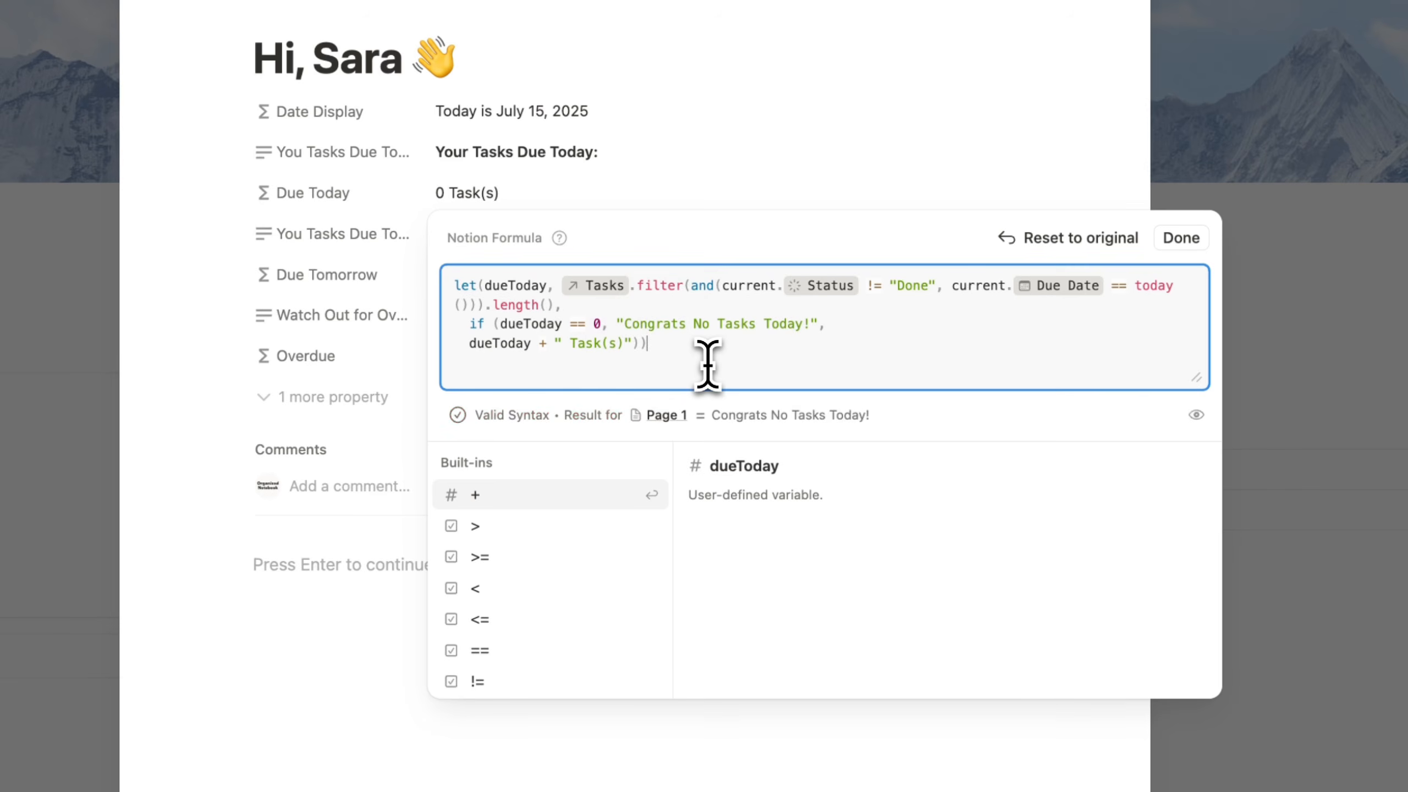
{"action": "key", "text": "Escape"}
{"action": "left_click", "coordinate": [1255, 493]}
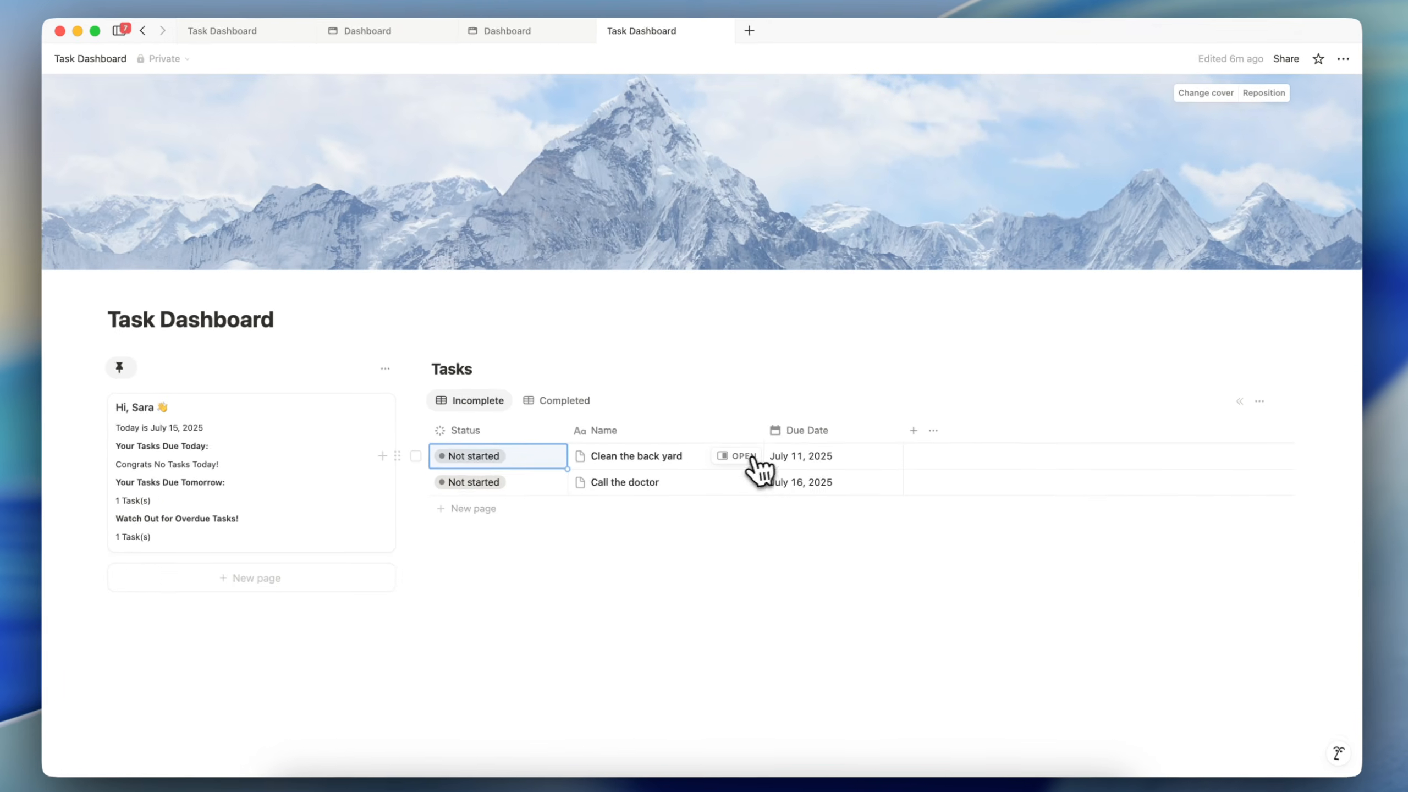
- Test the Due Today formula by setting the due date of "Clean the back yard" to July 15, 2025, then to July 17, 2025
{"action": "left_click", "coordinate": [801, 463]}
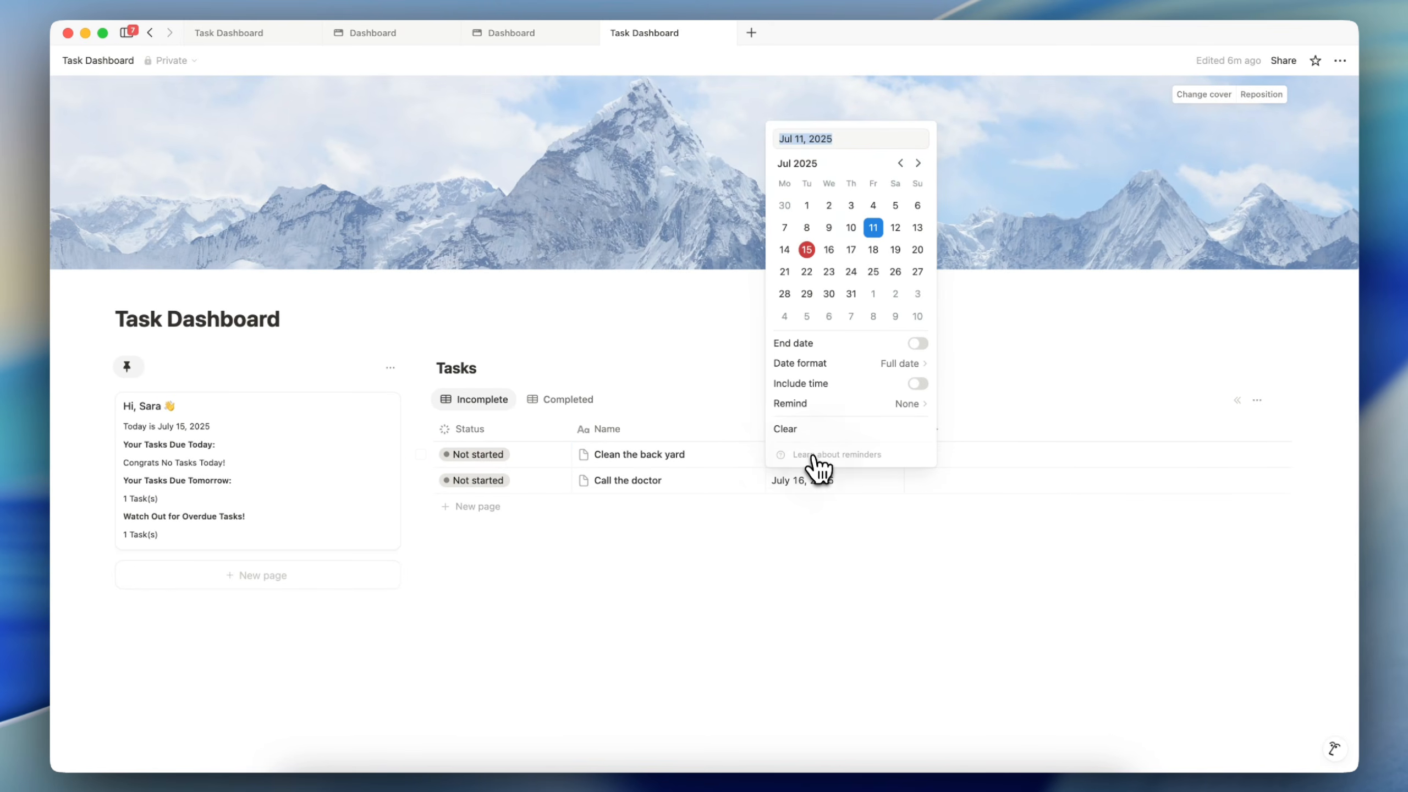
{"action": "left_click", "coordinate": [809, 256]}
{"action": "key", "text": "Escape"}
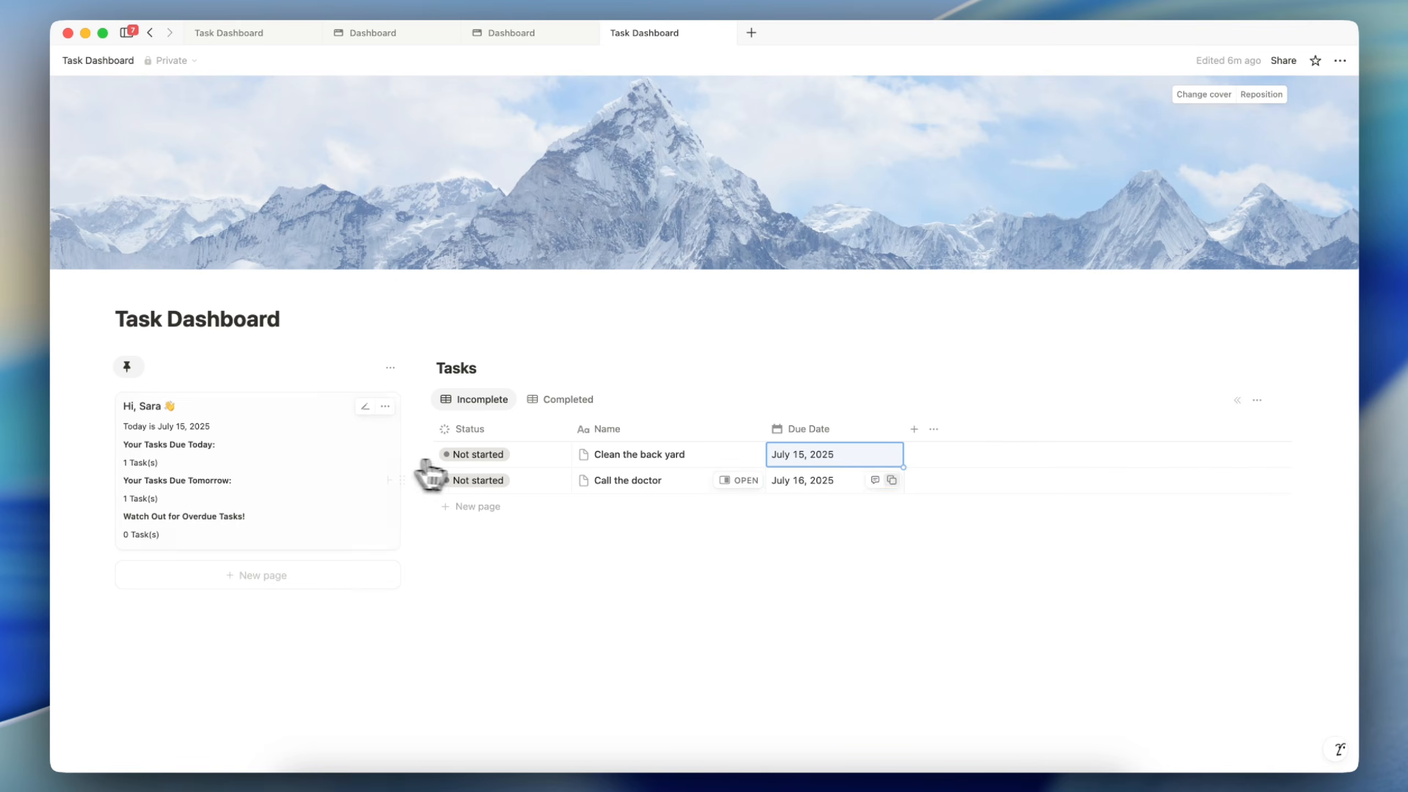
{"action": "left_click", "coordinate": [793, 459]}
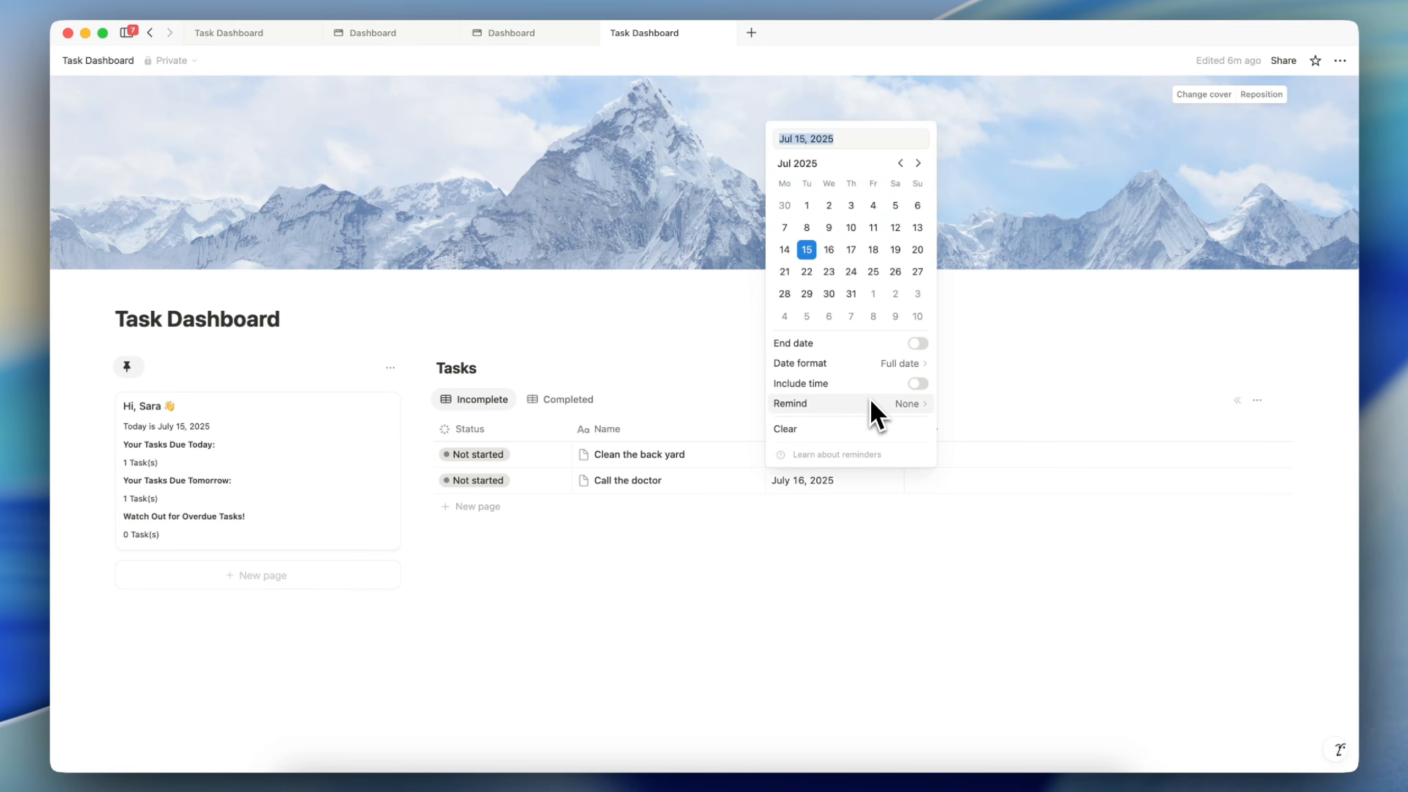
{"action": "left_click", "coordinate": [851, 251]}
{"action": "key", "text": "Escape"}
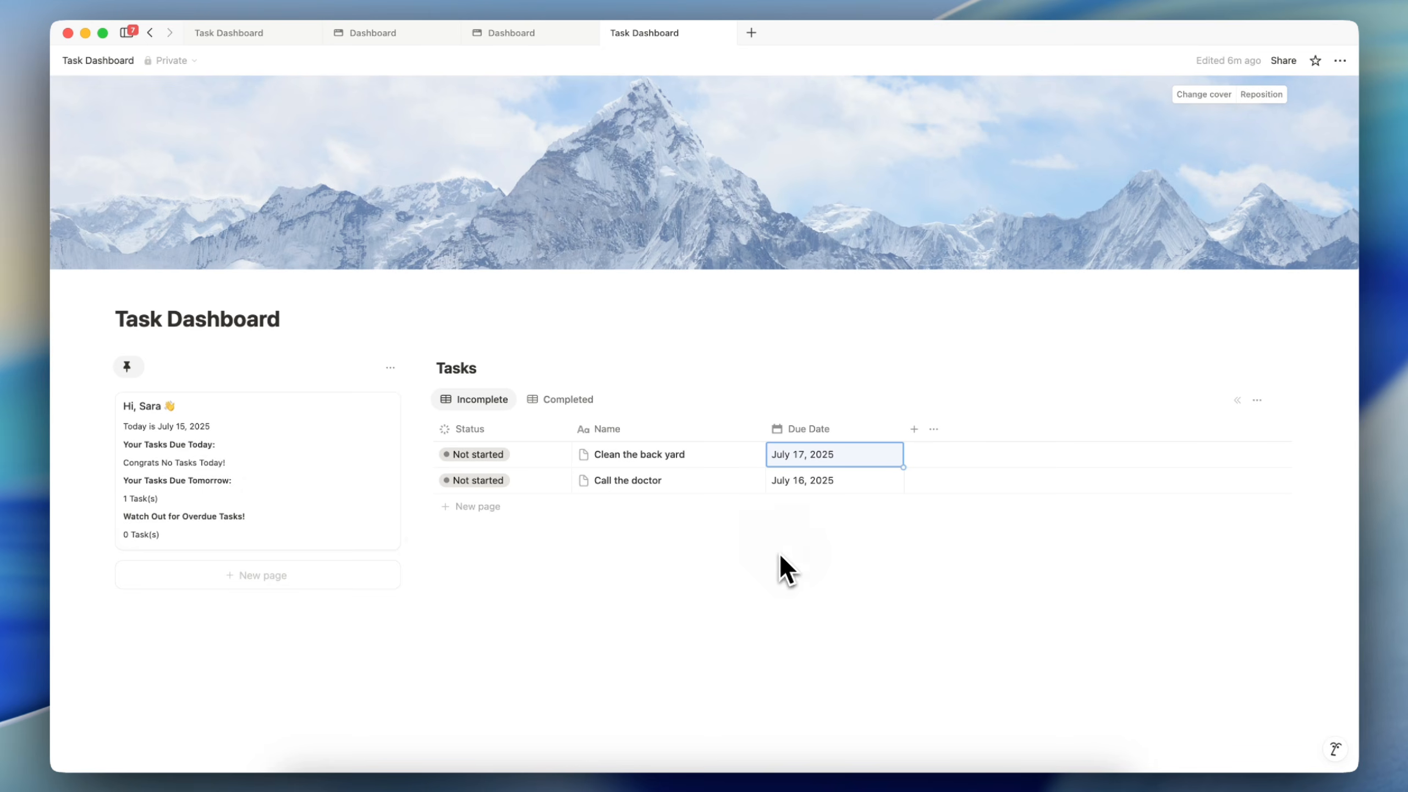
- Insert a party popper emoji in a text block below the gallery card and select it for copying
{"action": "left_click", "coordinate": [179, 470]}
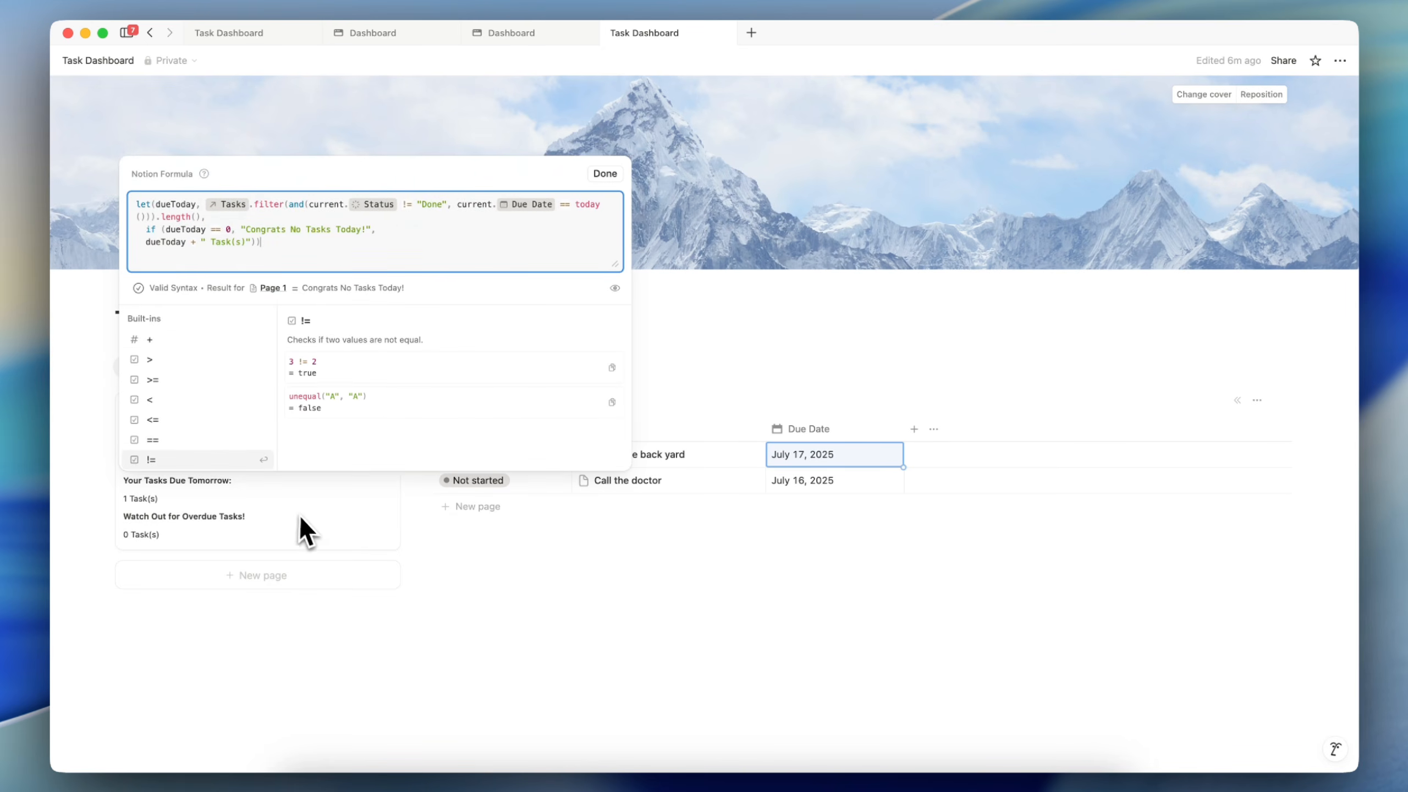
{"action": "left_click", "coordinate": [222, 643]}
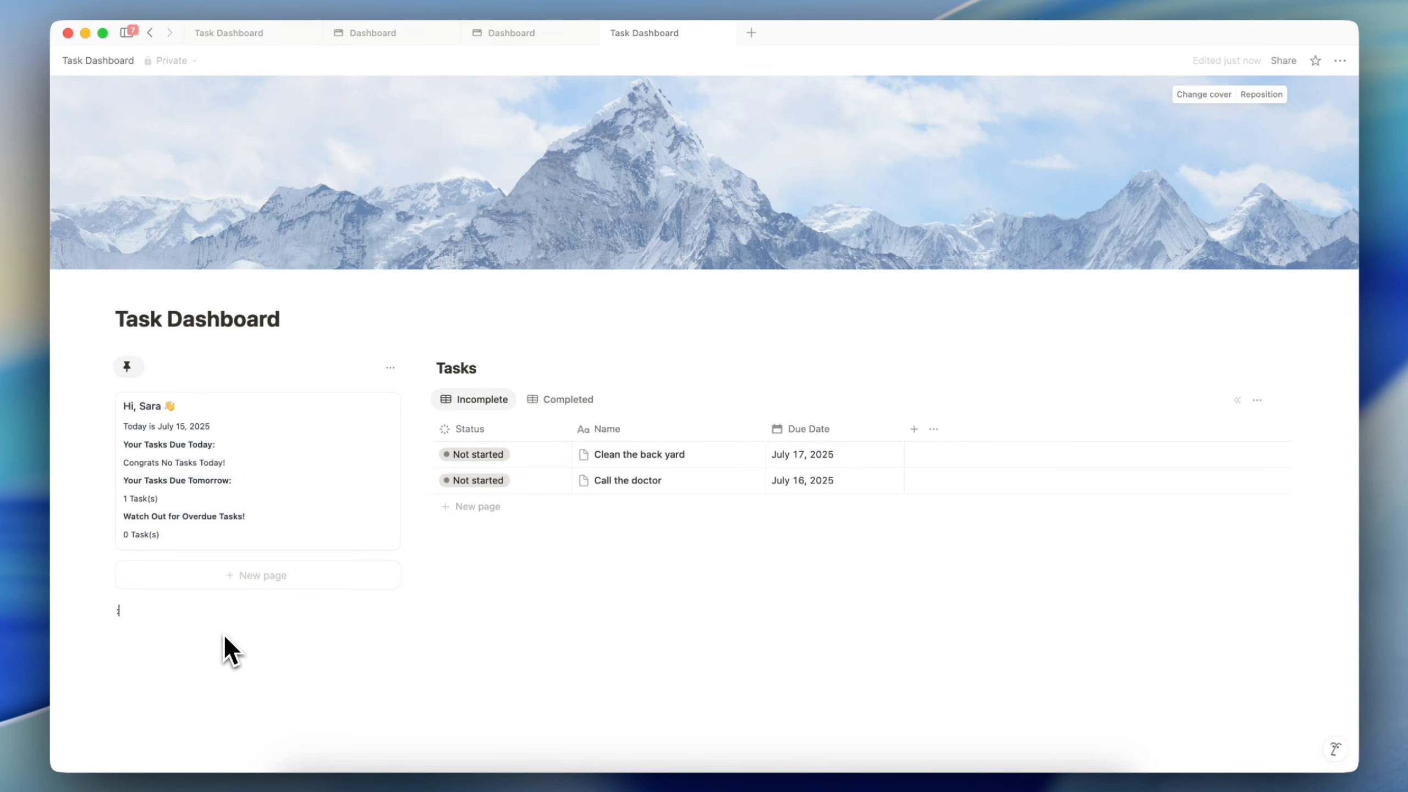
{"action": "type", "text": ":party"}
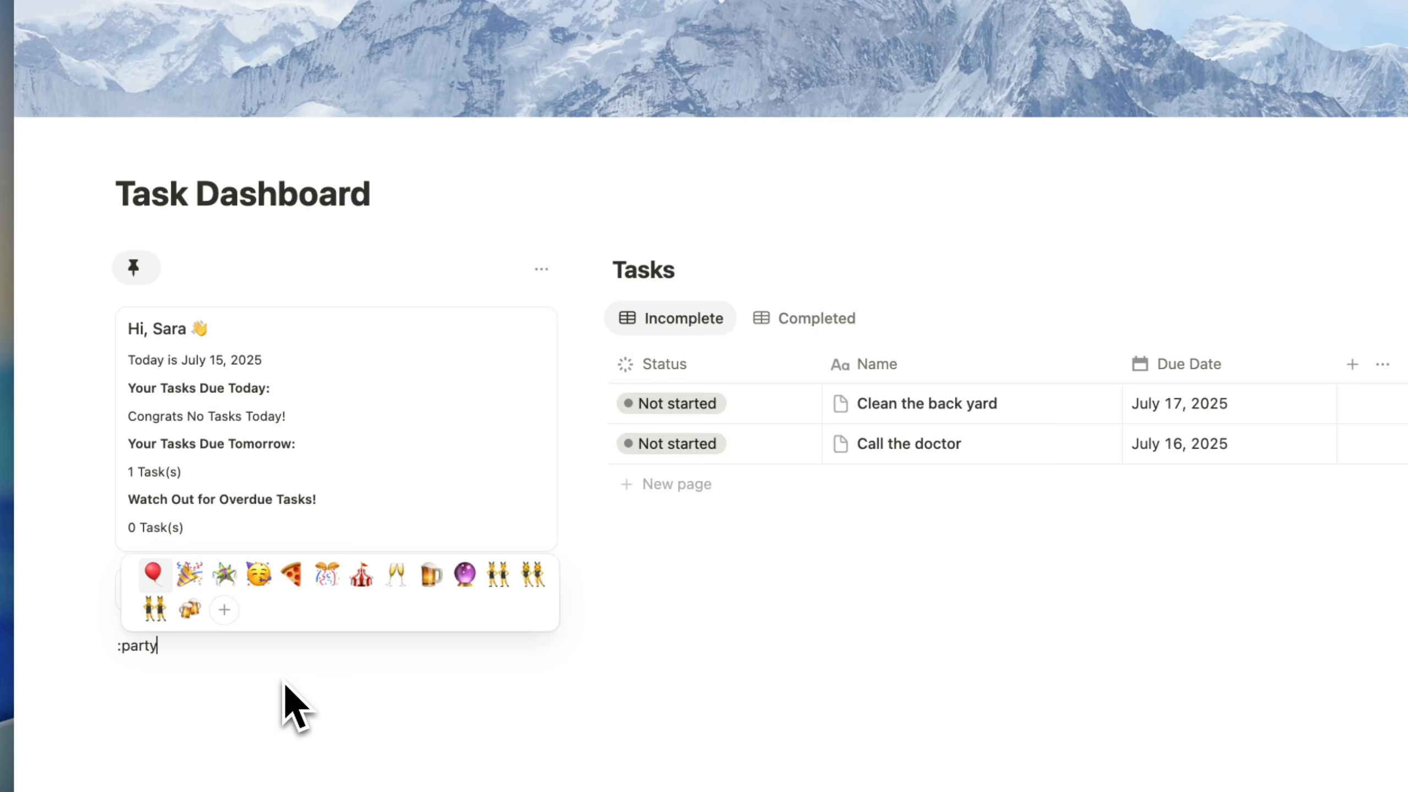
{"action": "left_click", "coordinate": [189, 576]}
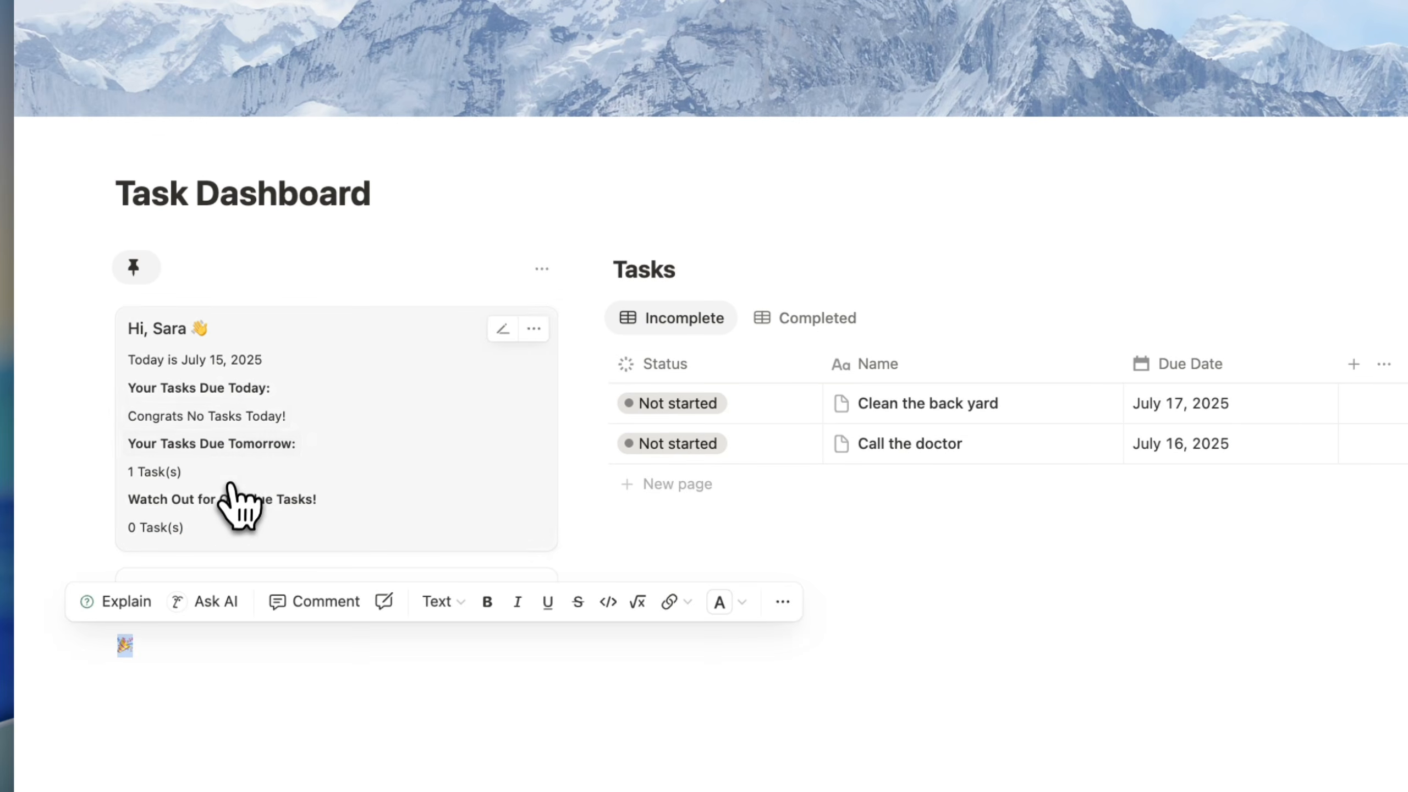
- Change the no-tasks message in the Due Today formula to "Congrats! No Tasks Today! 🎉"
{"action": "left_click", "coordinate": [244, 416]}
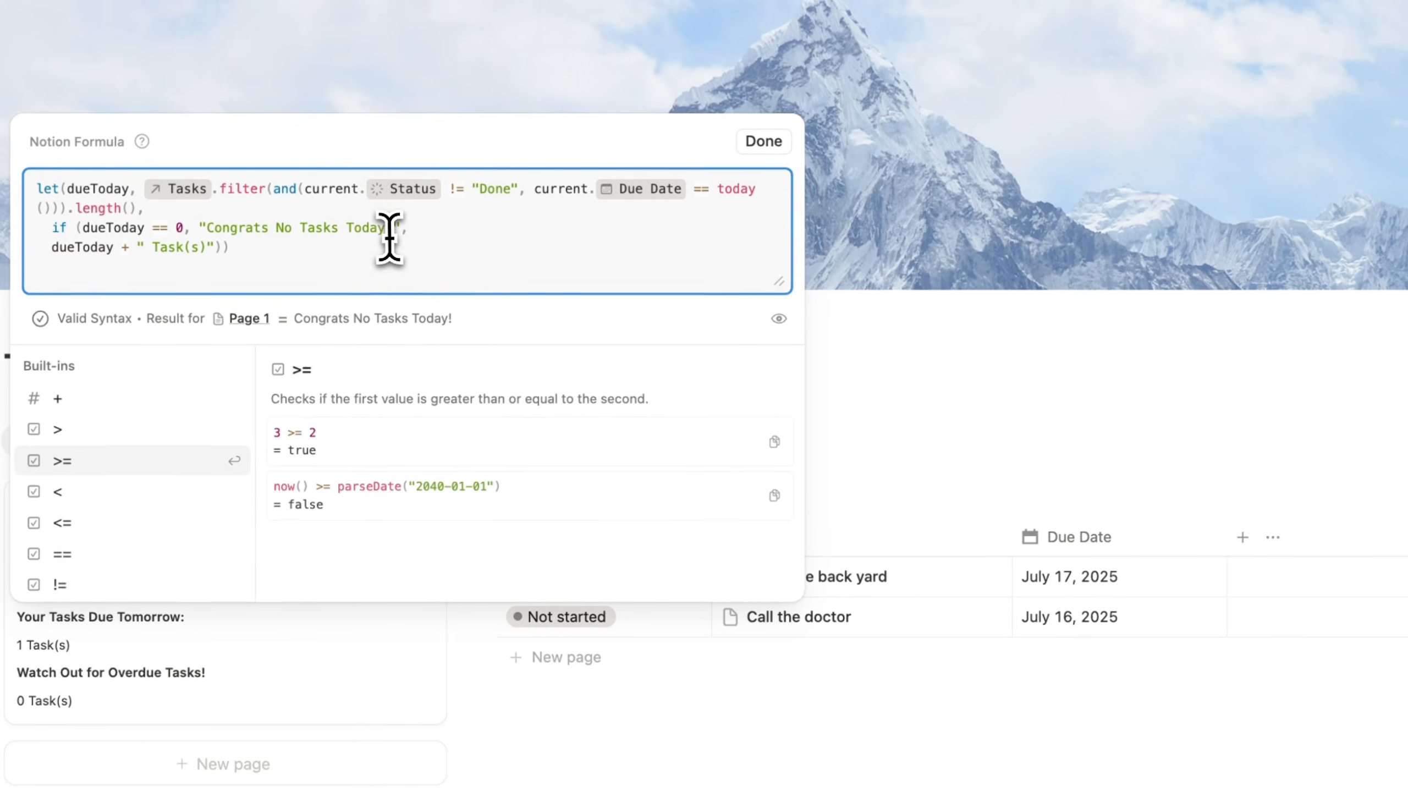
{"action": "left_click", "coordinate": [408, 206]}
{"action": "type", "text": "🎉"}
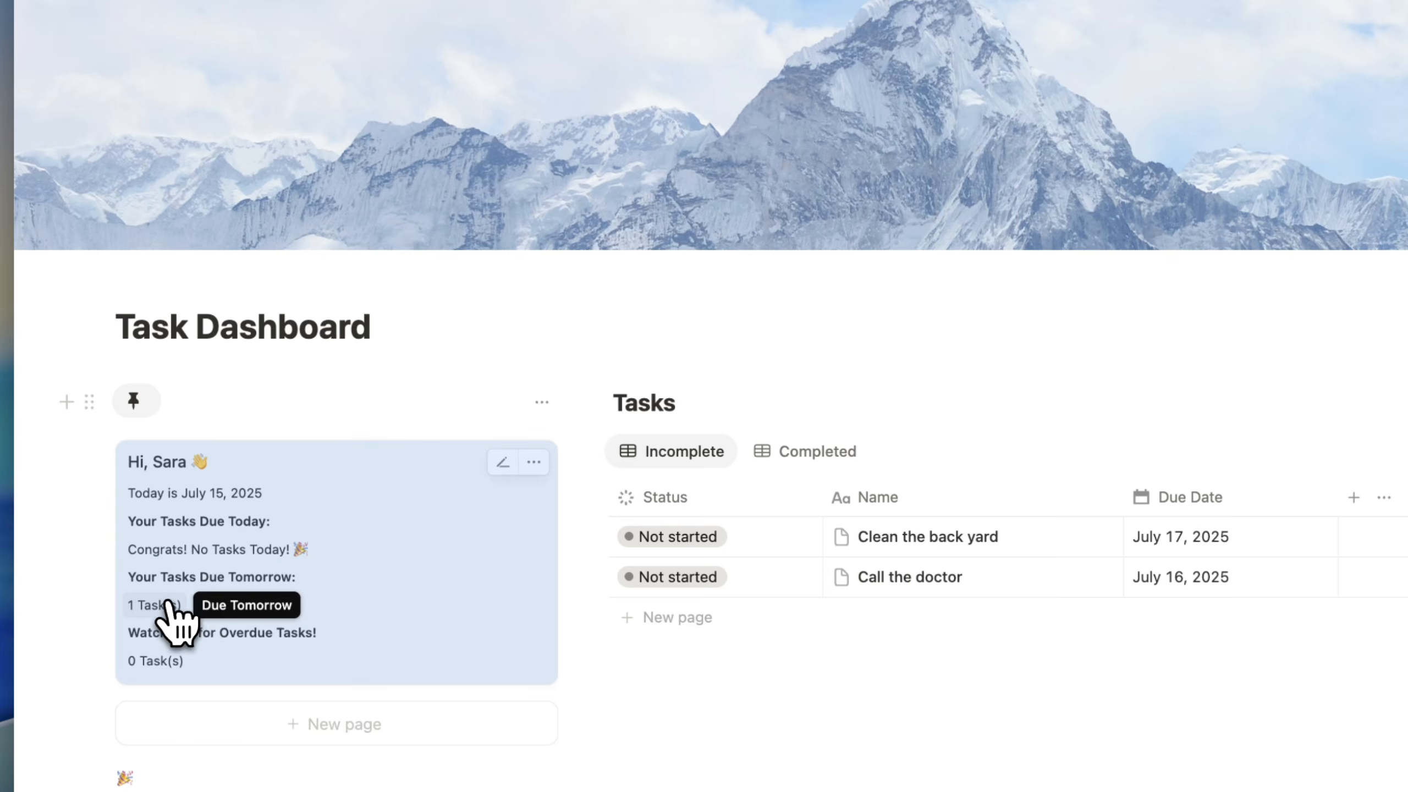
- Review the complete Due Today formula on the card, highlighting its full text, and close it without edits
{"action": "left_click", "coordinate": [227, 550]}
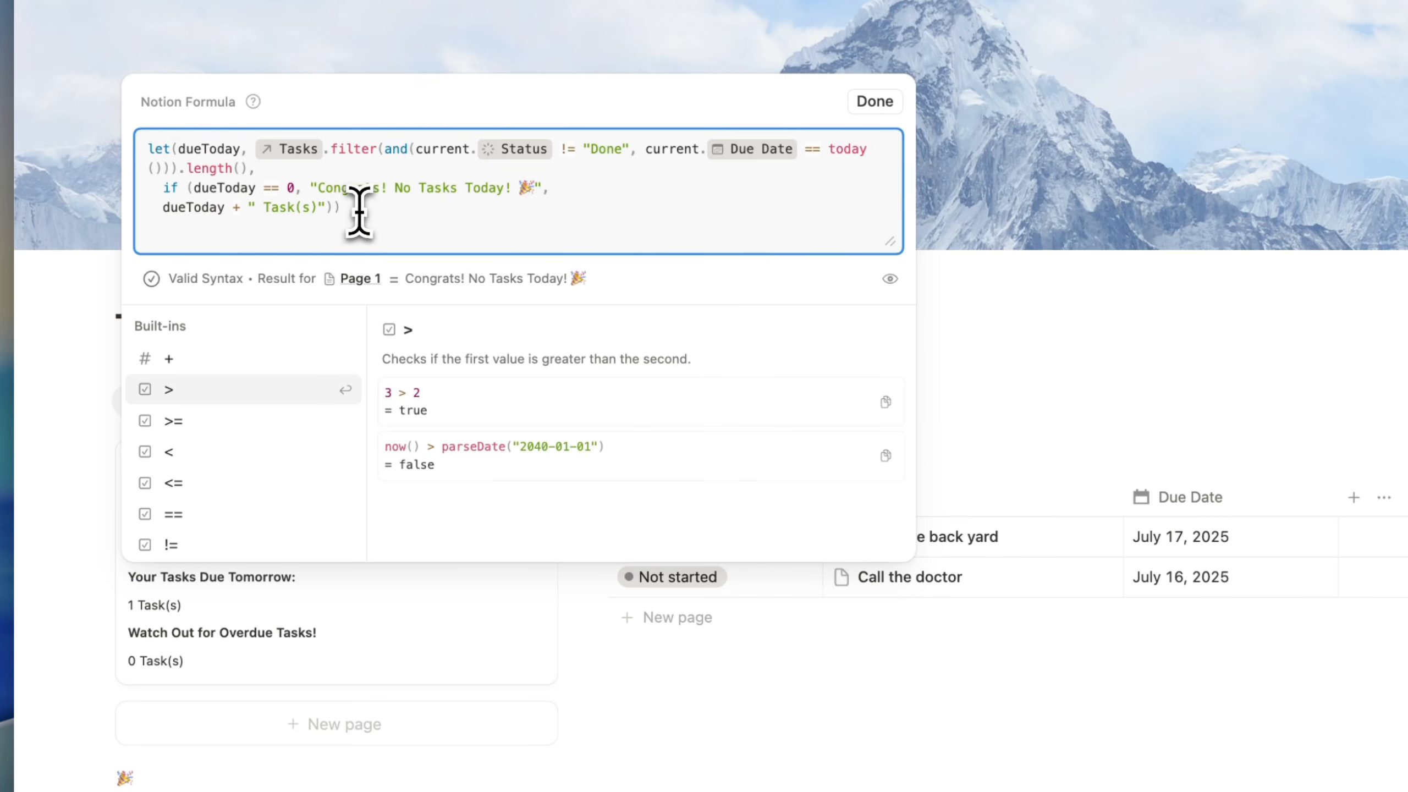
{"action": "left_click_drag", "start_coordinate": [358, 214], "coordinate": [114, 144]}
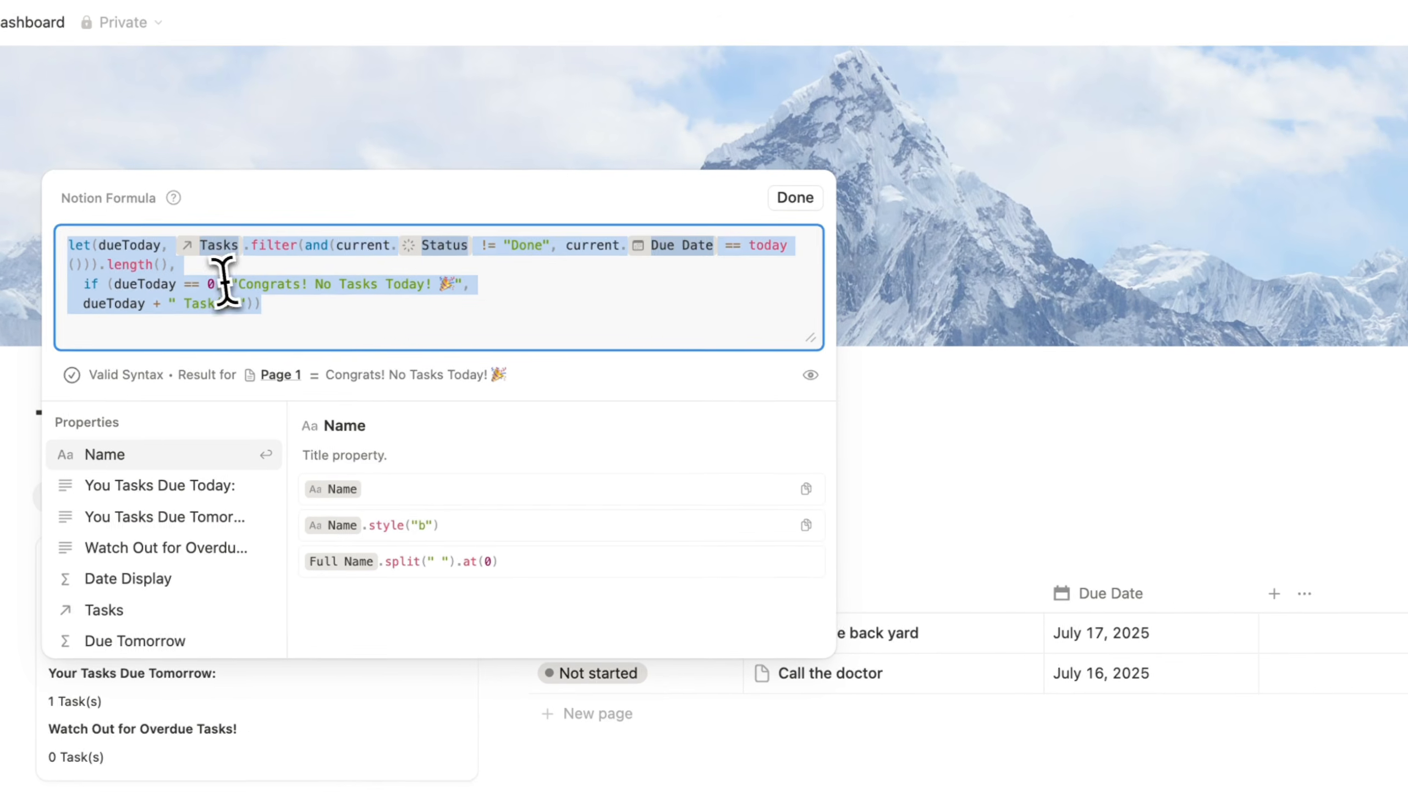
{"action": "left_click", "coordinate": [183, 283]}
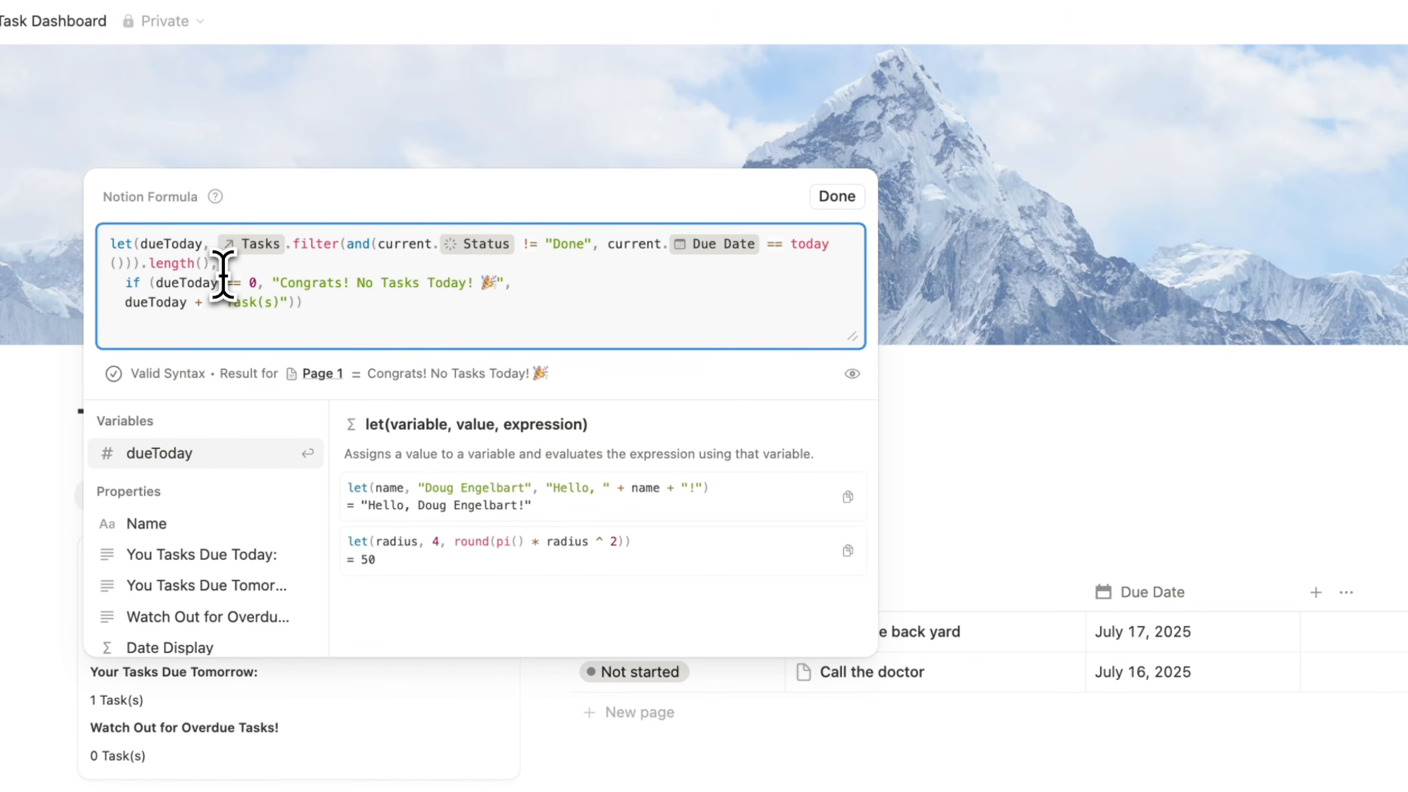
{"action": "left_click", "coordinate": [955, 367]}
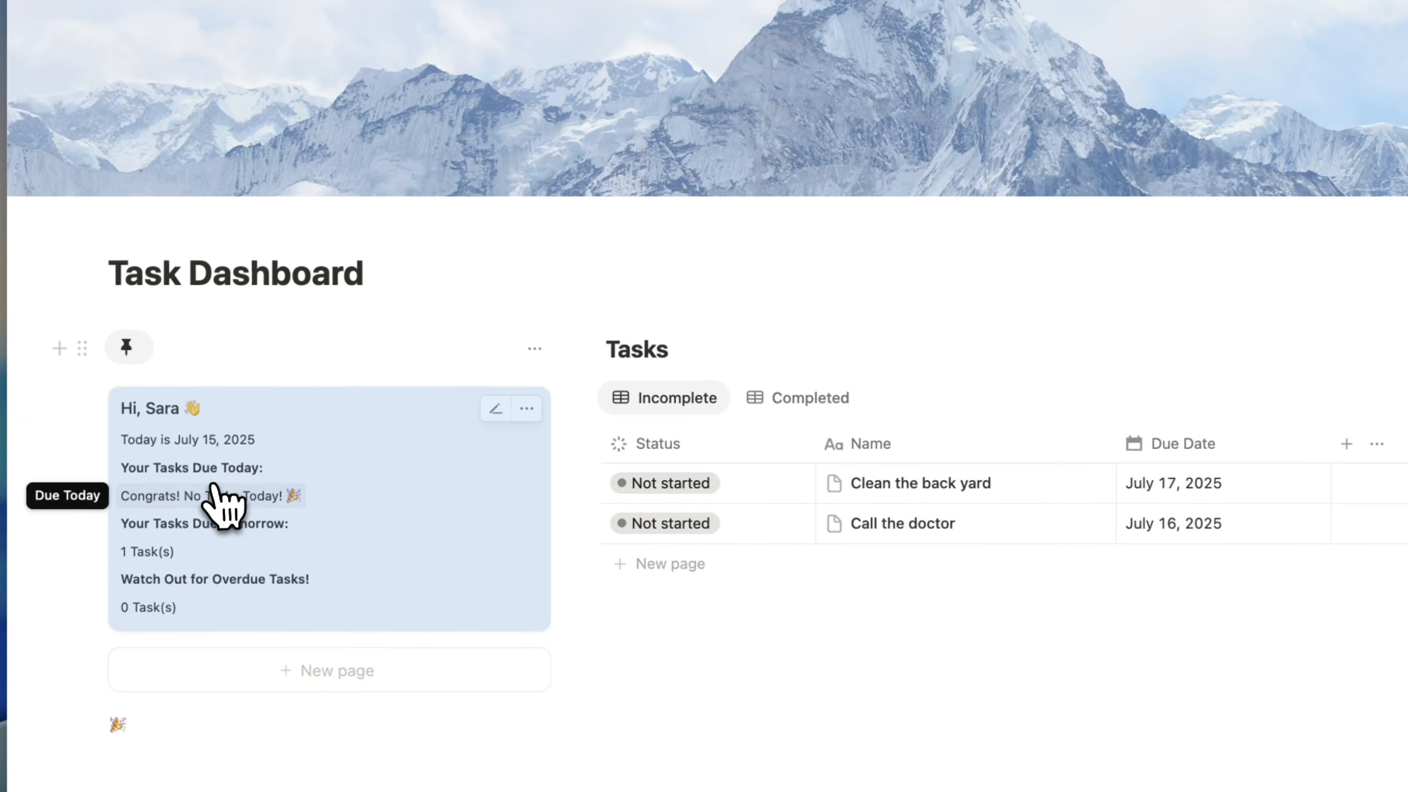
- Open the card's Overdue formula for editing
{"action": "left_click", "coordinate": [155, 603]}
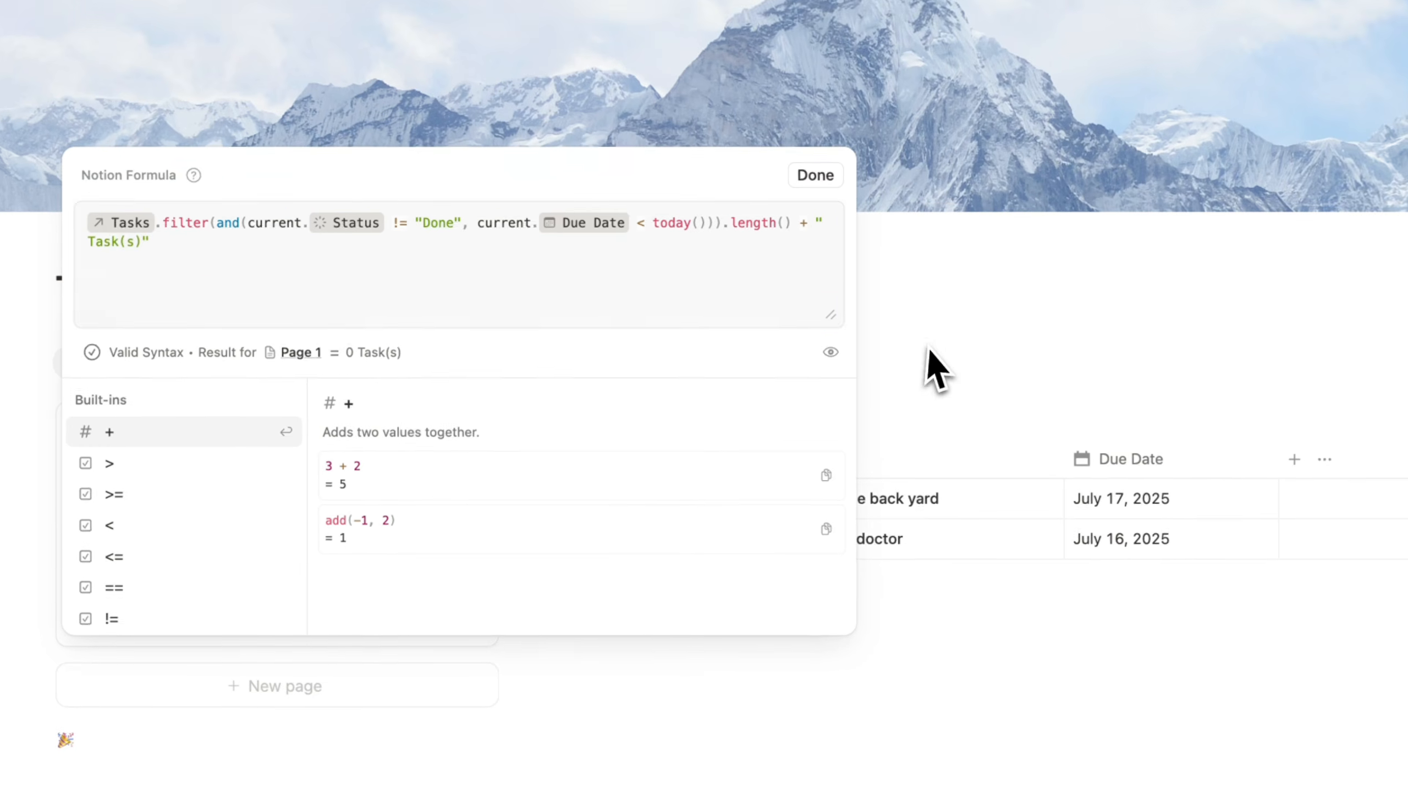
{"action": "left_click", "coordinate": [987, 347]}
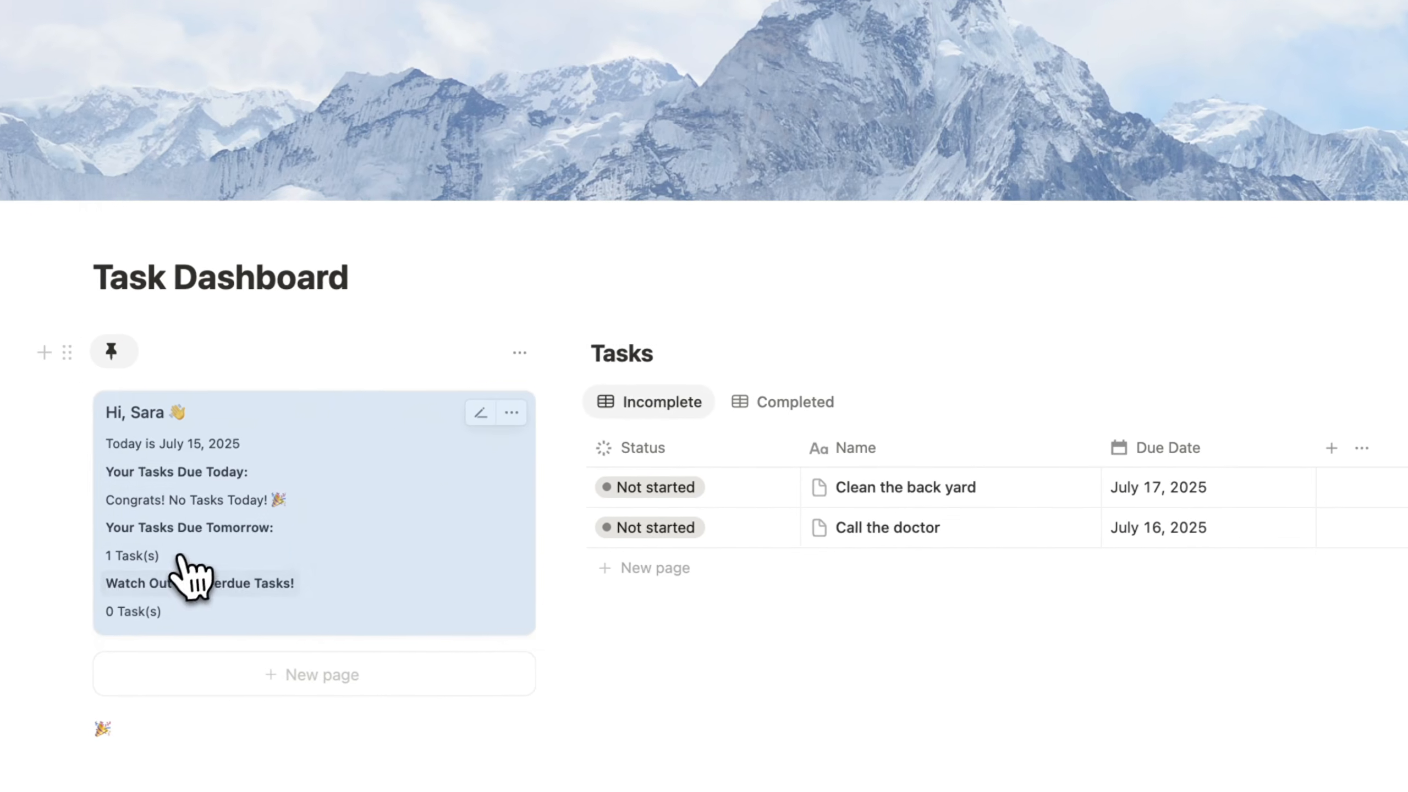
{"action": "left_click", "coordinate": [158, 610]}
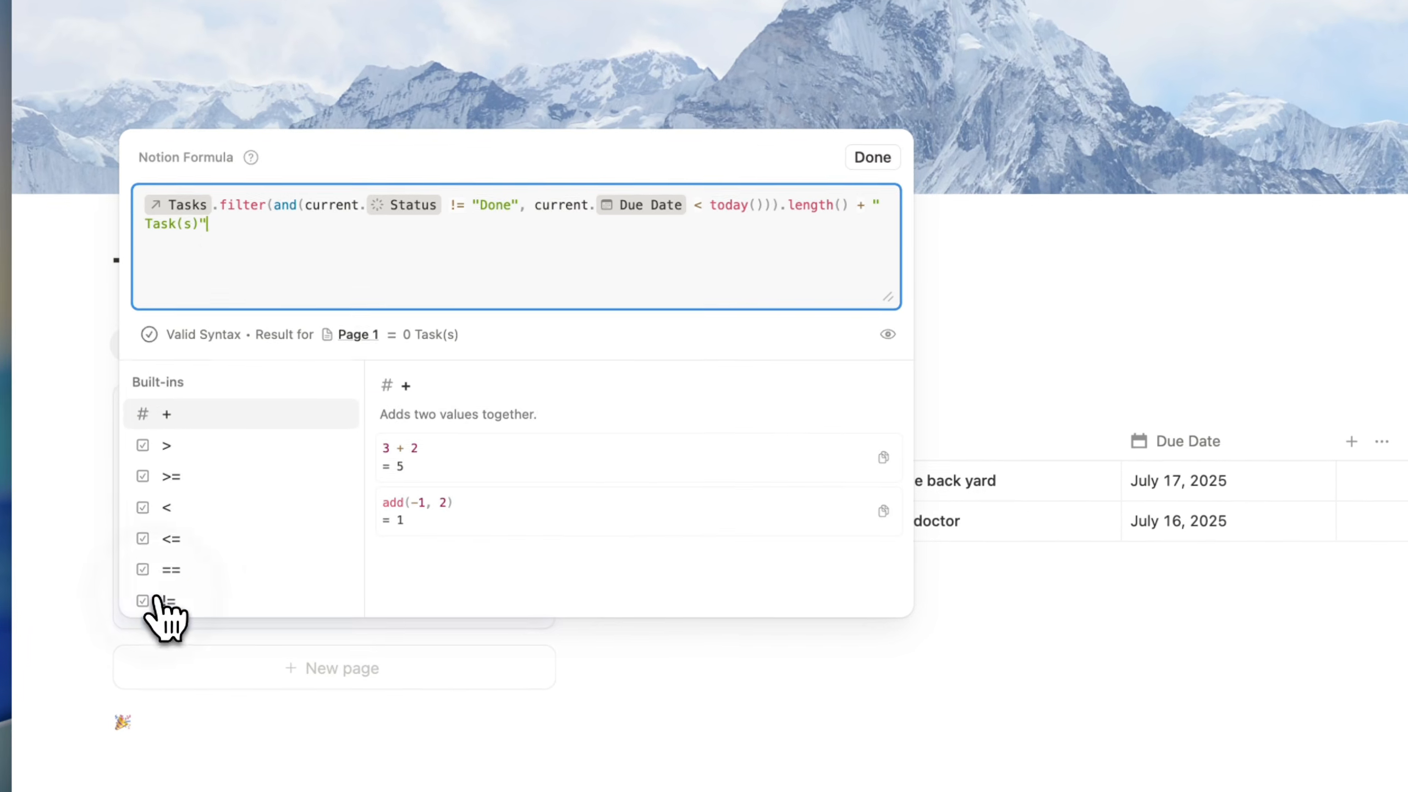